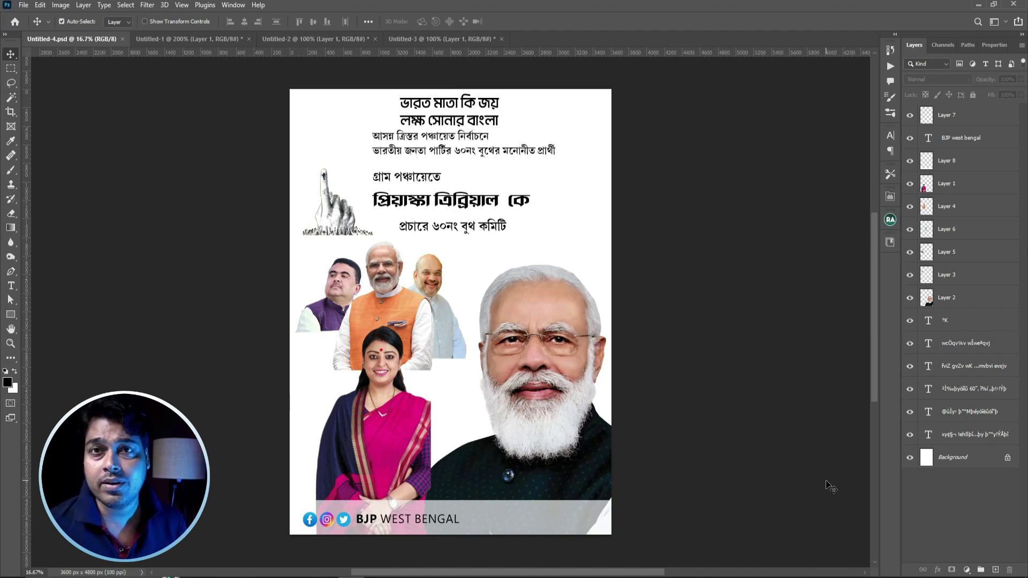
Set up a new document at 36 × 48 inches, 100 pixels/inch, in CMYK Color
key(ctrl+n)
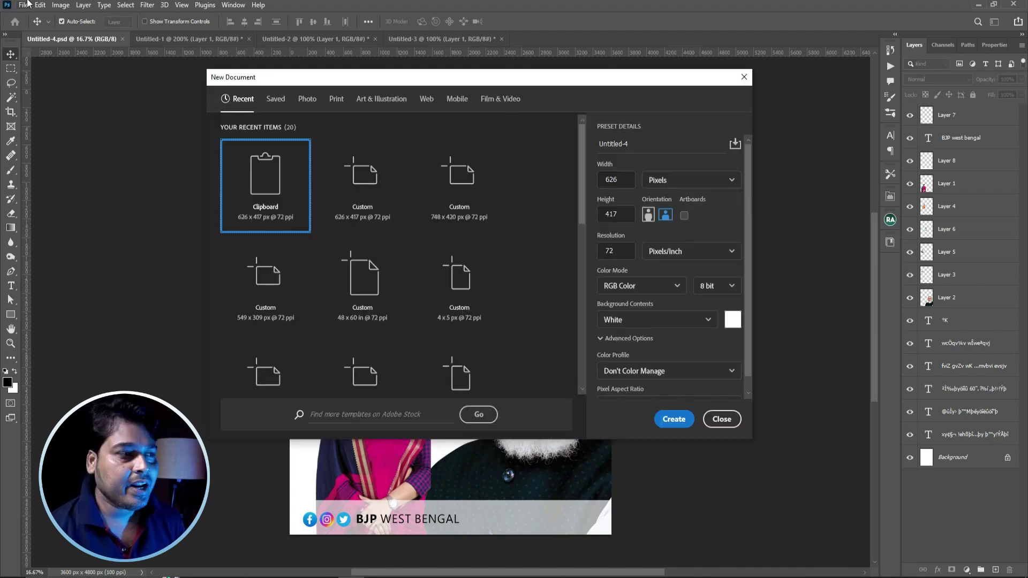
click(23, 6)
click(31, 17)
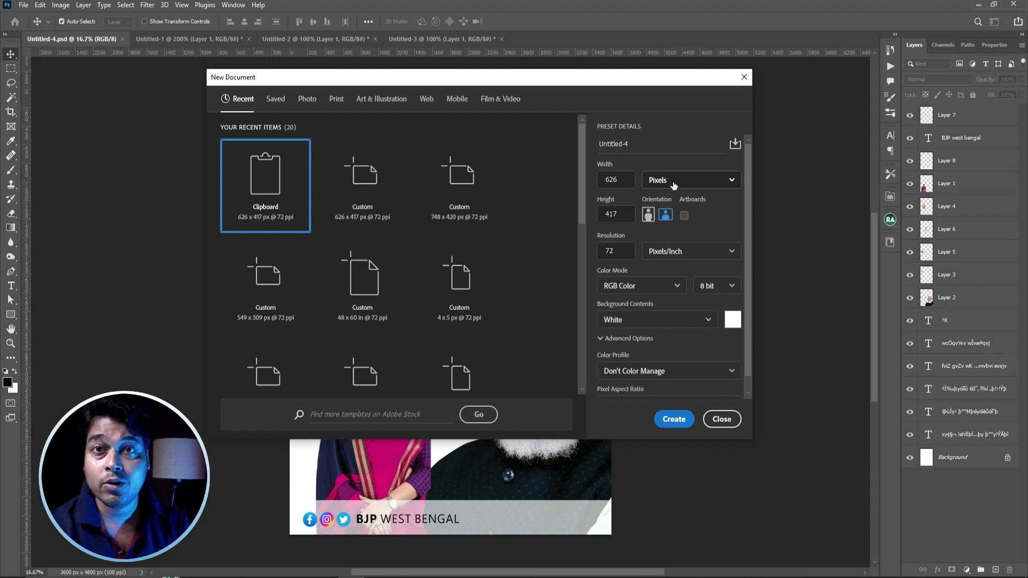
click(673, 185)
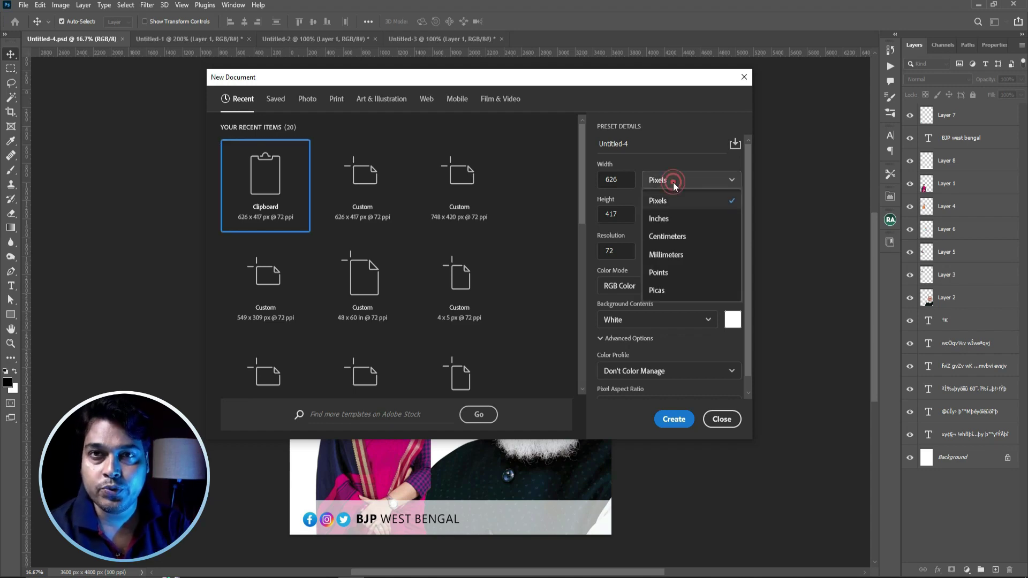
click(659, 217)
text(48)
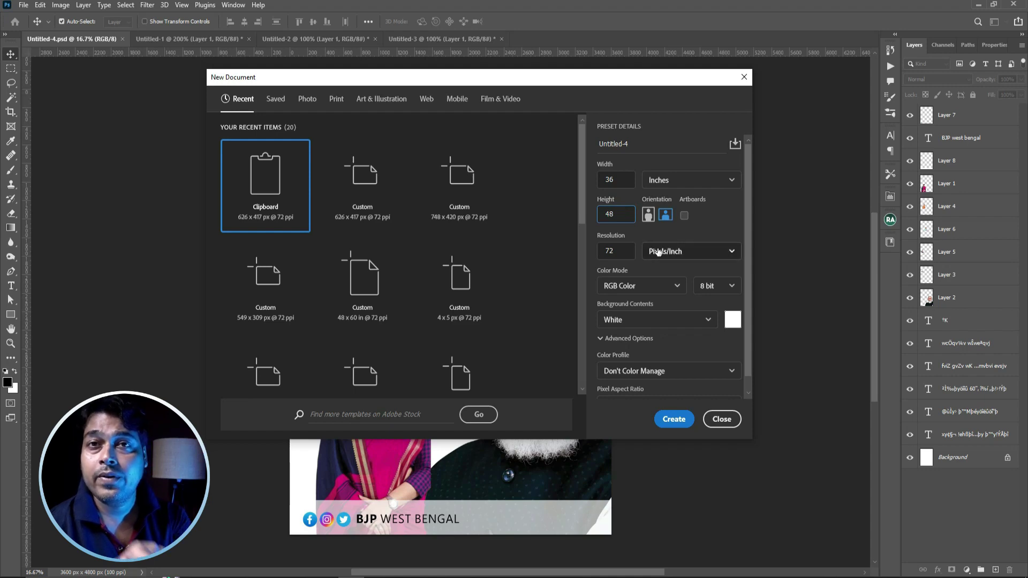
click(624, 253)
text(100)
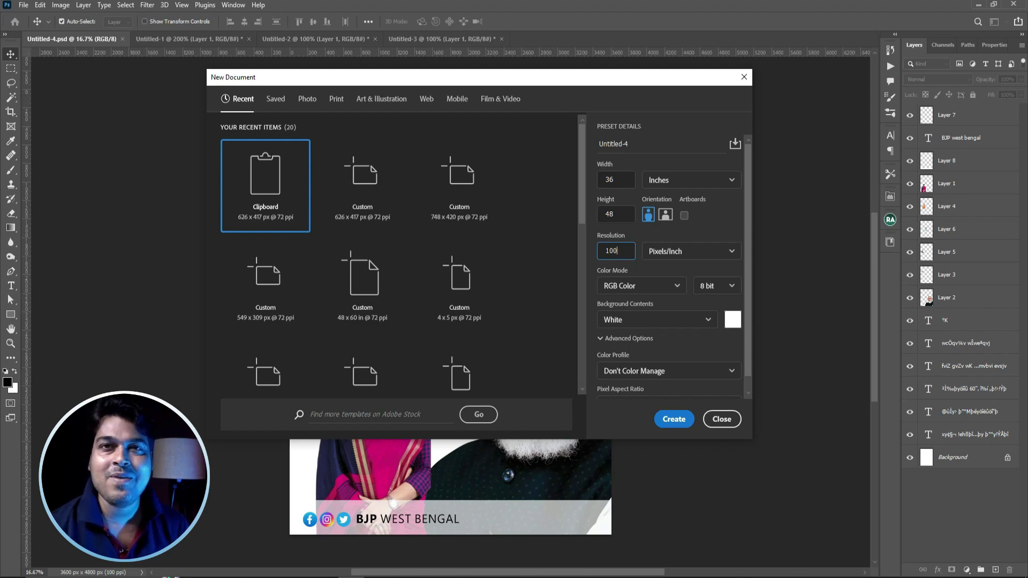
click(624, 286)
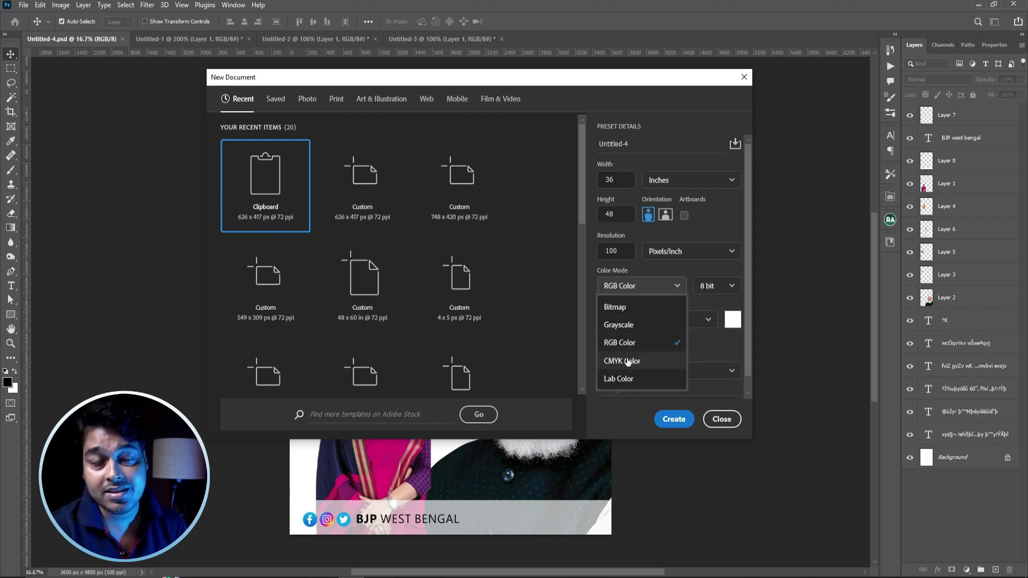
click(628, 361)
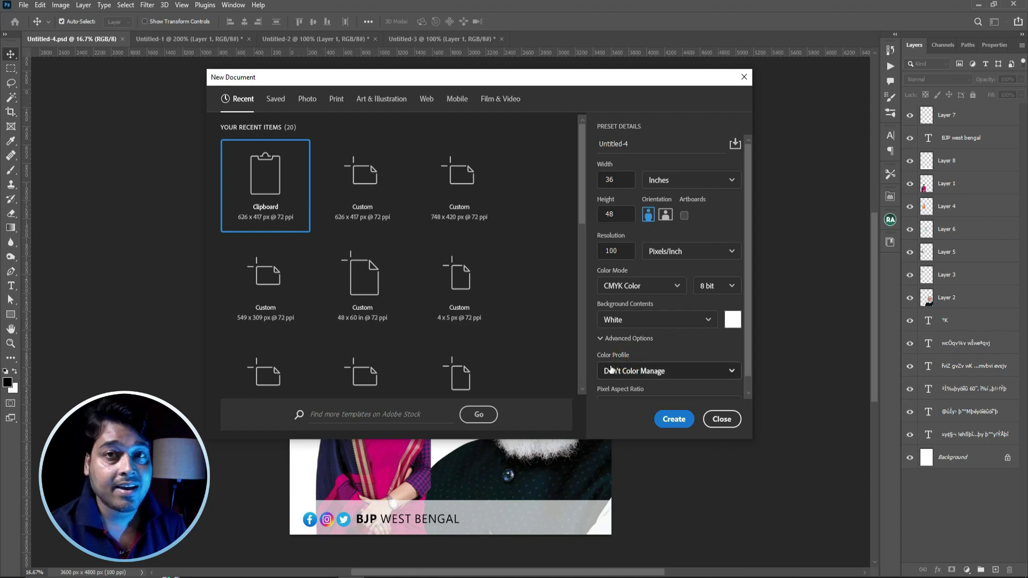
Create the 3600 × 4800 px poster and convert its Background into Layer 0
click(675, 421)
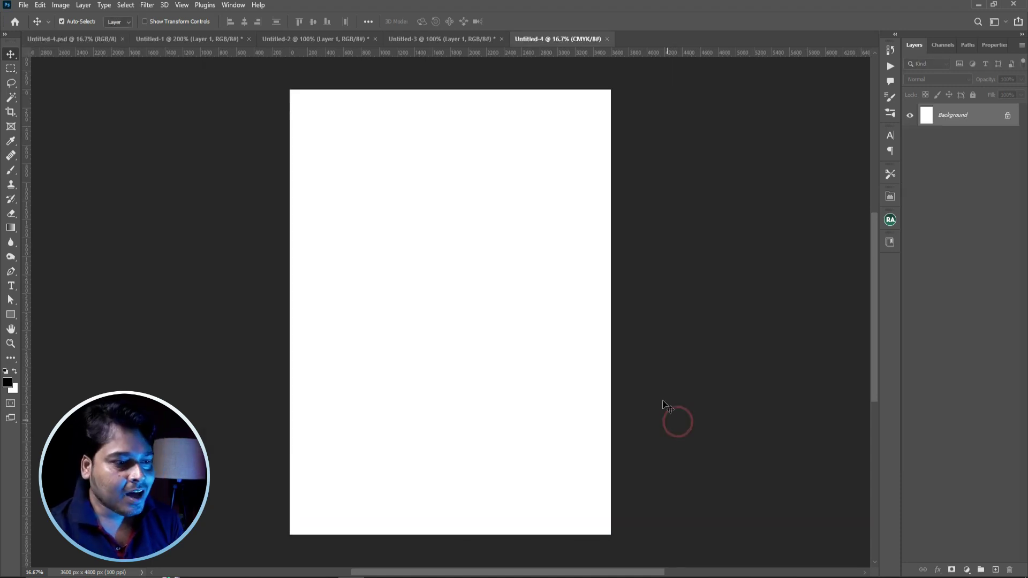
double_click(964, 121)
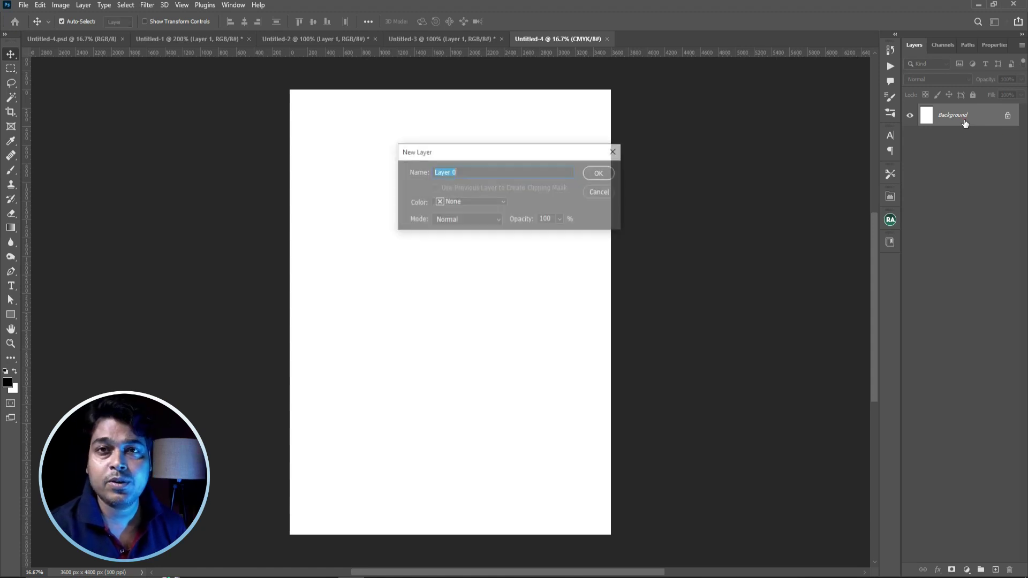
click(600, 173)
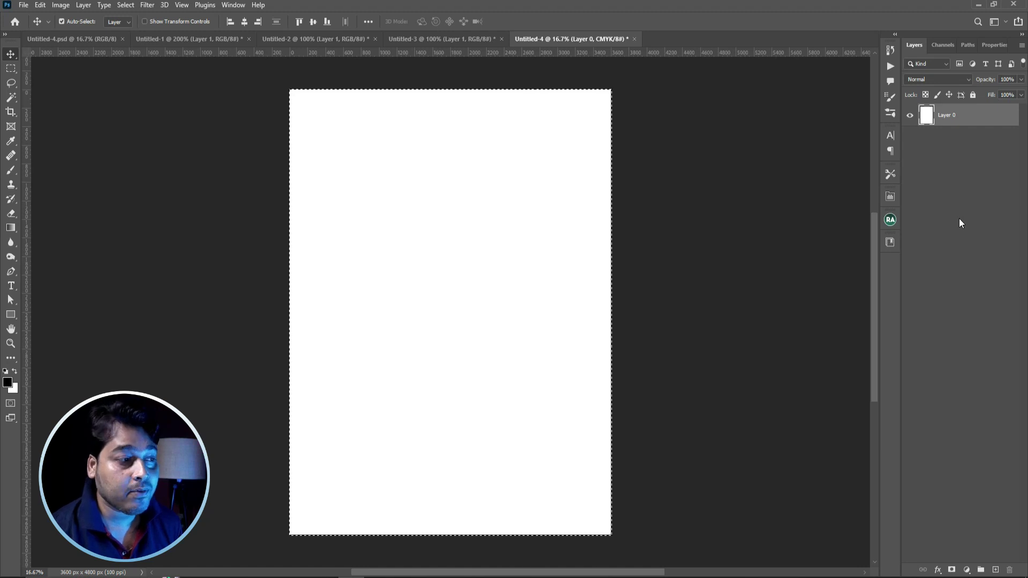
Shrink the page selection to a 4-pixel border selection
click(124, 5)
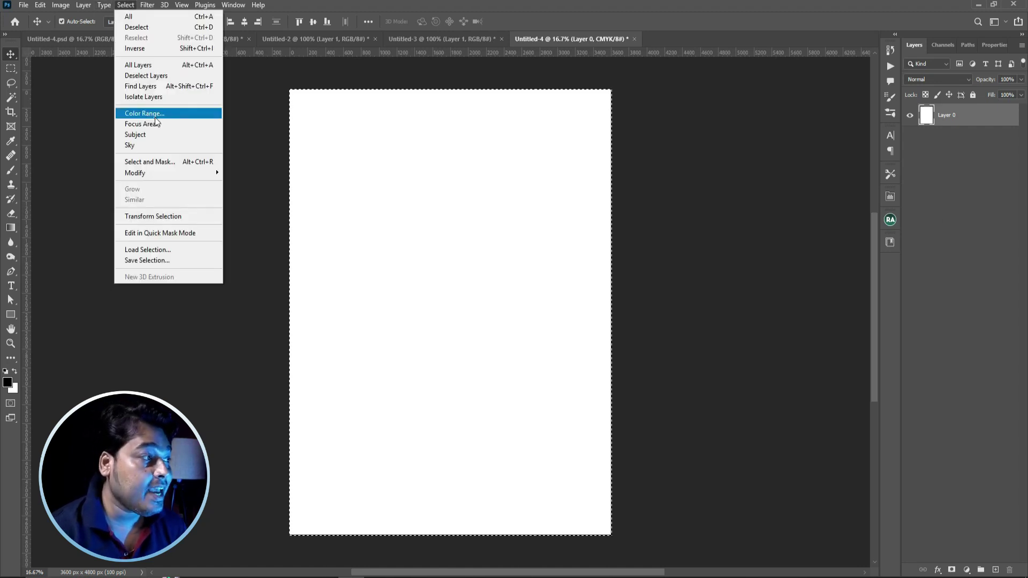
mouse_move(135, 172)
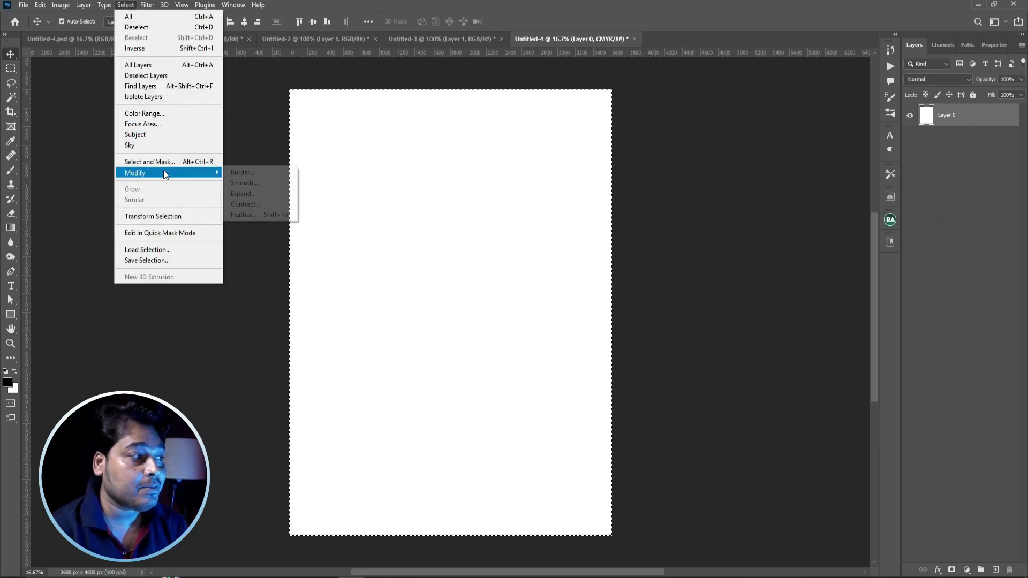
click(266, 172)
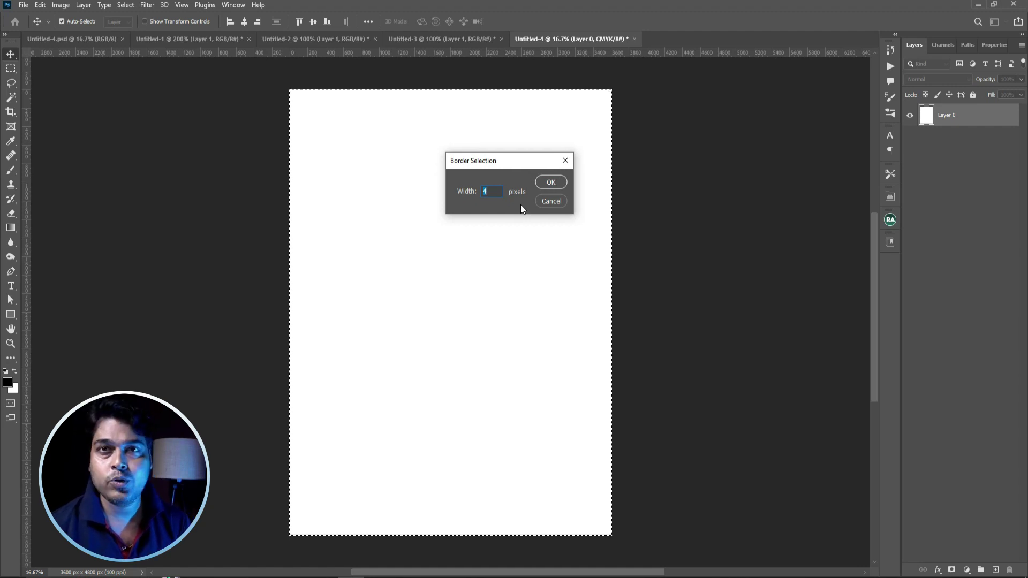
text(4)
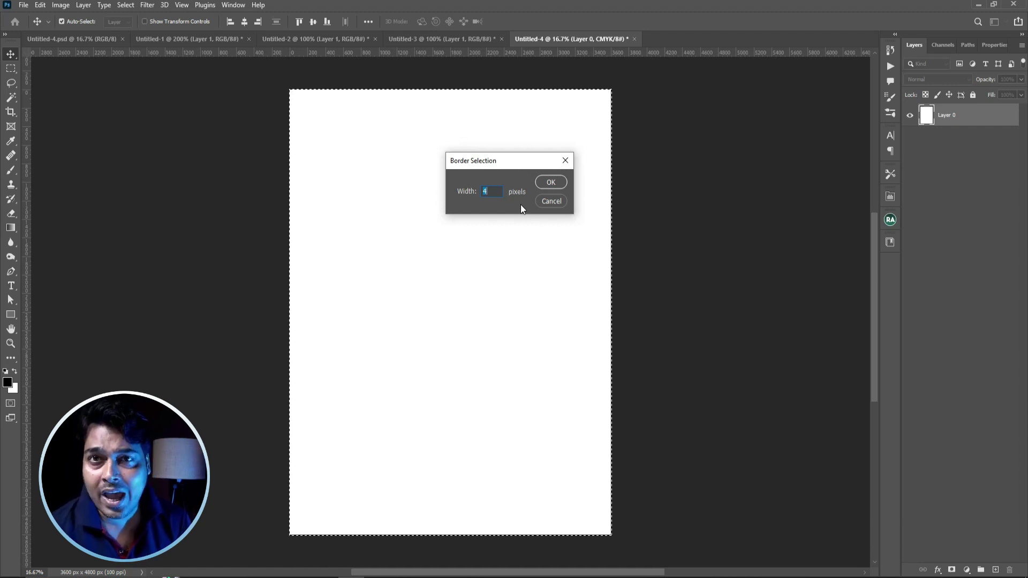
key(Return)
Save the border as a work path and reload it as a selection
click(965, 45)
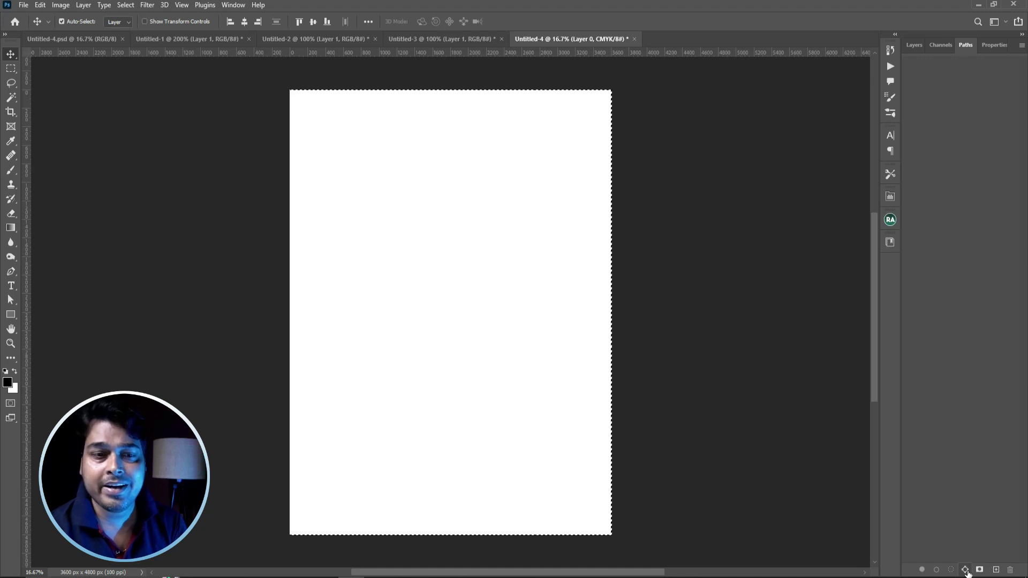
click(966, 570)
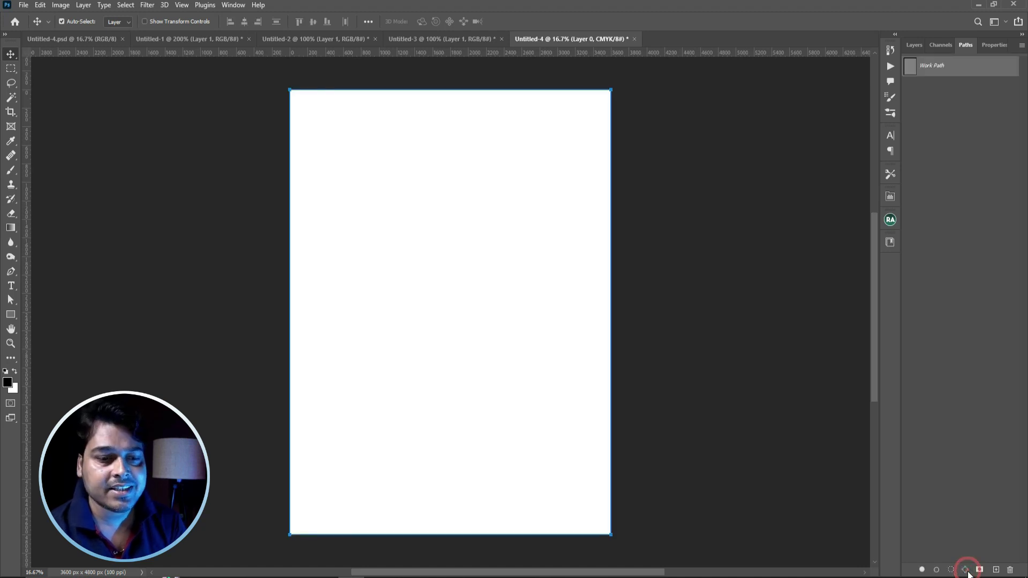
ctrl+click(911, 72)
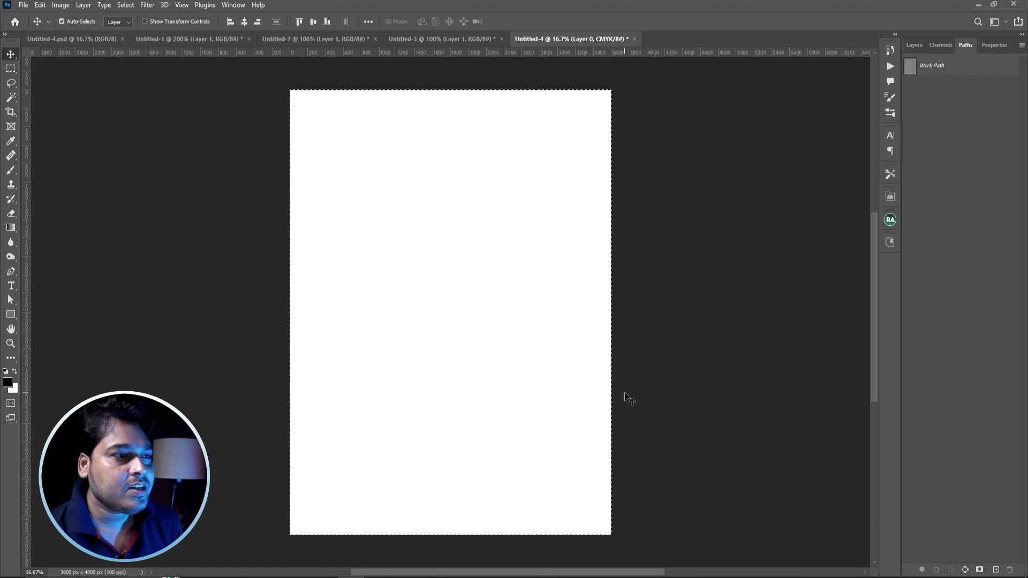
click(913, 45)
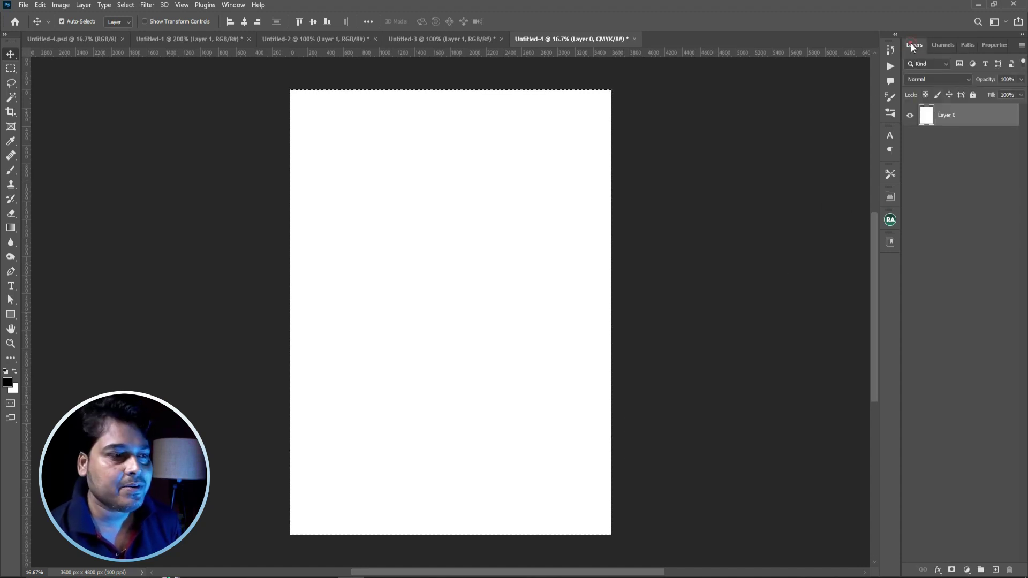
Add an empty Layer 1, deselect, and undo an accidental move of it
click(996, 570)
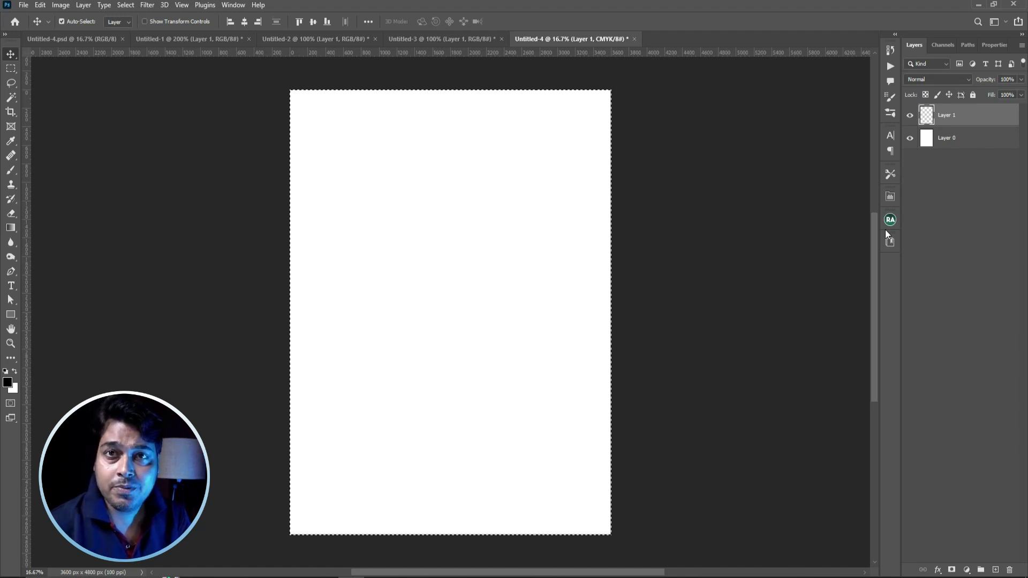
key(ctrl+d)
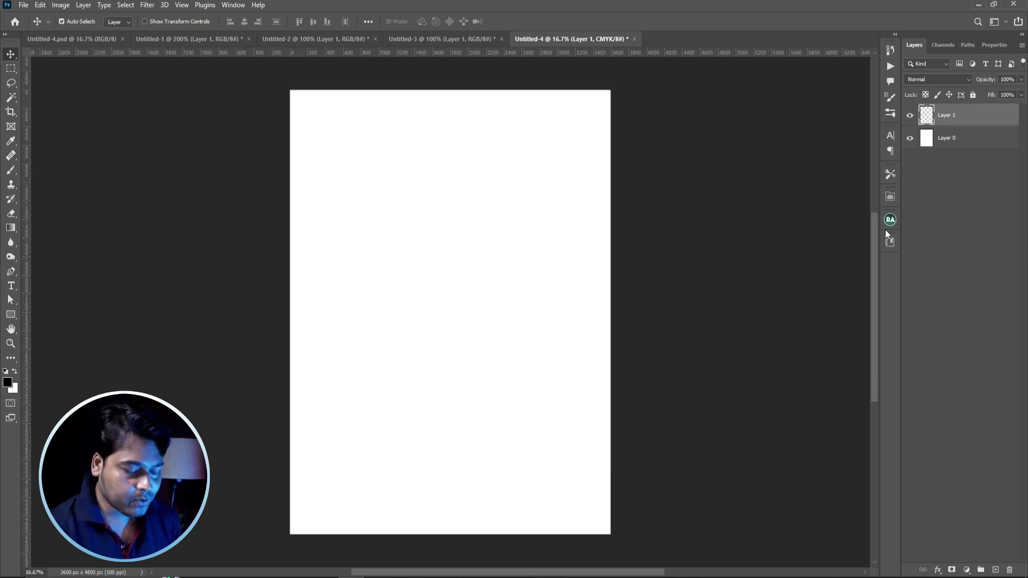
click(76, 21)
key(ctrl+plus)
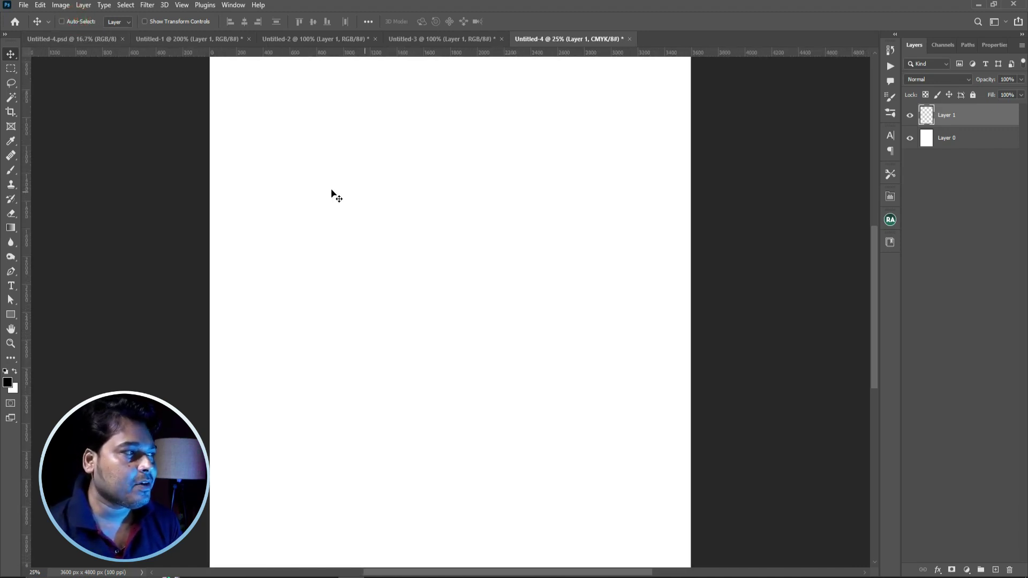
drag(336, 196, 411, 243)
drag(316, 137, 370, 189)
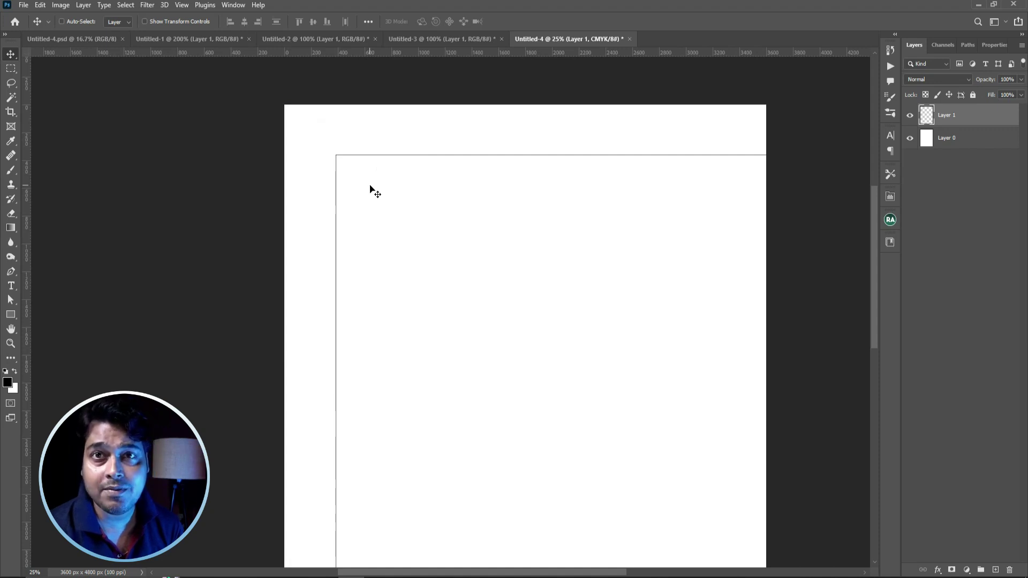
key(ctrl+z)
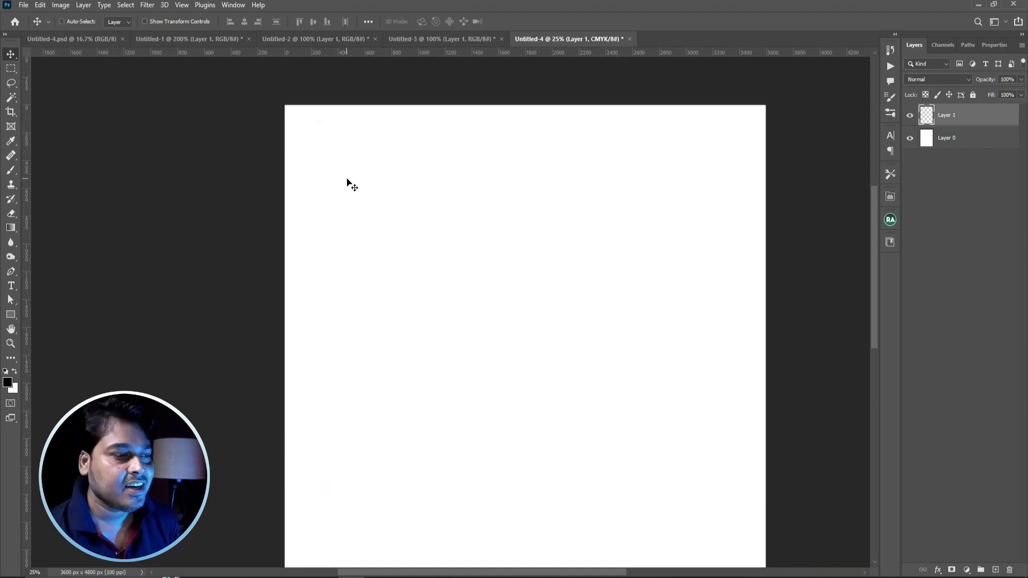
key(ctrl+0)
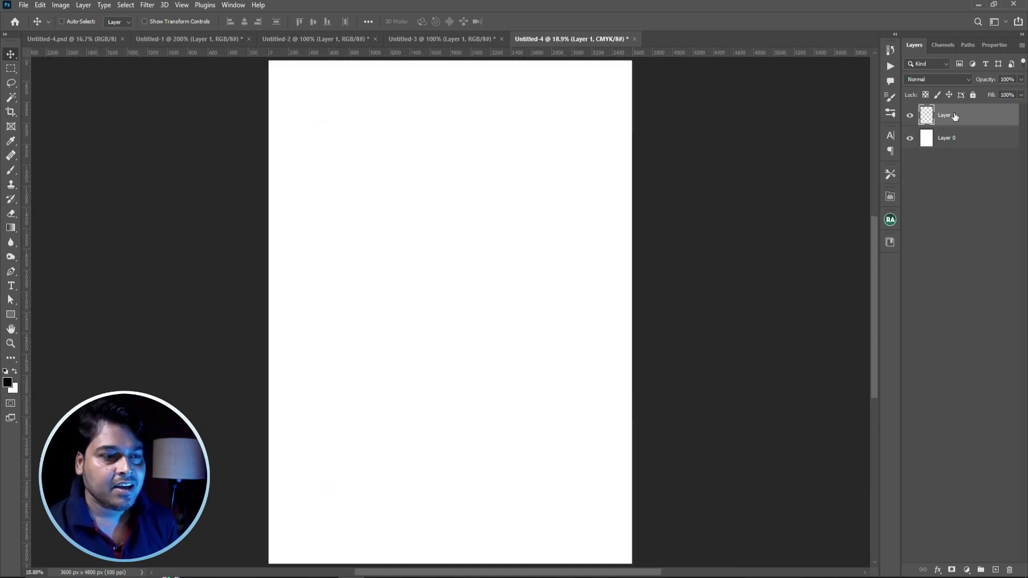
Rename the new layer Border, give it a red label, and reselect Layer 0
double_click(955, 116)
text(Border)
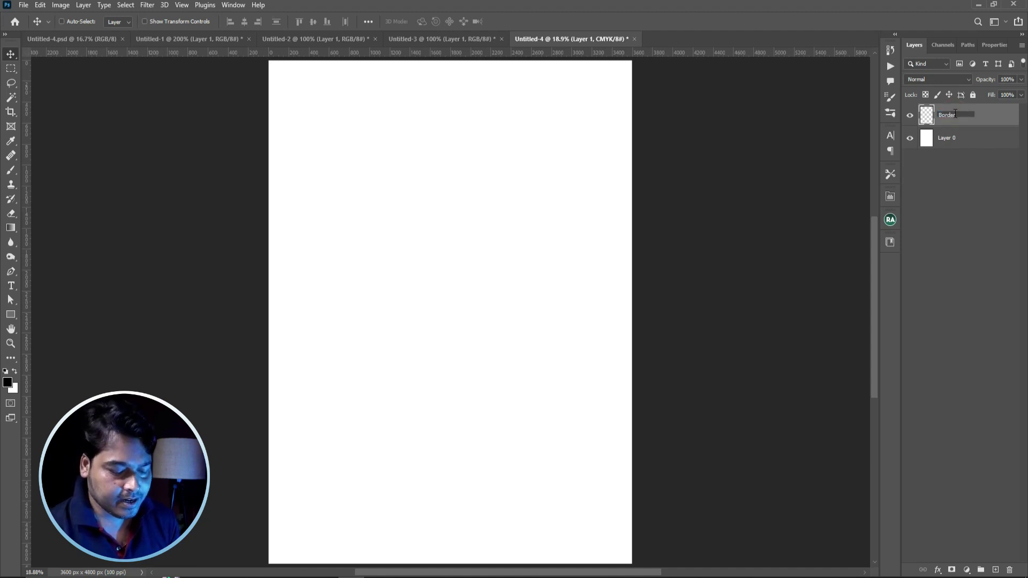
key(Return)
right_click(952, 117)
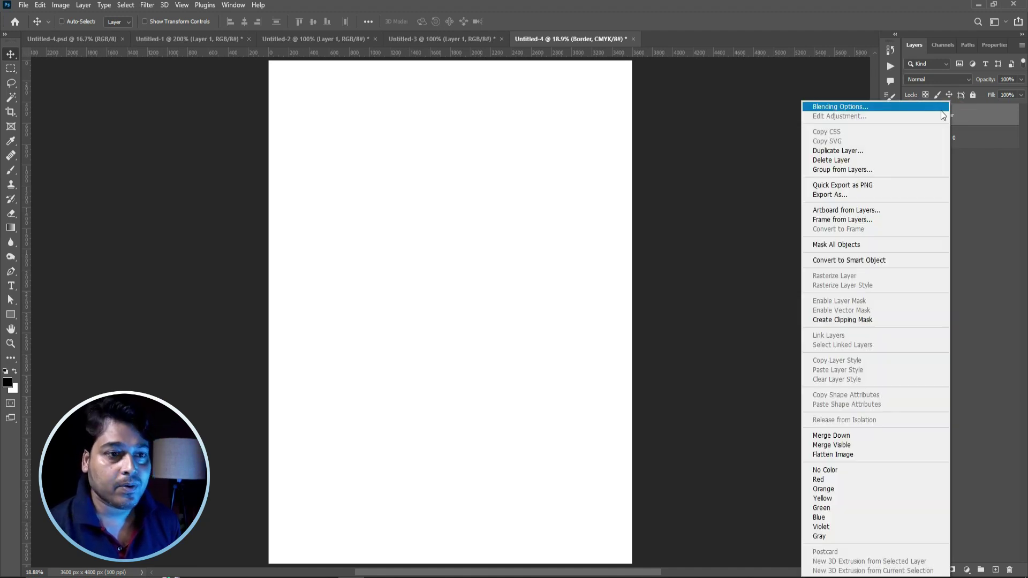
click(830, 477)
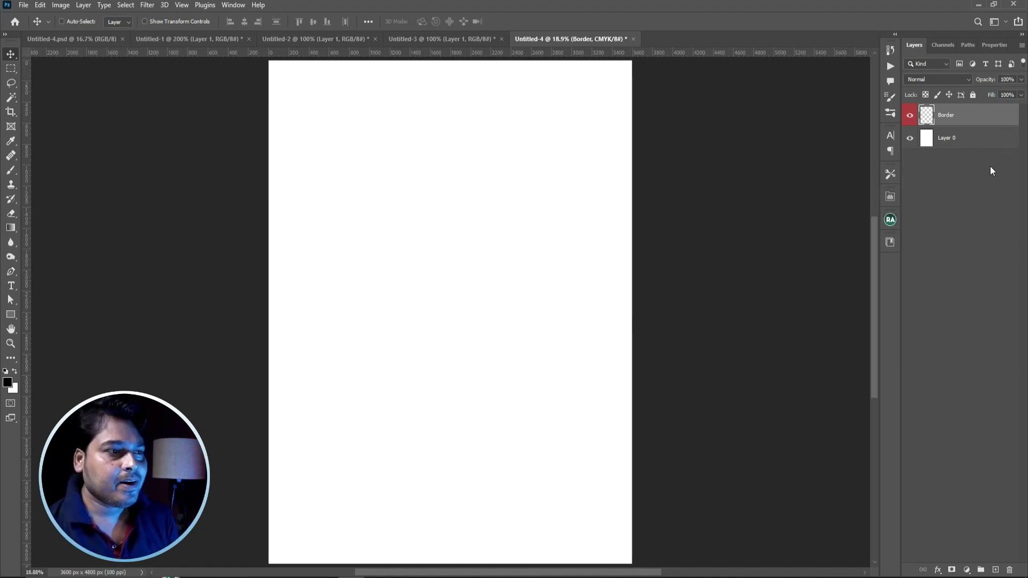
click(969, 140)
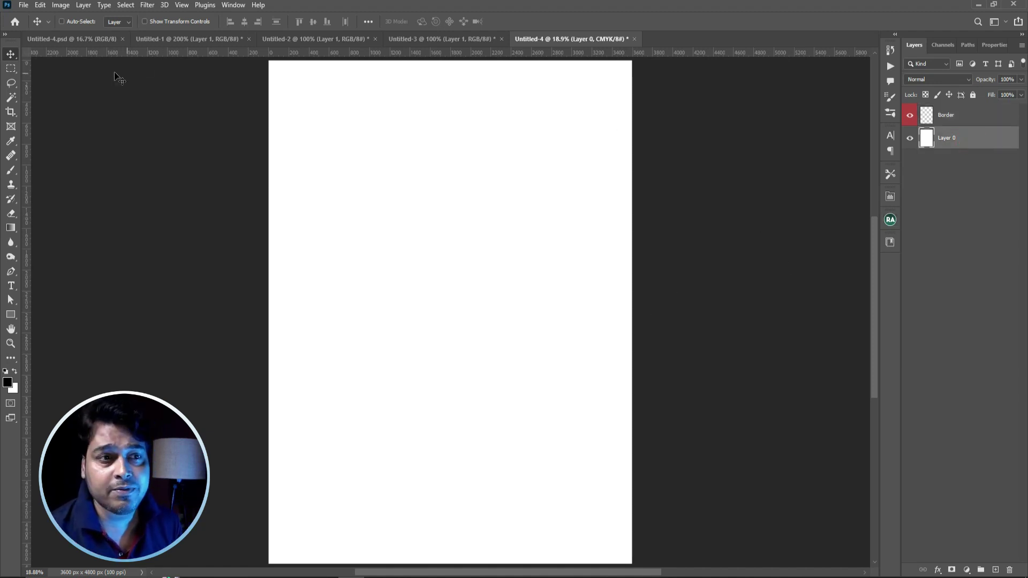
click(429, 215)
key(ctrl+minus)
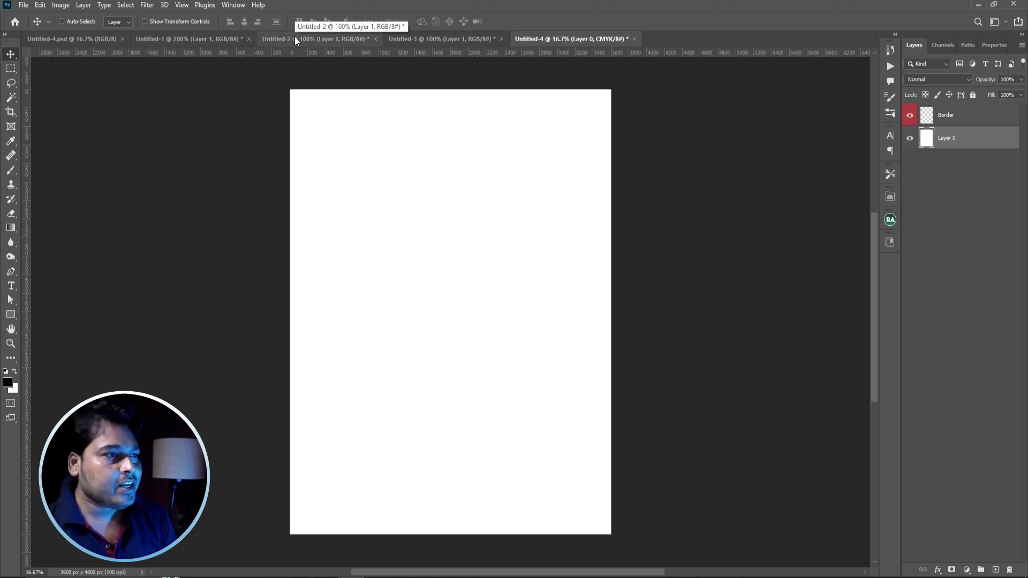
Review the Untitled-1, Untitled-2 and paper texture documents, then return to the poster
click(204, 39)
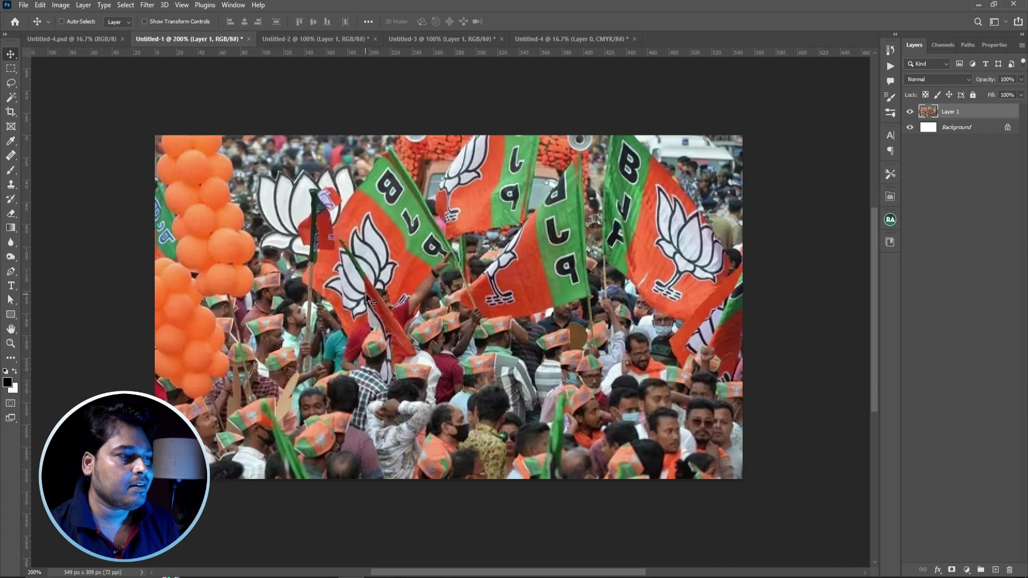
click(284, 38)
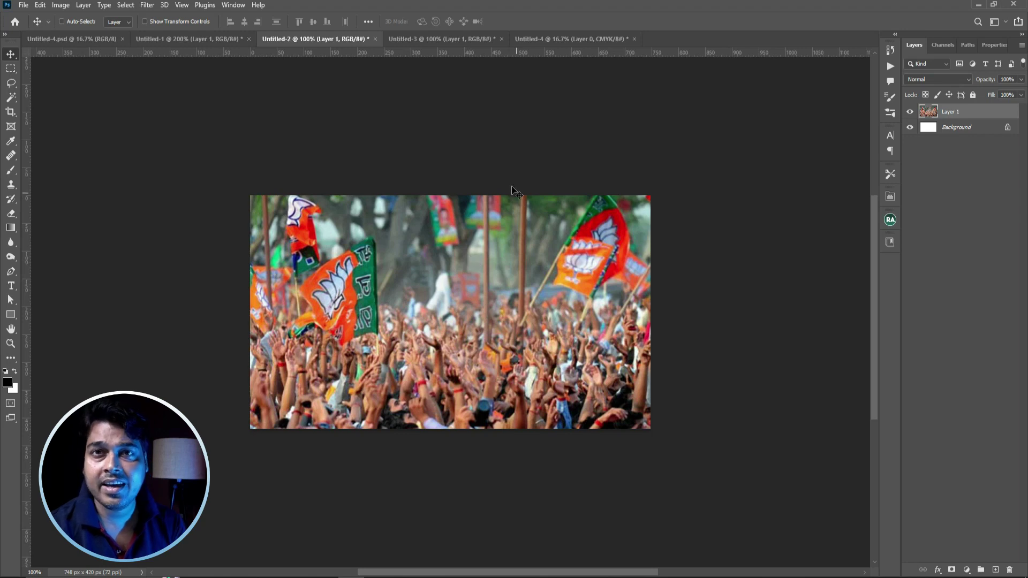
click(436, 38)
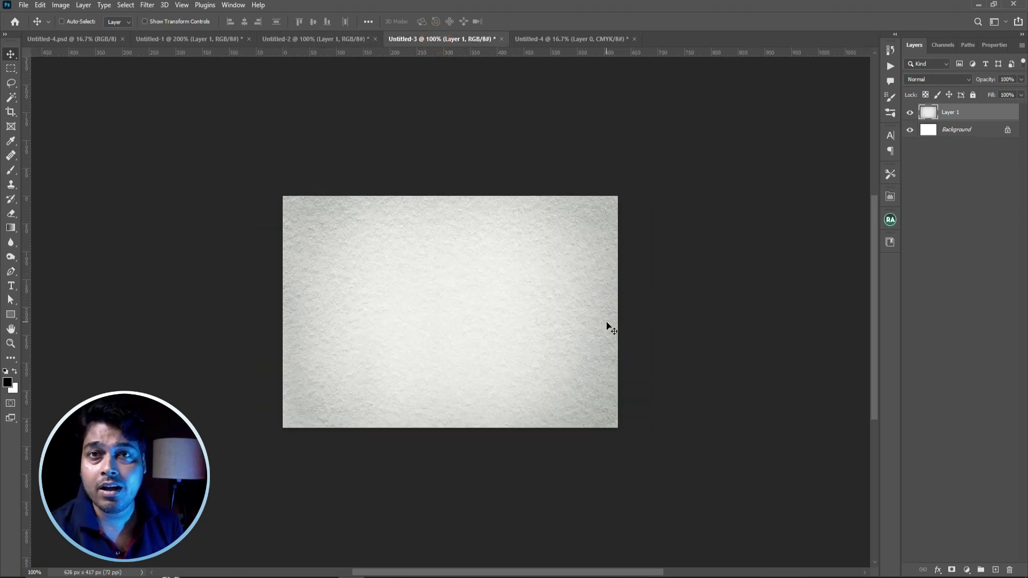
click(534, 36)
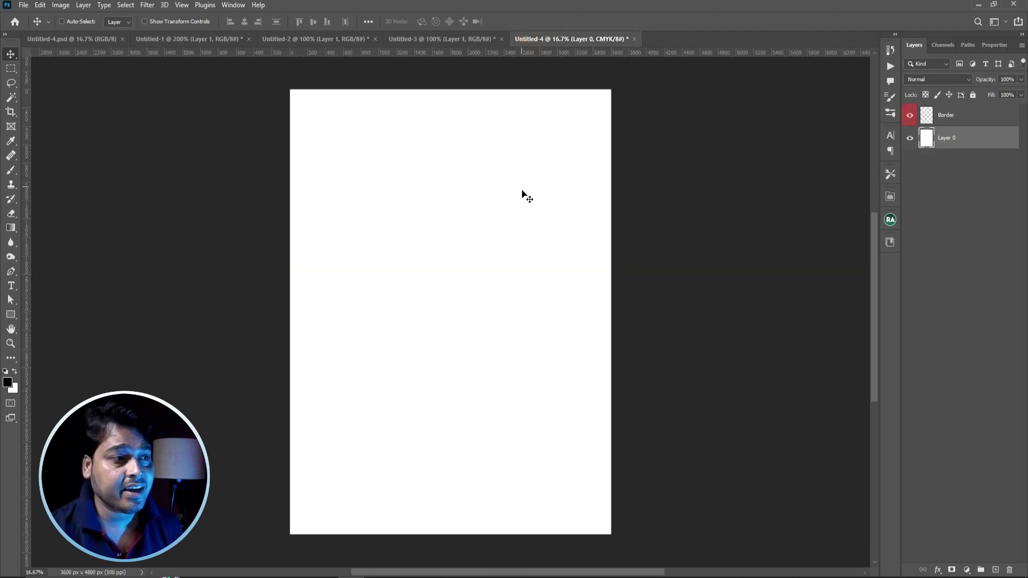
Bring the paper texture into the poster, rotated 90° and scaled to fill the page
key(ctrl+shift+Tab)
mouse_move(484, 230)
mouse_down()
mouse_move(541, 38)
mouse_move(451, 319)
mouse_up()
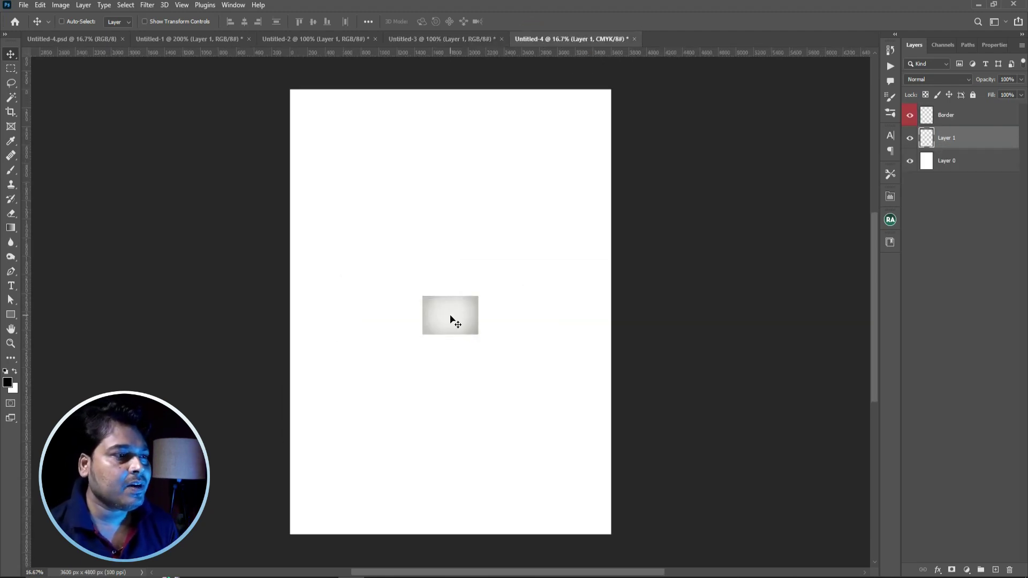
key(ctrl+minus)
key(ctrl+t)
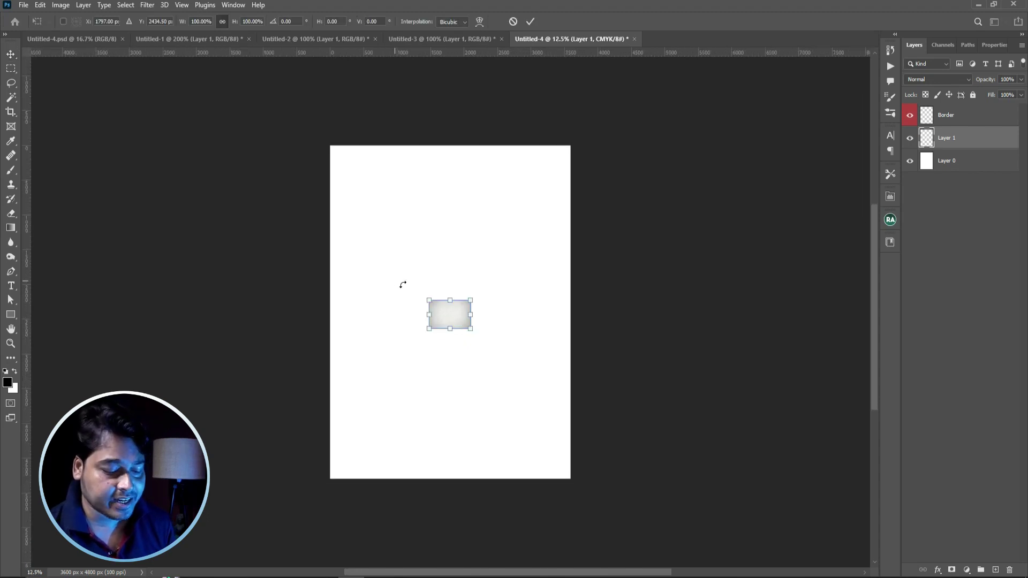
mouse_move(402, 284)
mouse_down()
mouse_move(472, 270)
mouse_move(592, 134)
mouse_up()
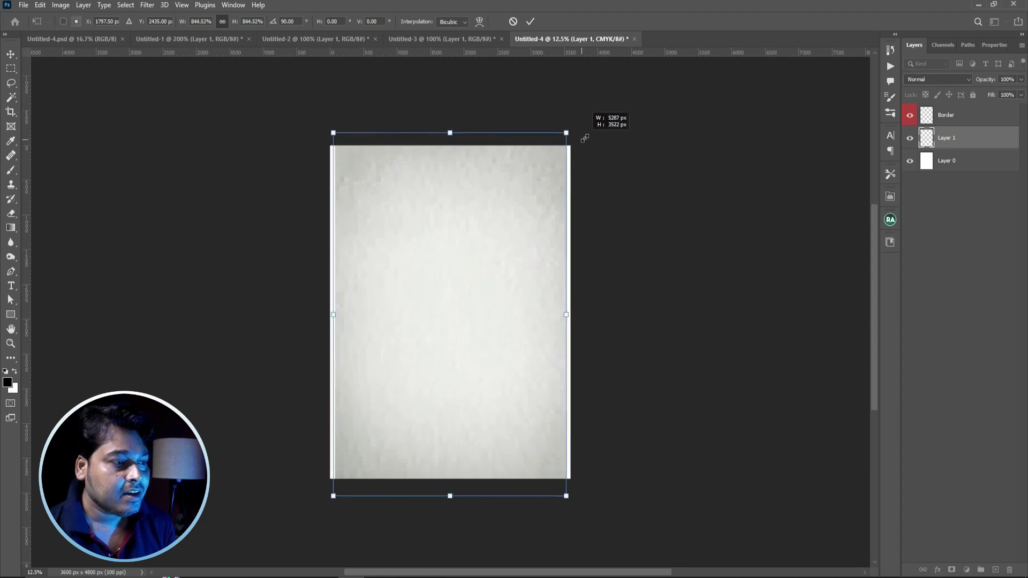
double_click(497, 295)
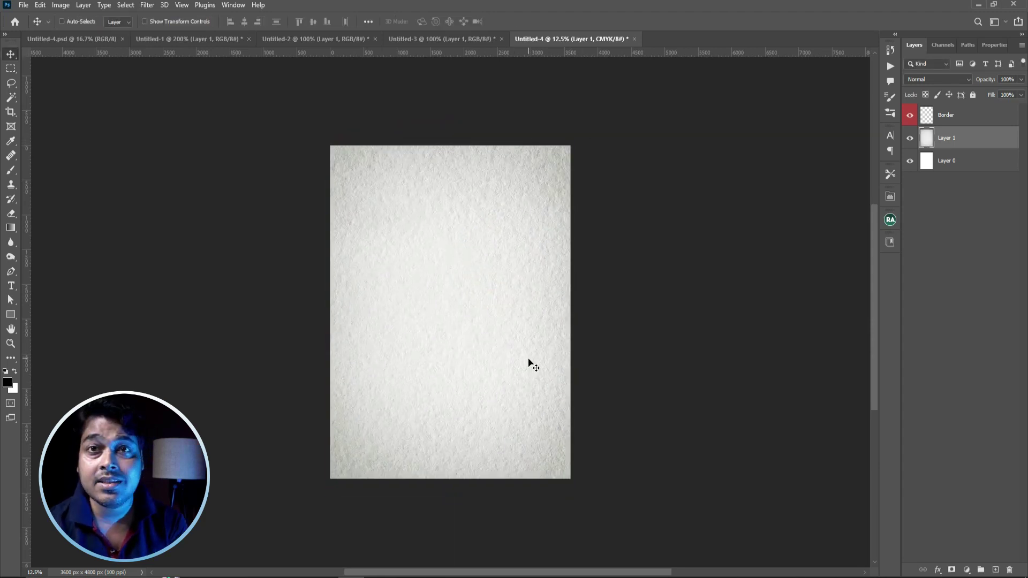
Lower the texture layer's opacity to 61%
drag(1020, 79, 1004, 95)
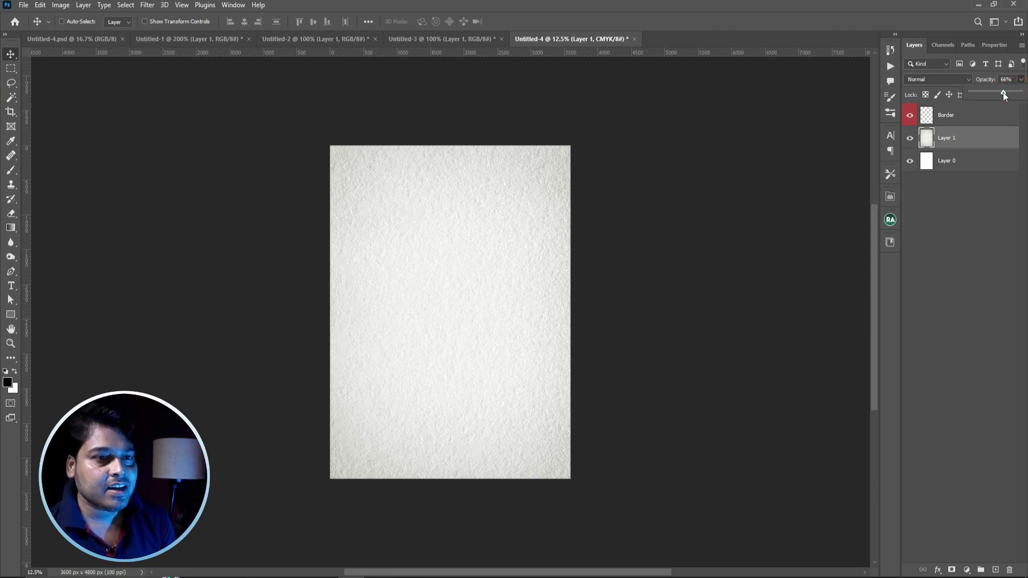
key(ctrl+plus)
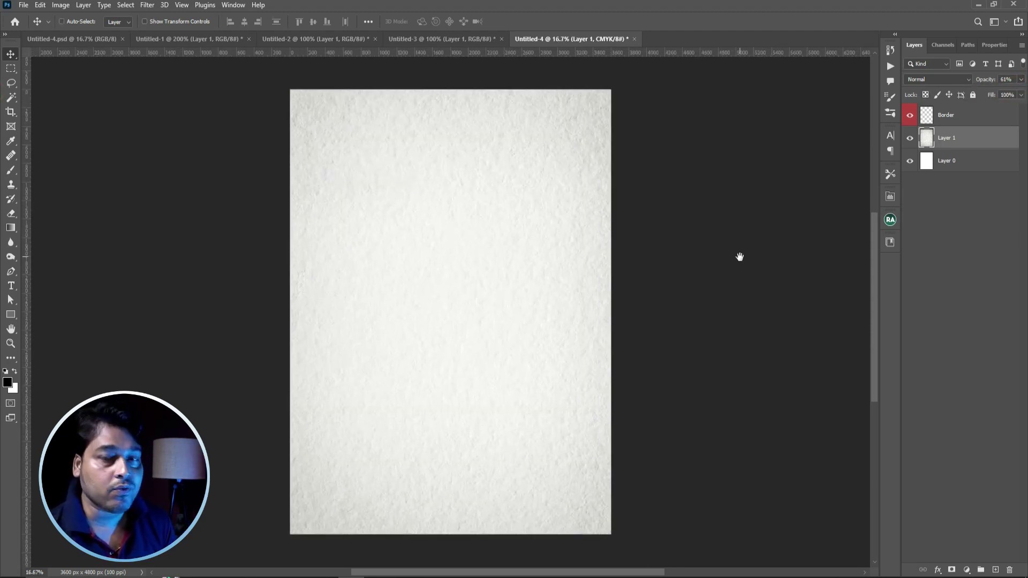
drag(740, 257, 717, 267)
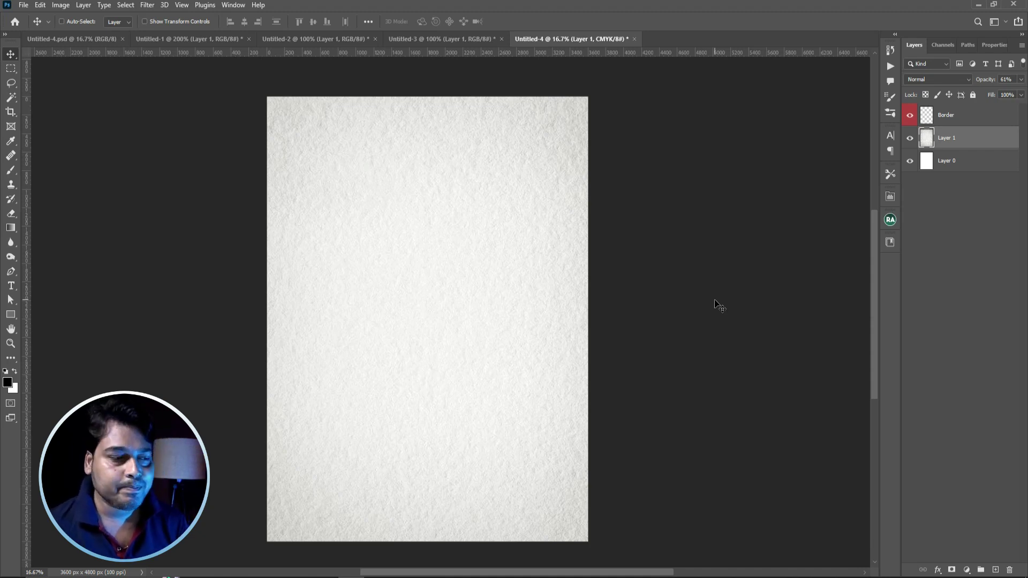
Draw a black circle on its own layer with the Ellipse tool, upper-left of the page
click(11, 314)
right_click(11, 315)
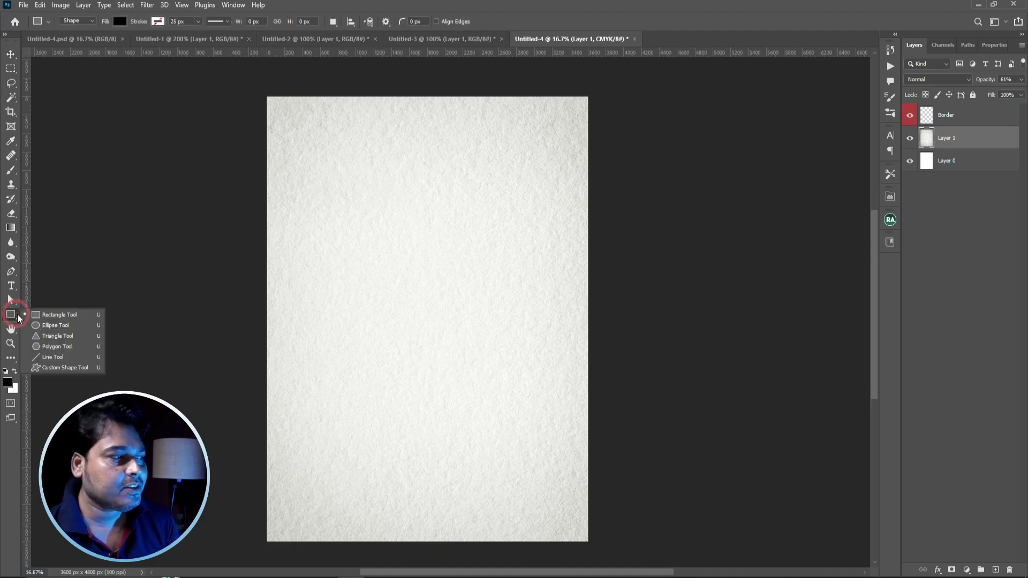
click(46, 325)
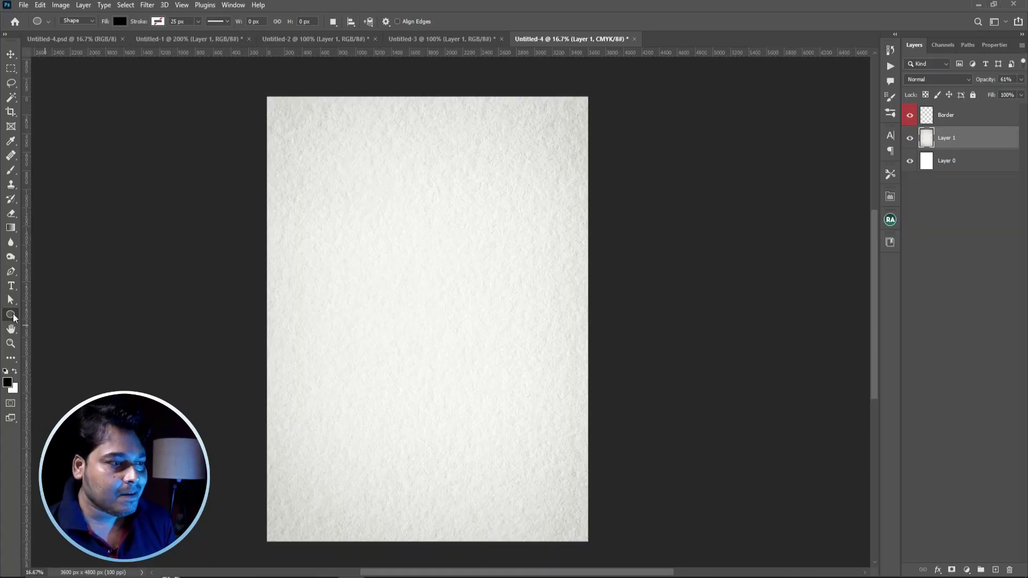
click(352, 23)
click(335, 24)
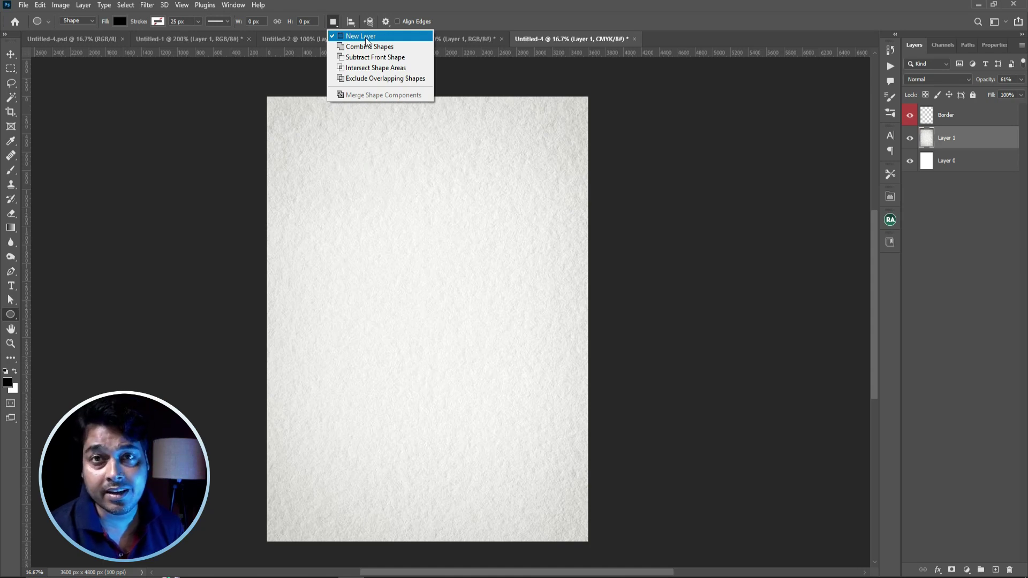
click(341, 36)
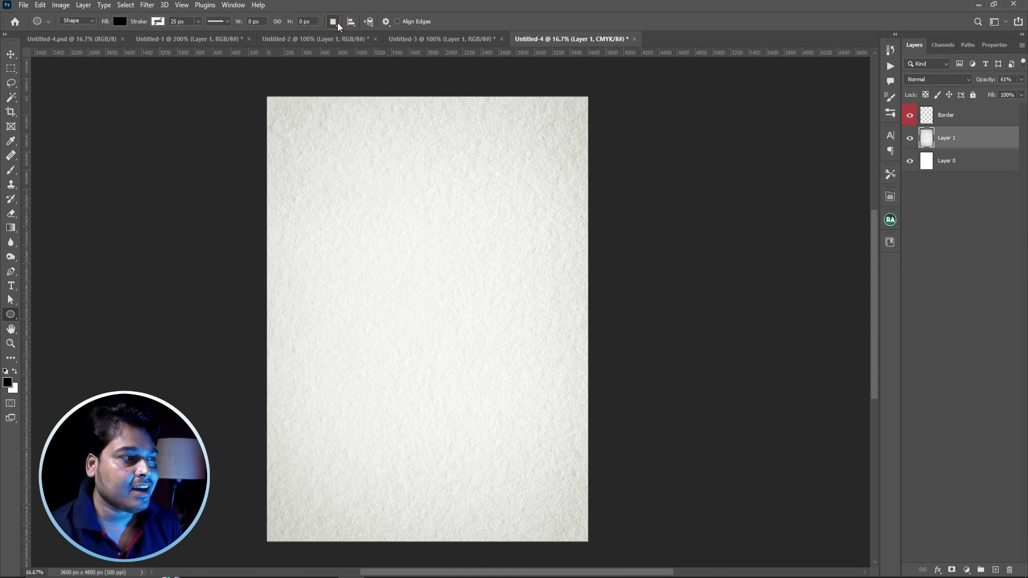
drag(385, 282, 477, 398)
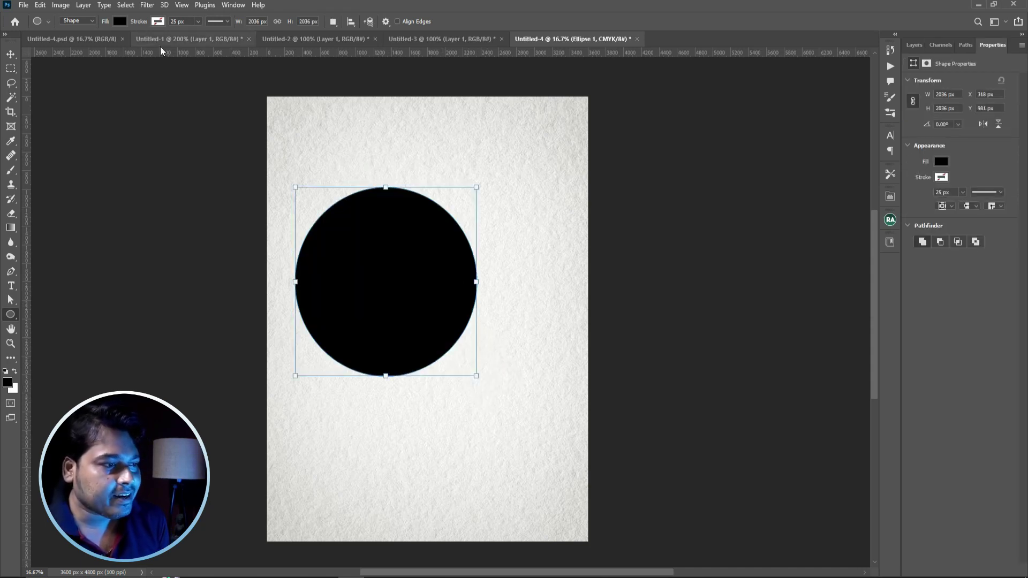
click(10, 54)
Set the circle to 70% opacity, enlarge it about 2.5 times, and move it up-left
key(ctrl+minus)
key(7)
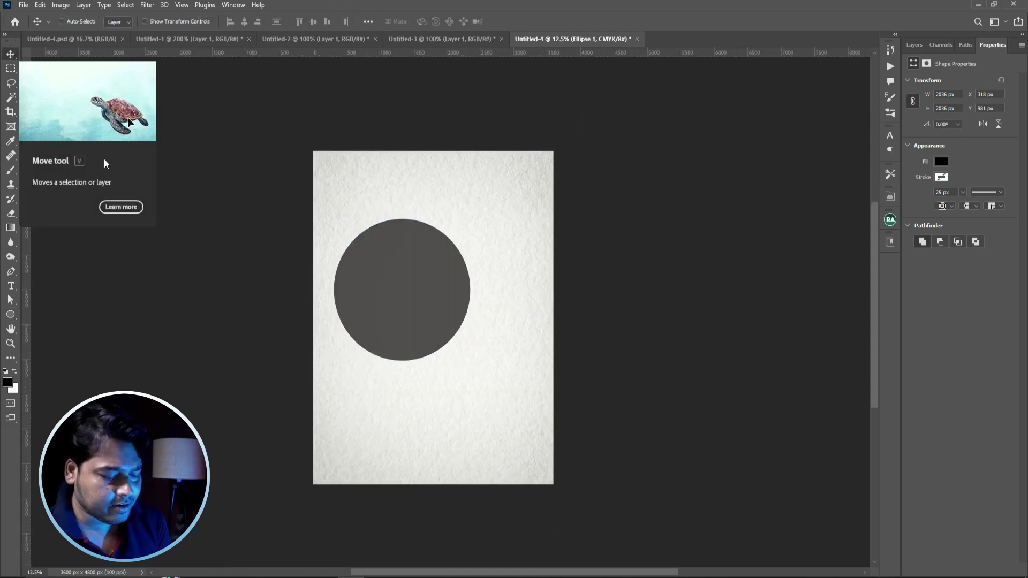
key(ctrl)
key(ctrl+t)
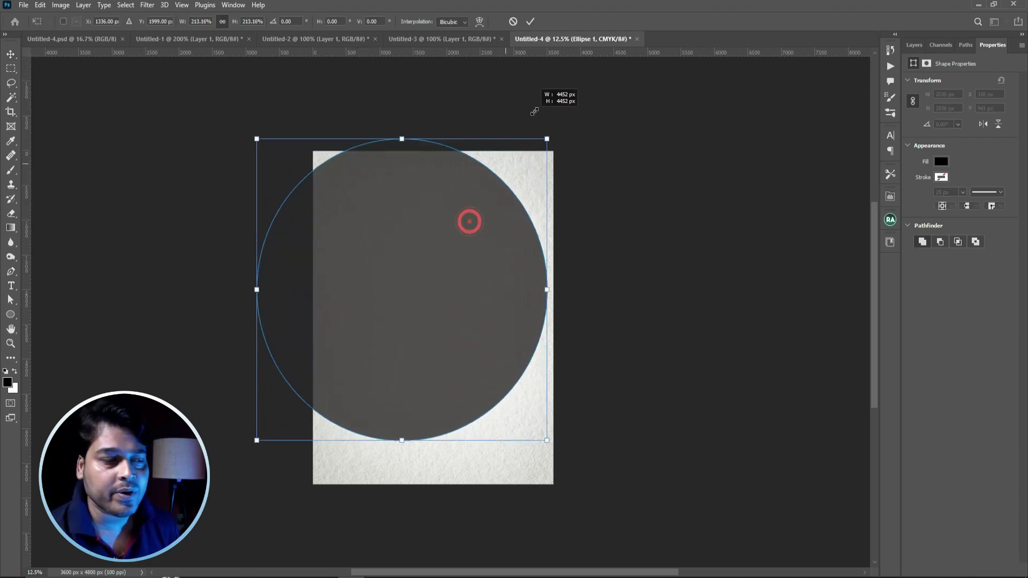
drag(470, 219, 573, 110)
drag(509, 262, 424, 289)
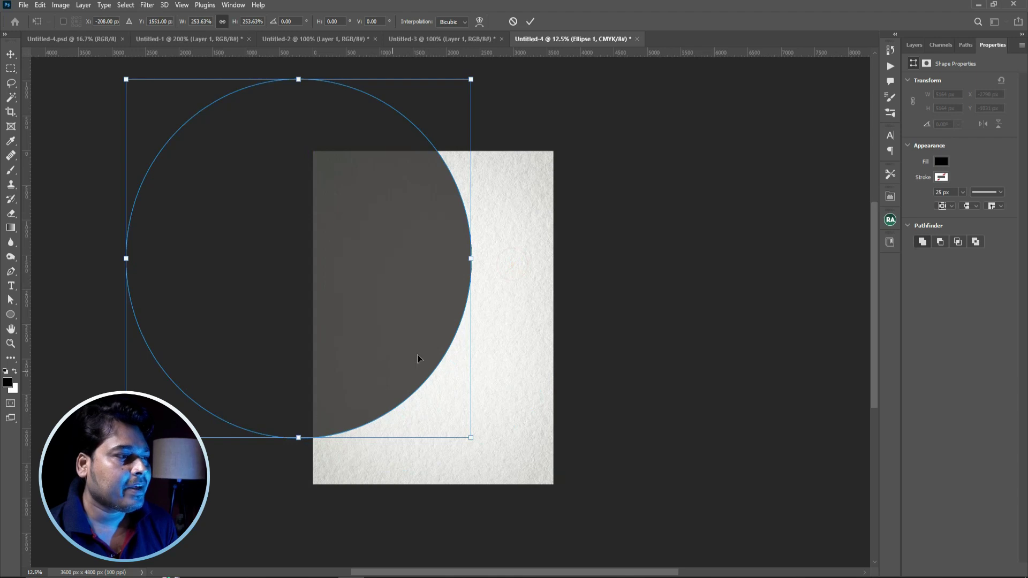
drag(418, 358, 412, 349)
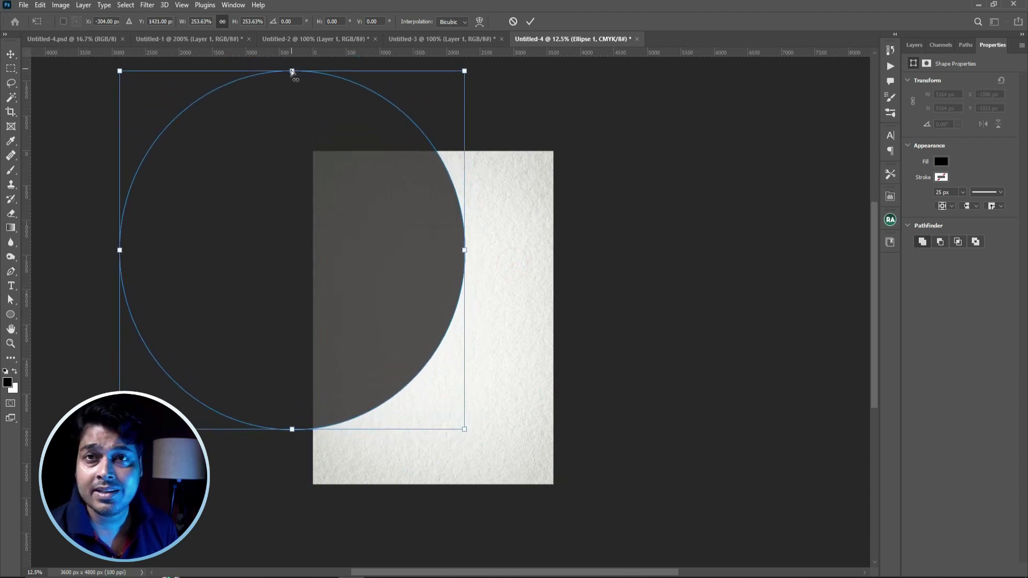
Skew the circle about −4.62°, shorten it slightly, and commit the transform
drag(292, 71, 314, 102)
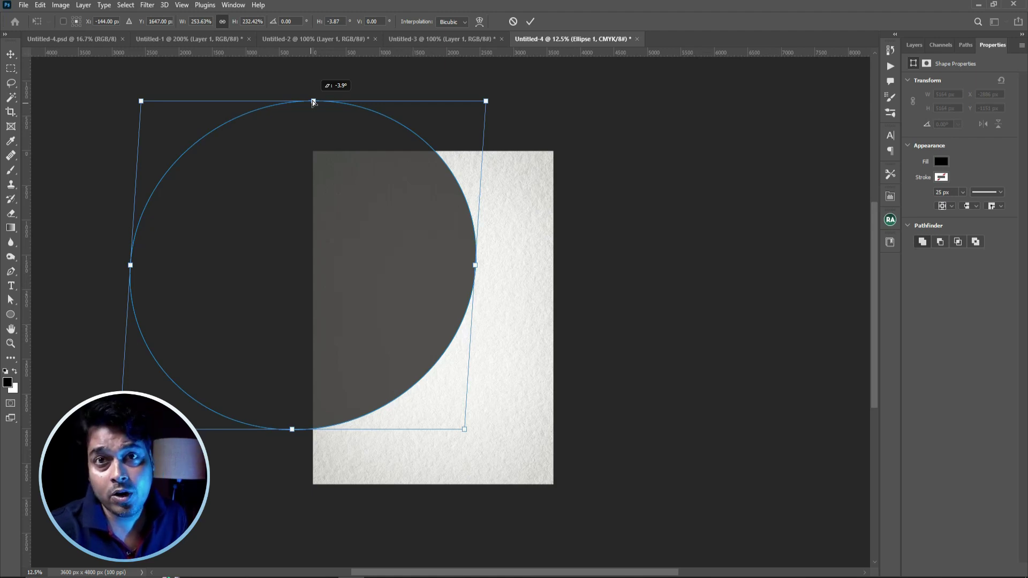
drag(313, 102, 314, 103)
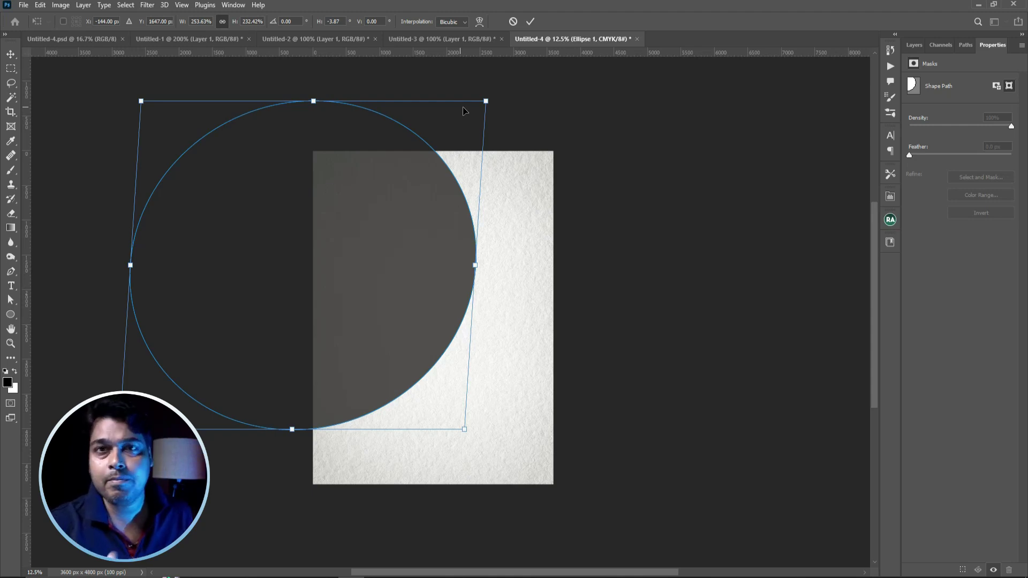
drag(314, 101, 320, 104)
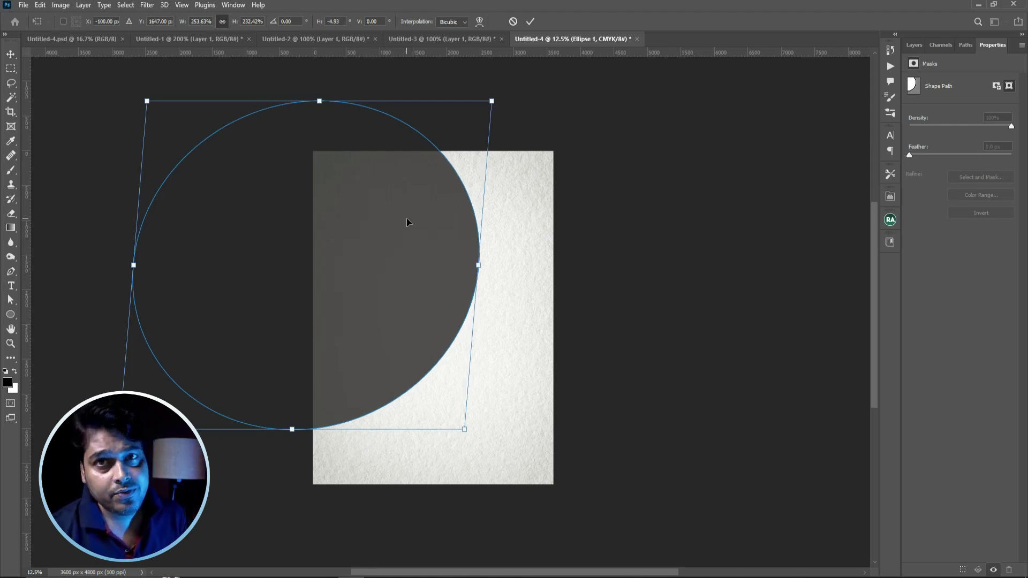
drag(430, 289, 414, 288)
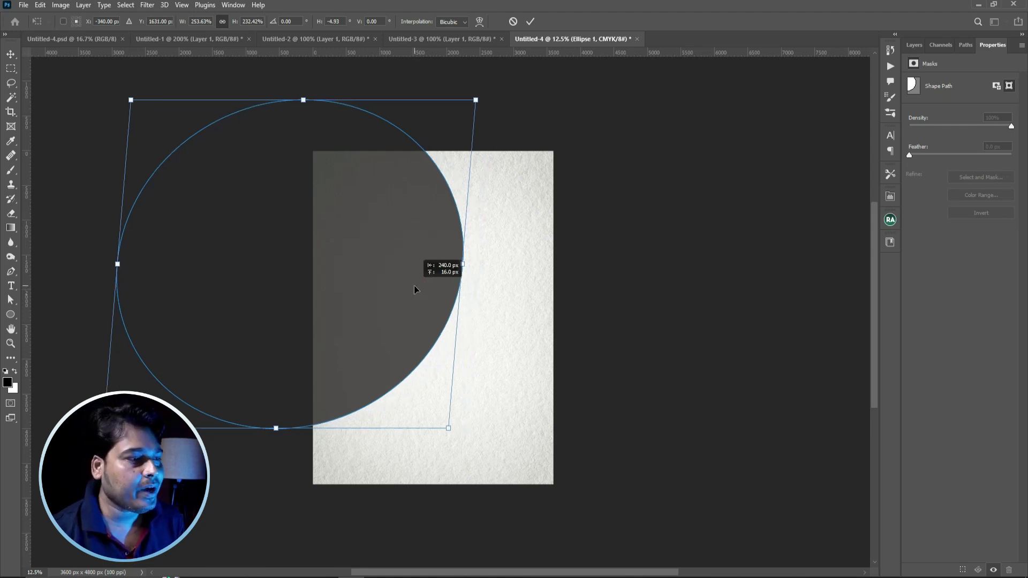
drag(277, 428, 278, 423)
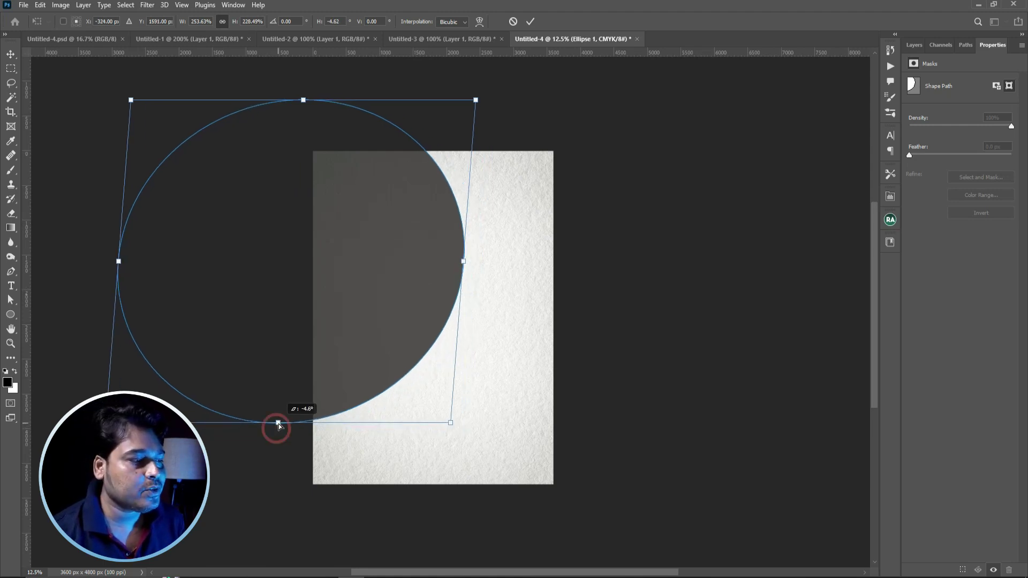
drag(407, 309, 409, 316)
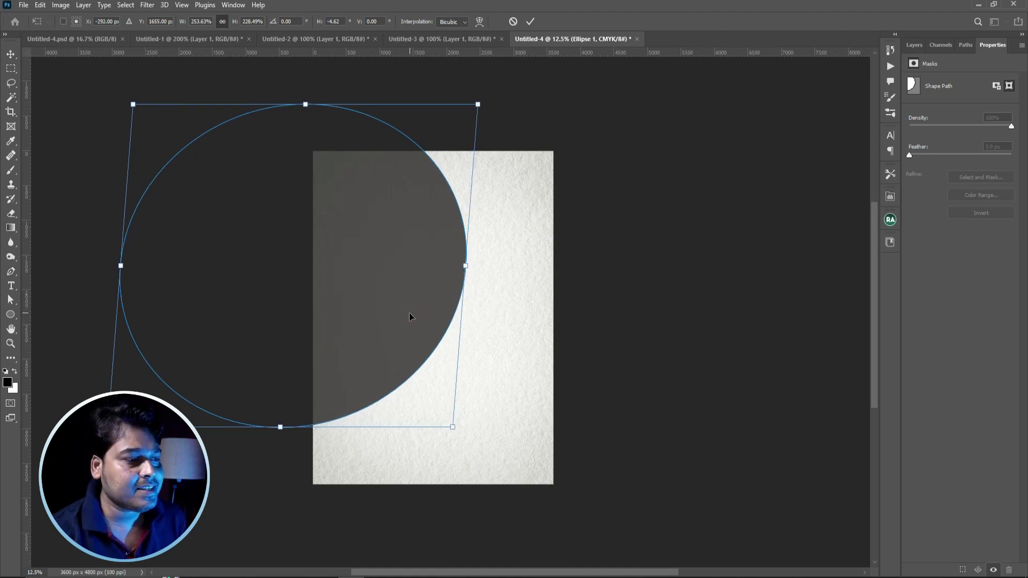
double_click(410, 314)
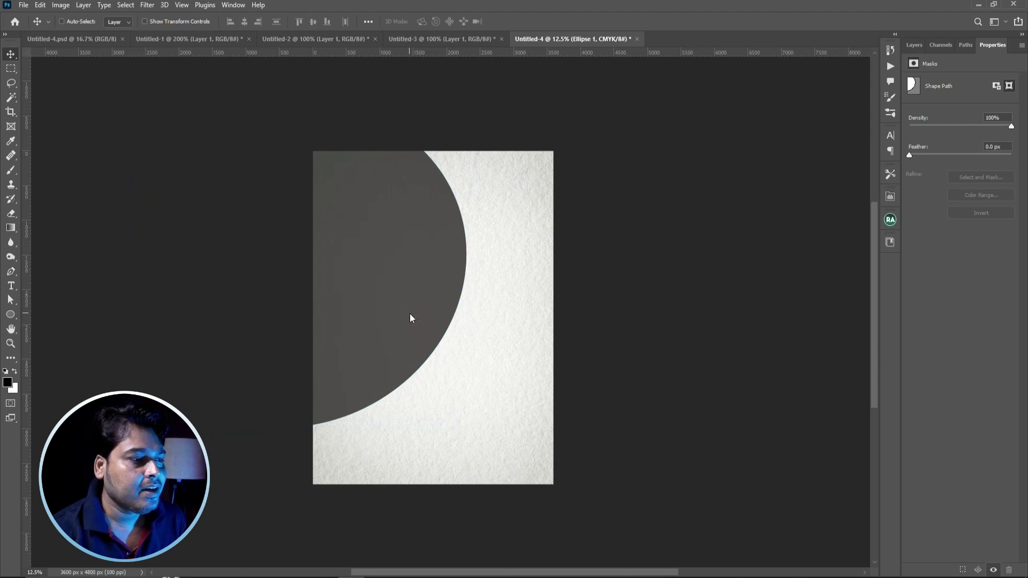
Duplicate the circle and skew the copy left, leaving a grey crescent of the original
key(ctrl+j)
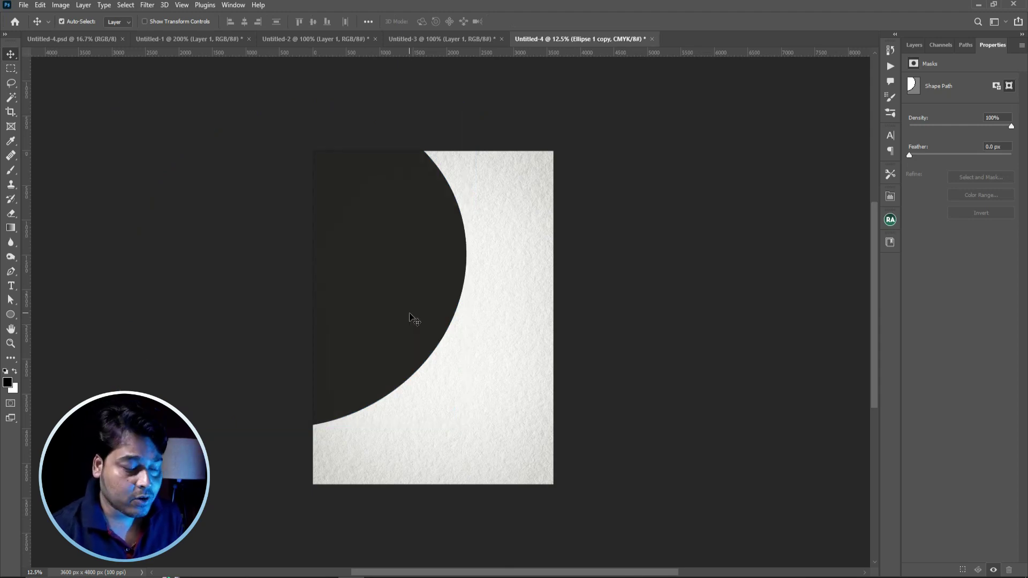
key(ctrl+t)
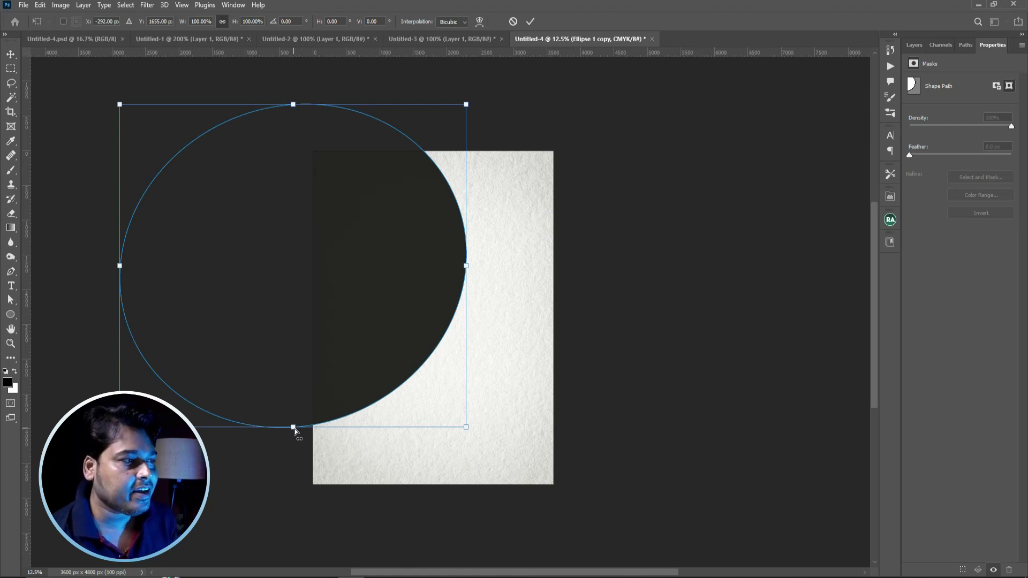
drag(293, 428, 291, 422)
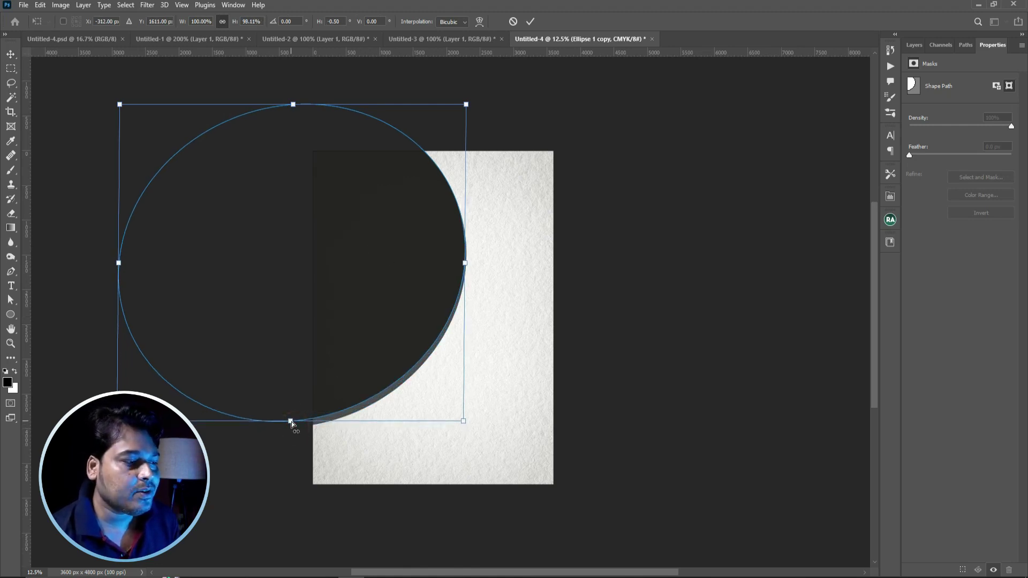
key(ctrl+z)
drag(293, 105, 268, 111)
drag(411, 263, 386, 264)
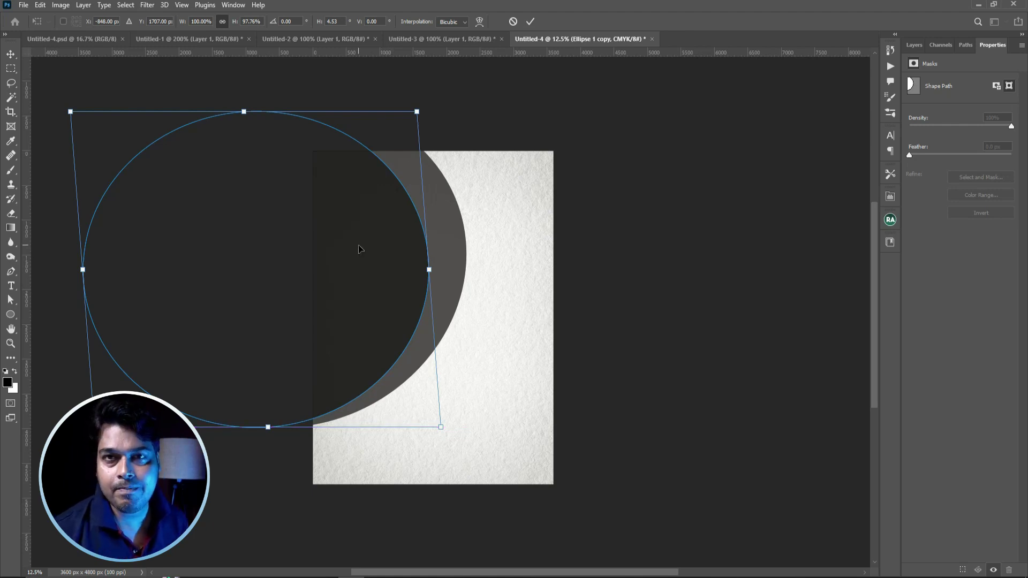
key(Return)
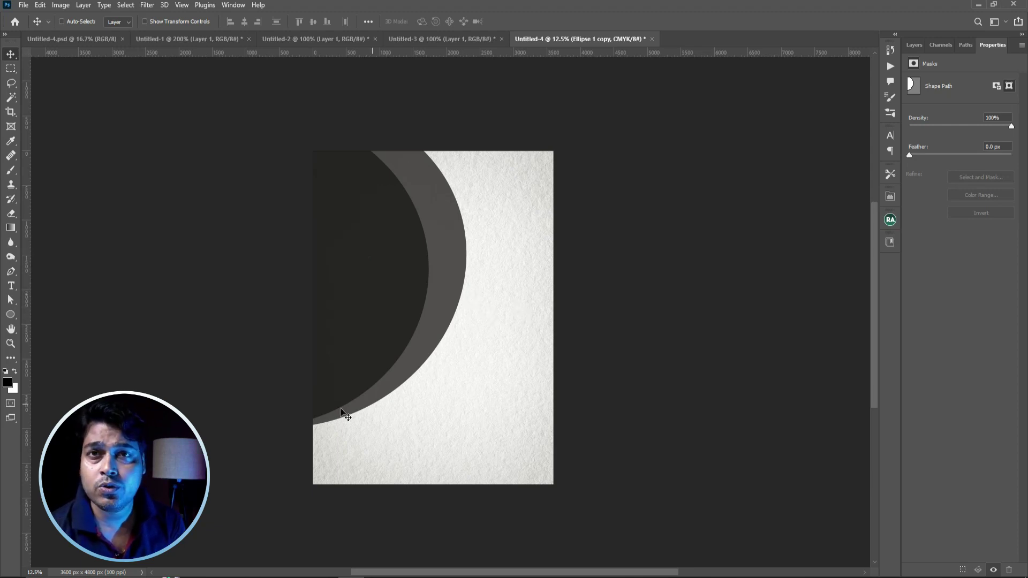
Make a third ellipse copy and raise the original Ellipse 1 to 100% opacity
click(909, 160)
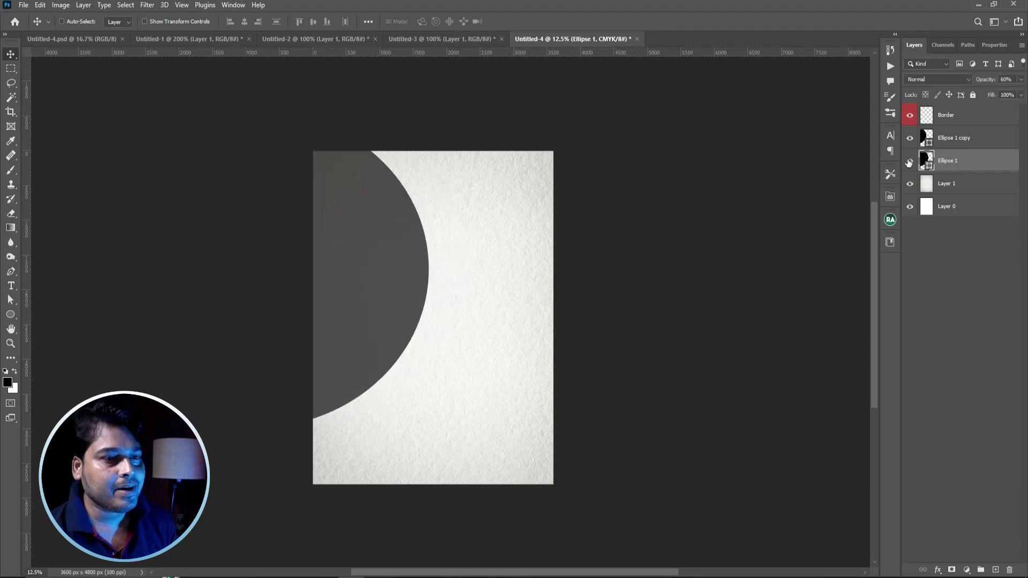
click(909, 161)
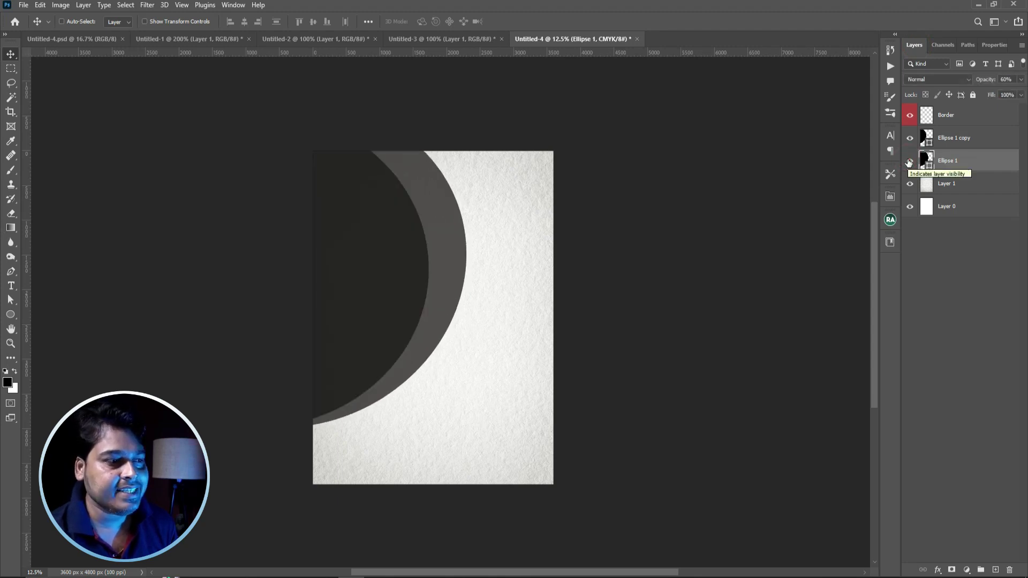
key(ctrl+j)
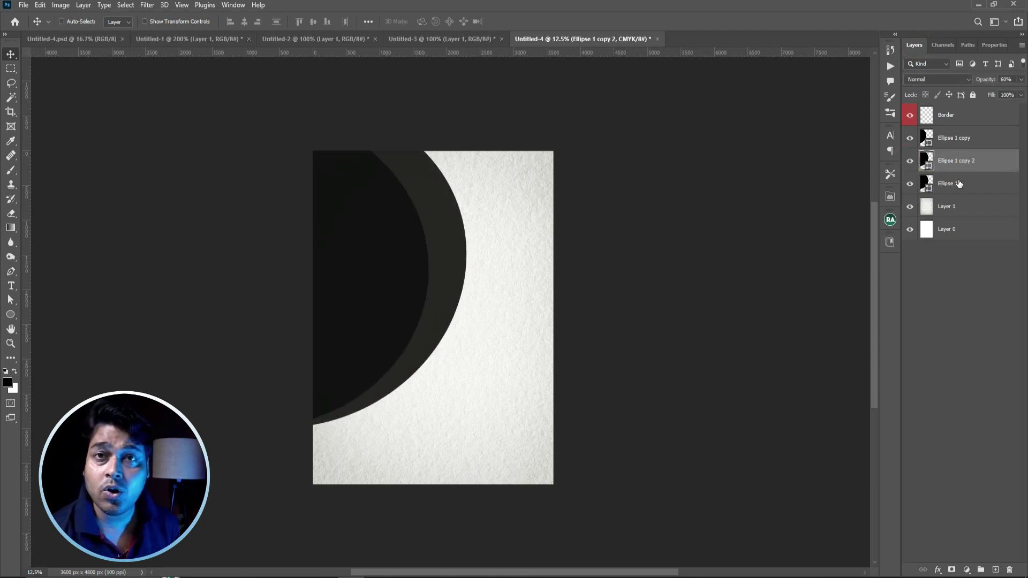
click(958, 183)
click(1020, 79)
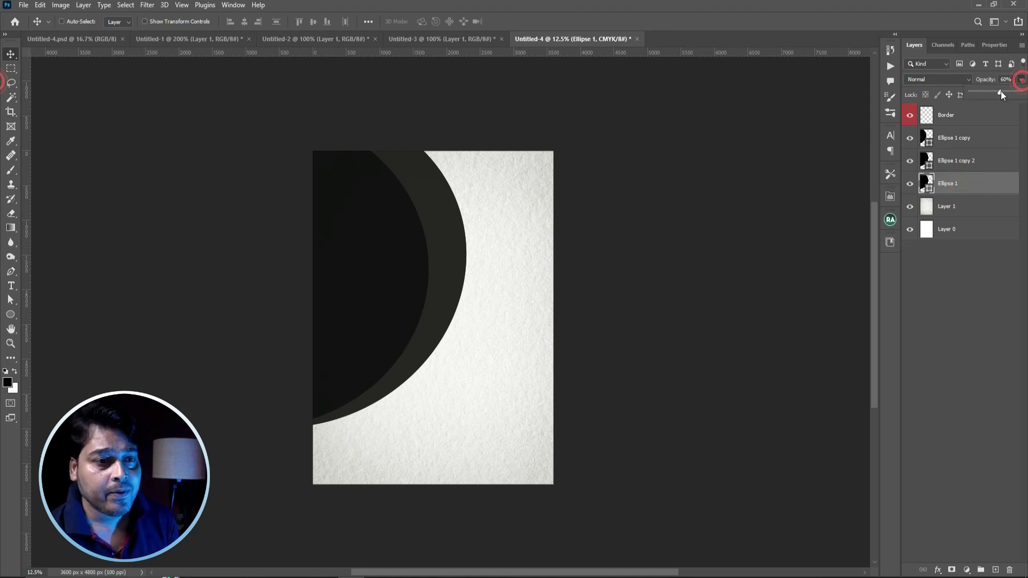
drag(1000, 92, 1022, 92)
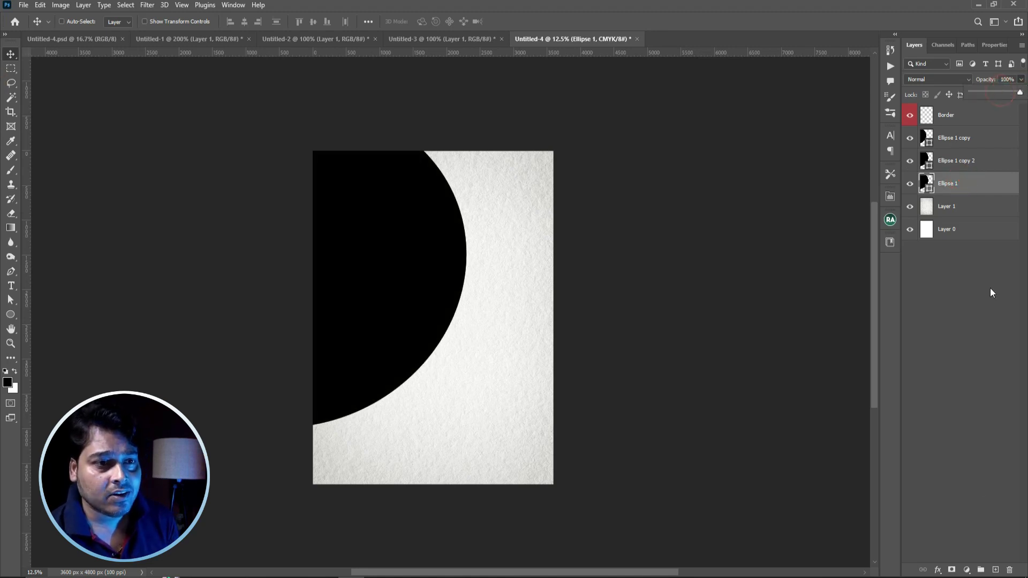
click(937, 571)
Give Ellipse 1 a blue #005fae Color Overlay
click(952, 527)
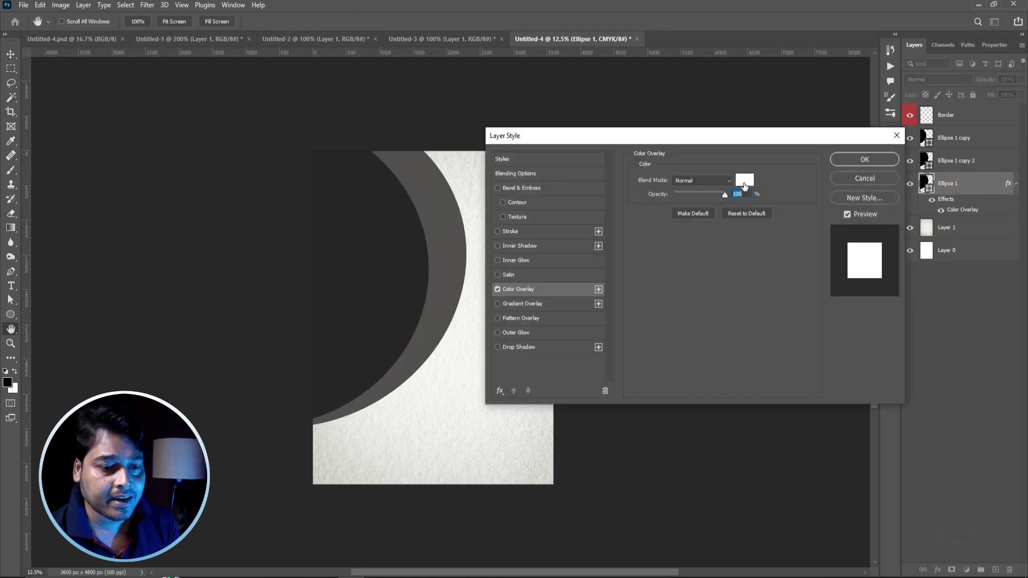
click(744, 181)
click(717, 240)
click(703, 185)
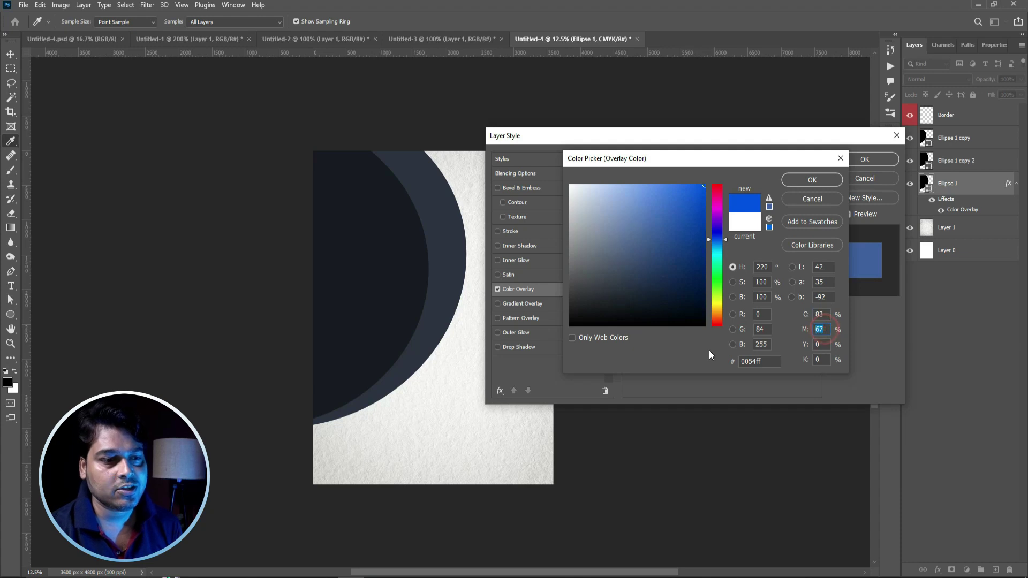
text(1)
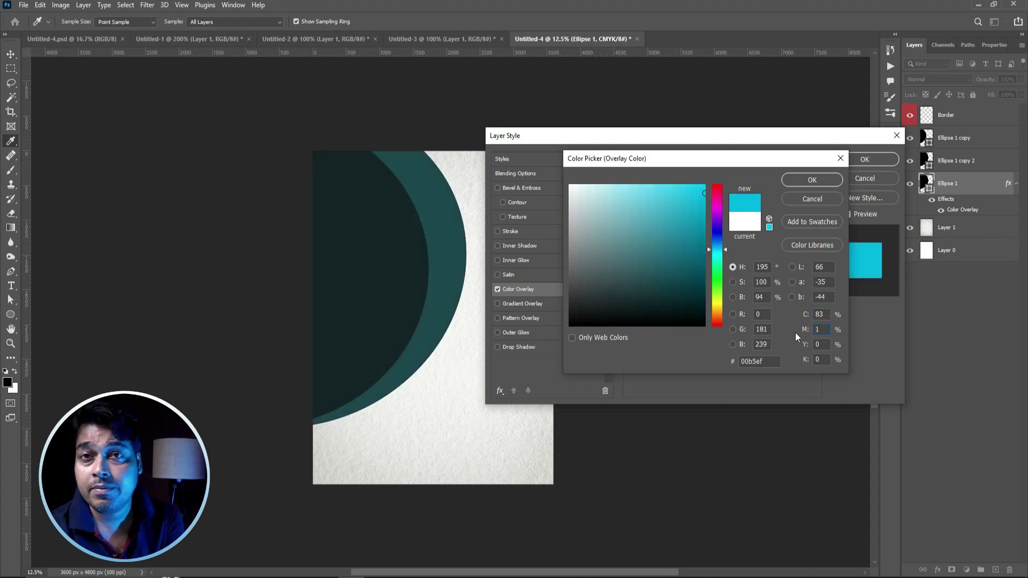
text(100)
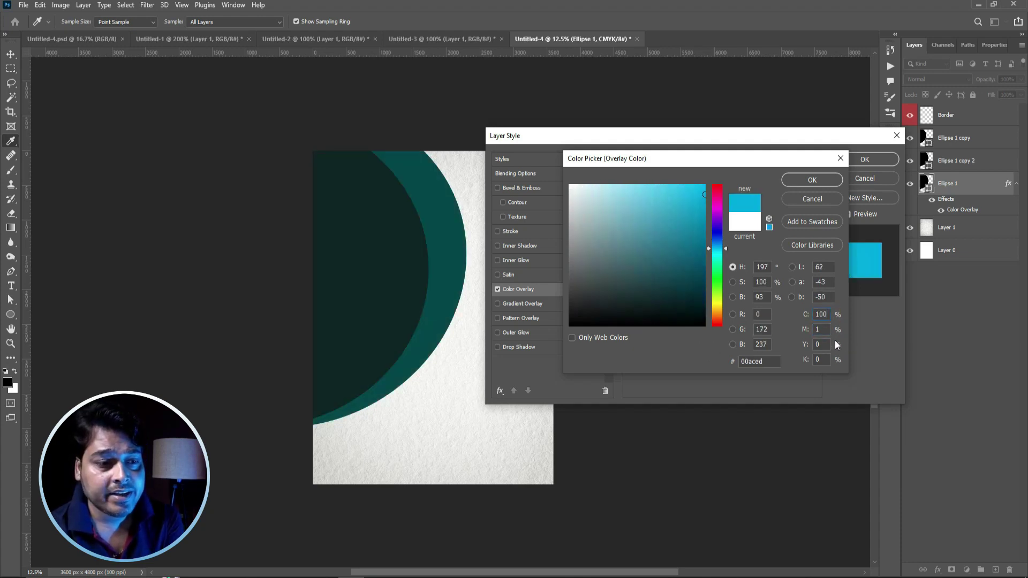
key(BackSpace)
text(50)
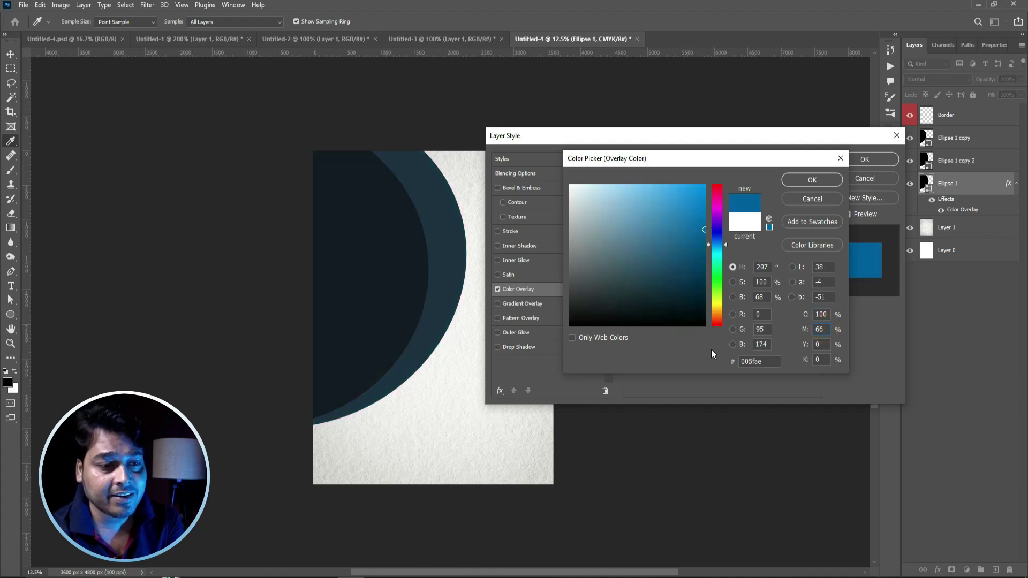
key(Return)
click(878, 160)
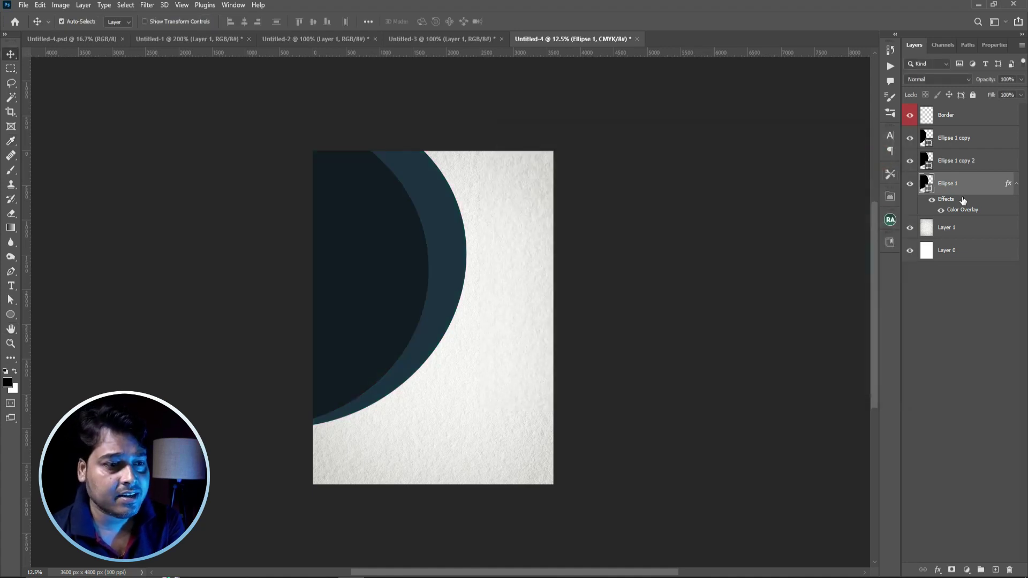
key(ctrl+bracketright)
key(ctrl+bracketright)
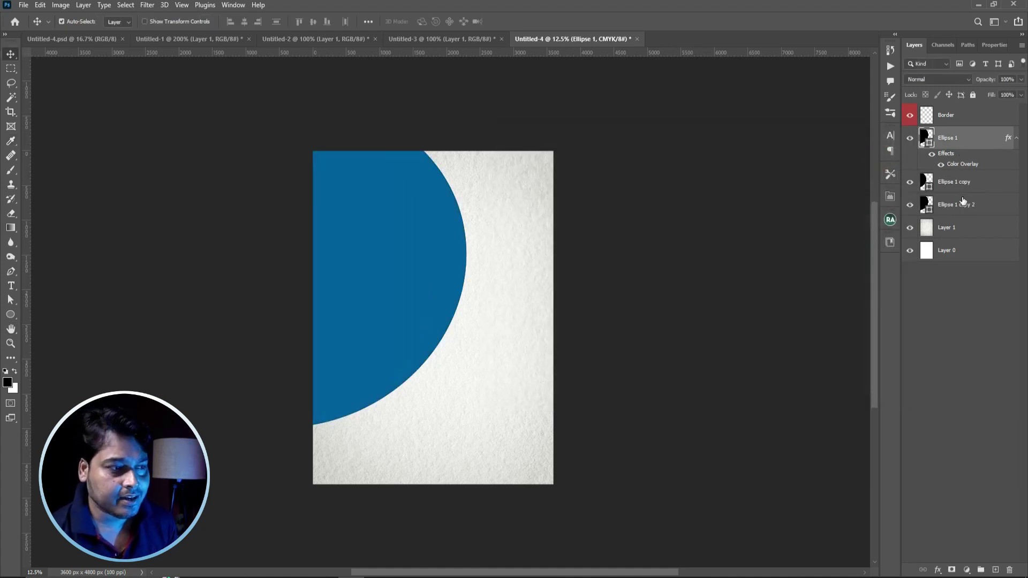
key(ctrl+bracketleft)
key(ctrl+bracketleft)
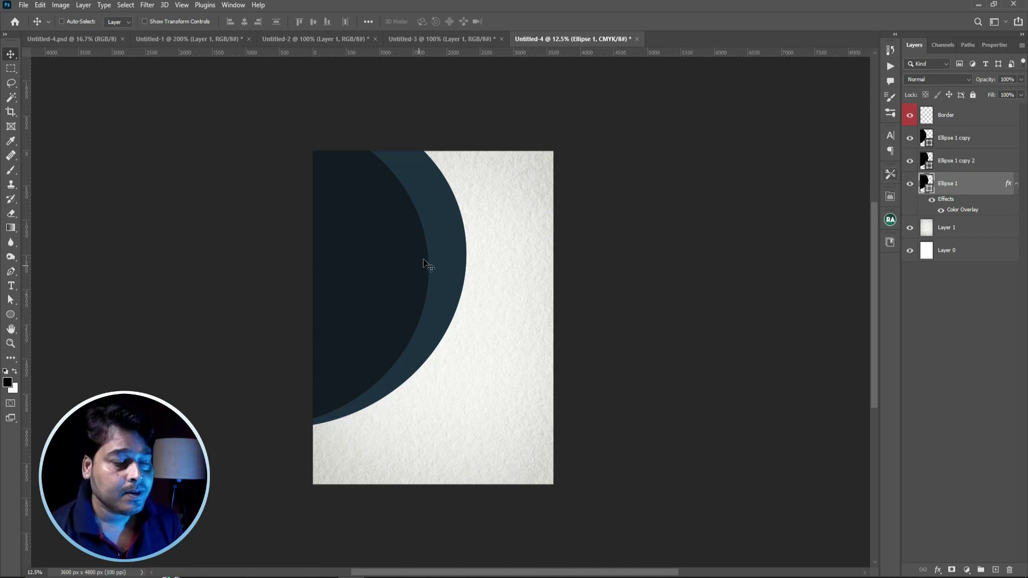
drag(426, 263, 419, 262)
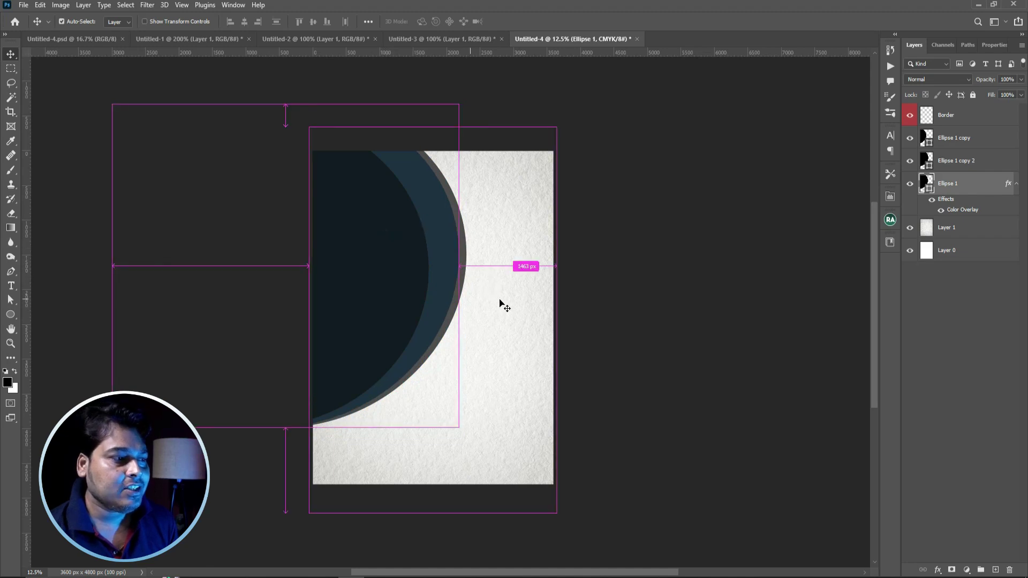
click(943, 162)
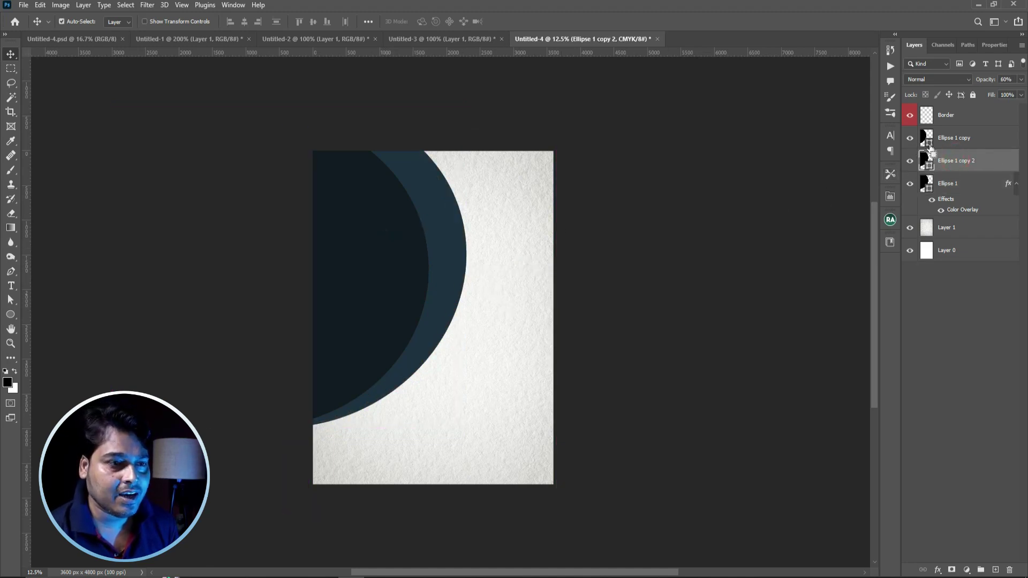
click(961, 140)
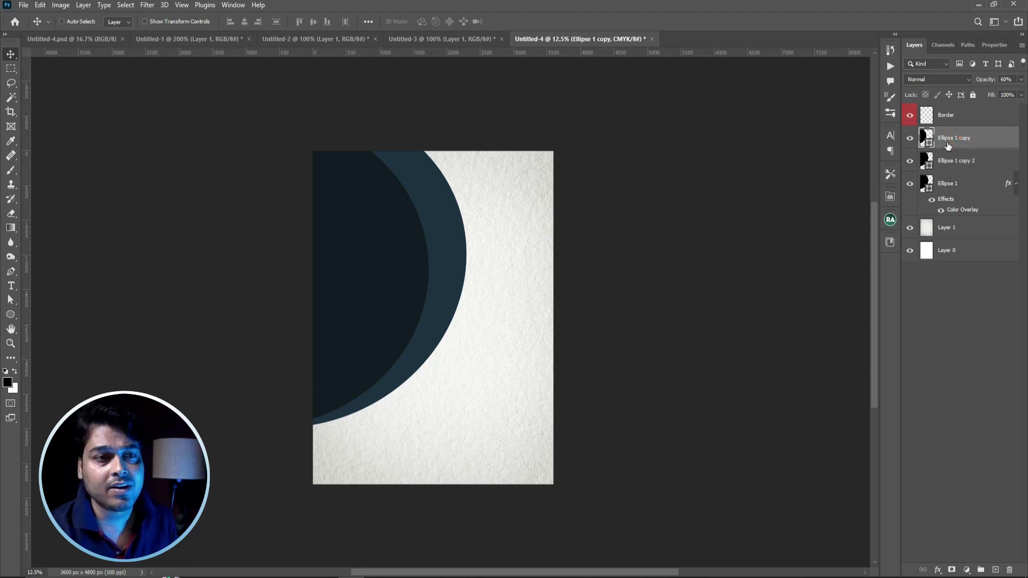
Load the Ellipse 1 copy shape as a selection and test a mask on Ellipse 1 copy 2
ctrl+click(927, 137)
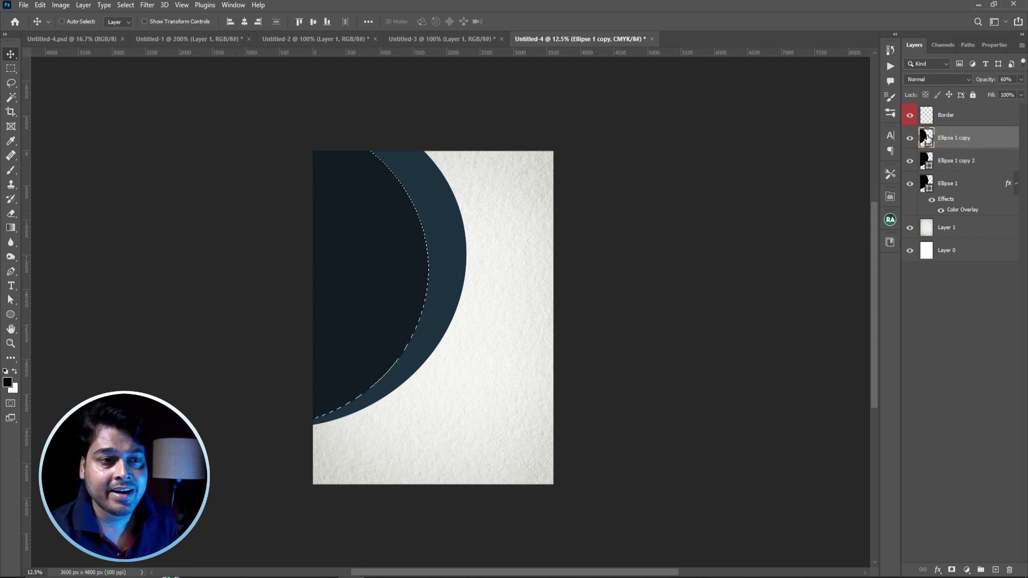
click(952, 163)
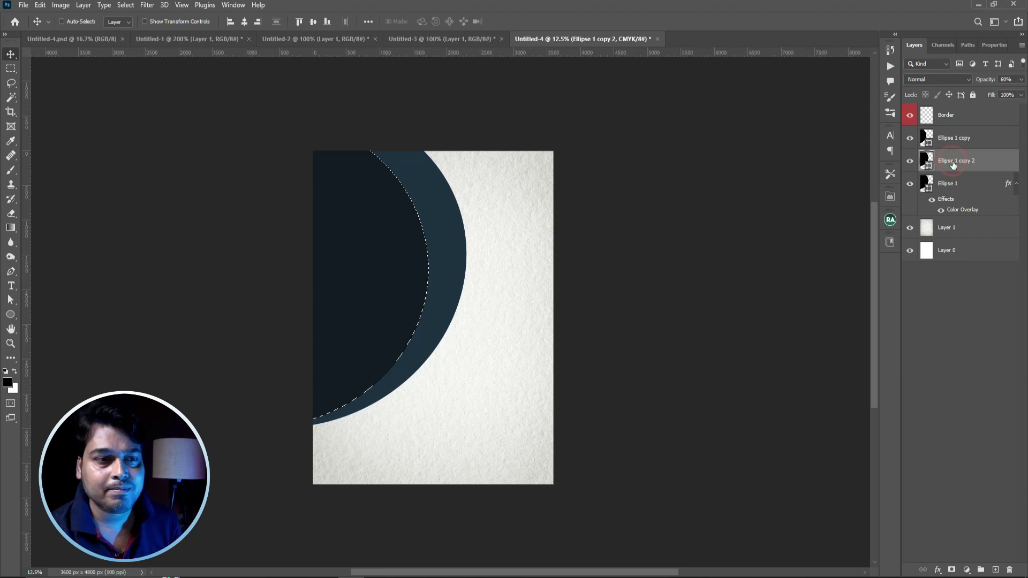
click(909, 161)
click(910, 161)
click(910, 161)
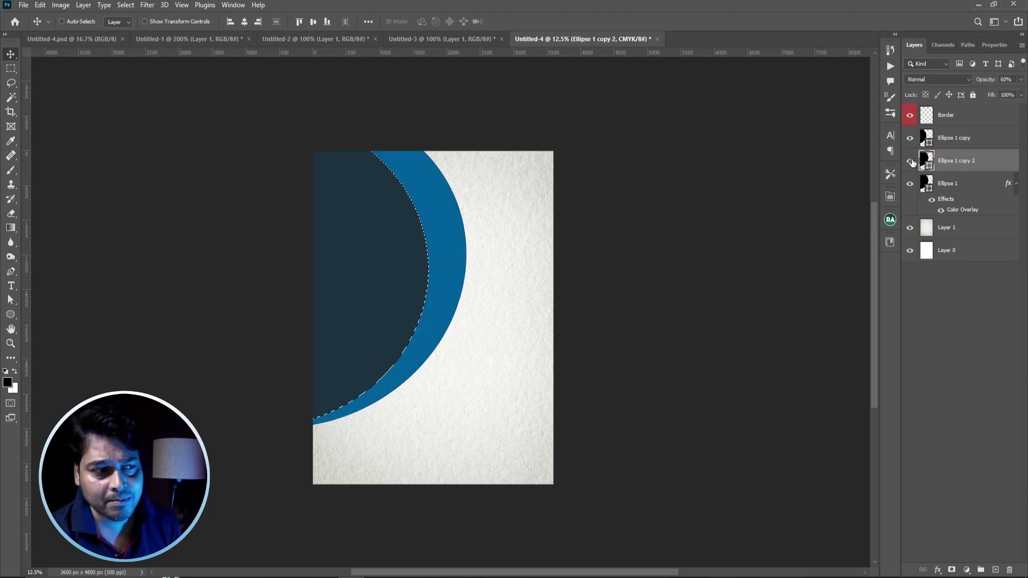
click(910, 162)
click(952, 569)
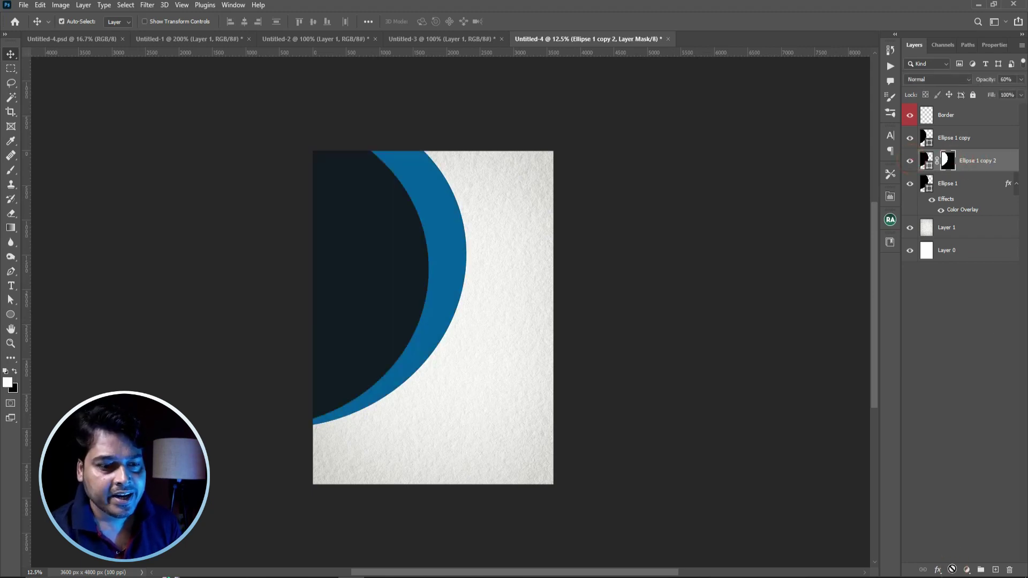
key(ctrl+z)
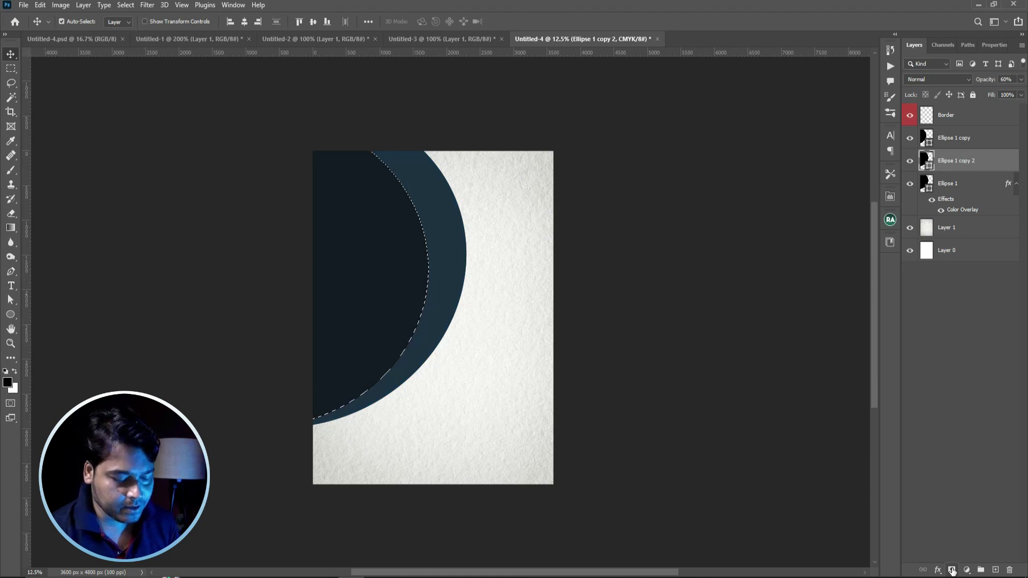
Invert the selection and mask Ellipse 1 copy 2 outside the inner circle
key(ctrl+shift+i)
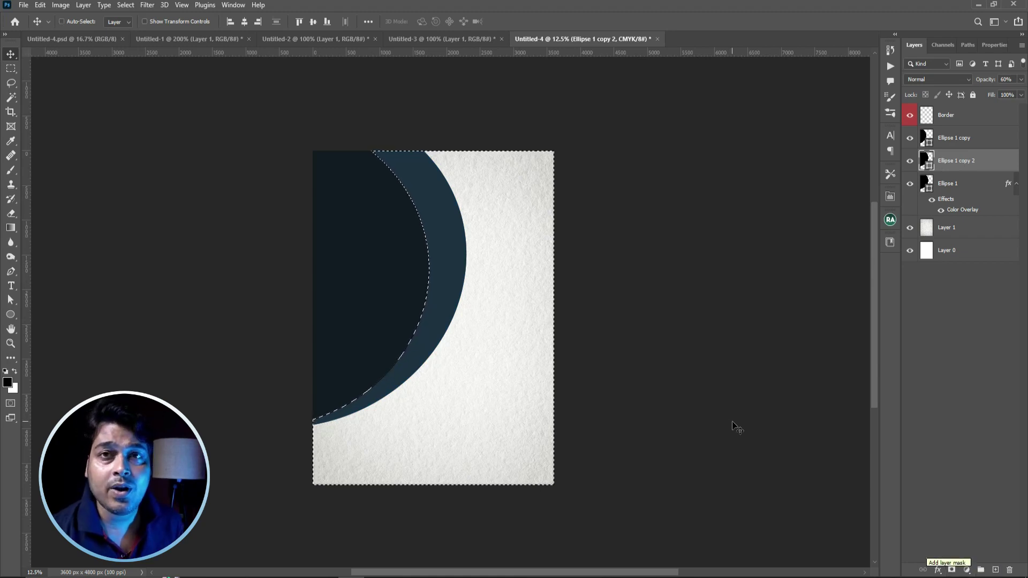
click(126, 5)
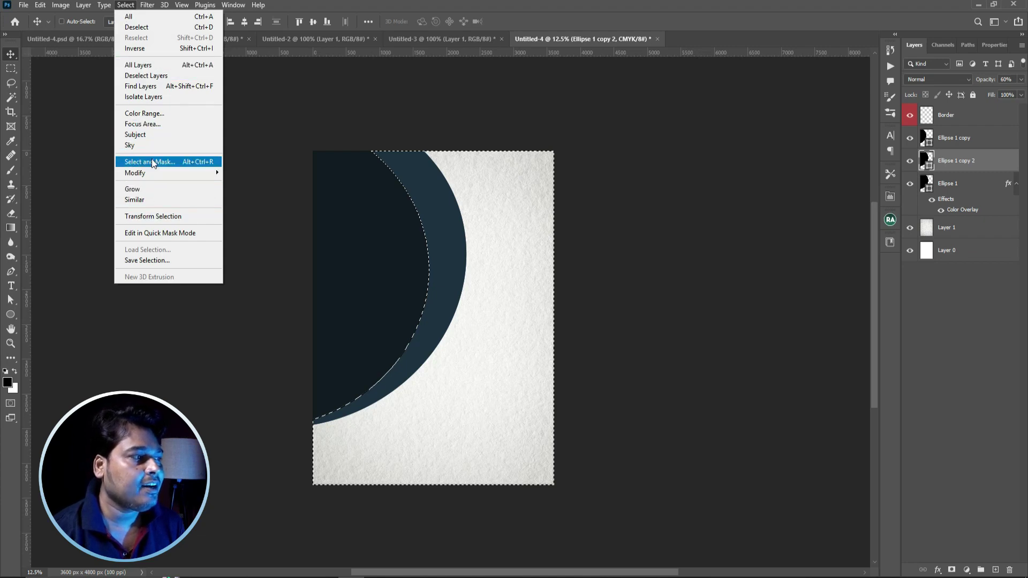
click(162, 50)
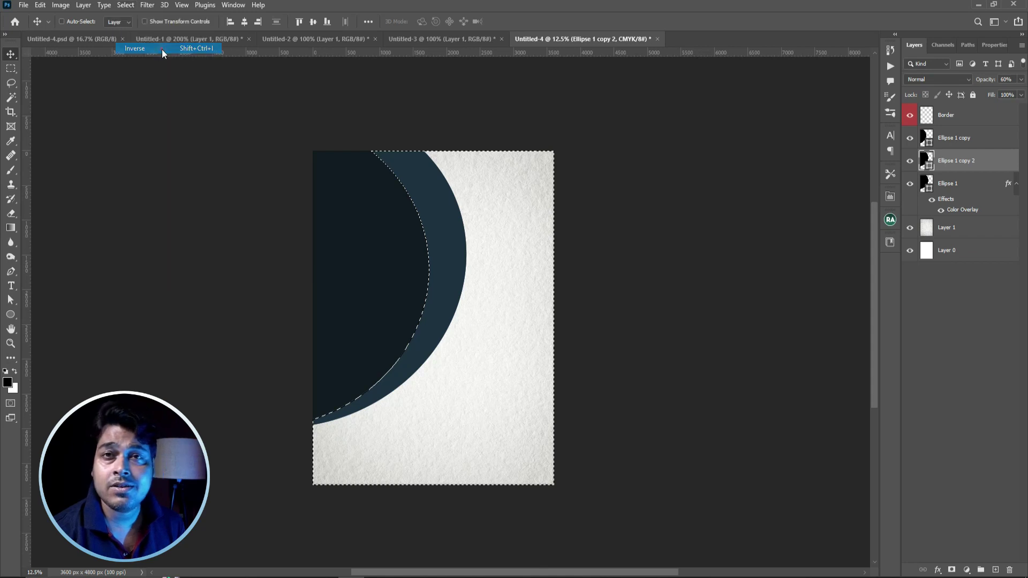
key(ctrl+shift+i)
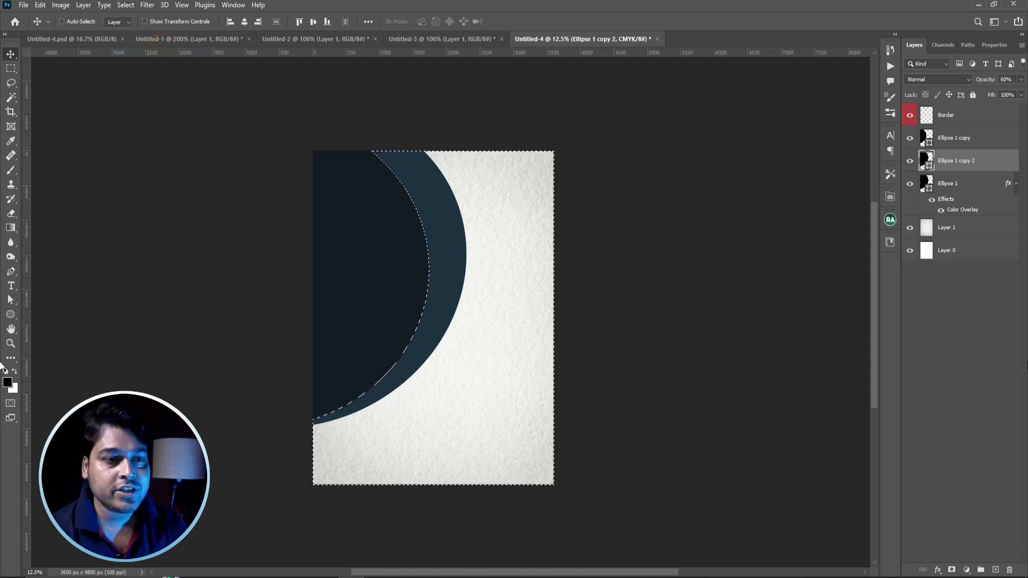
click(952, 570)
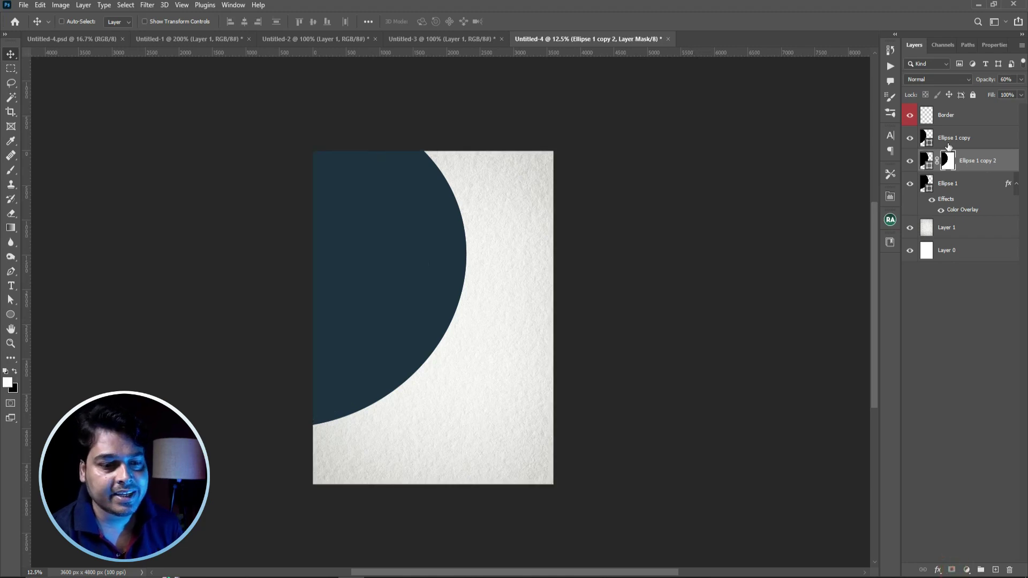
Compare the ring layers' visibility and target Ellipse 1 copy 2's layer mask
click(910, 138)
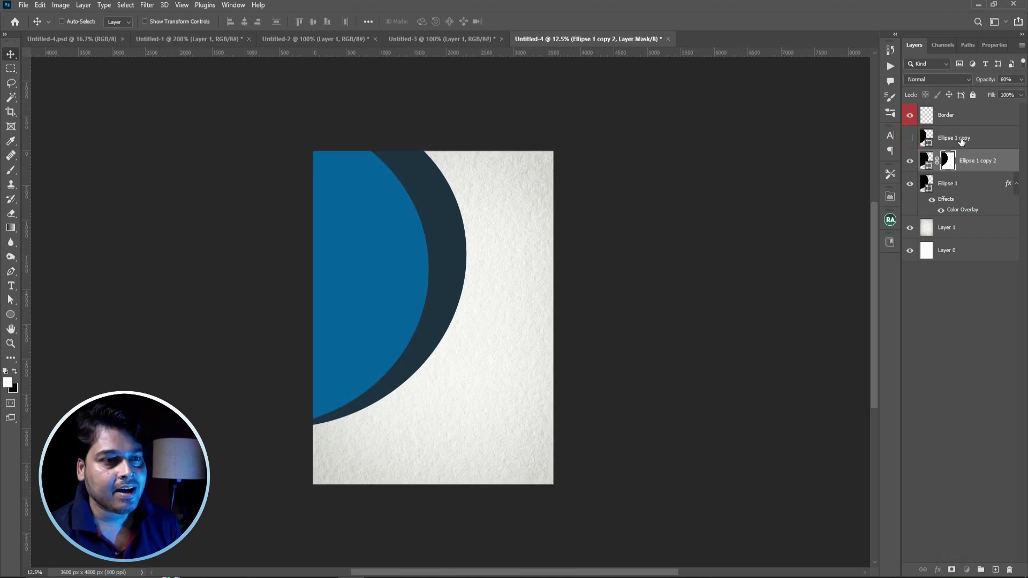
click(959, 138)
click(958, 160)
click(910, 160)
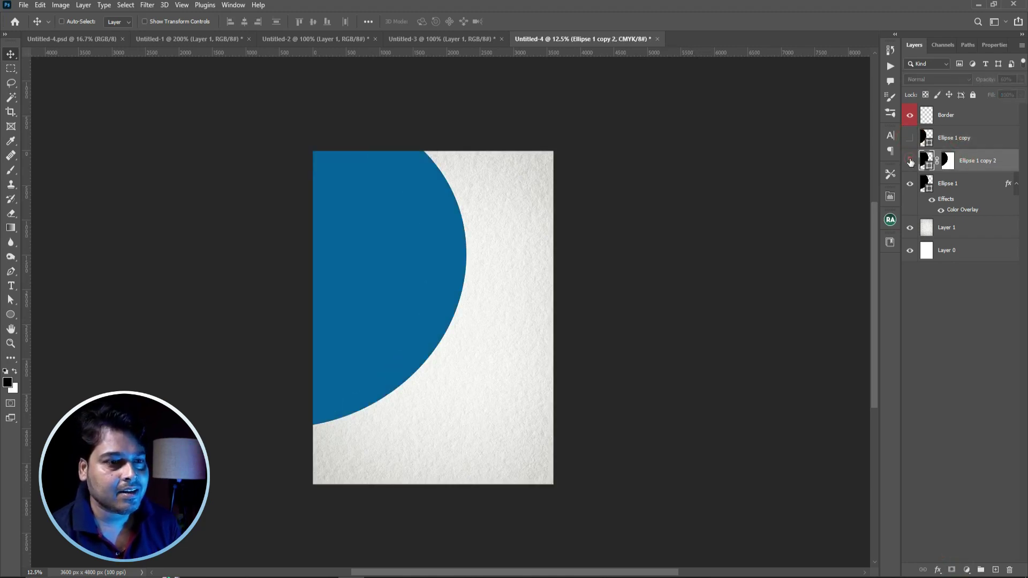
click(910, 161)
click(910, 161)
click(910, 161)
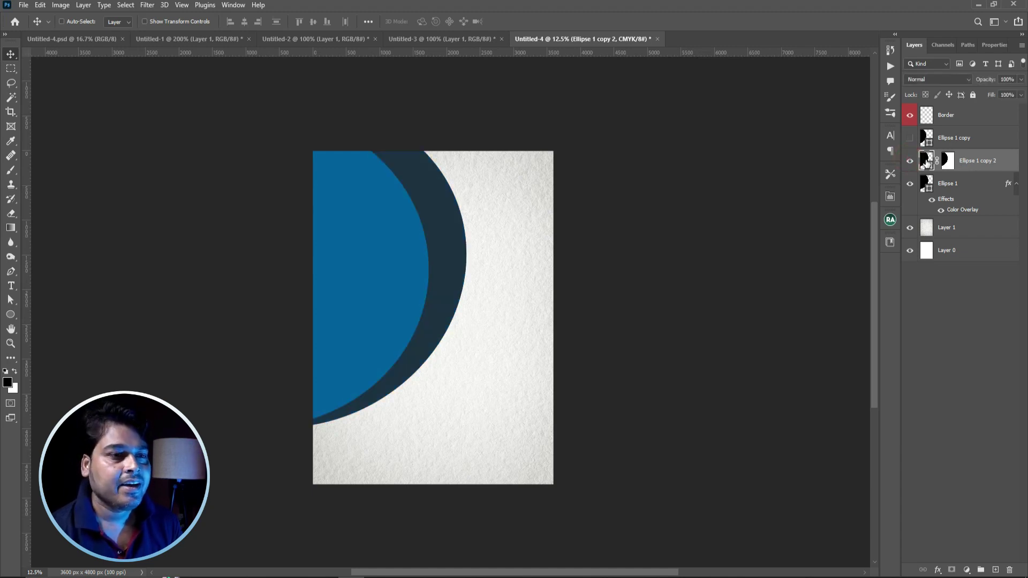
click(926, 160)
click(947, 162)
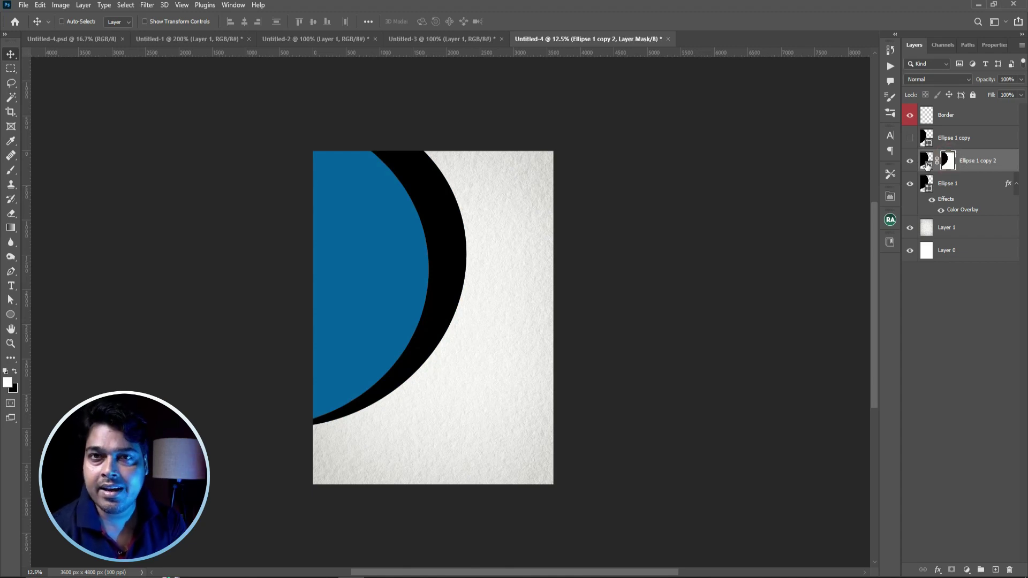
key(g)
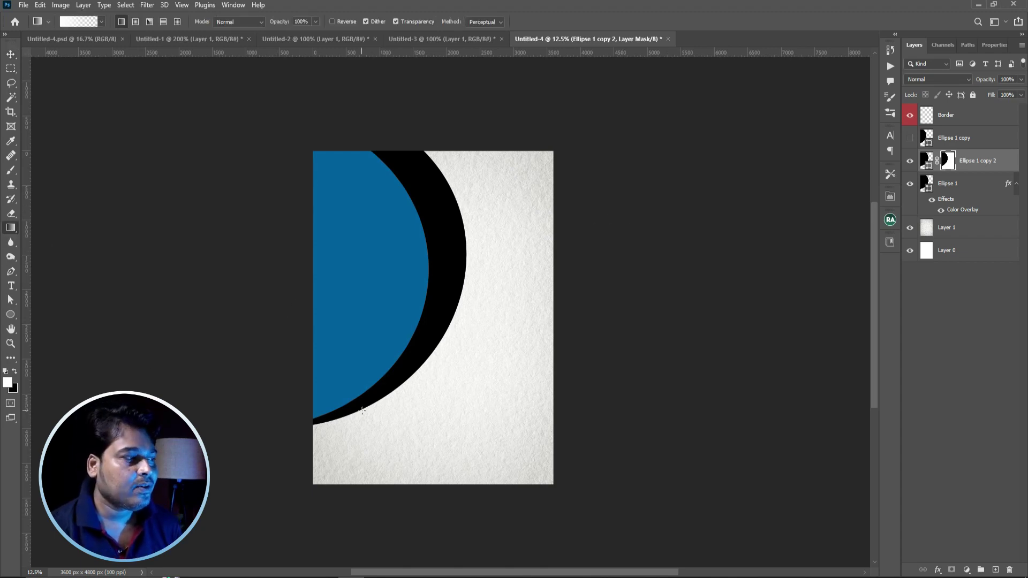
Drag a black-to-white gradient on the crescent's mask so it fades downward into blue
click(101, 22)
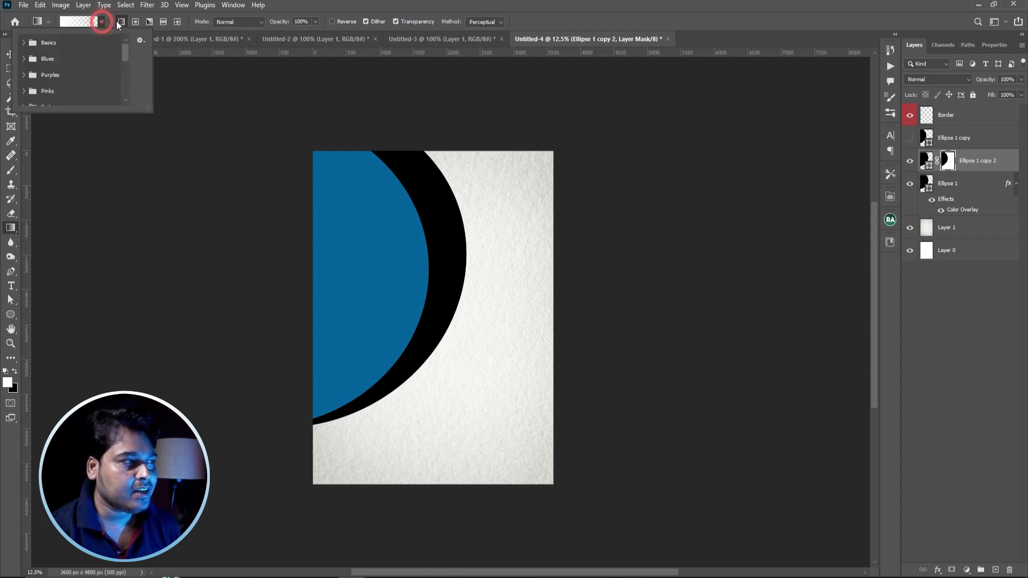
click(95, 22)
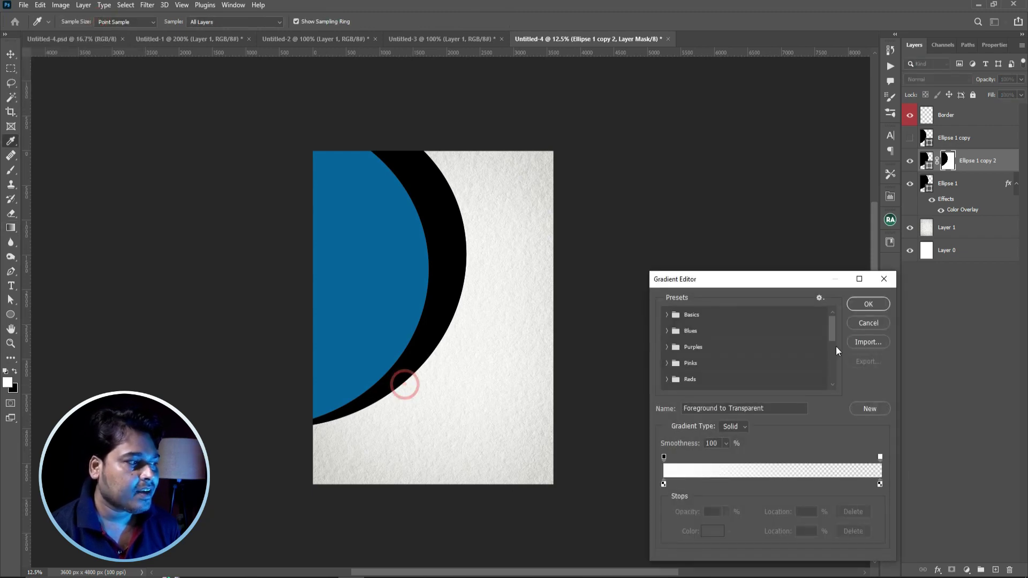
click(868, 322)
key(x)
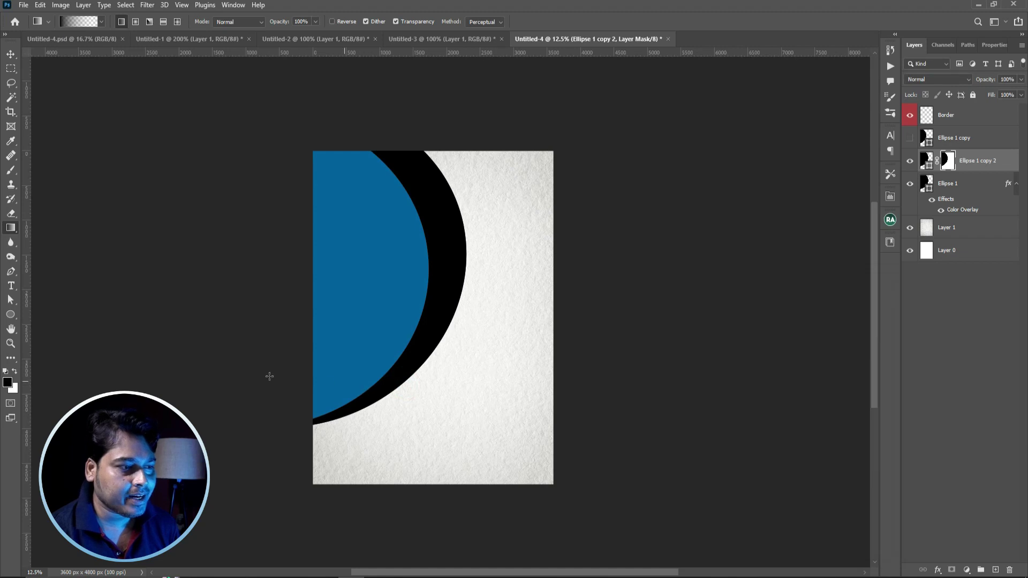
drag(380, 413, 436, 244)
drag(457, 179, 457, 180)
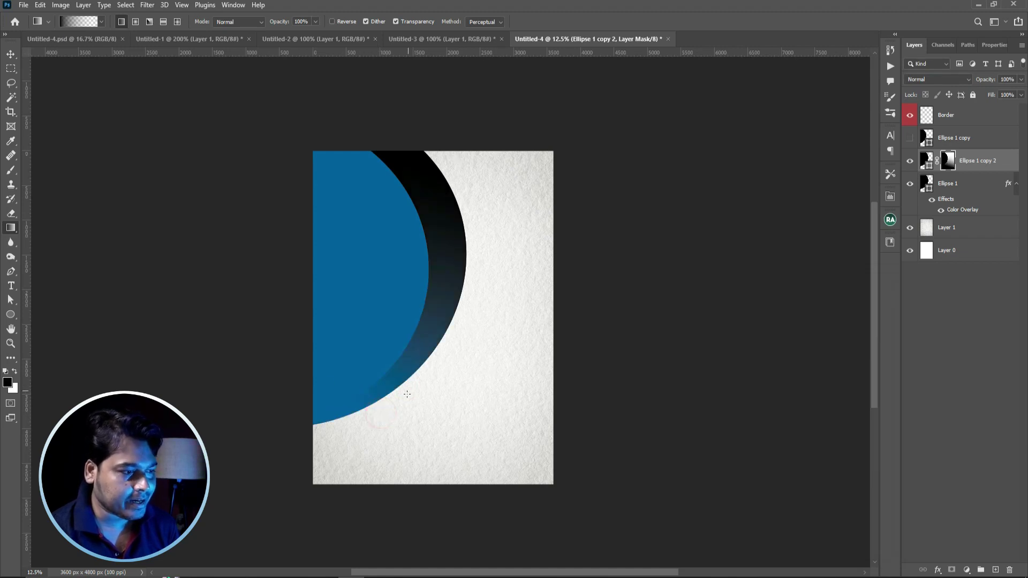
drag(406, 393, 466, 174)
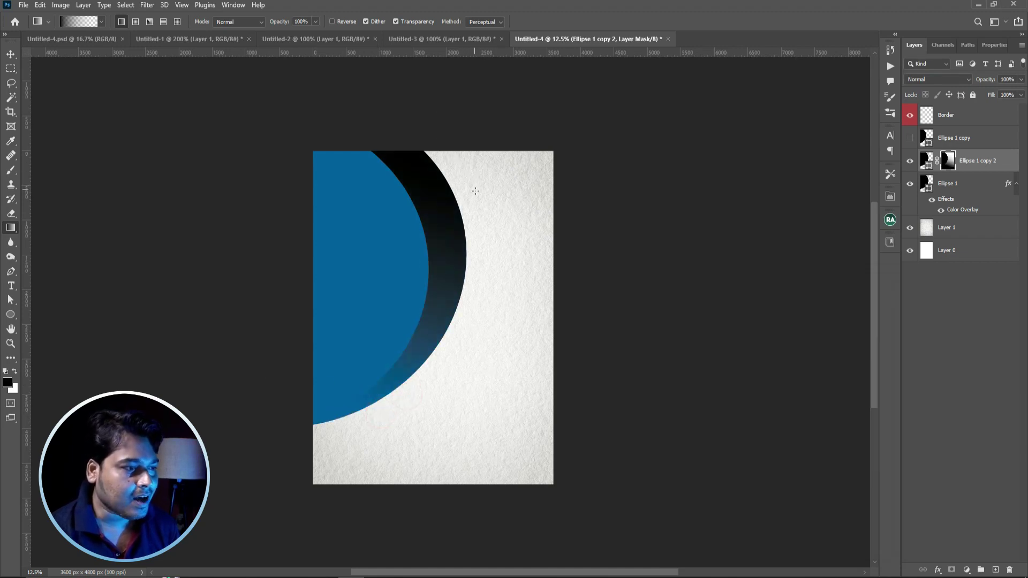
Lower the crescent layer's opacity to 58%
key(v)
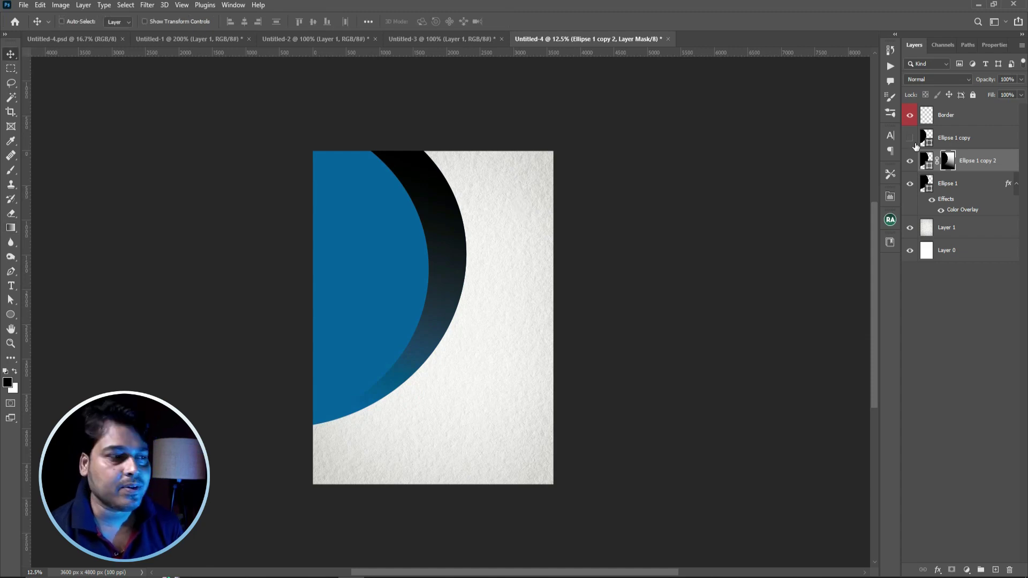
click(928, 159)
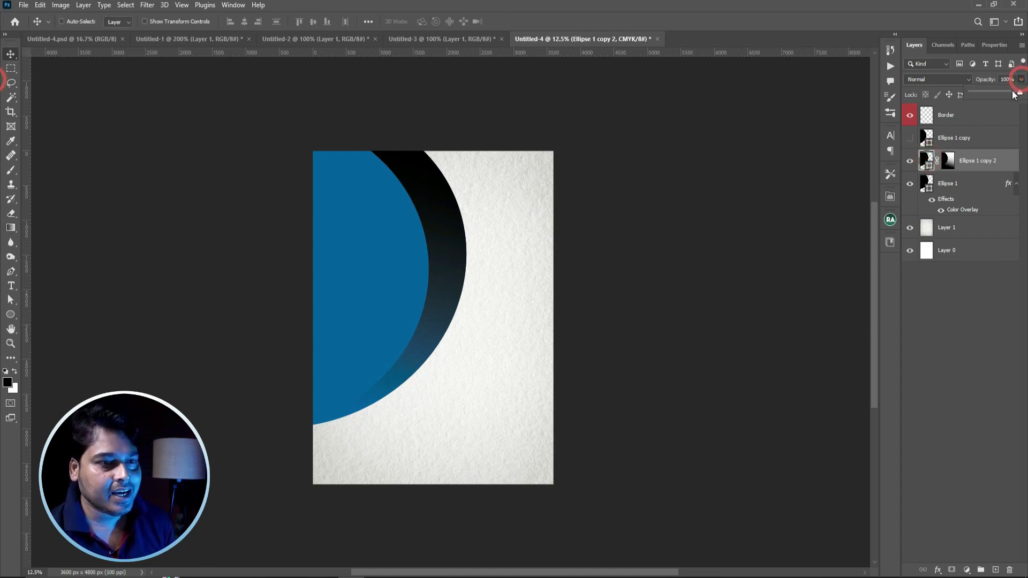
drag(1021, 80, 1005, 96)
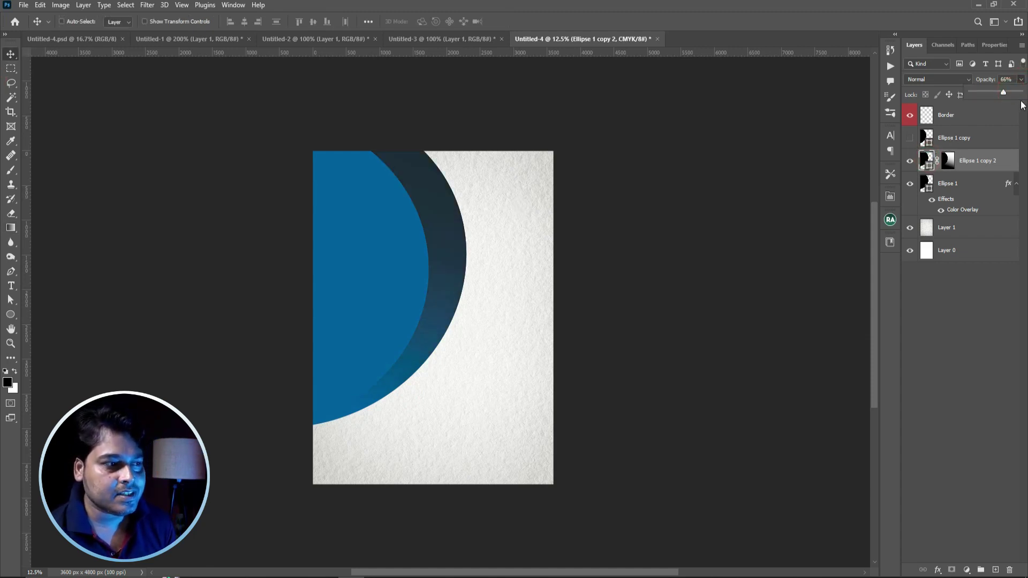
drag(998, 95, 997, 92)
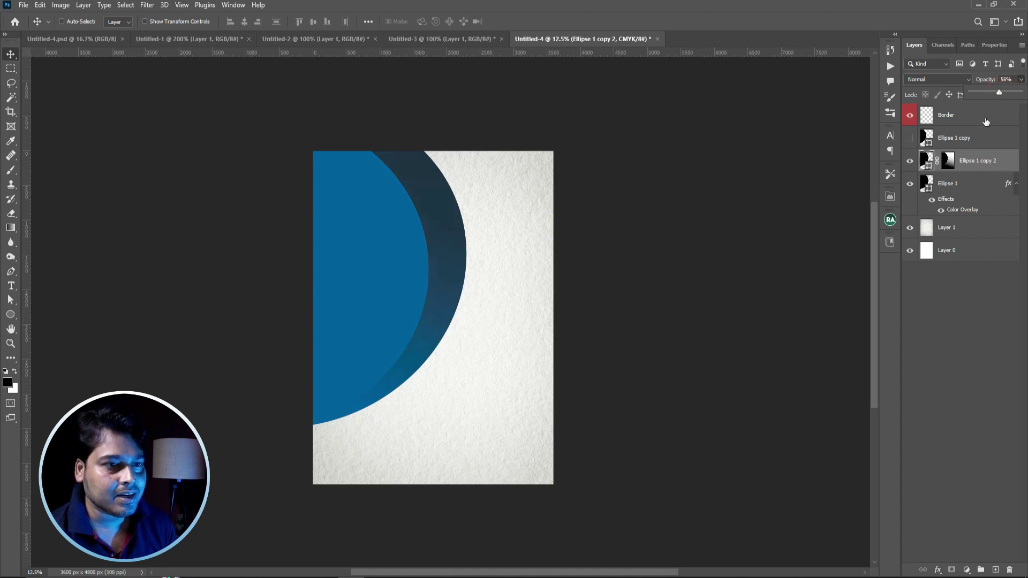
Check the Ellipse 1 layer, then bring up the Untitled-1 BJP flags photo
click(945, 197)
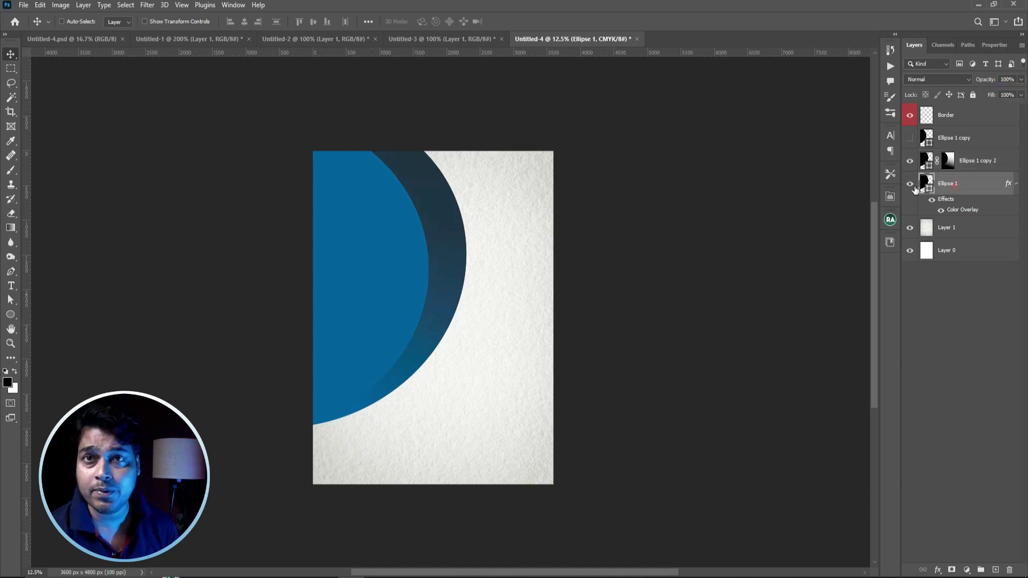
click(909, 184)
click(910, 184)
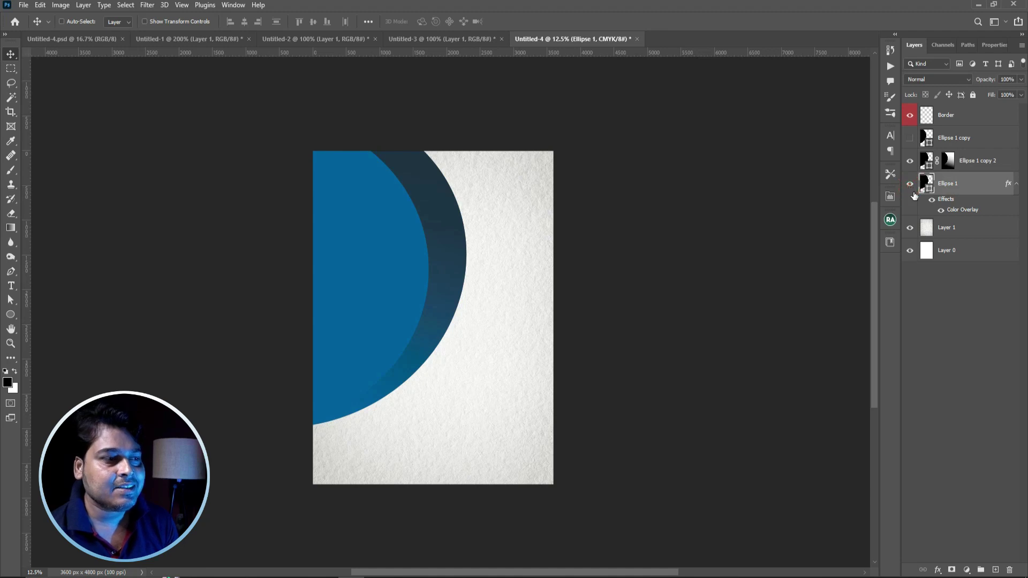
click(341, 39)
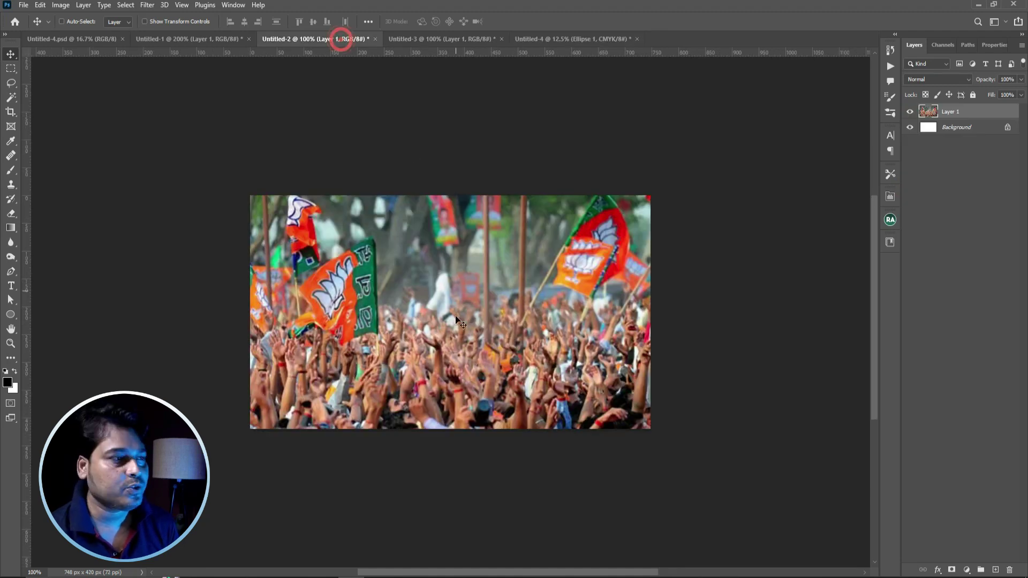
click(413, 40)
click(206, 37)
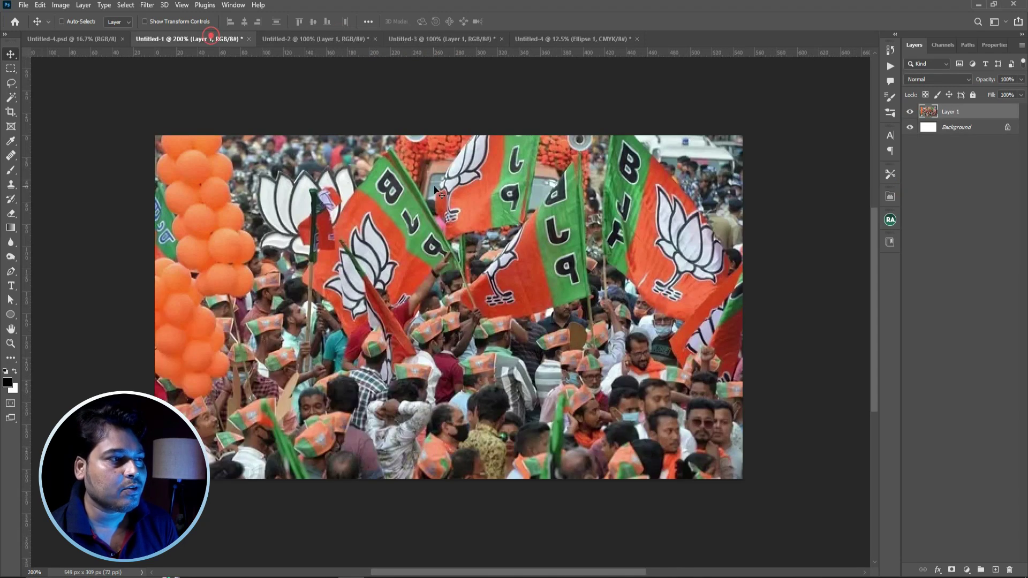
Drag the flags crowd photo into the poster at 40% opacity, enlarged and shifted left
drag(464, 326, 384, 317)
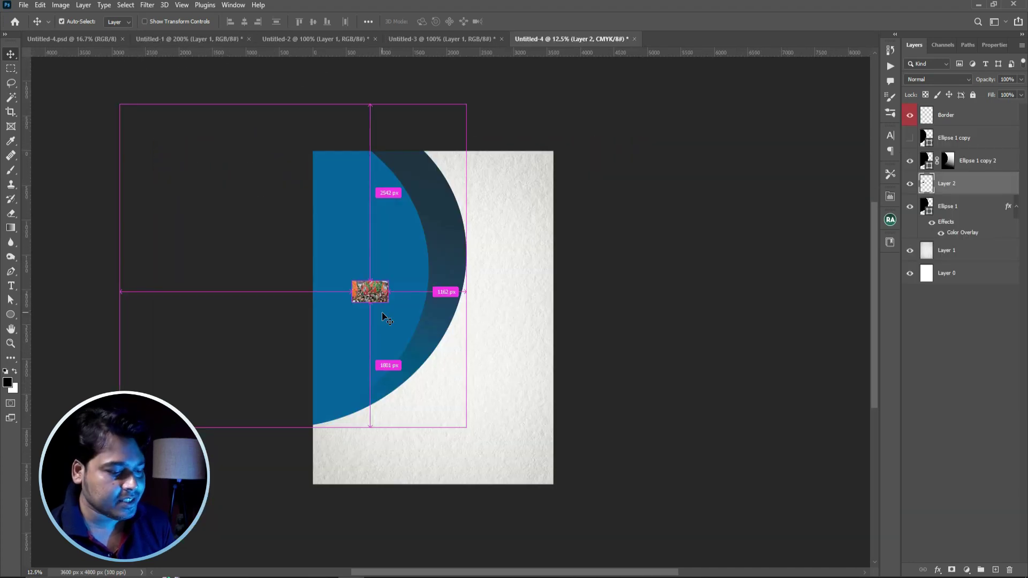
key(4)
key(ctrl+t)
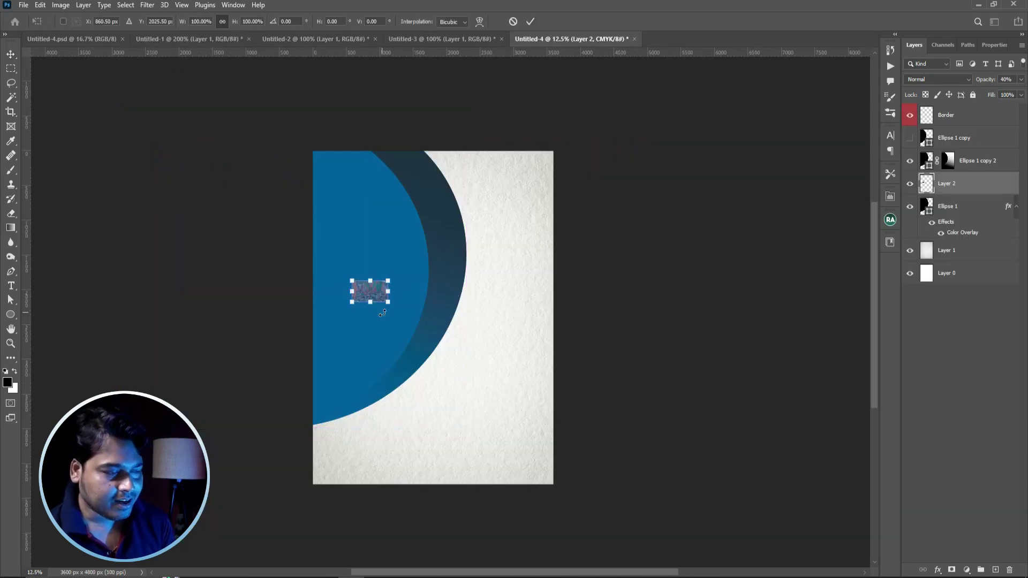
drag(387, 303, 449, 329)
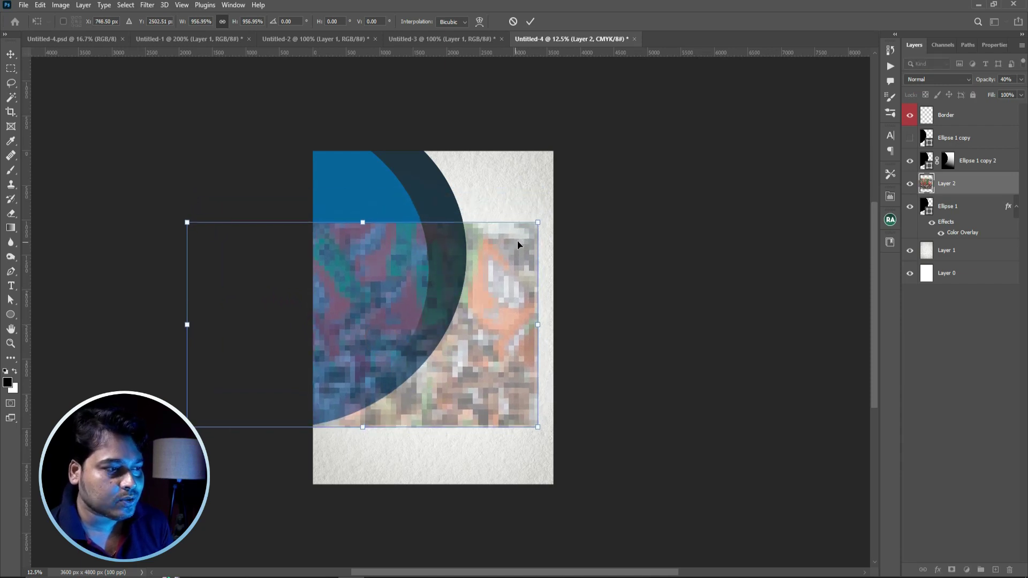
drag(536, 221, 631, 92)
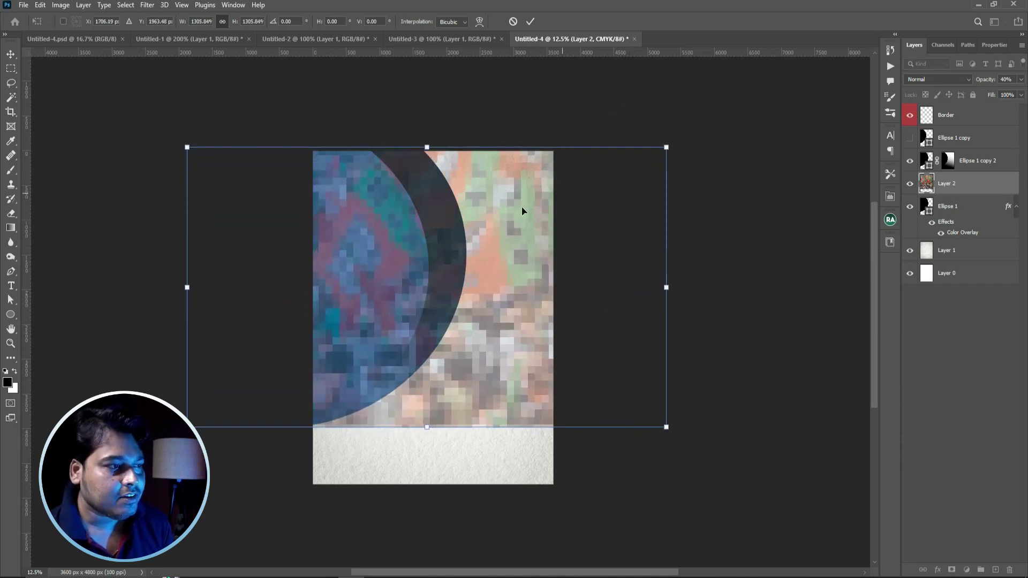
drag(505, 227, 491, 230)
key(Return)
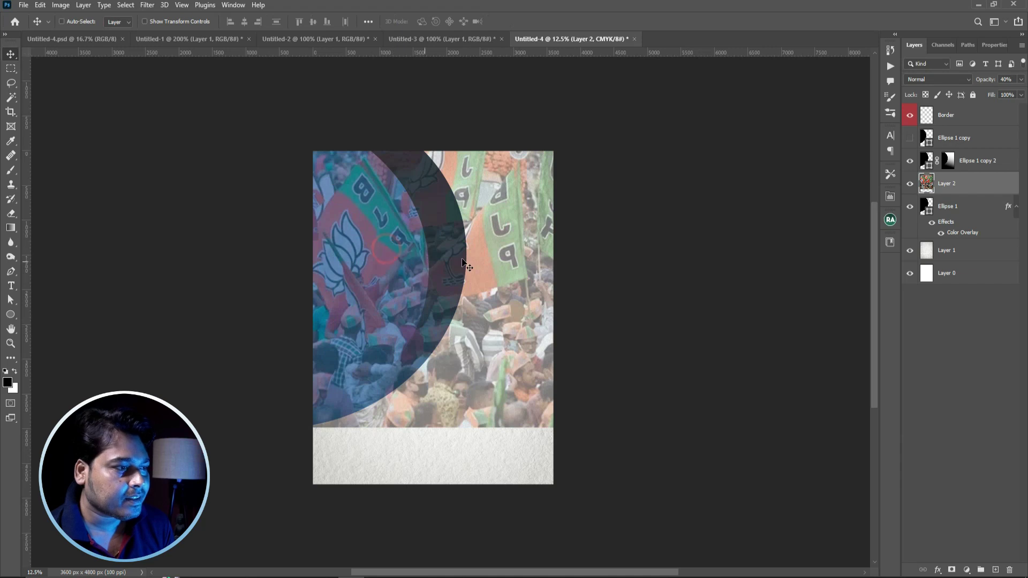
Mask the crowd photo to the Ellipse 1 circle shape at full opacity
ctrl+click(930, 206)
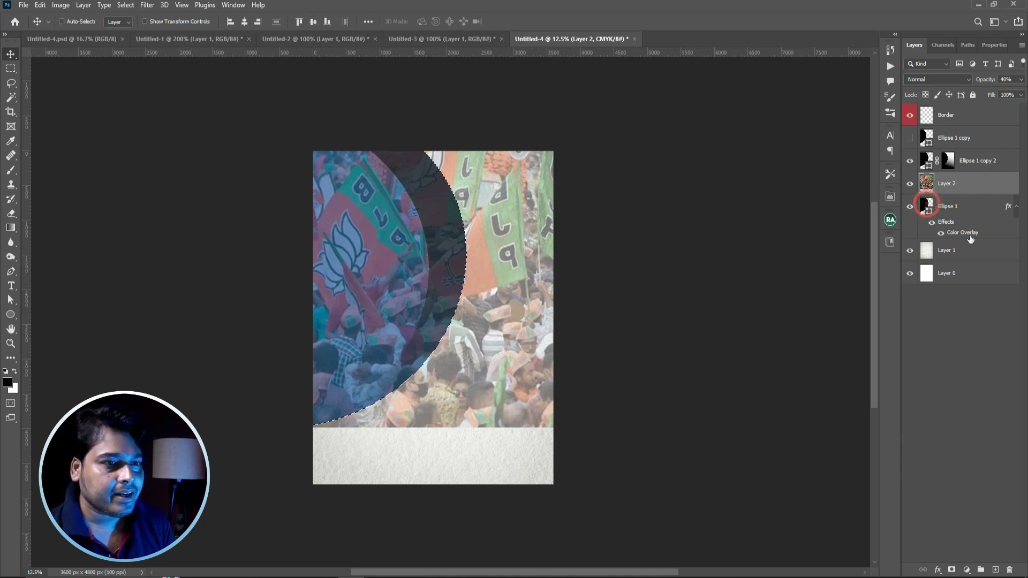
click(951, 570)
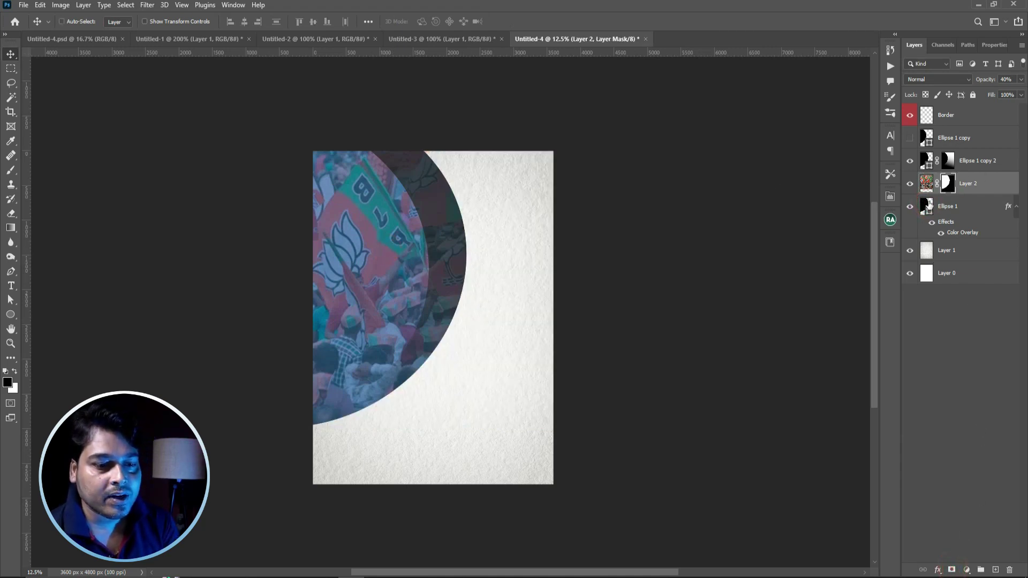
click(925, 183)
key(0)
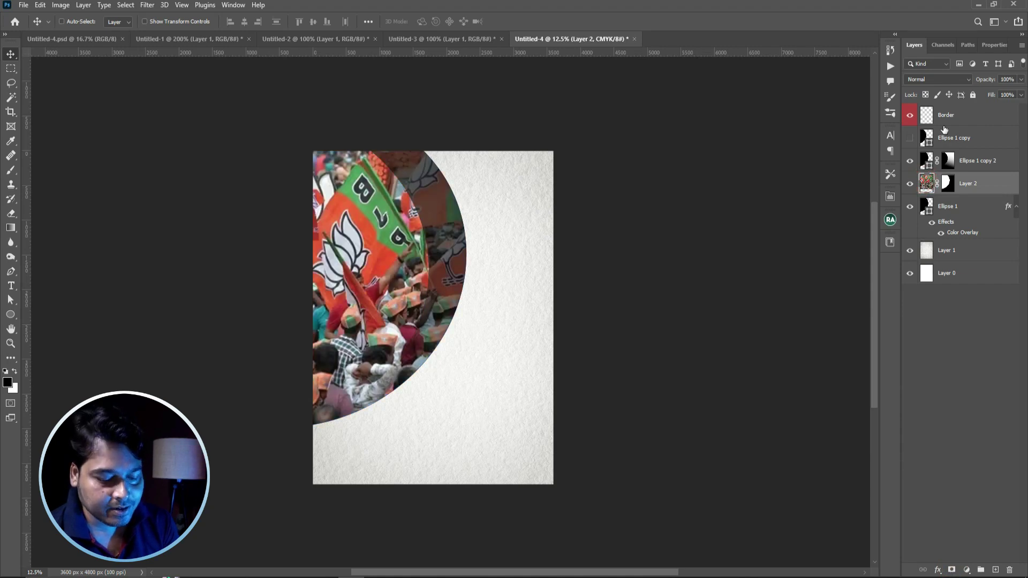
Set the crowd photo to Soft Light blending at about 51% opacity
click(919, 80)
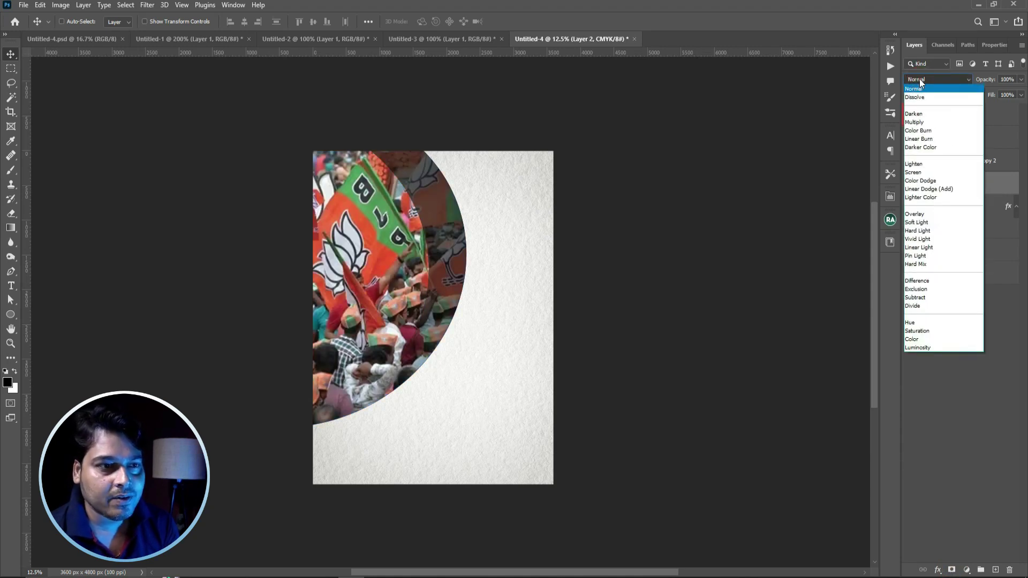
key(Down)
key(Down)
key(Down)
key(Down)
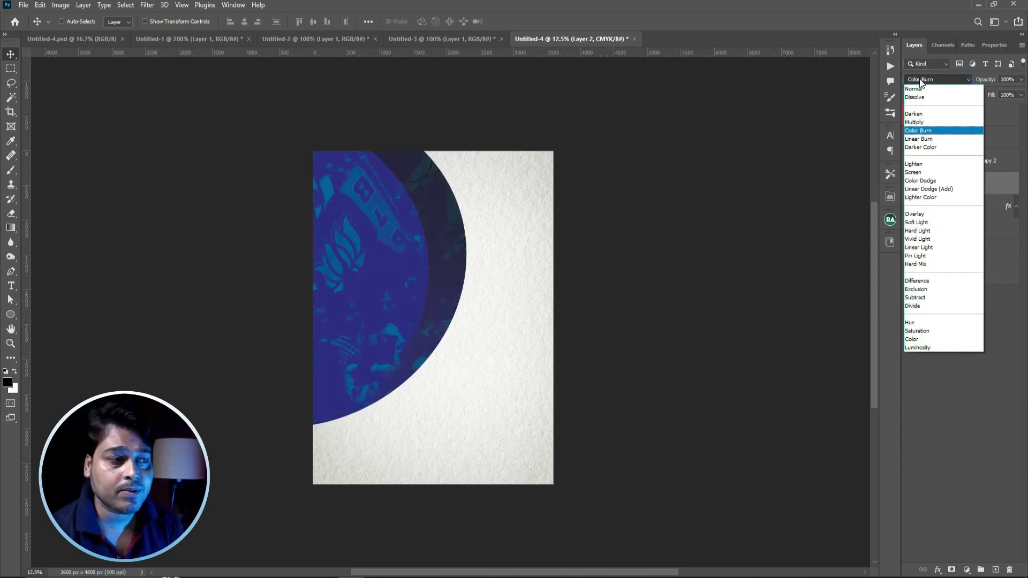
key(Down)
key(Down)
key(Down)
key(Down)
key(Down)
key(Down)
key(Down)
key(Down)
key(Down)
key(Down)
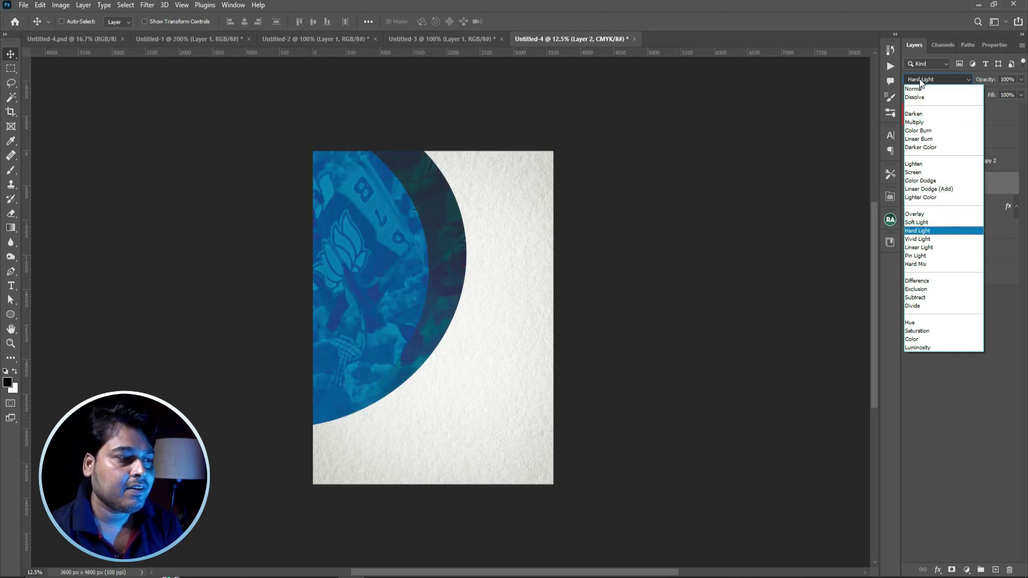
key(Up)
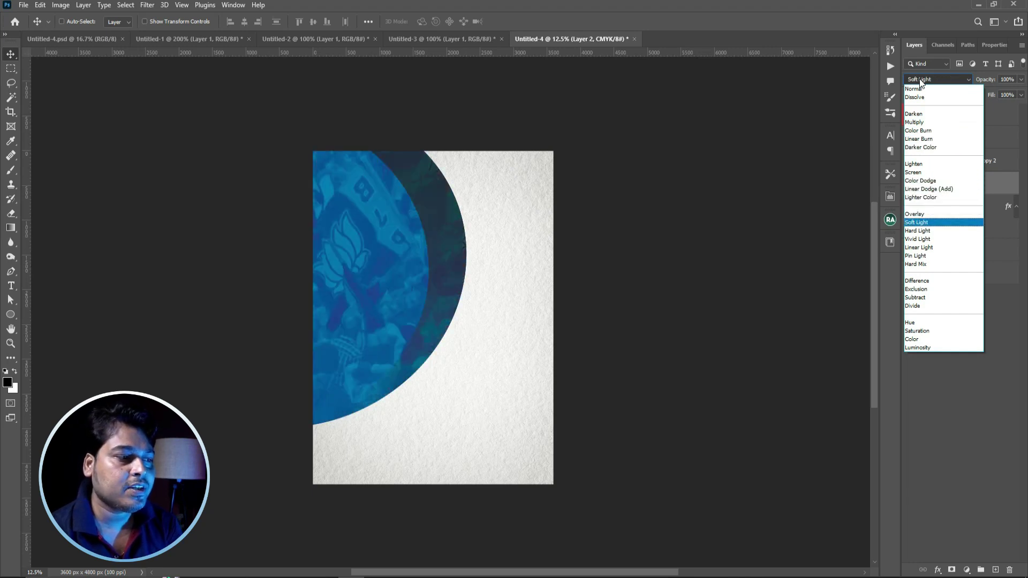
key(Return)
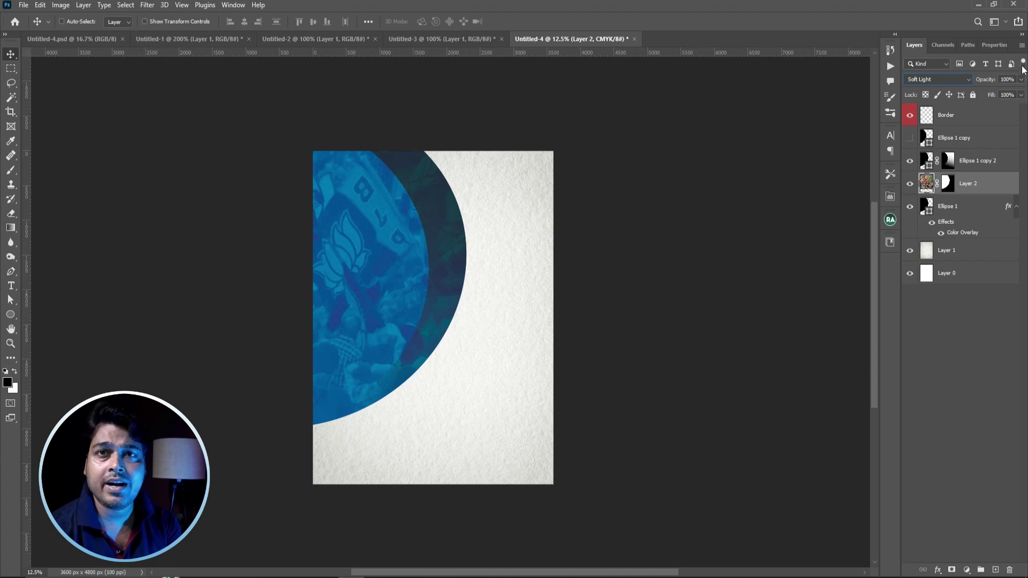
click(1020, 79)
drag(1017, 91, 1004, 95)
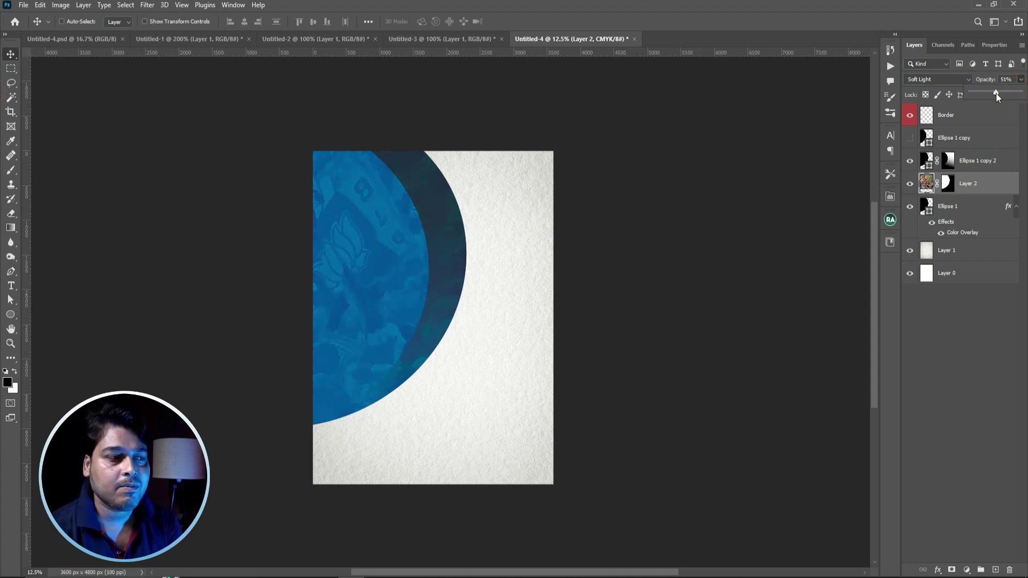
click(962, 204)
click(937, 570)
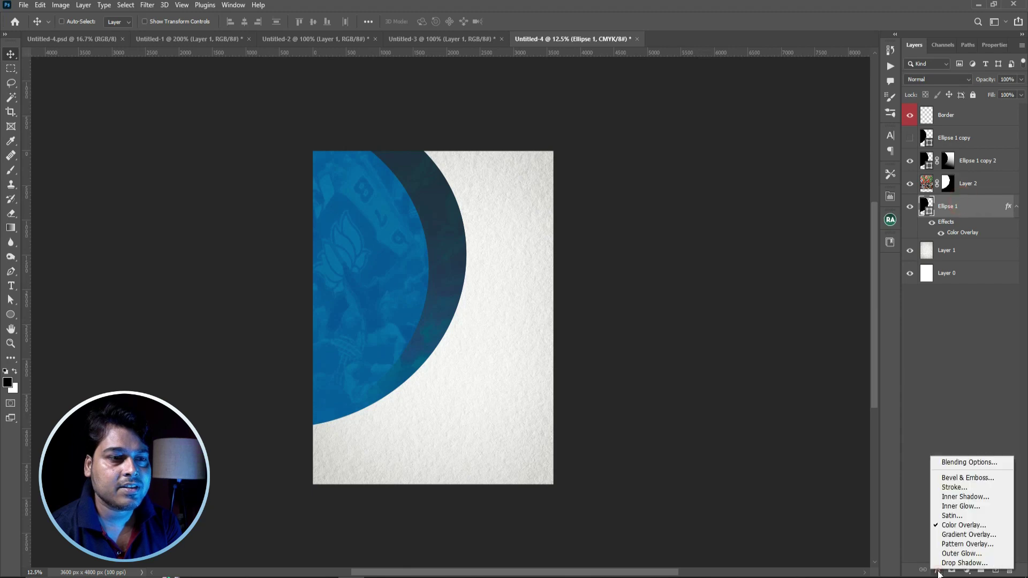
Change Ellipse 1's Color Overlay to deep blue #09375d
click(963, 524)
click(746, 182)
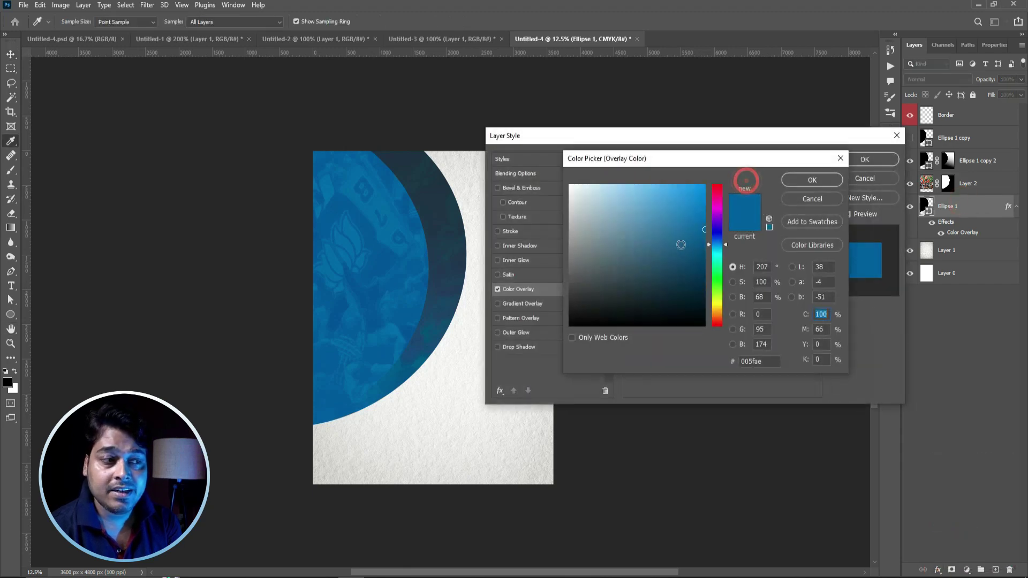
drag(682, 246, 676, 269)
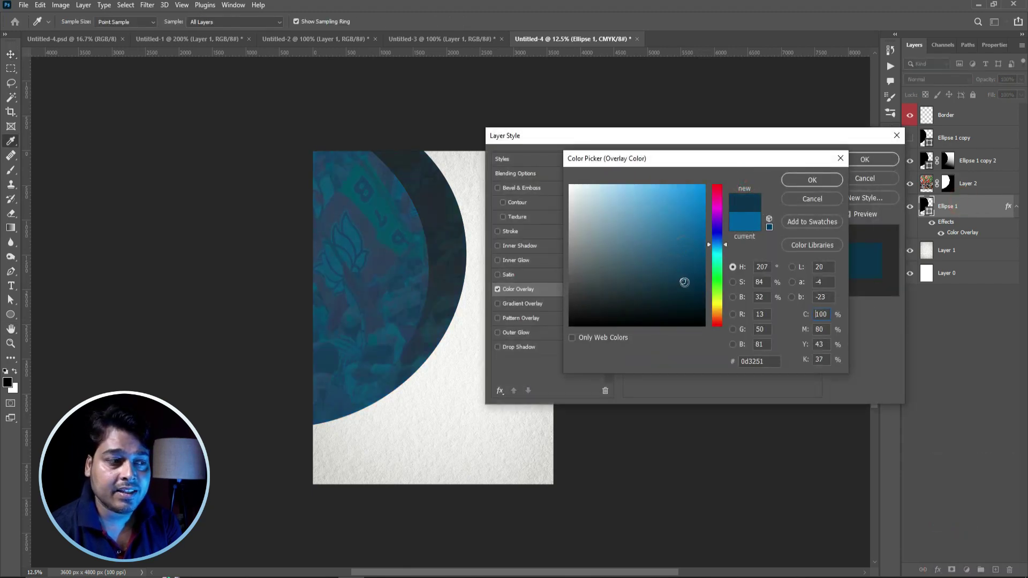
drag(675, 269, 692, 274)
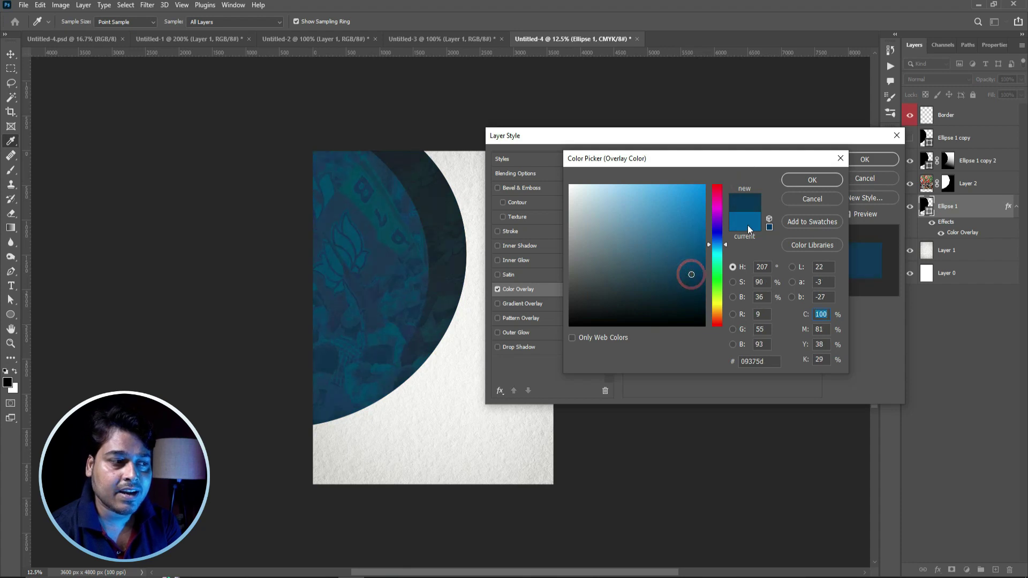
click(810, 181)
click(851, 157)
Give Ellipse 1 copy 2 a light grey-blue Color Overlay
click(926, 161)
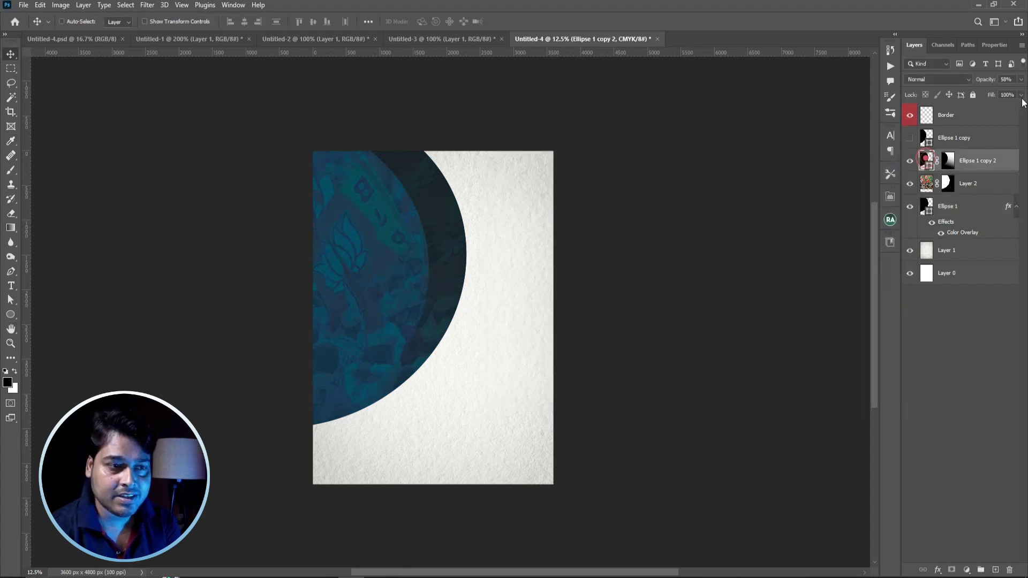
mouse_move(1019, 79)
mouse_down()
mouse_move(997, 94)
mouse_move(1020, 92)
mouse_up()
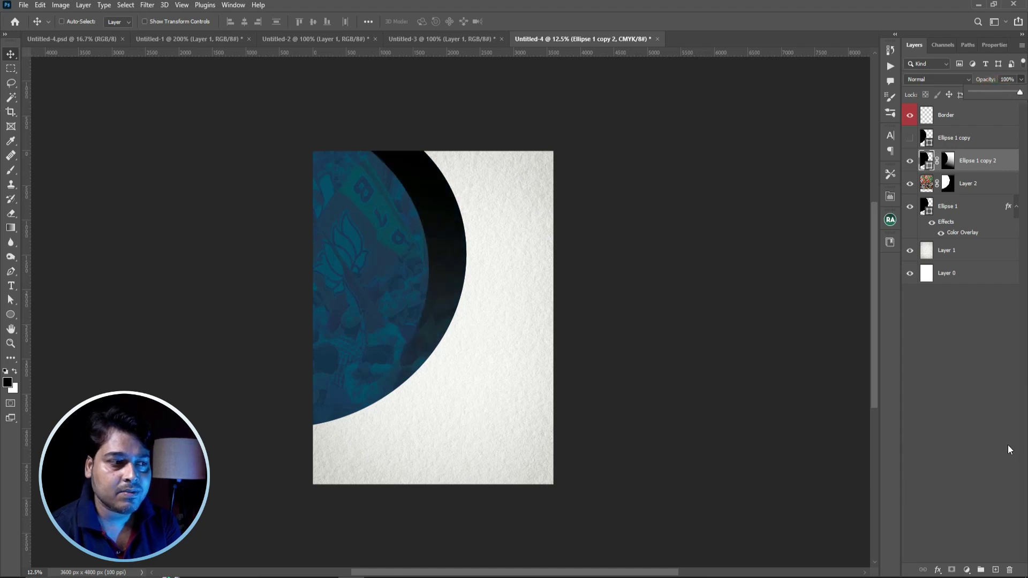
click(937, 571)
click(958, 524)
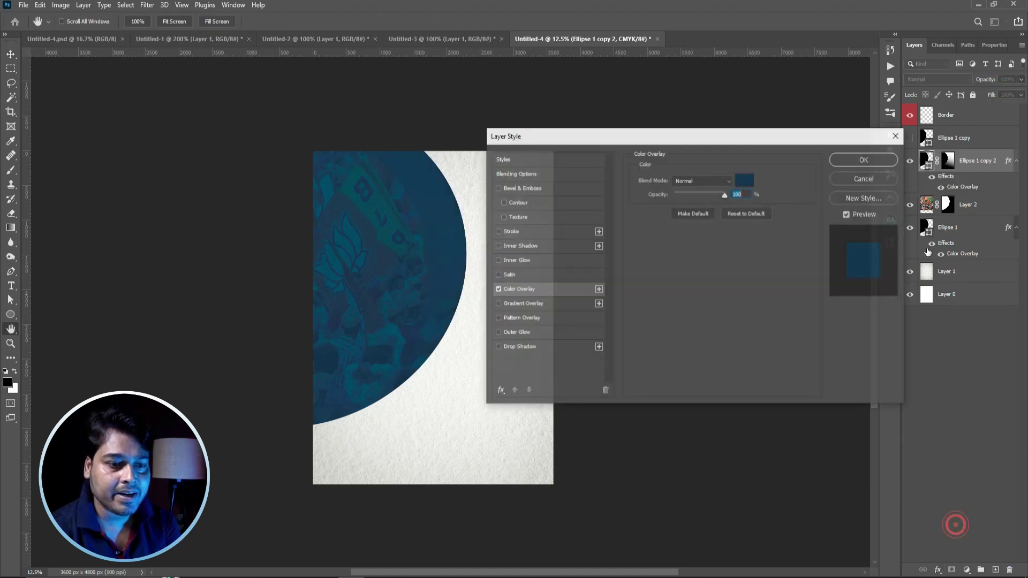
click(745, 180)
mouse_move(636, 230)
mouse_down()
mouse_move(591, 240)
mouse_move(581, 254)
mouse_up()
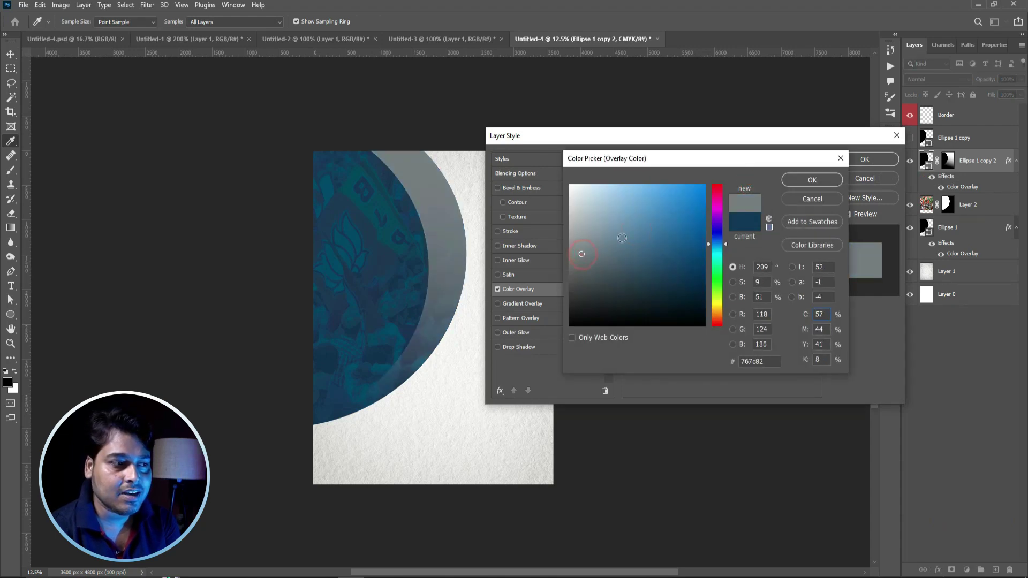
click(813, 180)
click(864, 159)
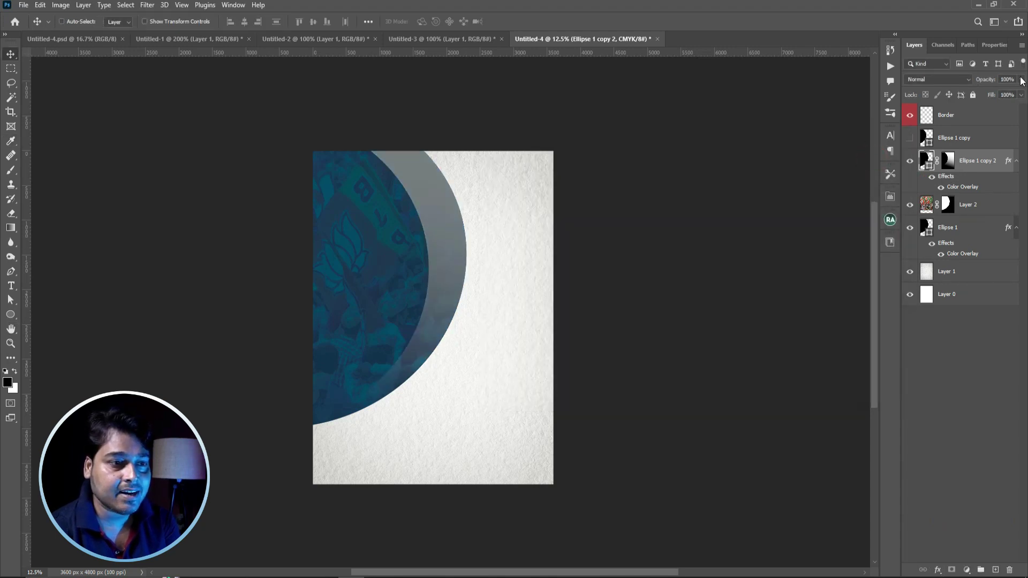
Set the grey ring to about 75% opacity and switch to the Untitled-4 poster
click(1021, 80)
drag(1018, 93, 1008, 95)
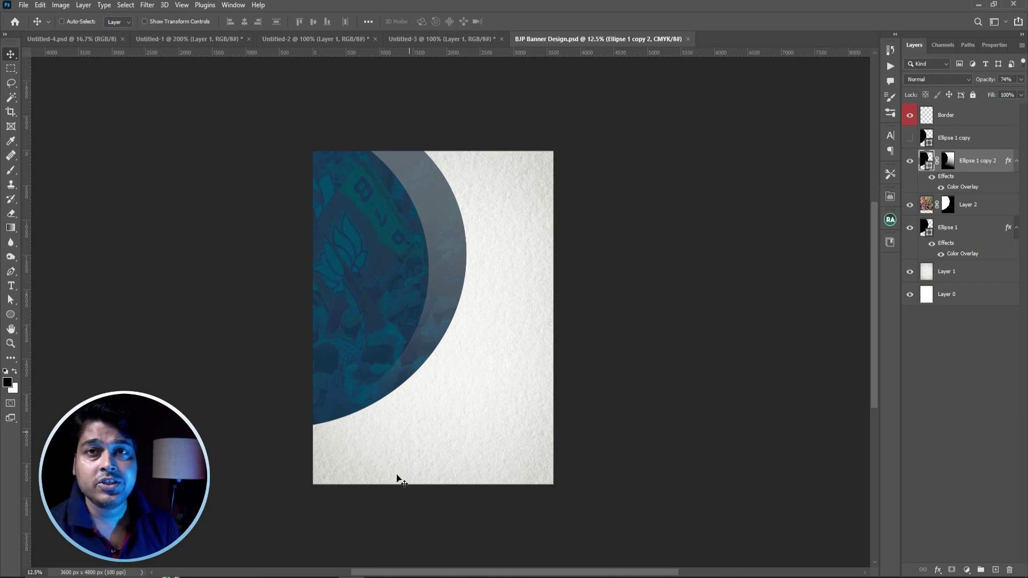
key(ctrl+Tab)
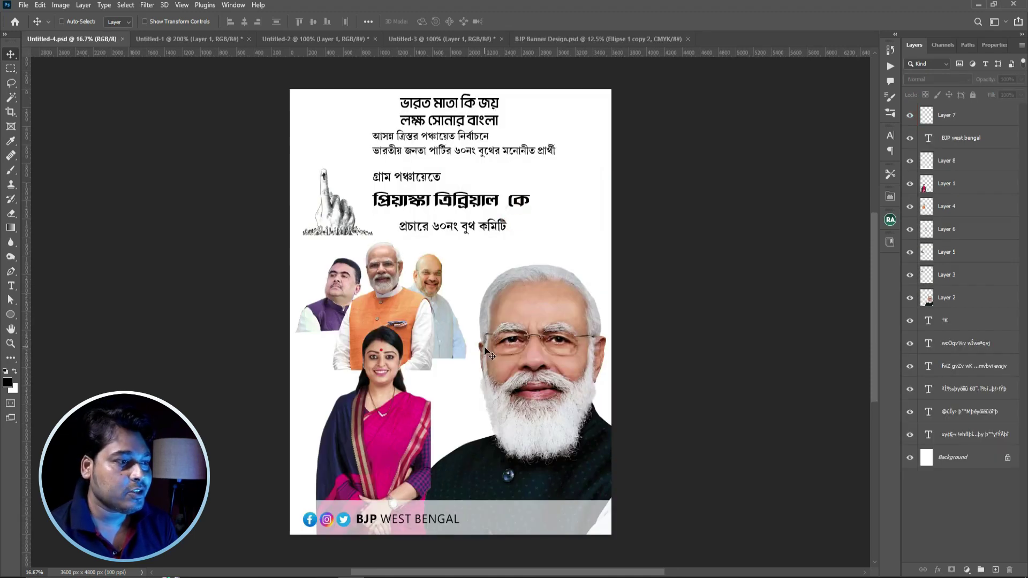
Drag the woman's photo from Untitled-4 into the BJP Banner Design document
click(382, 375)
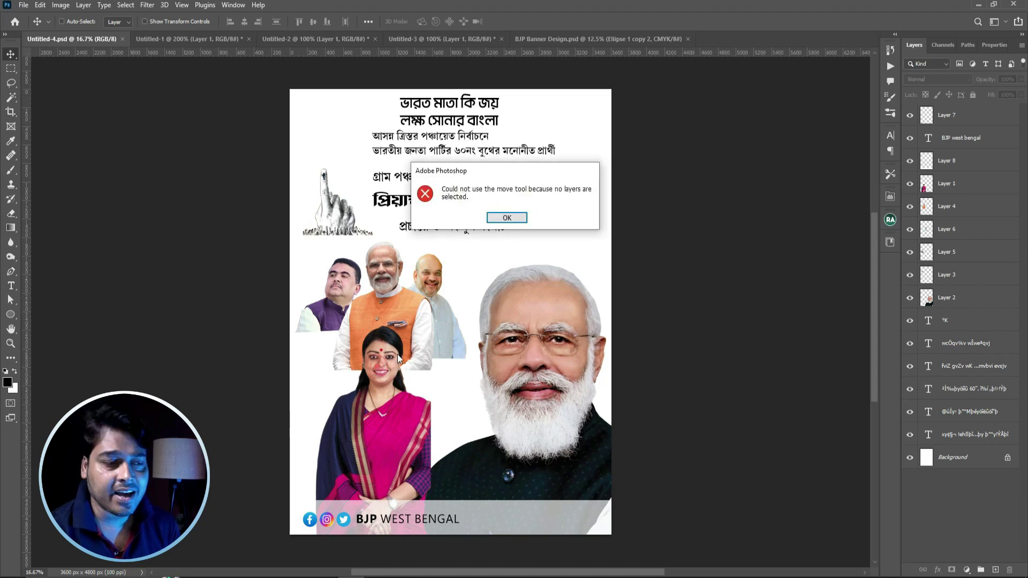
click(506, 218)
click(61, 22)
drag(391, 356, 395, 34)
click(531, 39)
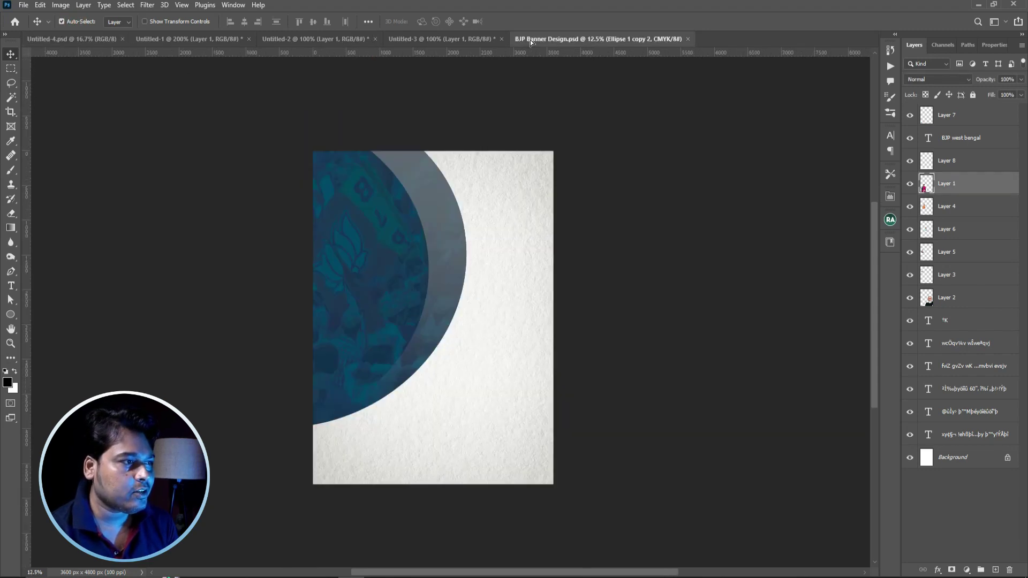
drag(390, 249, 378, 300)
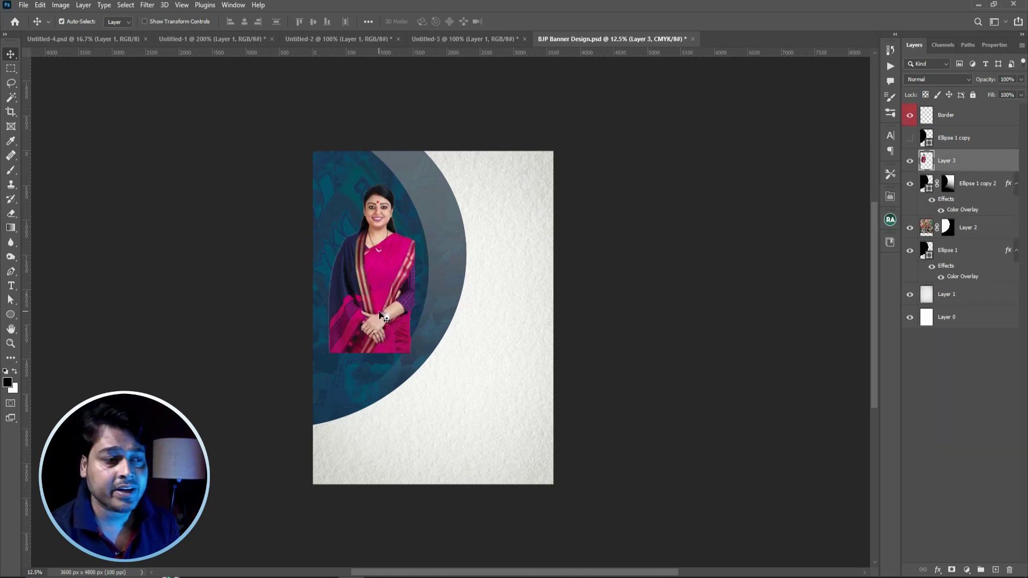
Set the photo to 50% opacity, enlarge it and flip it horizontally against the left edge
key(ctrl)
key(5)
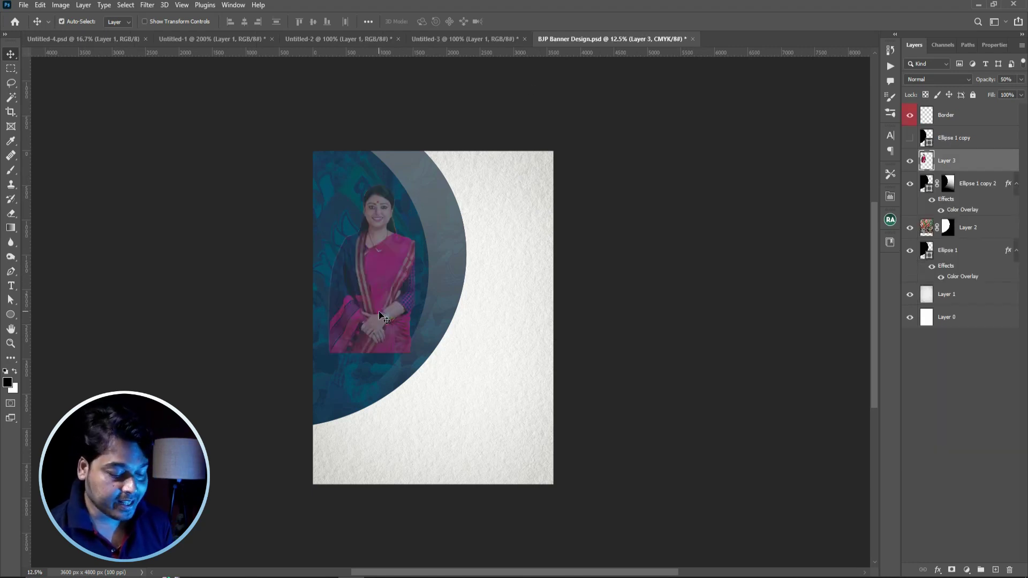
key(ctrl+t)
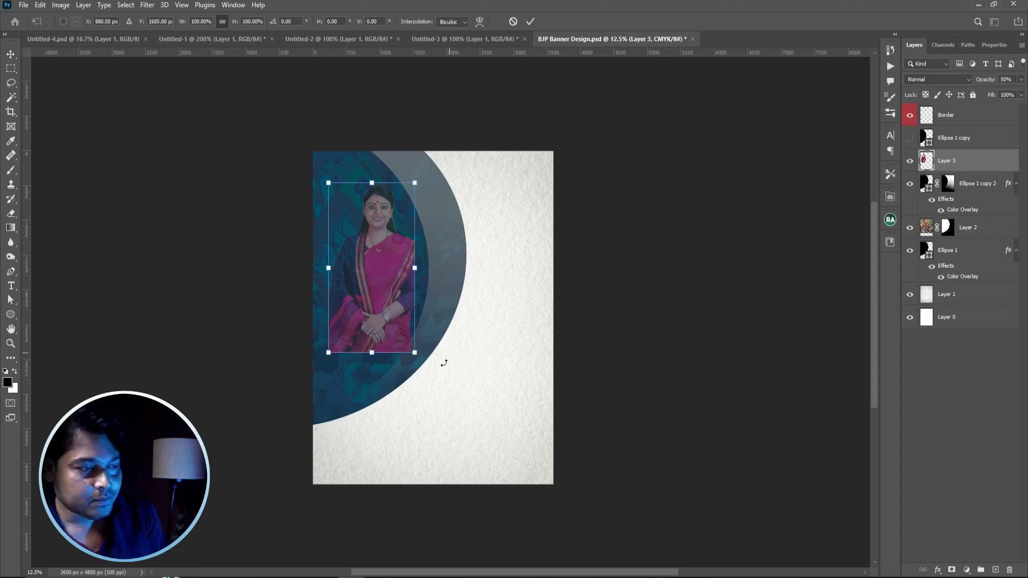
drag(415, 352, 468, 422)
drag(426, 289, 407, 290)
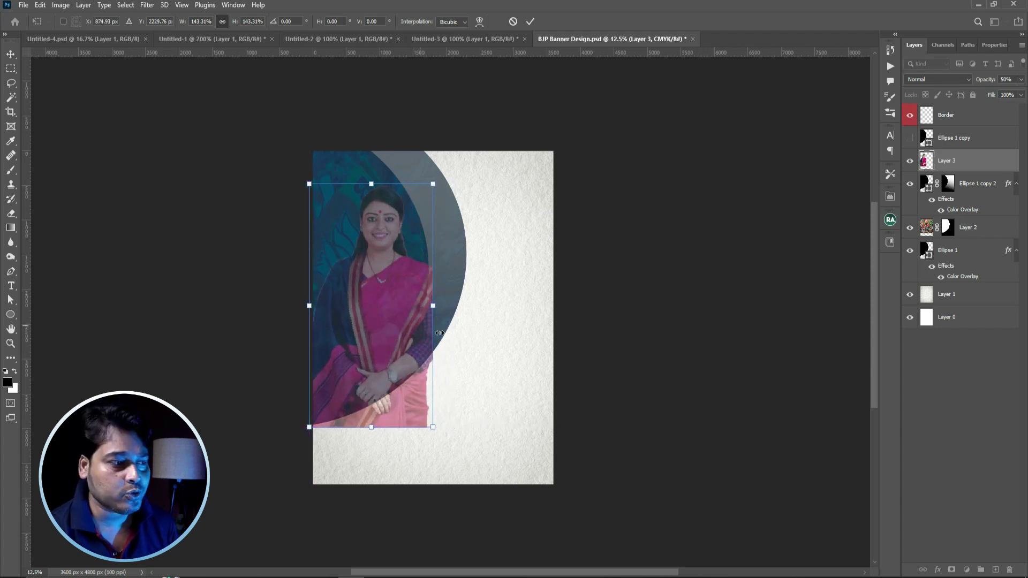
drag(432, 426, 436, 440)
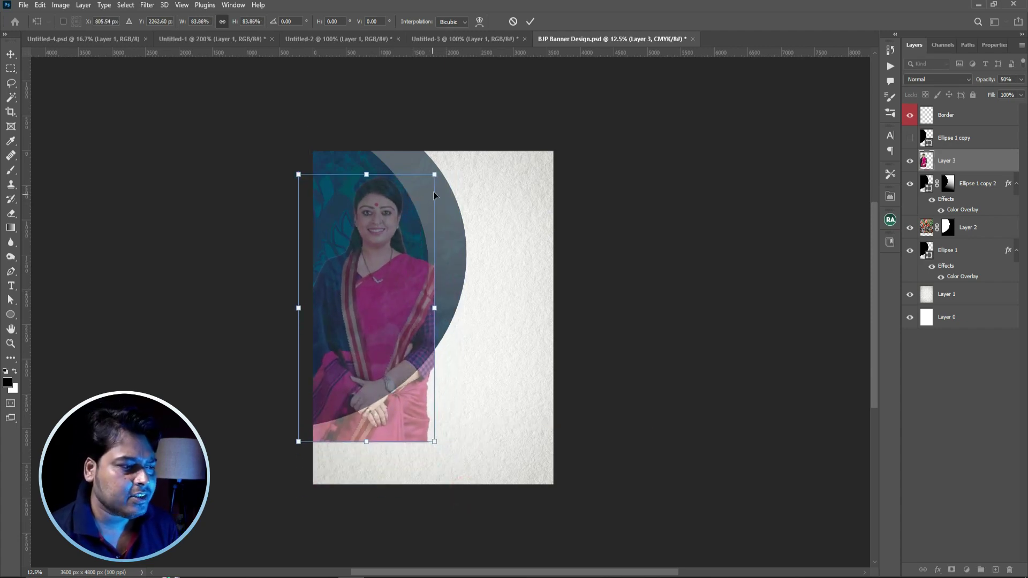
right_click(396, 281)
click(458, 495)
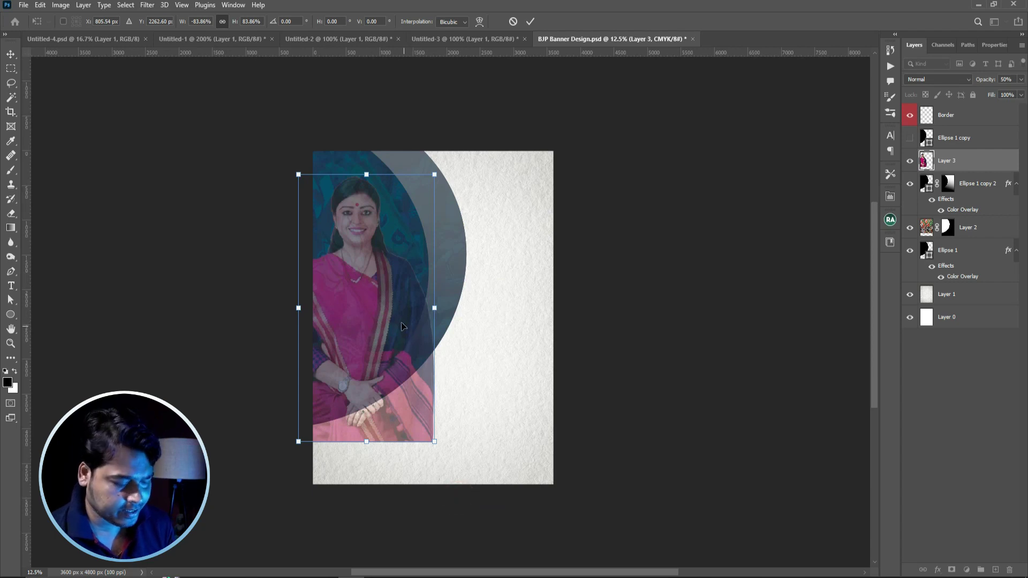
drag(402, 325, 409, 311)
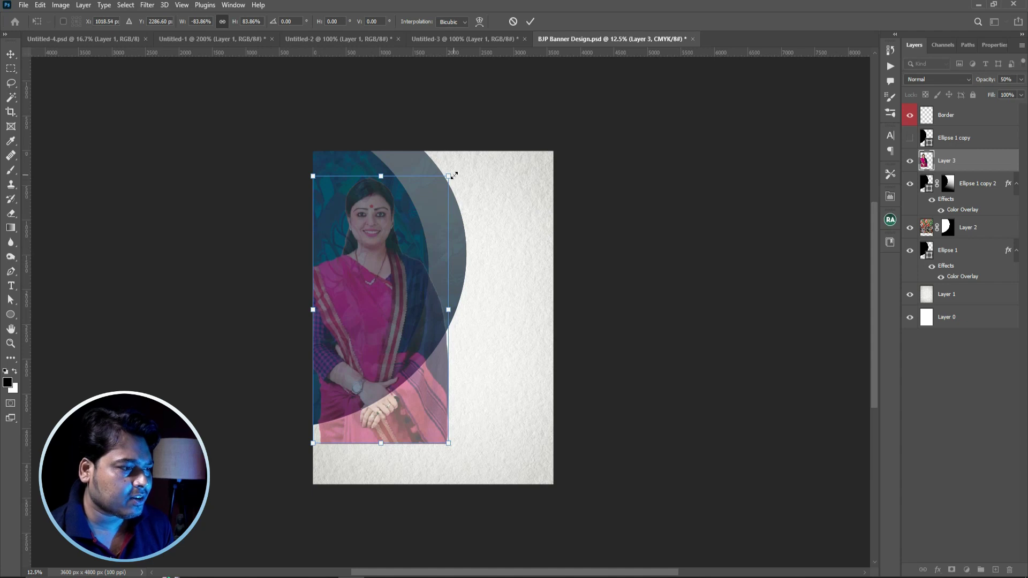
drag(449, 176, 446, 178)
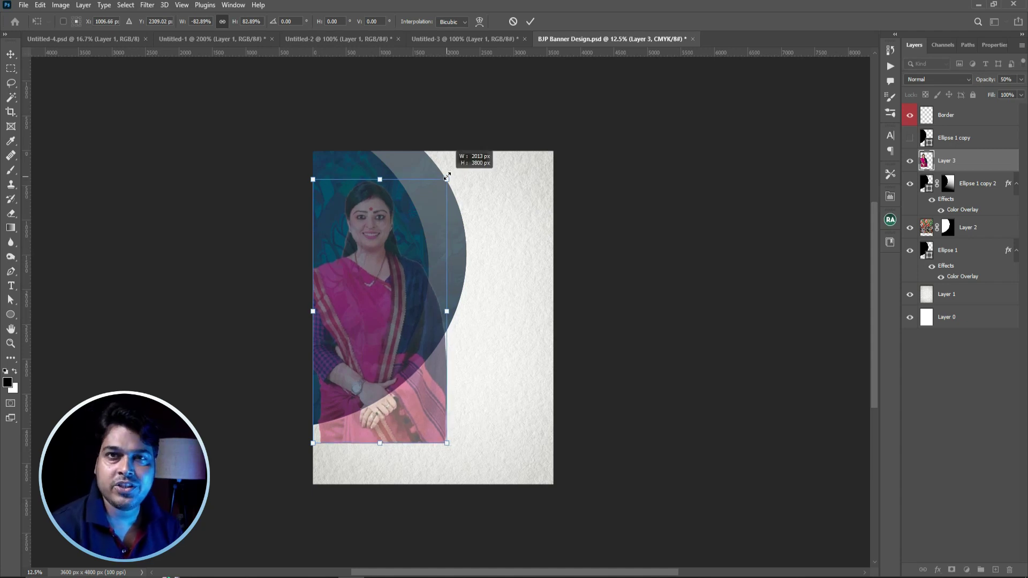
drag(447, 177, 448, 177)
double_click(397, 330)
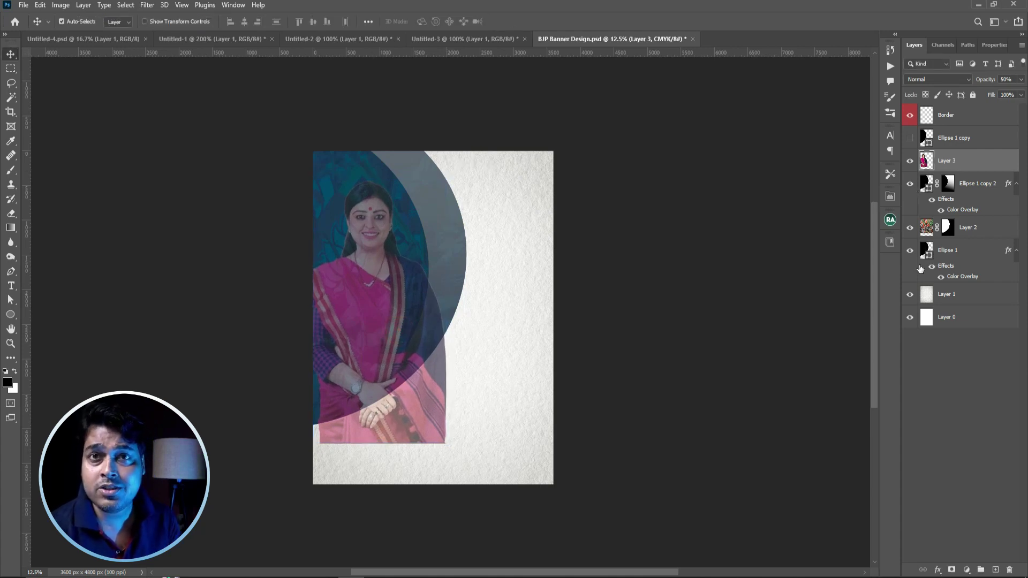
Mask the woman's photo to the Ellipse 1 half-circle shape
click(910, 250)
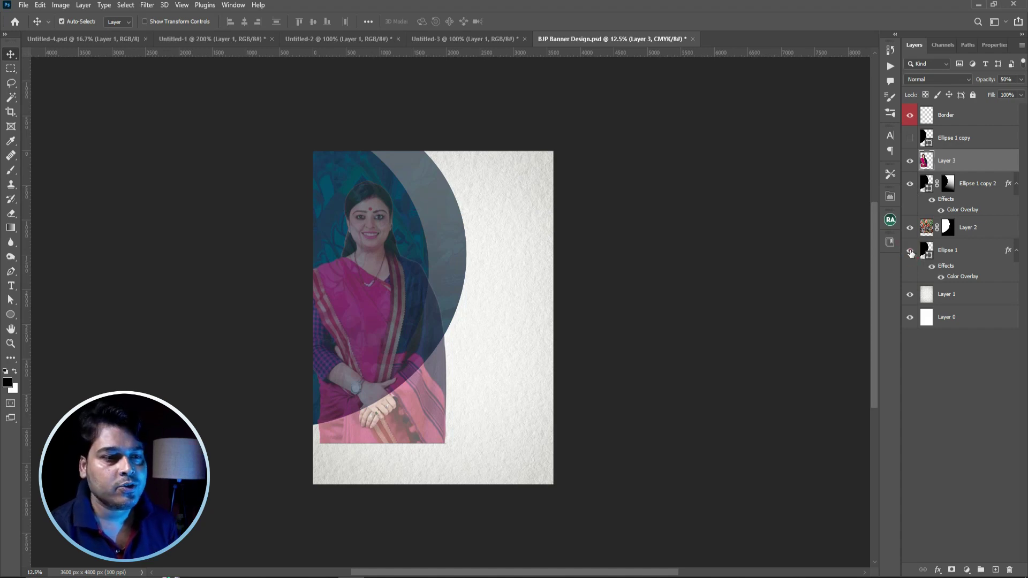
ctrl+click(928, 255)
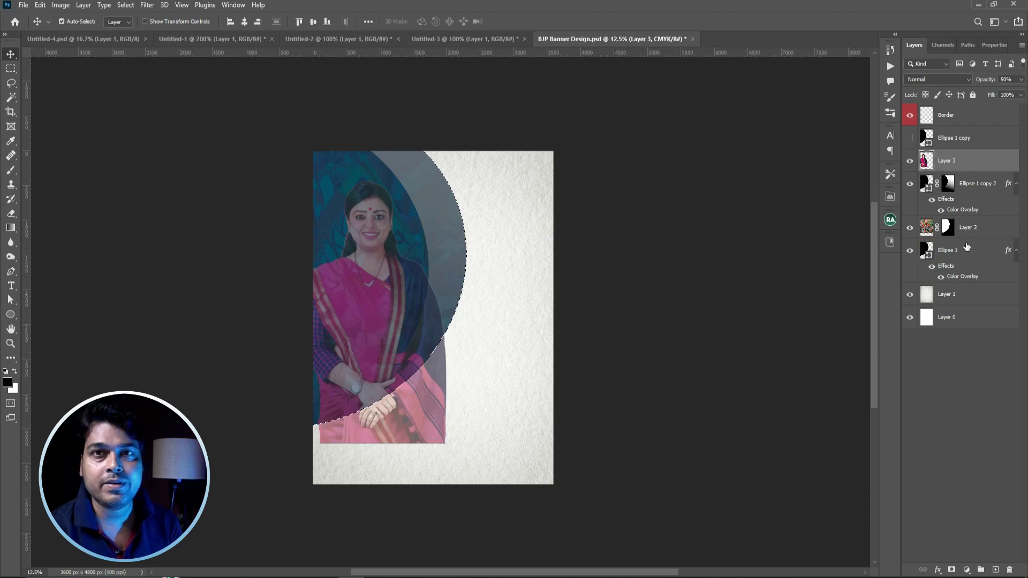
click(951, 570)
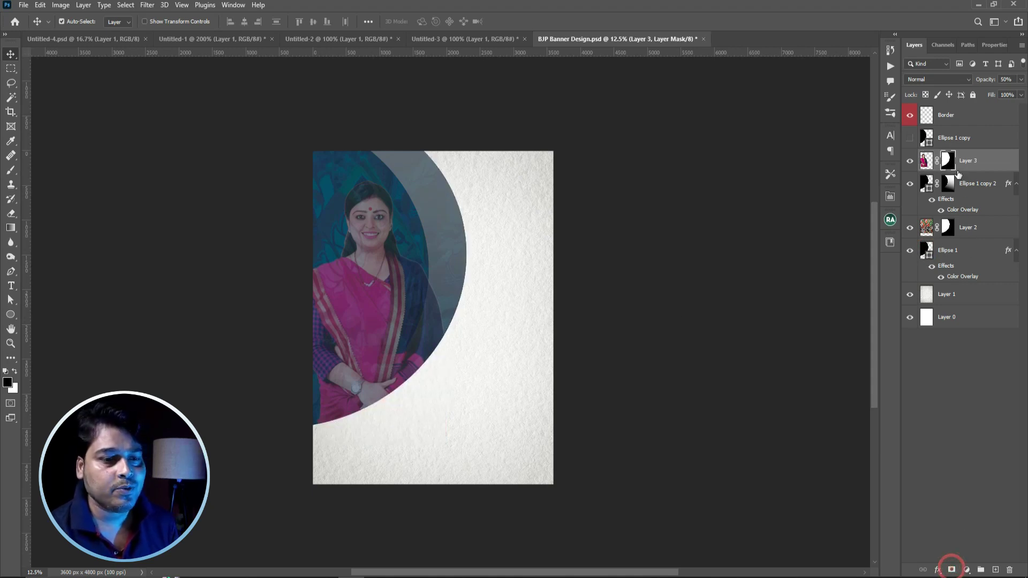
Restore the woman's photo to full opacity and set it to Multiply blending
click(926, 161)
key(0)
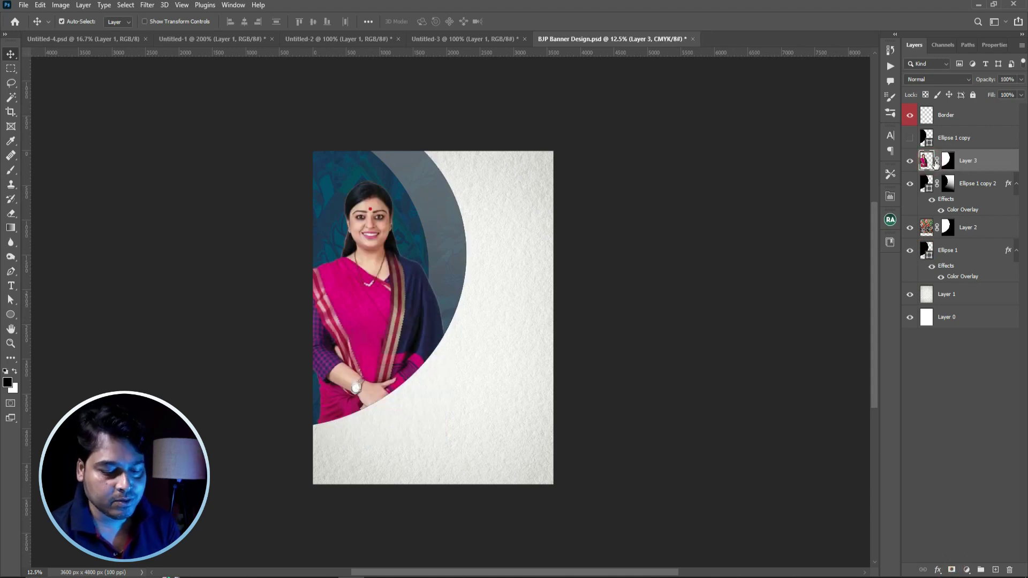
key(ctrl+plus)
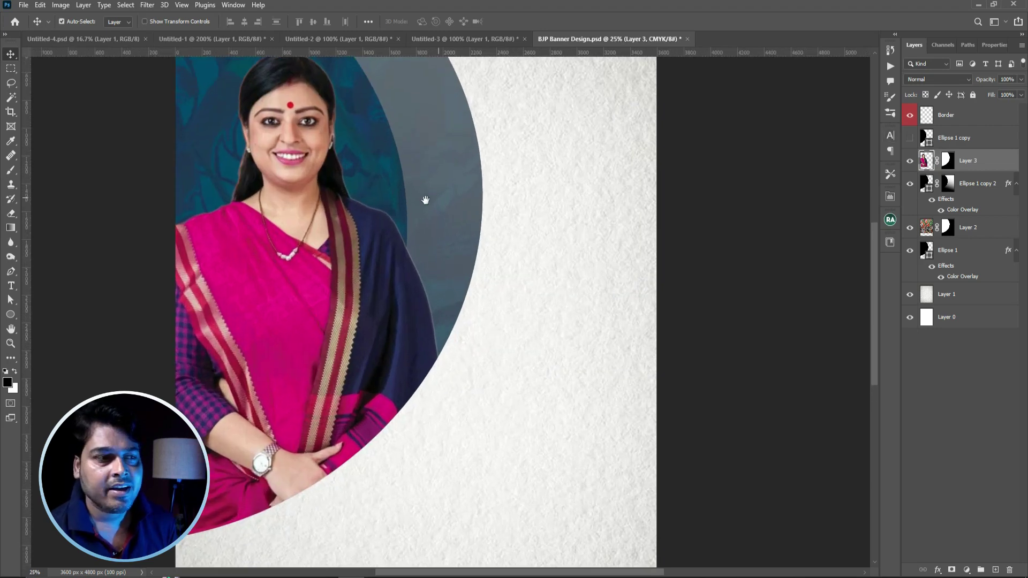
scroll(423, 241, up, 3)
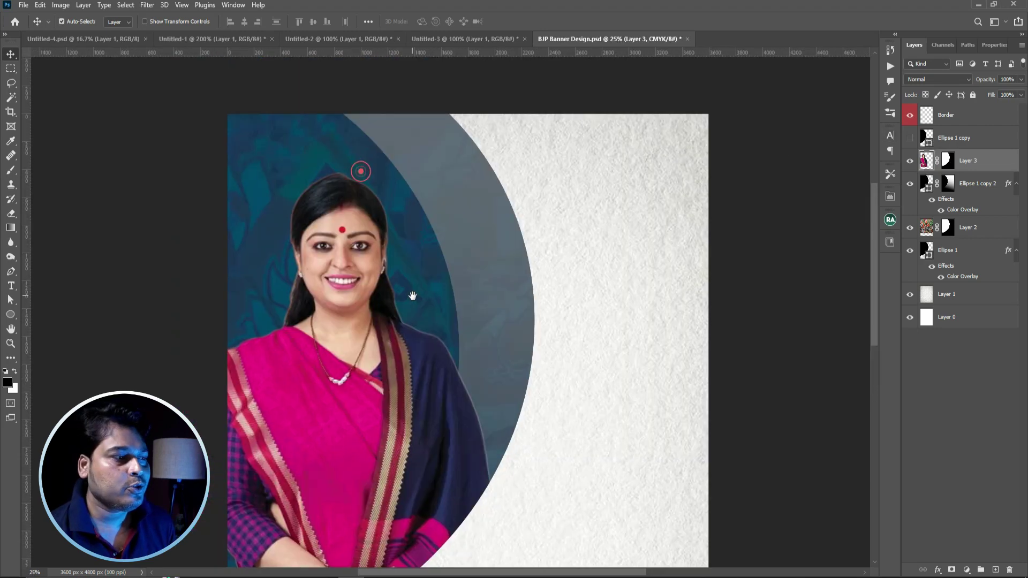
click(932, 79)
click(923, 120)
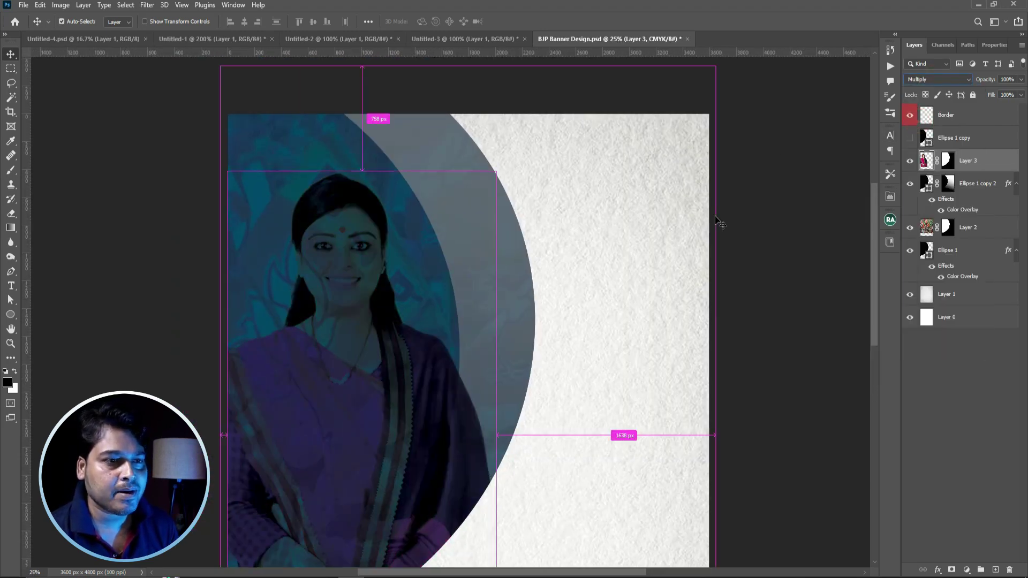
Duplicate the photo as Layer 3 copy with Normal blending
key(ctrl+j)
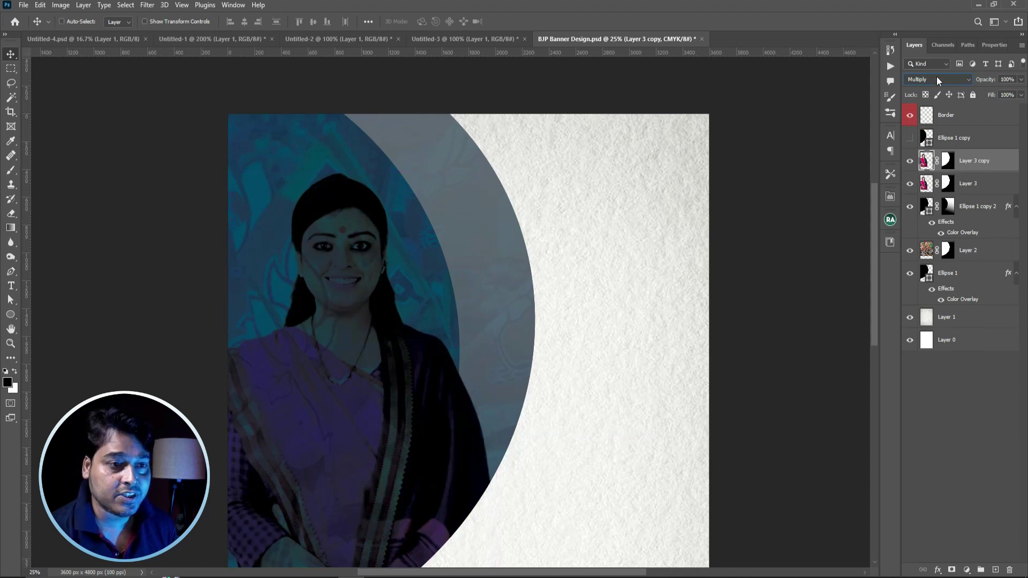
click(936, 79)
click(923, 87)
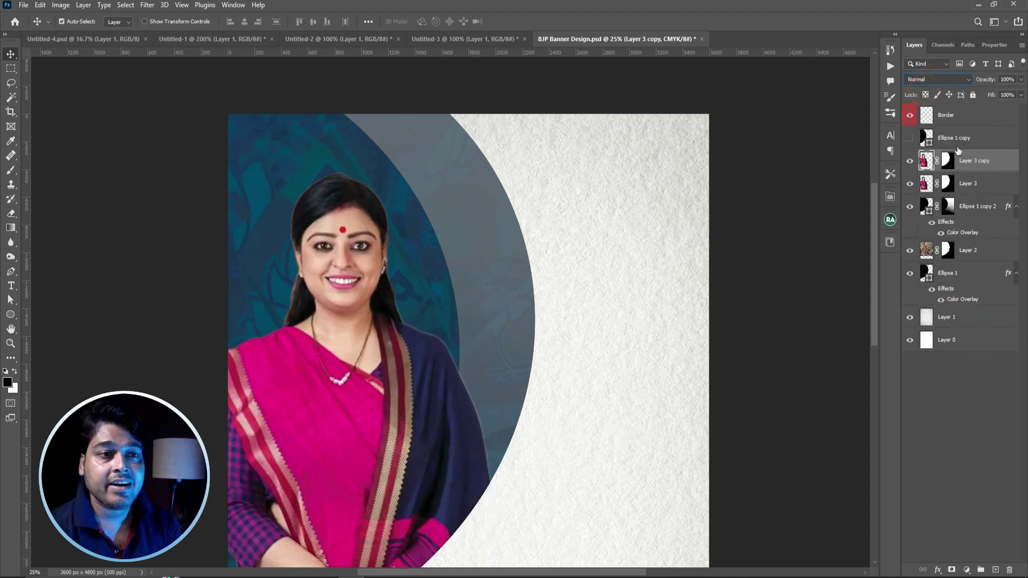
Paint black on Layer 3 copy's mask with a 300 px brush along the hair edge
click(948, 161)
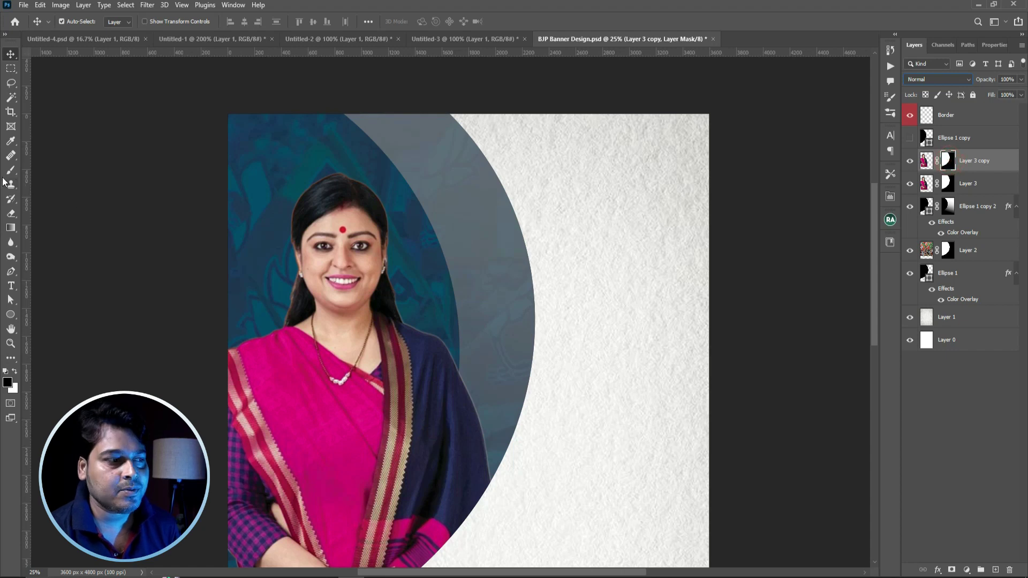
key(b)
key(ctrl+plus)
key(bracketleft)
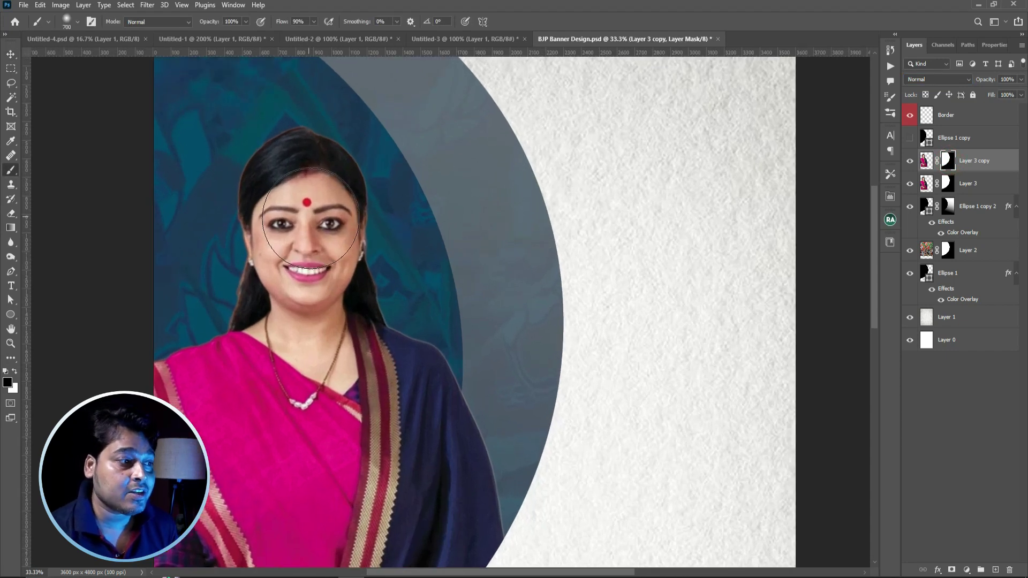
key(bracketleft)
key(bracketleft)
key(bracketleft)
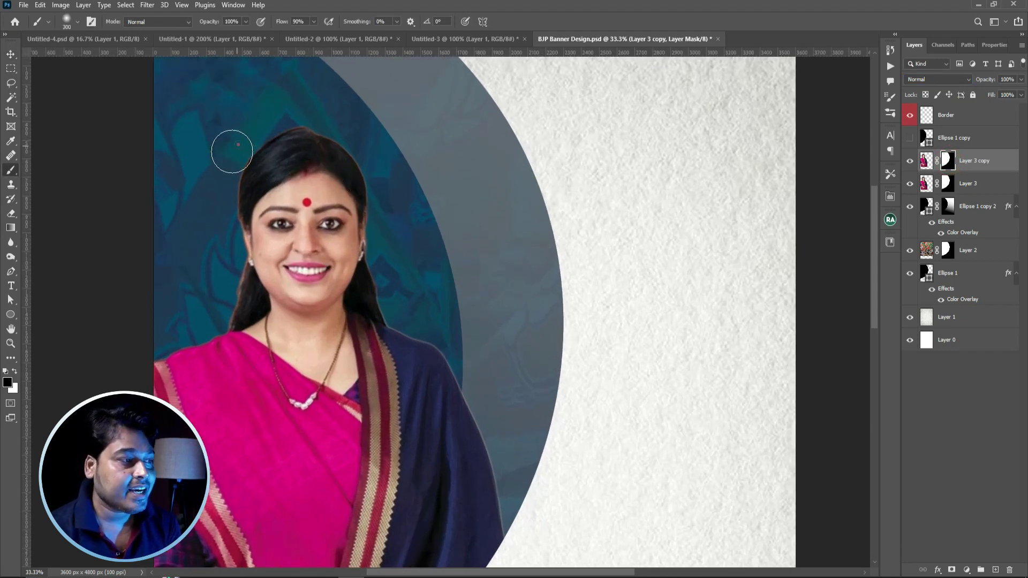
mouse_move(225, 180)
mouse_down()
mouse_move(223, 303)
mouse_move(225, 266)
mouse_up()
mouse_move(257, 142)
mouse_down()
mouse_move(294, 110)
mouse_move(360, 145)
mouse_move(385, 181)
mouse_move(373, 160)
mouse_move(389, 211)
mouse_move(390, 298)
mouse_up()
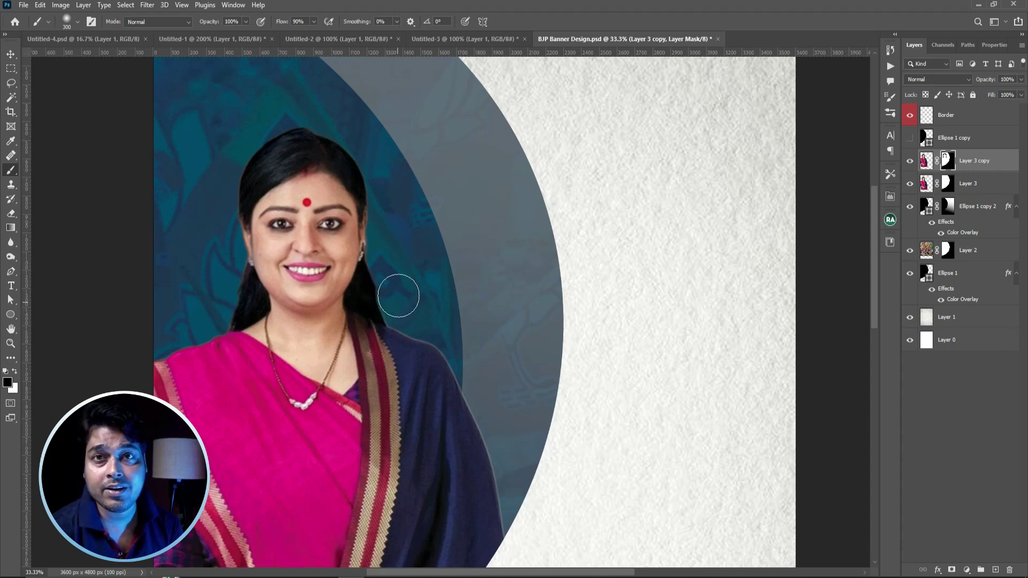
key(ctrl+minus)
key(ctrl+minus)
key(ctrl+minus)
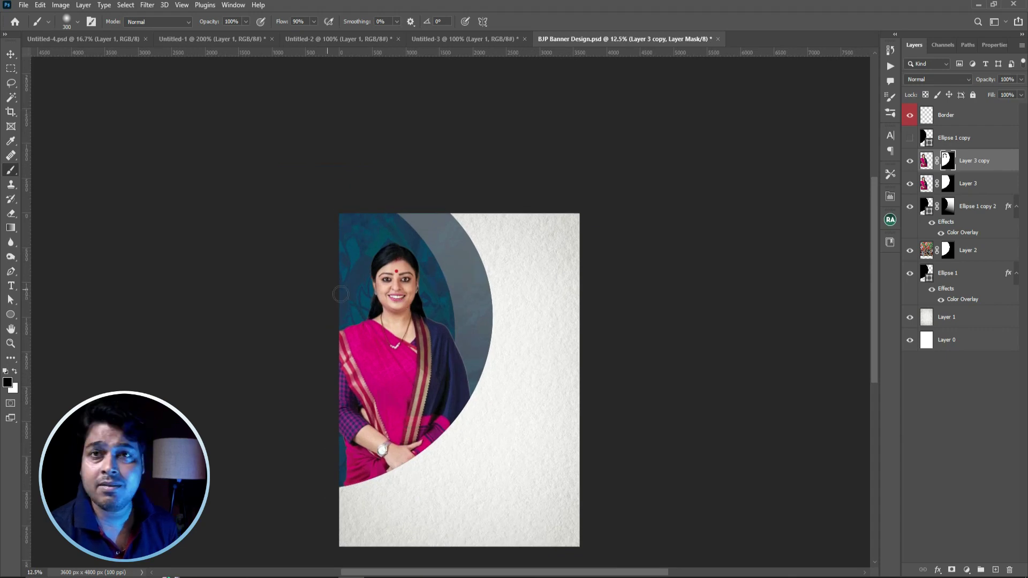
key(v)
drag(337, 324, 321, 311)
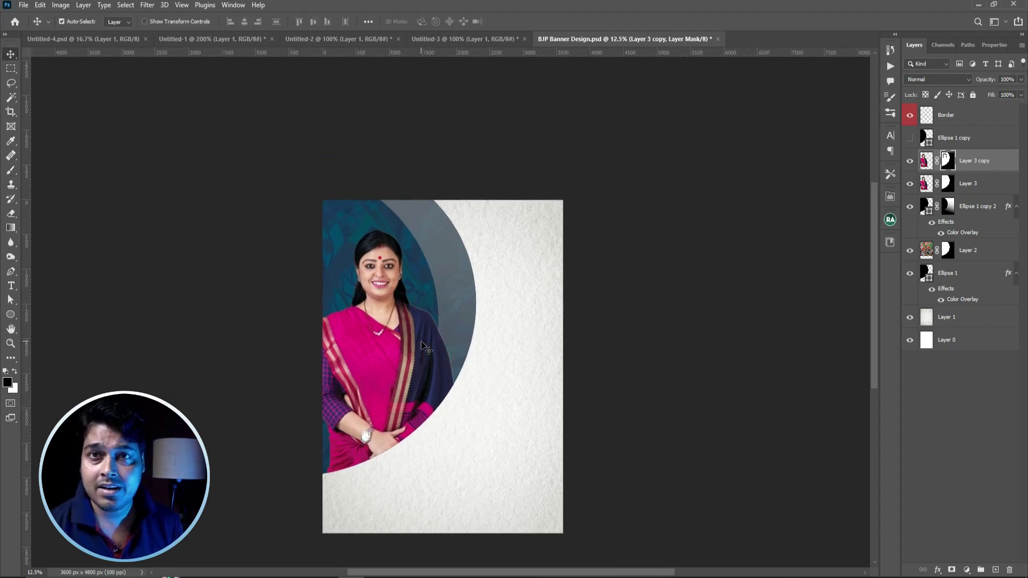
Save the banner and group Ellipse 1 copy through Ellipse 1 into Group 1
key(ctrl+s)
drag(511, 354, 454, 320)
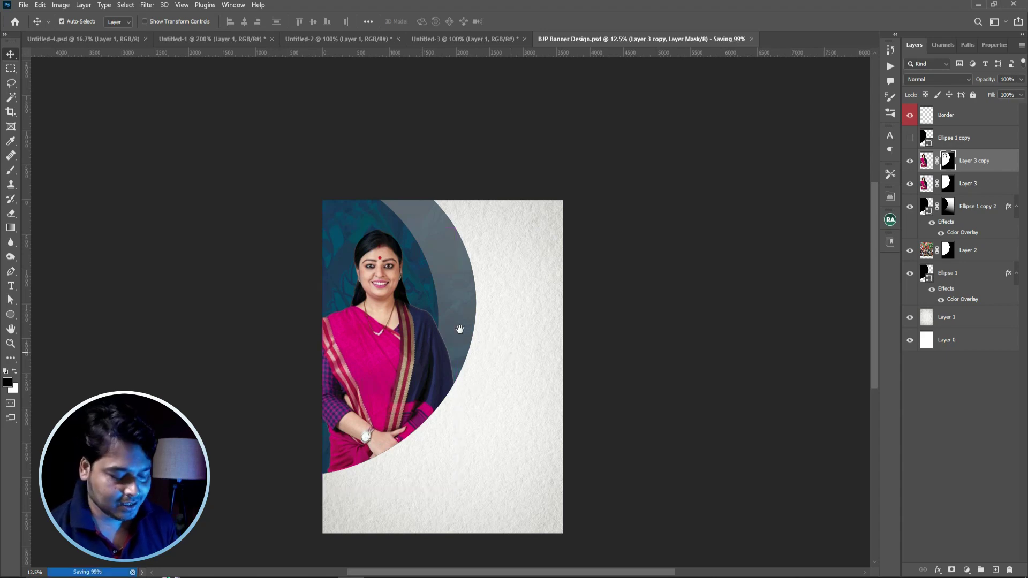
click(958, 138)
shift+click(958, 275)
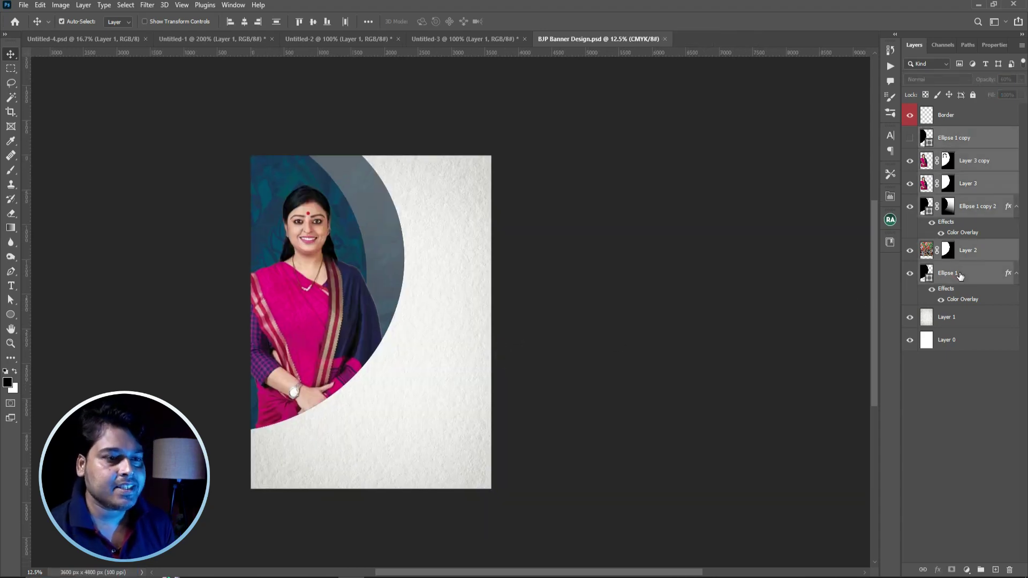
key(ctrl+g)
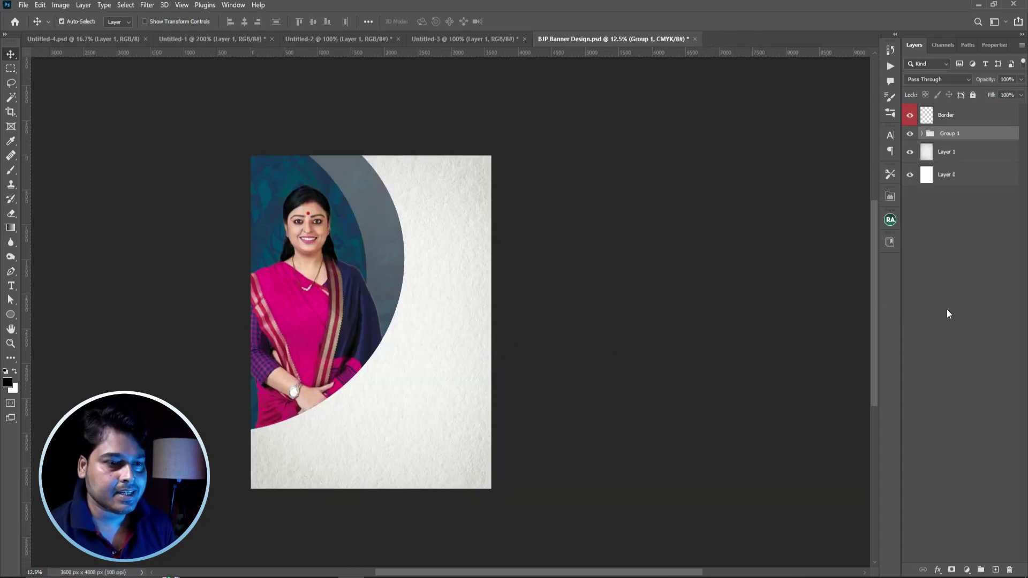
click(909, 134)
click(909, 133)
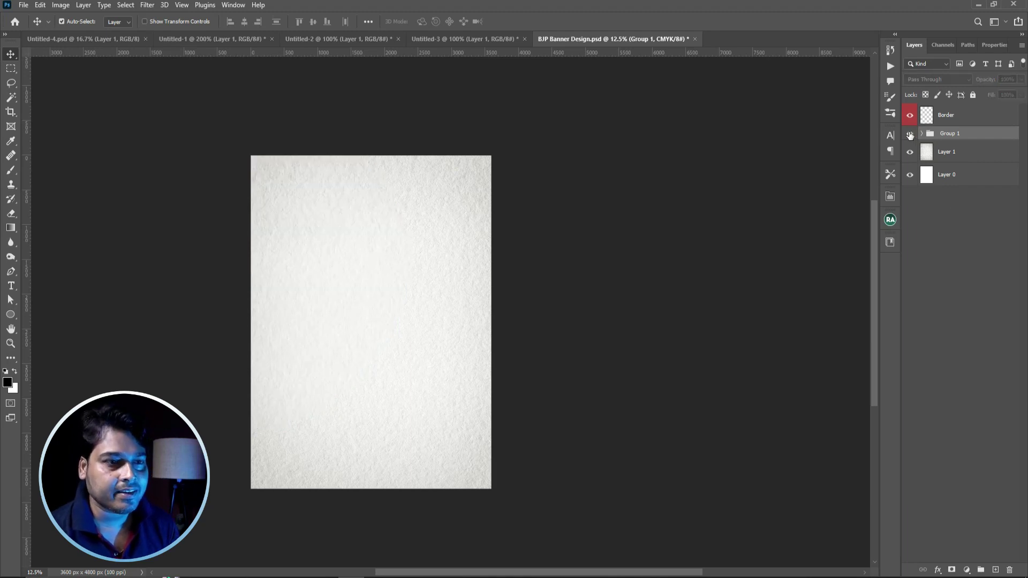
click(910, 133)
click(909, 133)
click(909, 135)
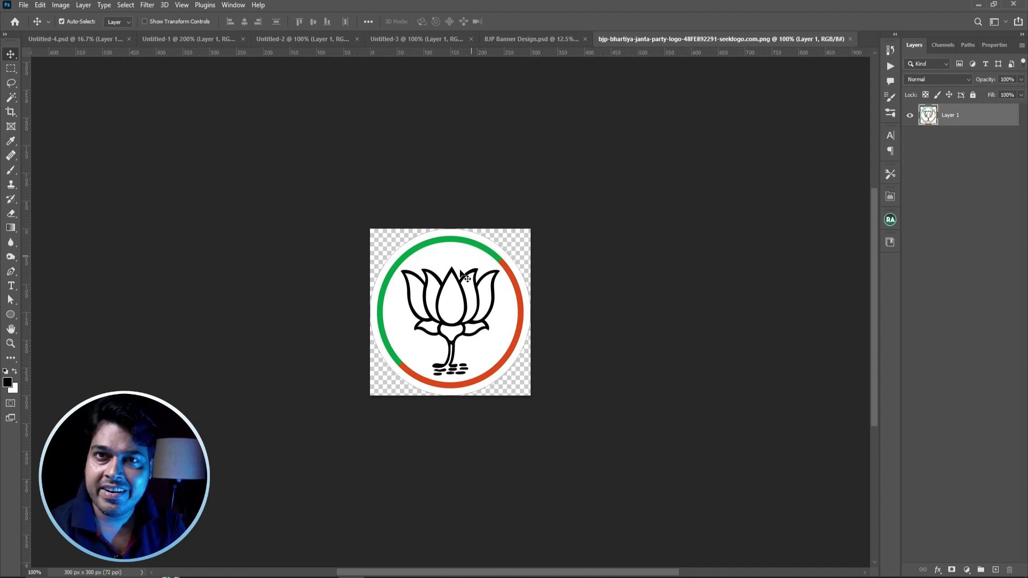
Drag the lotus logo into the banner as Layer 4, enlarged to about 288% beside the arc
drag(461, 286, 433, 287)
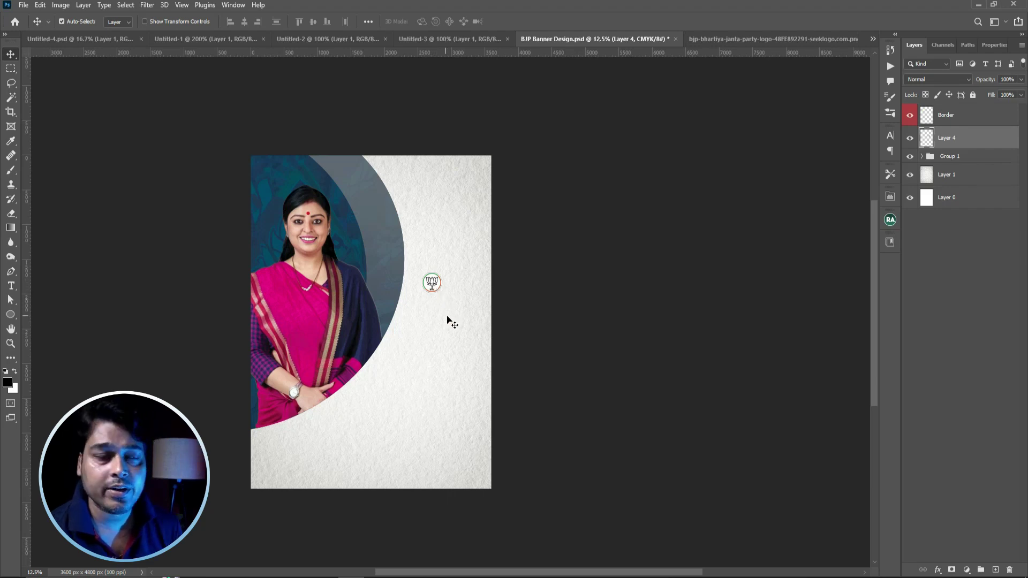
key(ctrl+t)
mouse_move(443, 271)
mouse_down()
mouse_move(475, 222)
mouse_move(448, 294)
mouse_up()
key(Return)
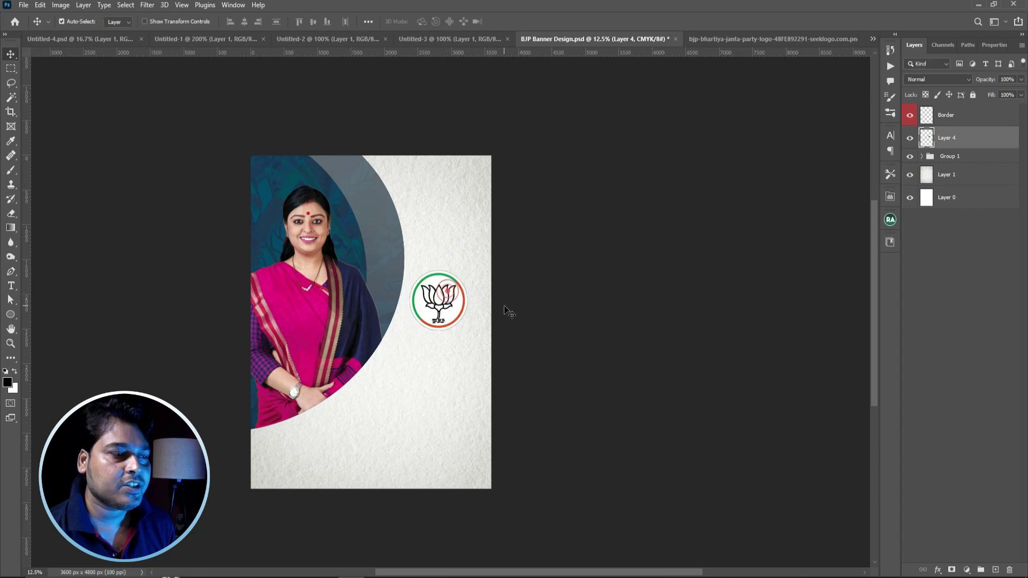
key(ctrl+plus)
key(ctrl+plus)
key(ctrl+minus)
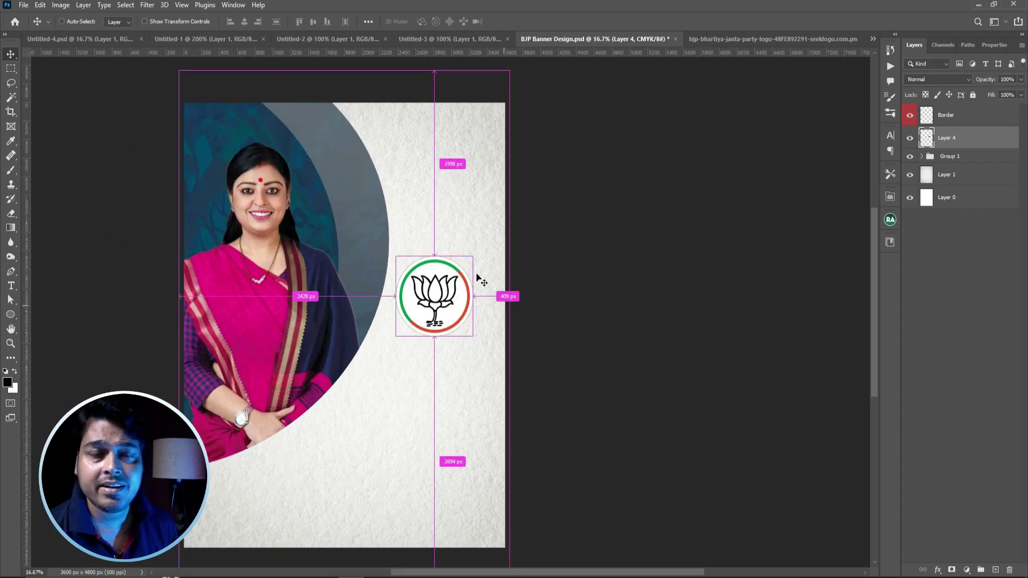
Copy Modi's photo layer from Untitled-4 into the banner and place it behind the logo
click(72, 40)
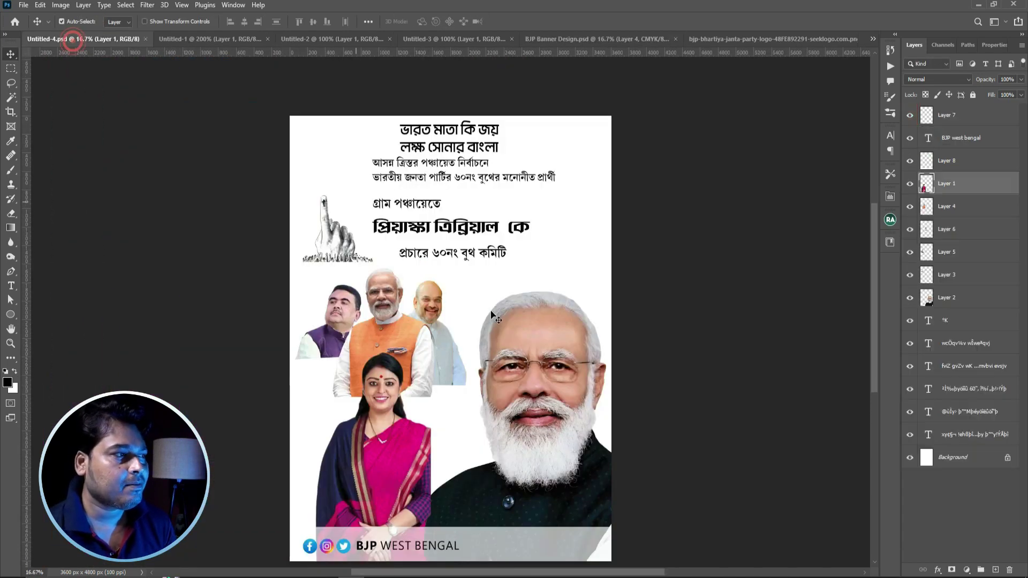
click(513, 335)
drag(513, 319, 493, 114)
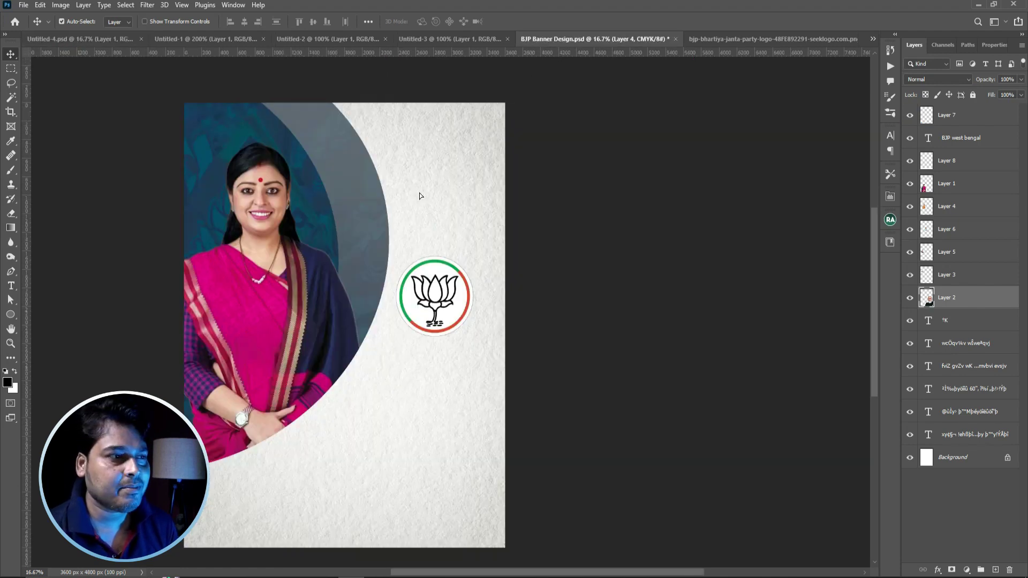
drag(419, 196, 420, 197)
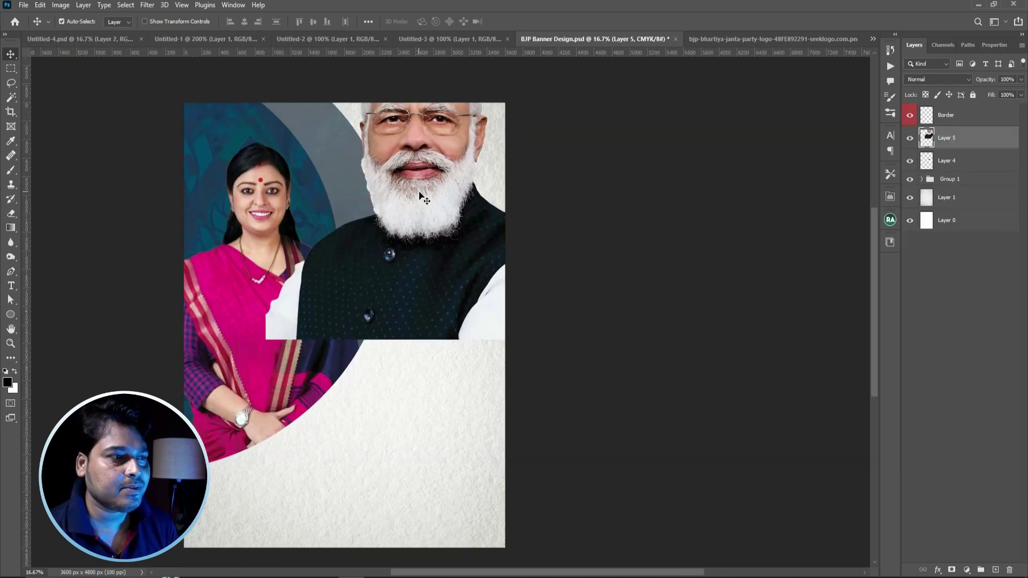
key(ctrl+bracketleft)
key(ctrl+bracketleft)
Scale Modi's photo to about 53% and position it top-right above the lotus logo
key(ctrl+t)
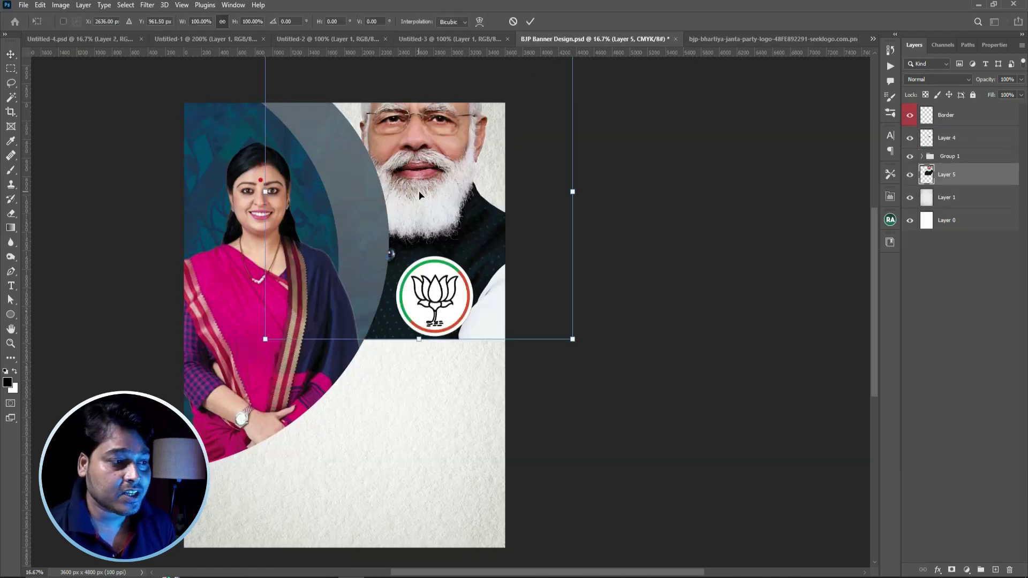
drag(266, 339, 327, 297)
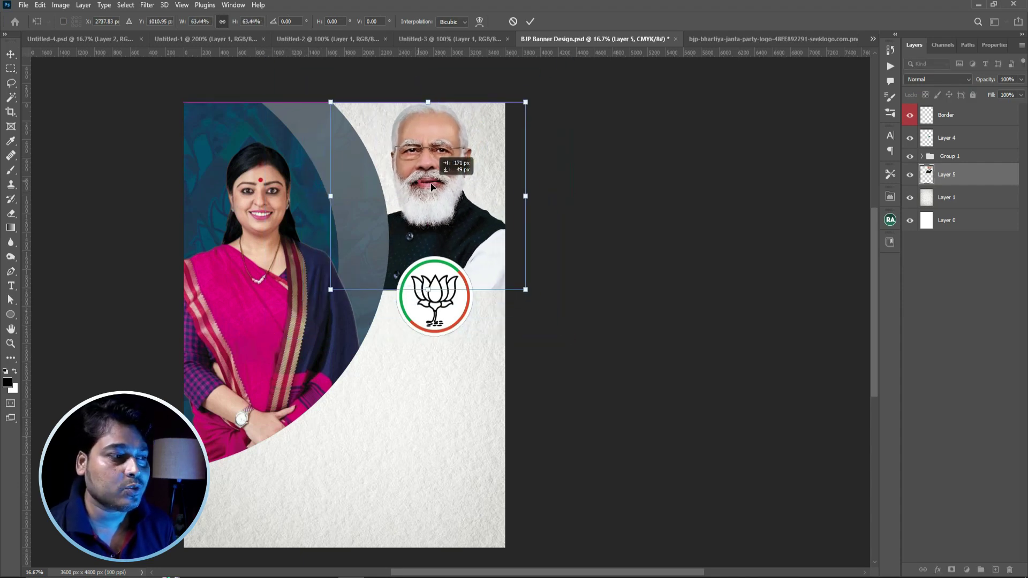
drag(428, 158, 443, 163)
drag(531, 100, 515, 117)
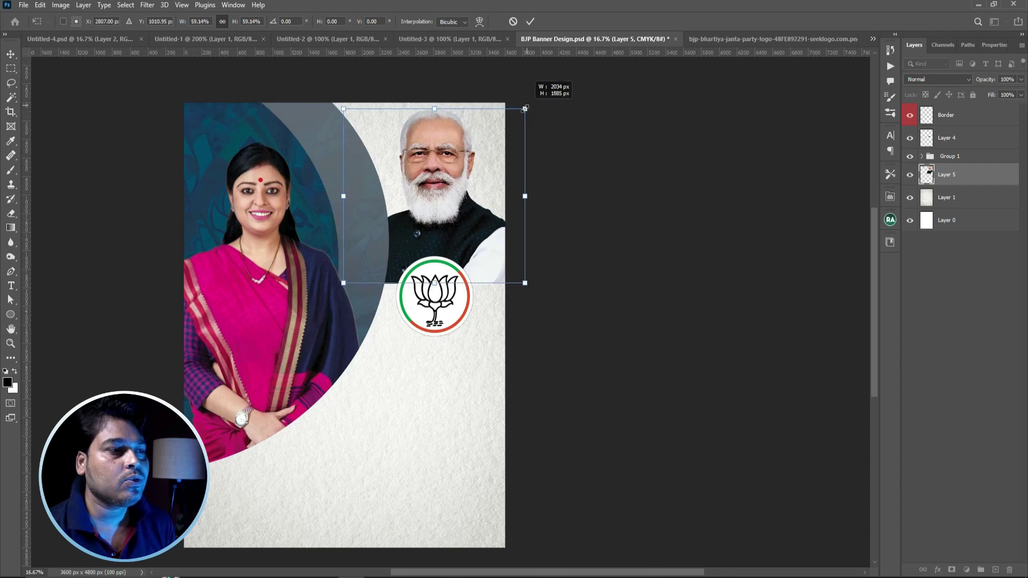
drag(434, 176, 433, 169)
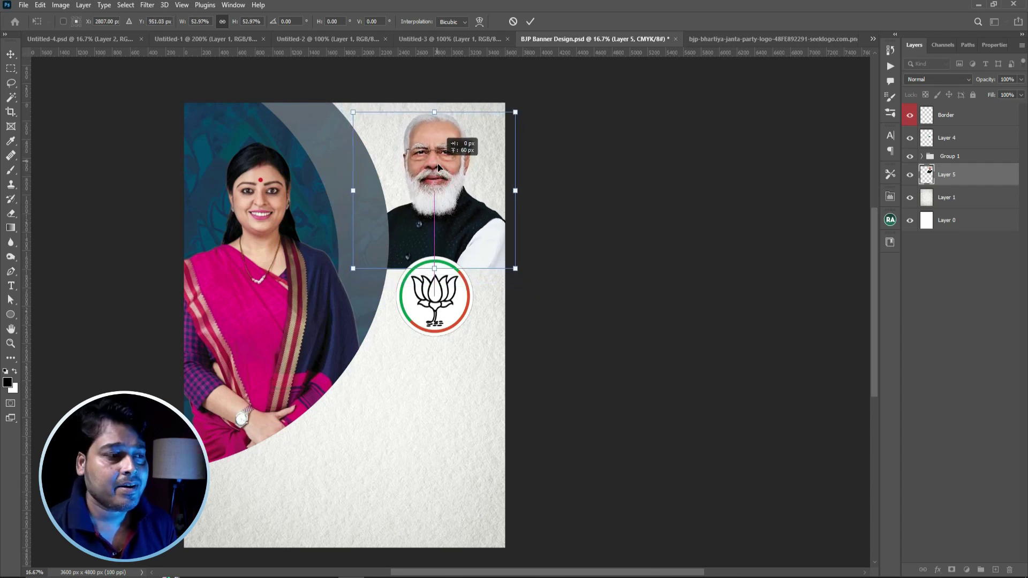
drag(515, 112, 511, 114)
key(Return)
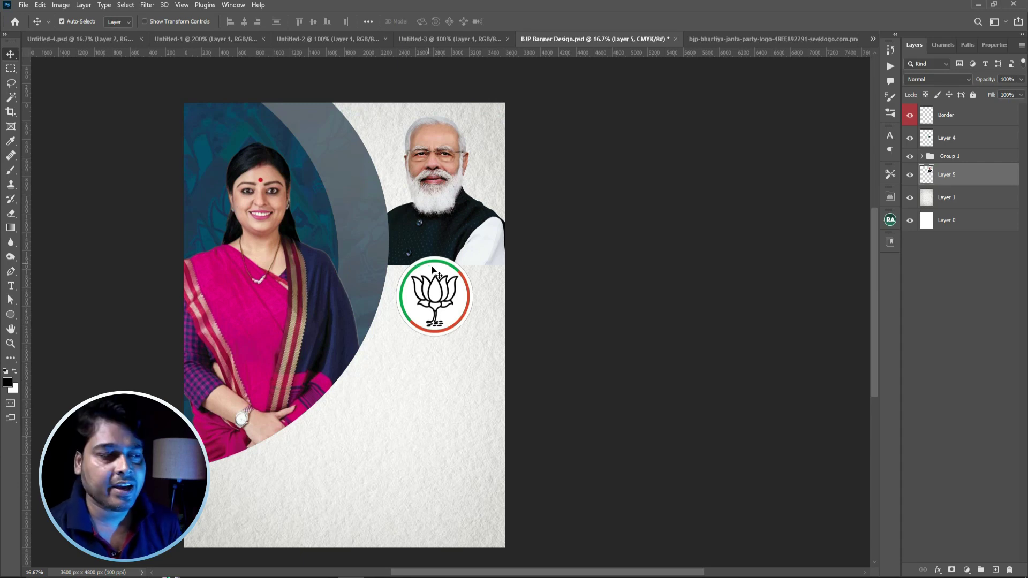
drag(436, 236, 437, 234)
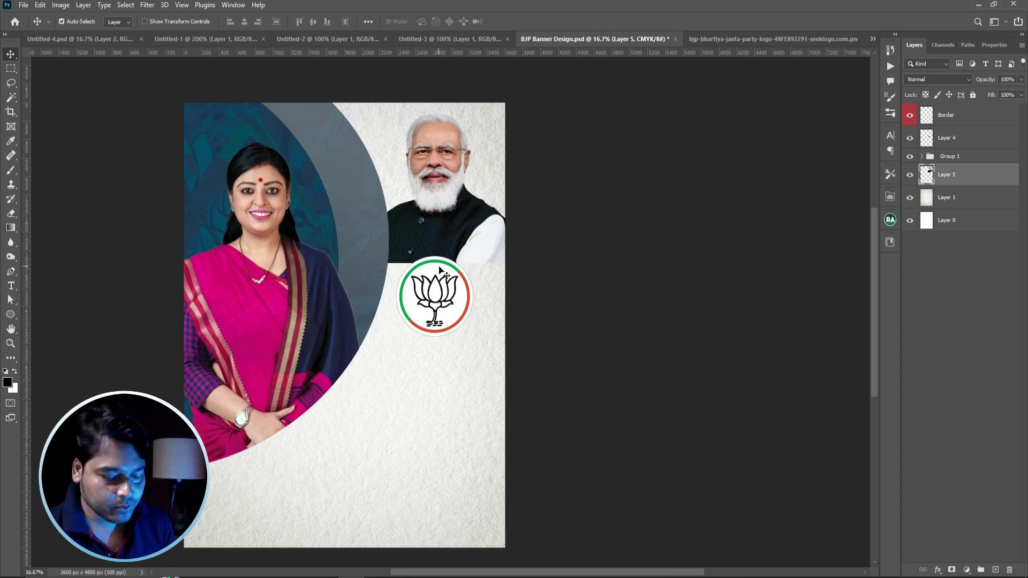
key(shift+Right)
key(shift+Right)
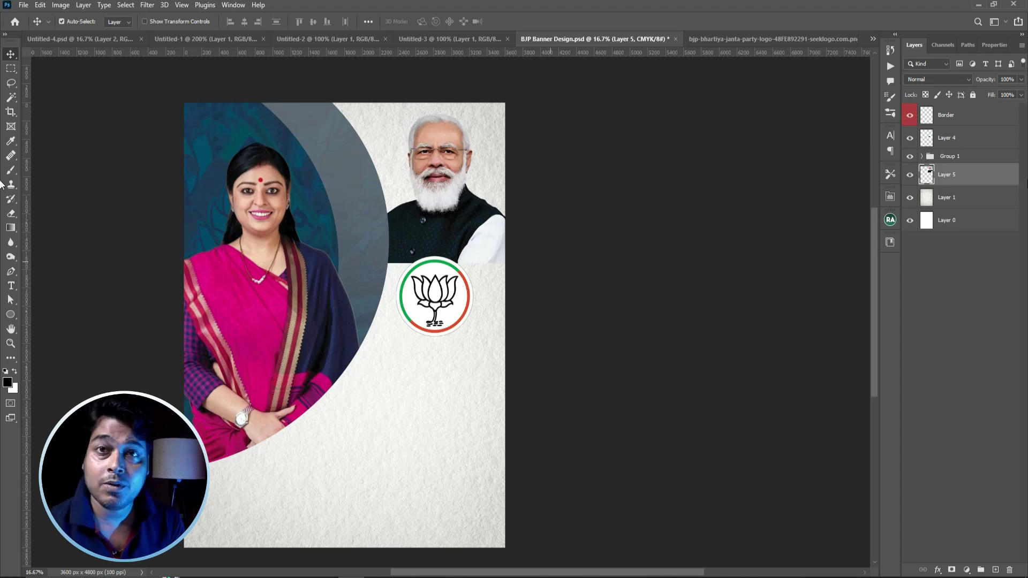
Raise the Layer 4 lotus logo to overlap the bottom of Modi's portrait
drag(441, 291, 444, 265)
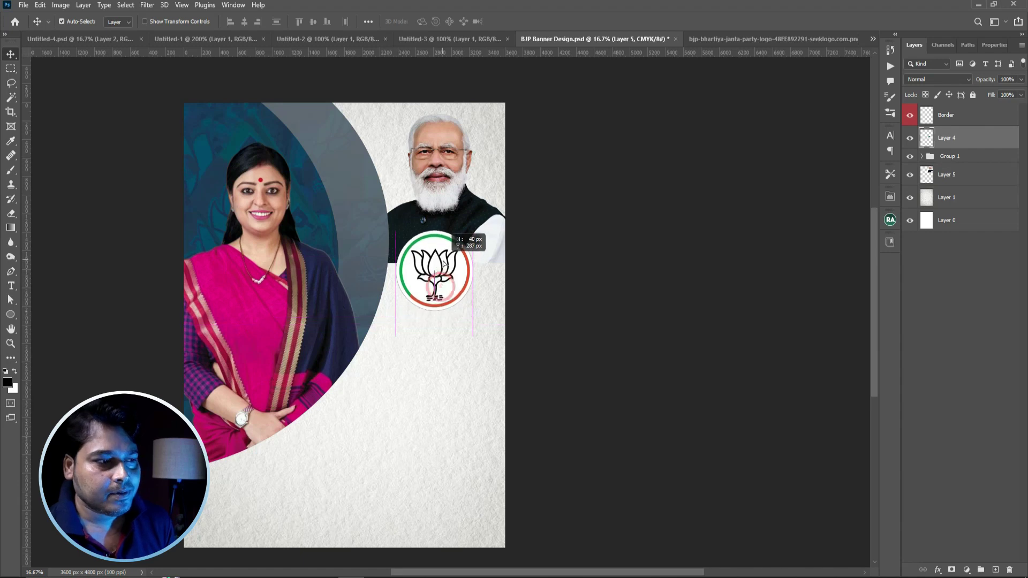
key(ctrl+t)
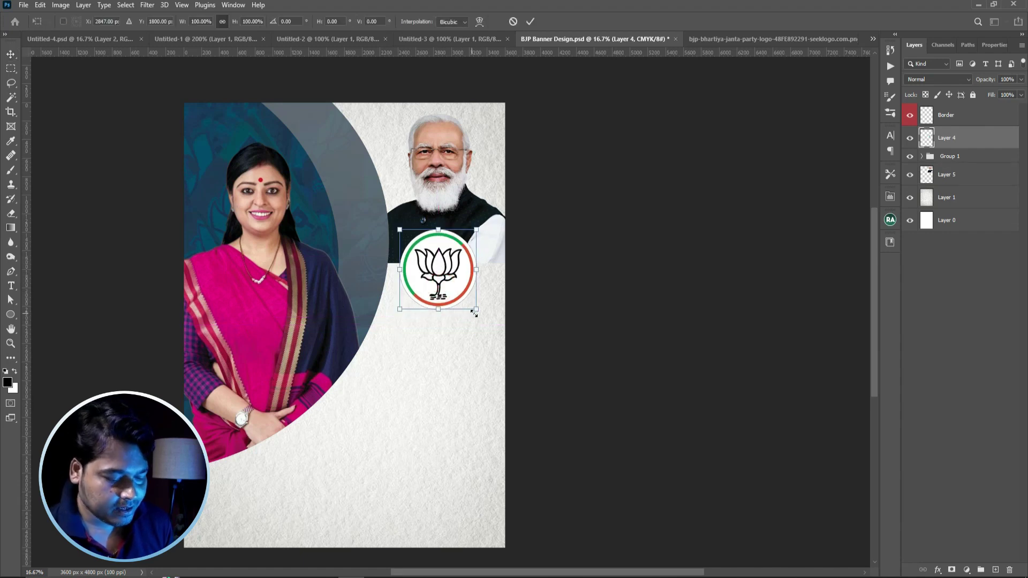
key(Return)
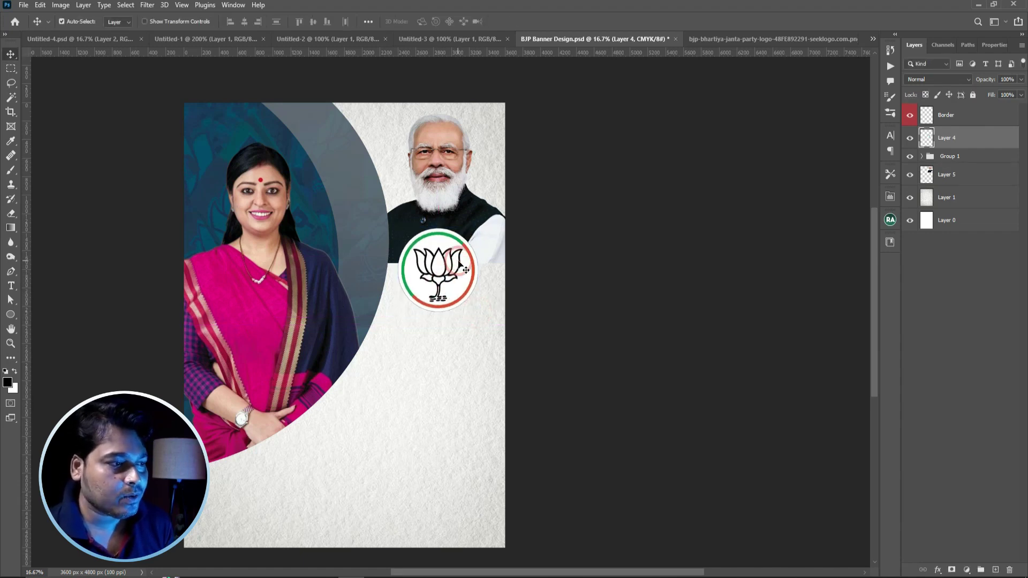
drag(467, 277, 469, 277)
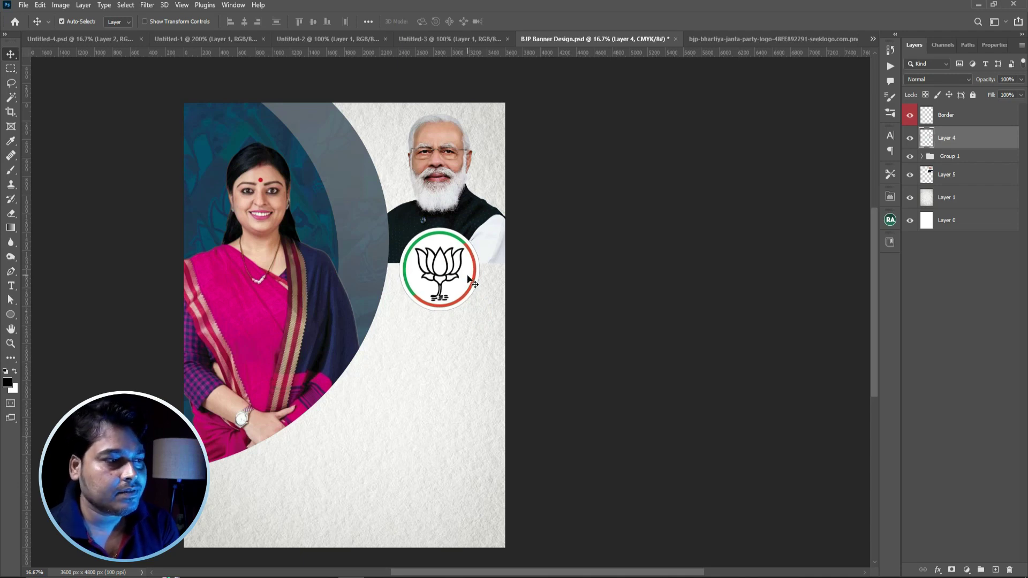
Add a layer mask to Modi's photo and paint black to hide its lower edge
click(479, 223)
click(953, 570)
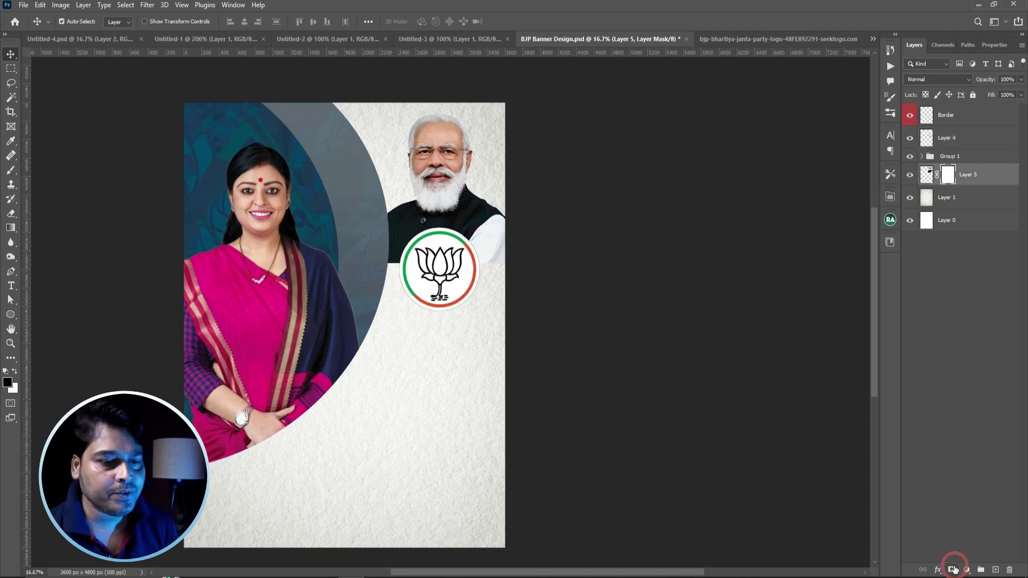
key(b)
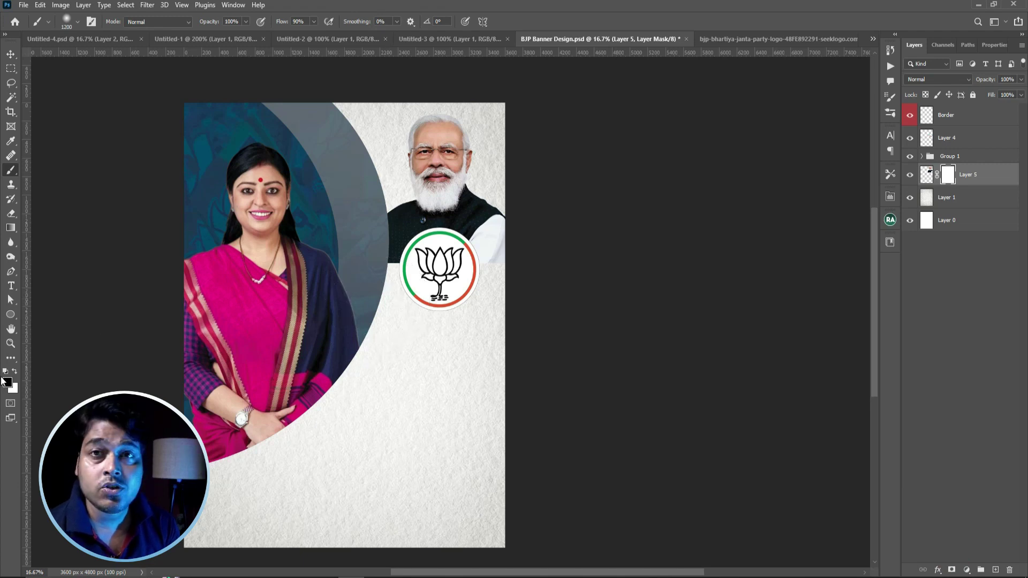
click(7, 382)
click(820, 179)
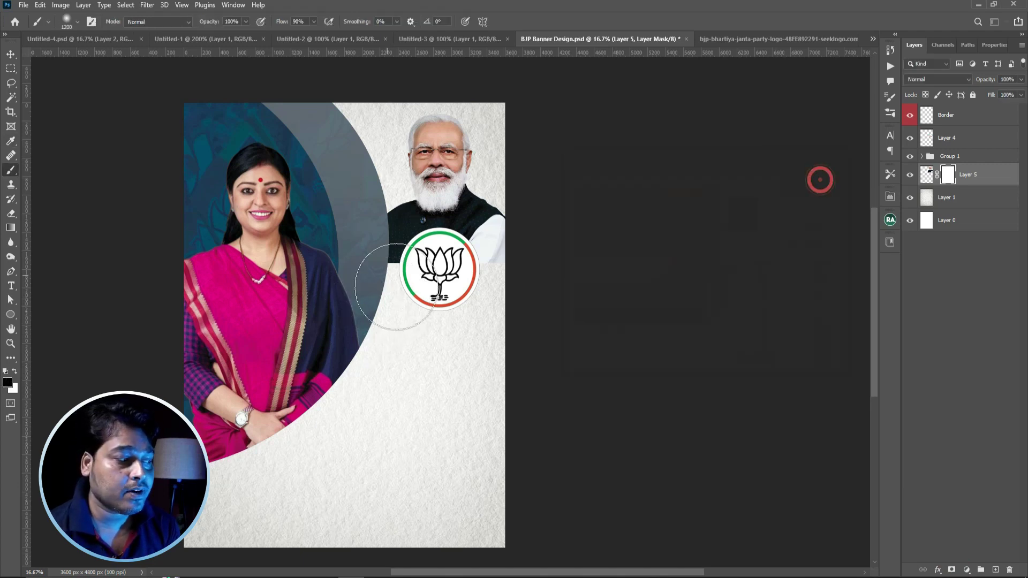
click(388, 298)
drag(388, 298, 493, 304)
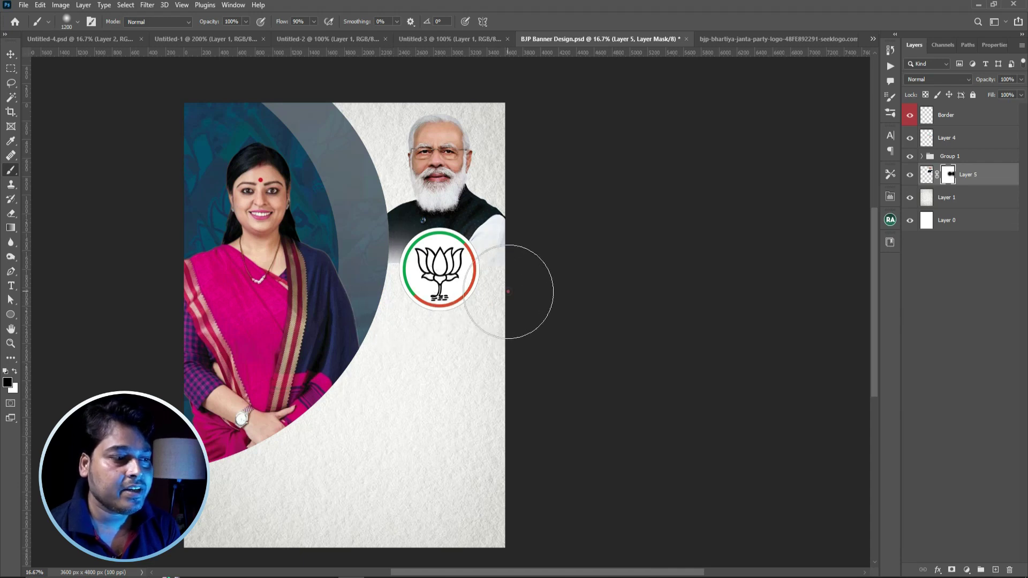
With a larger soft brush, fade the portrait further beneath the logo
key(bracketright)
click(461, 309)
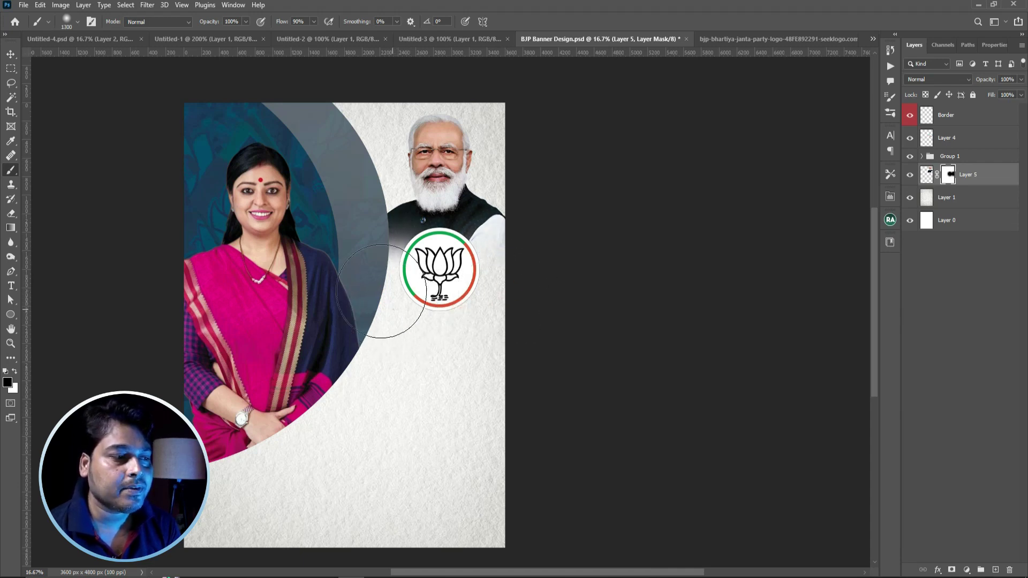
drag(485, 292, 440, 314)
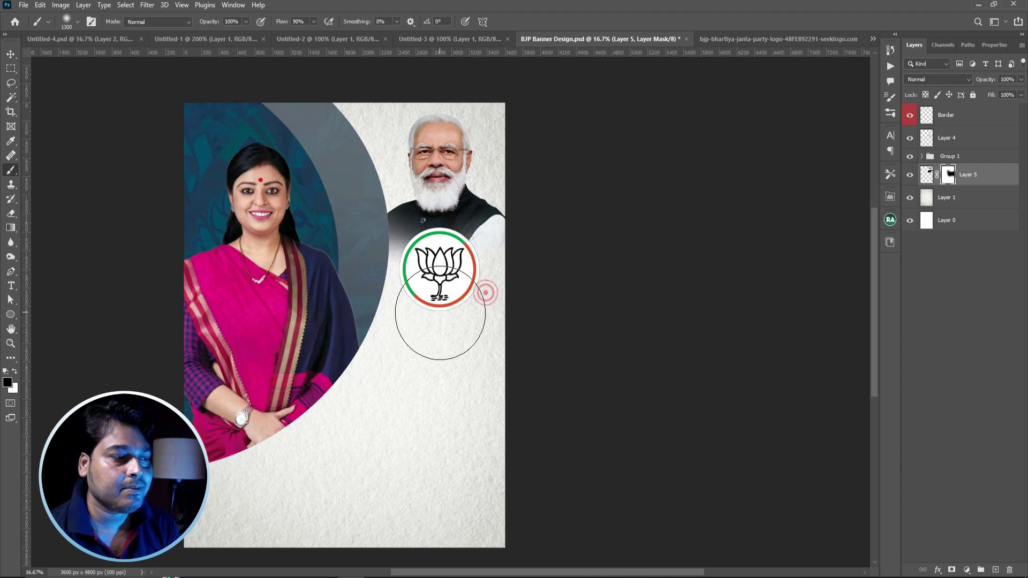
key(v)
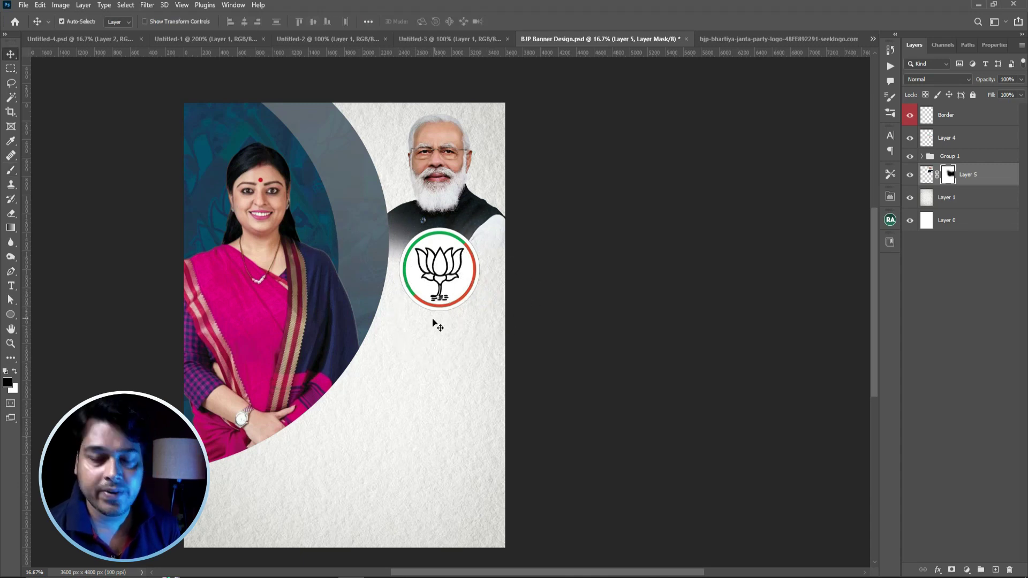
click(430, 319)
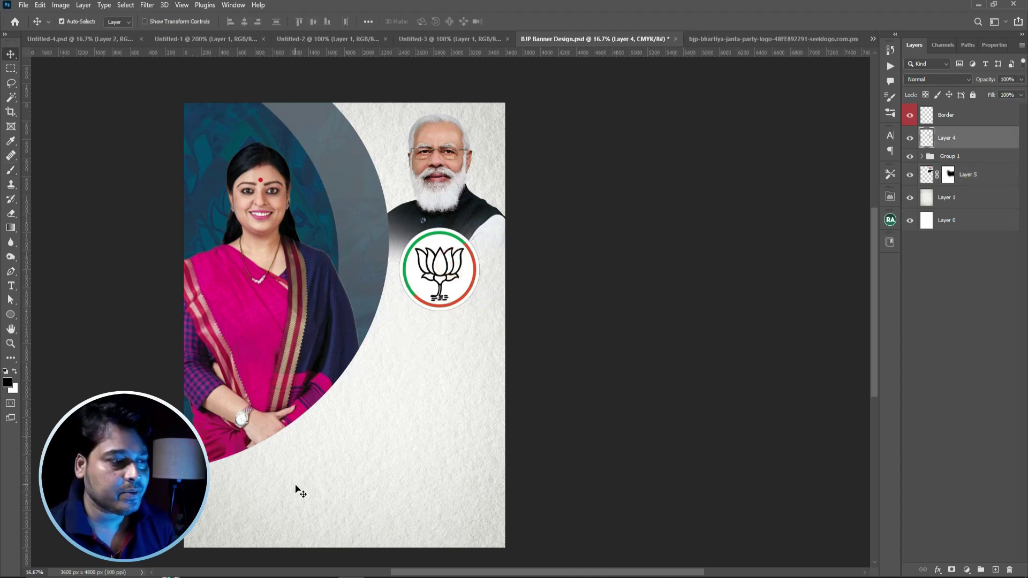
Draw a wide rectangle across the lower part of the poster
drag(286, 513, 283, 479)
click(11, 314)
right_click(12, 315)
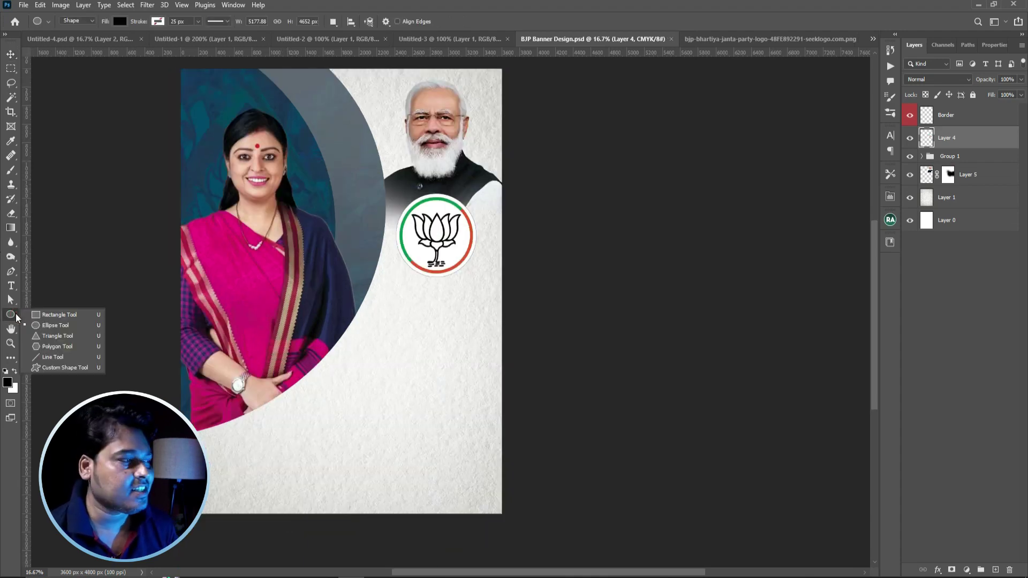
click(51, 315)
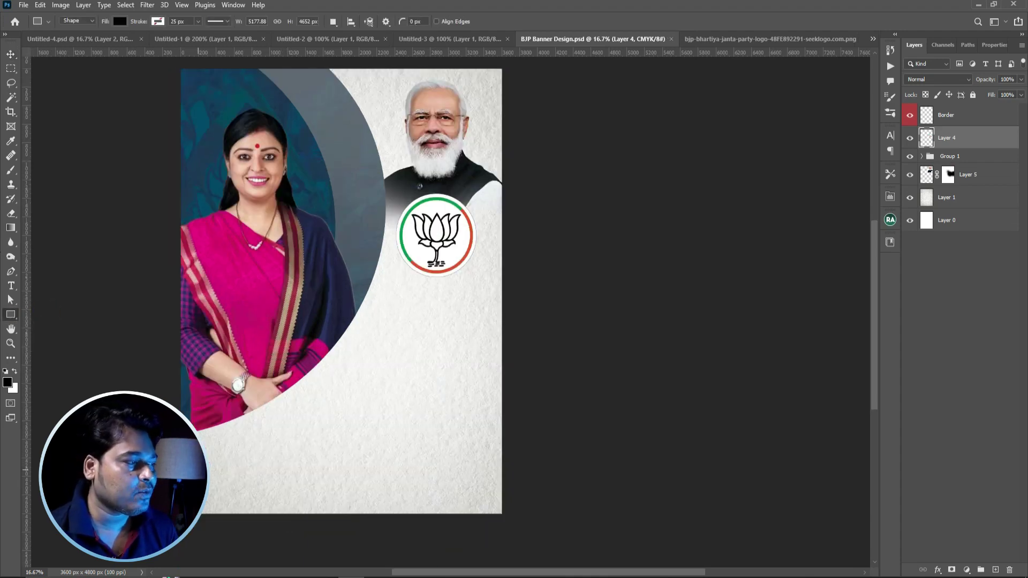
drag(208, 469, 478, 497)
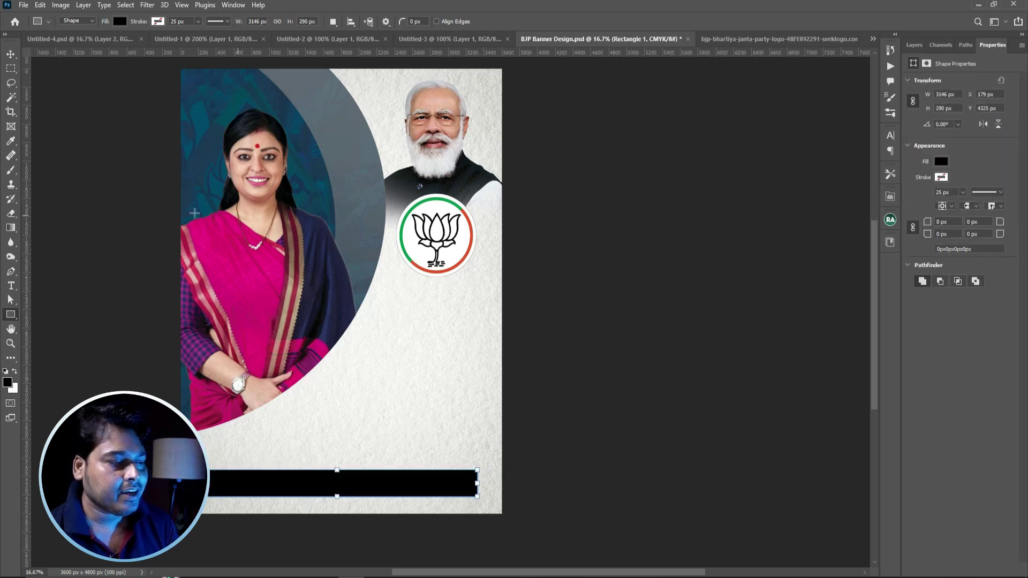
Fill the rectangle with orange C0 M70 Y100 K0 (#f37021)
click(119, 22)
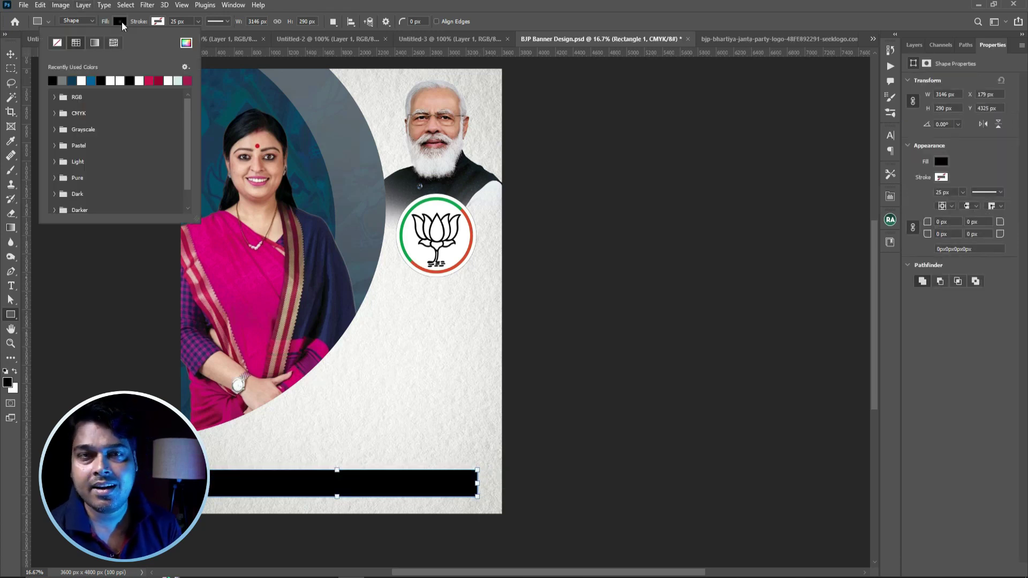
click(186, 43)
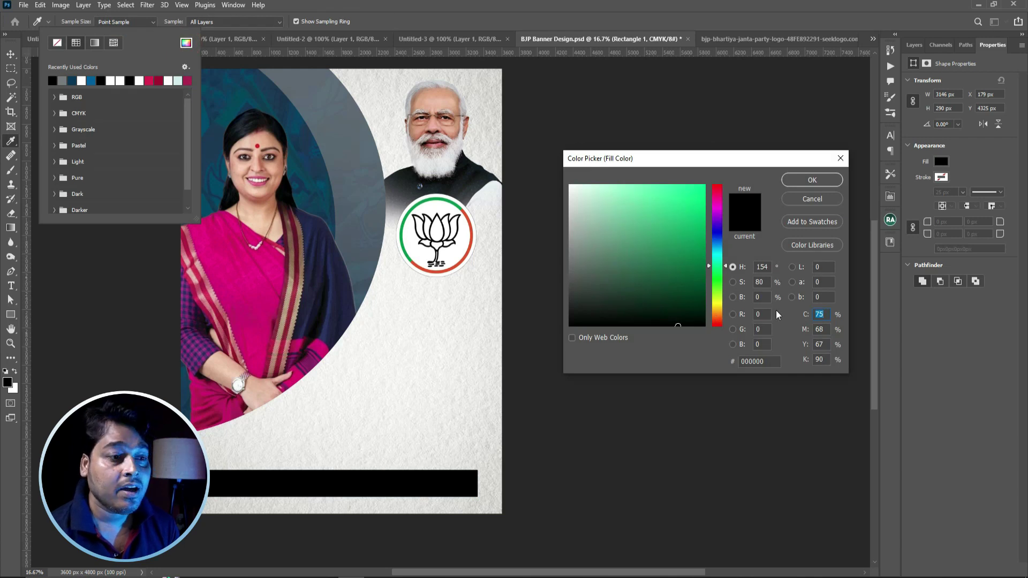
text(0)
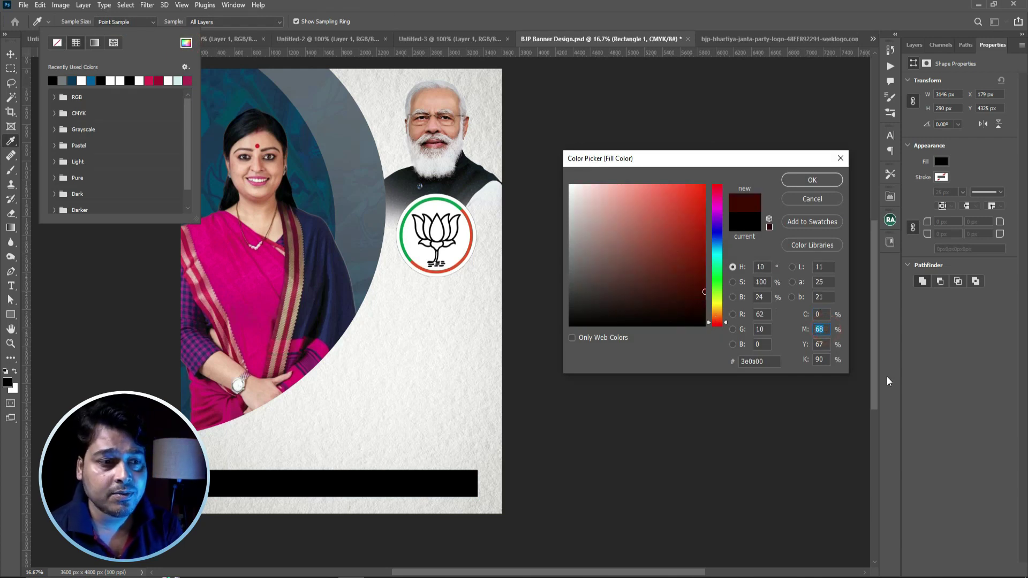
text(70)
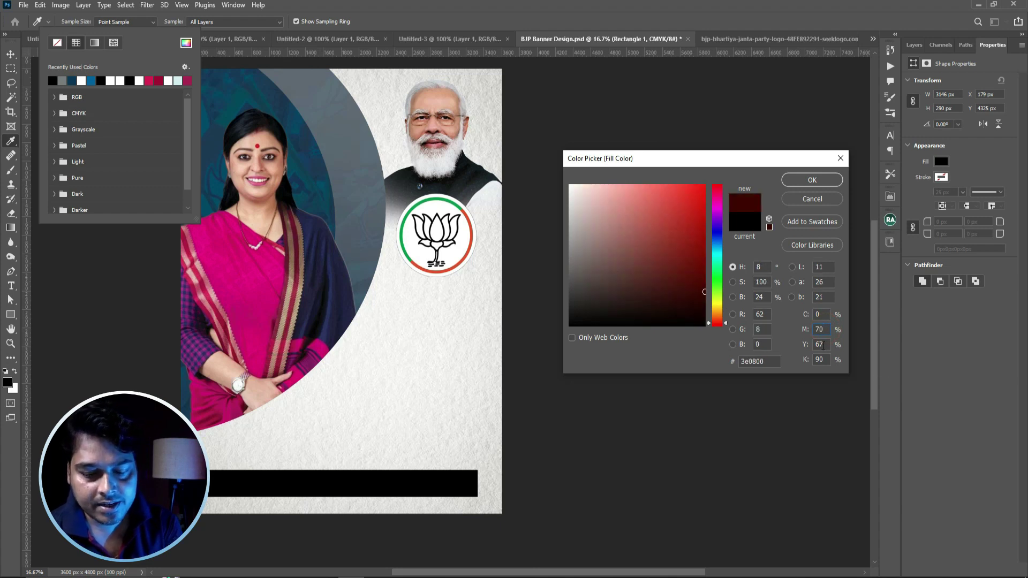
double_click(823, 345)
text(100)
key(Tab)
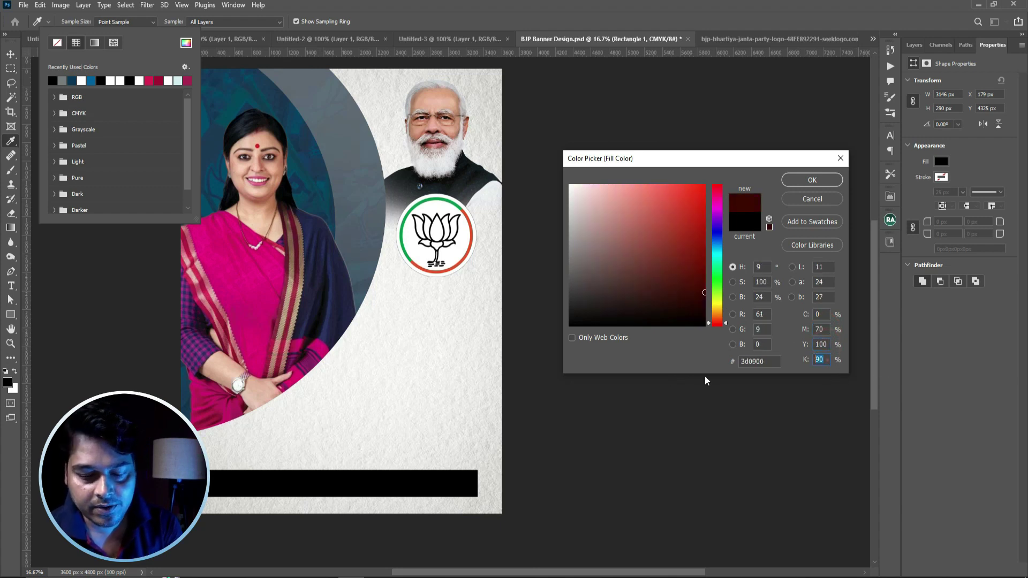
text(0)
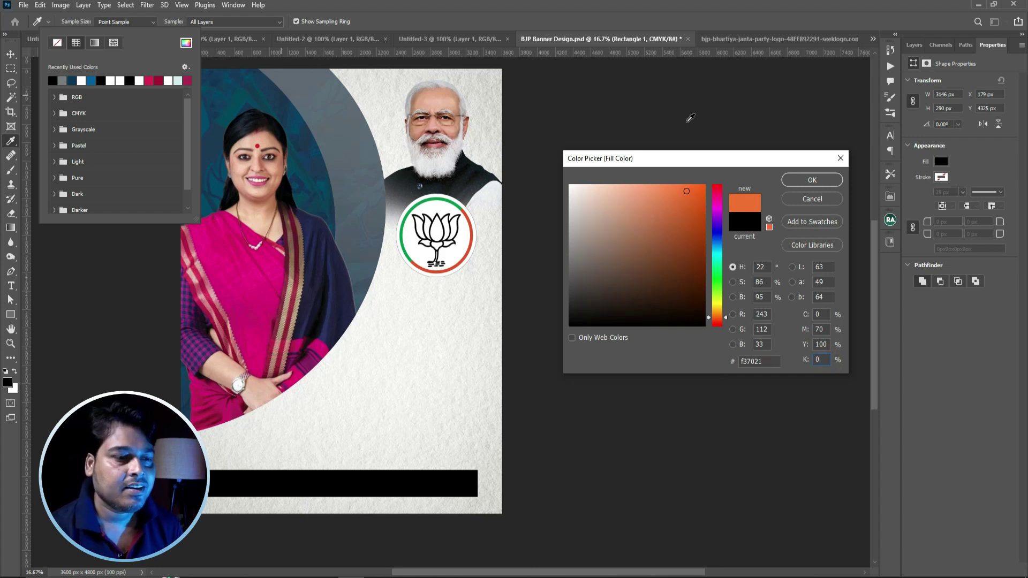
click(792, 183)
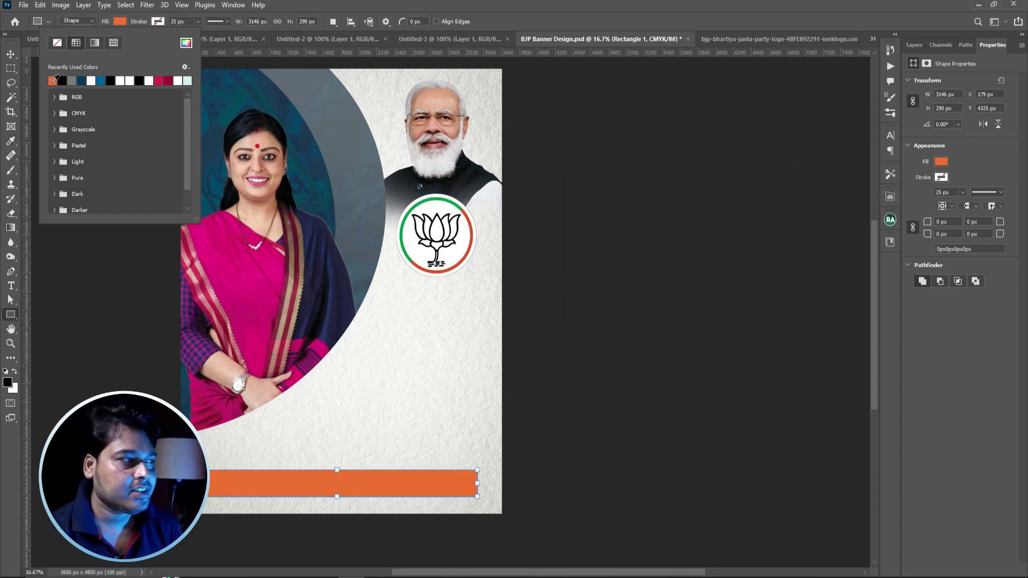
click(9, 54)
Resize the orange bar to 3600 × 188 px at the bottom and stack a duplicate above
drag(325, 472, 309, 480)
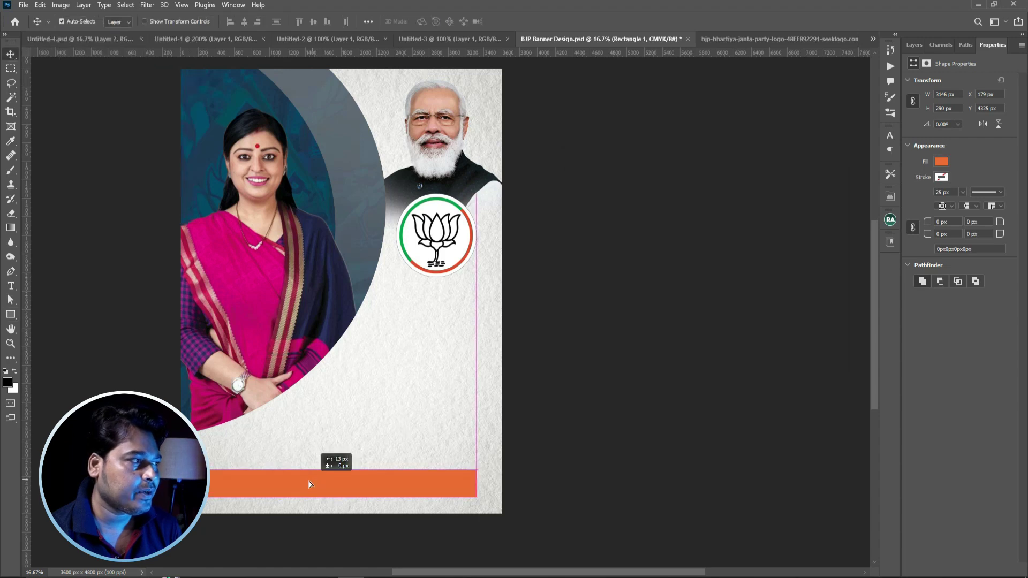
key(ctrl+t)
drag(461, 491, 501, 490)
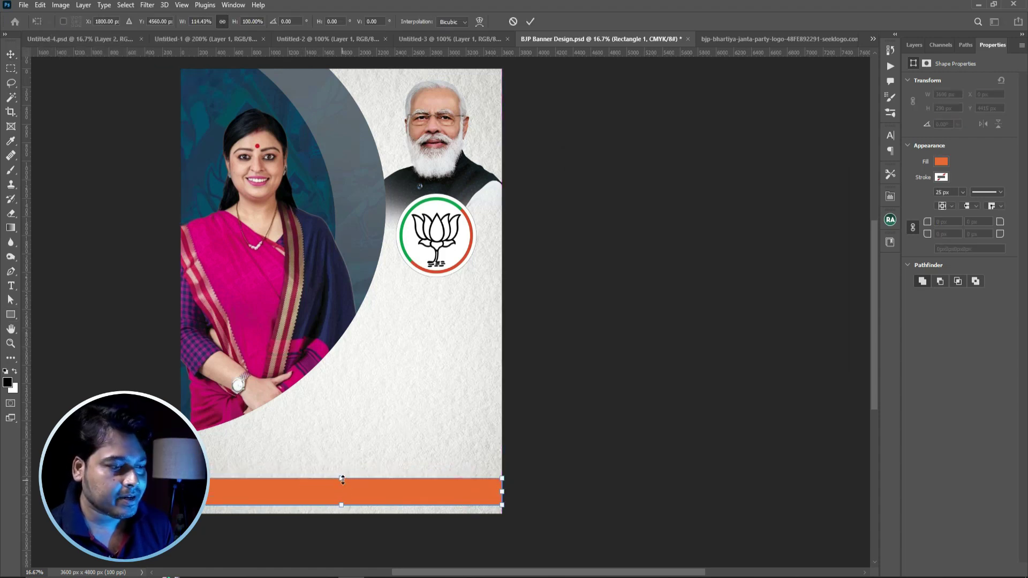
drag(343, 479, 345, 488)
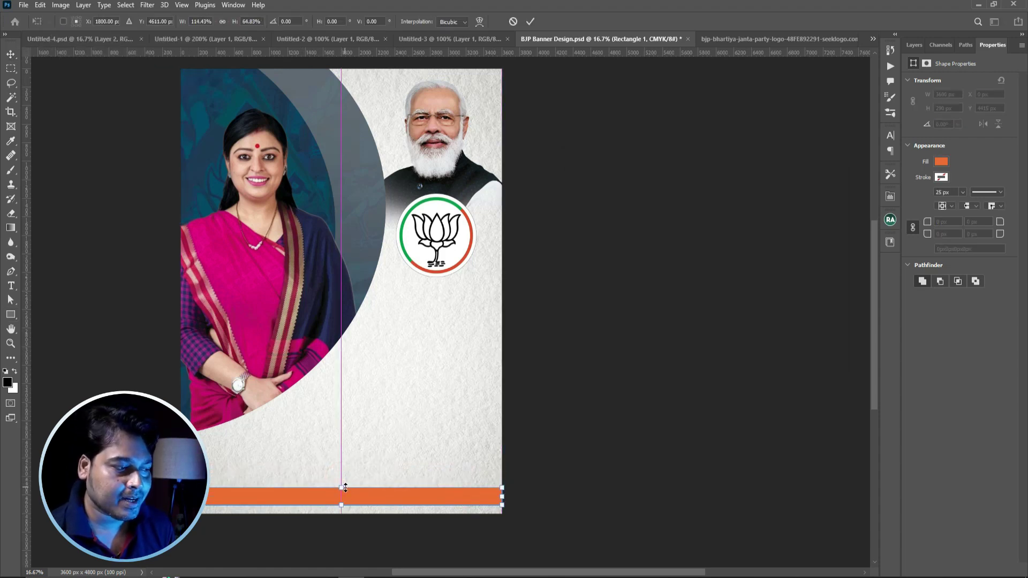
double_click(361, 500)
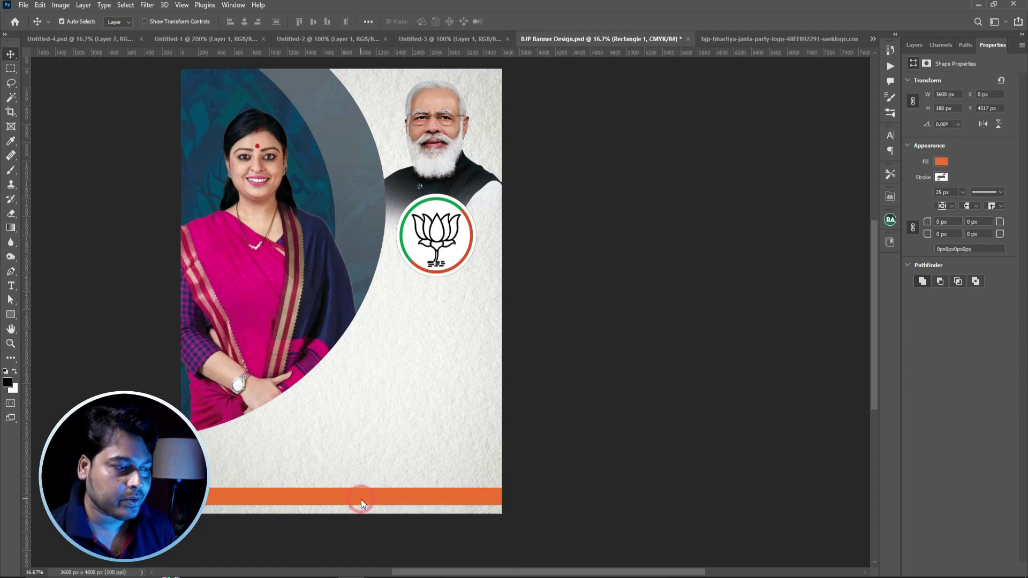
key(ctrl+j)
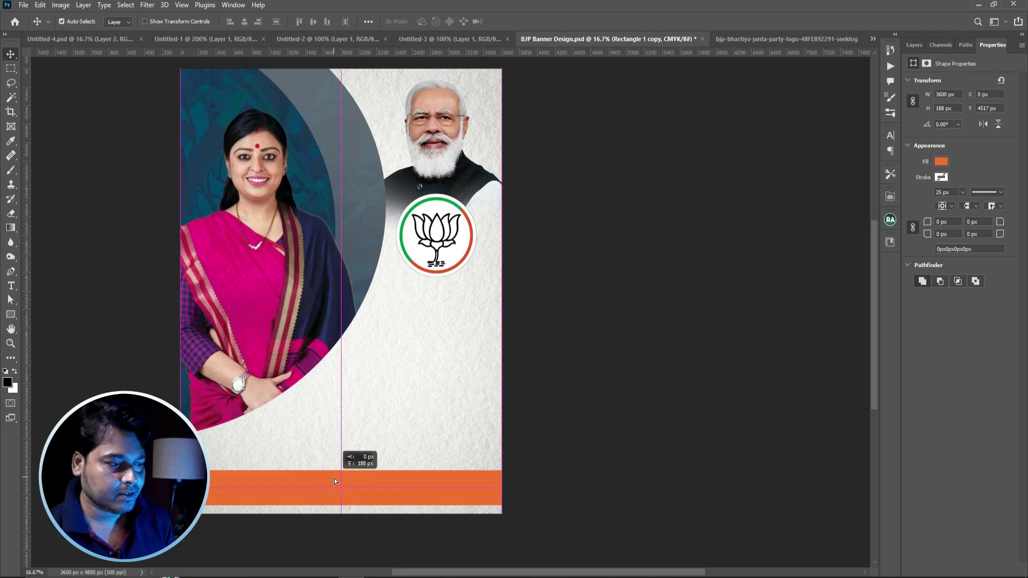
drag(334, 485, 335, 485)
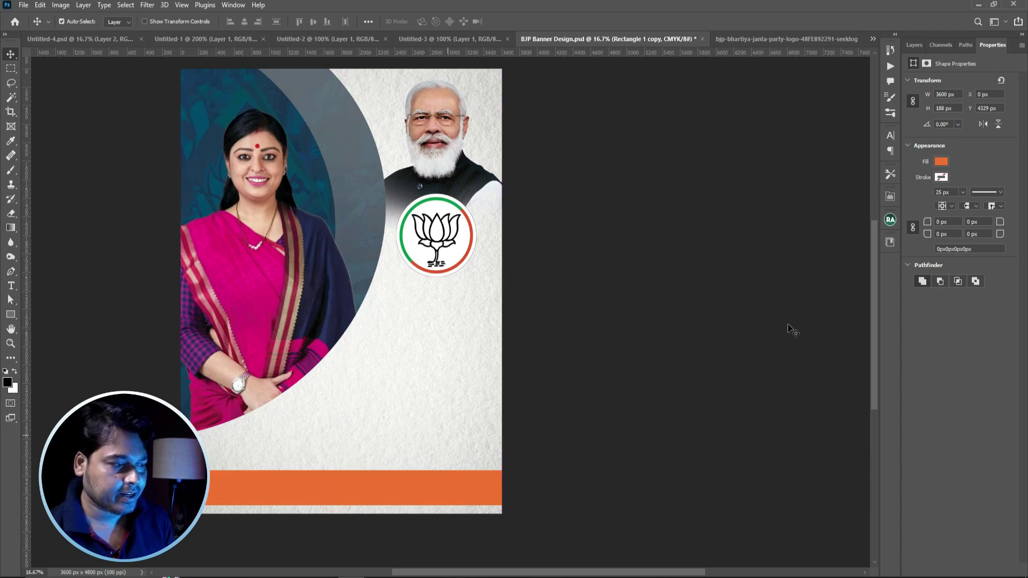
Give the duplicate bar a green #00ac4e Color Overlay
click(941, 162)
click(1014, 183)
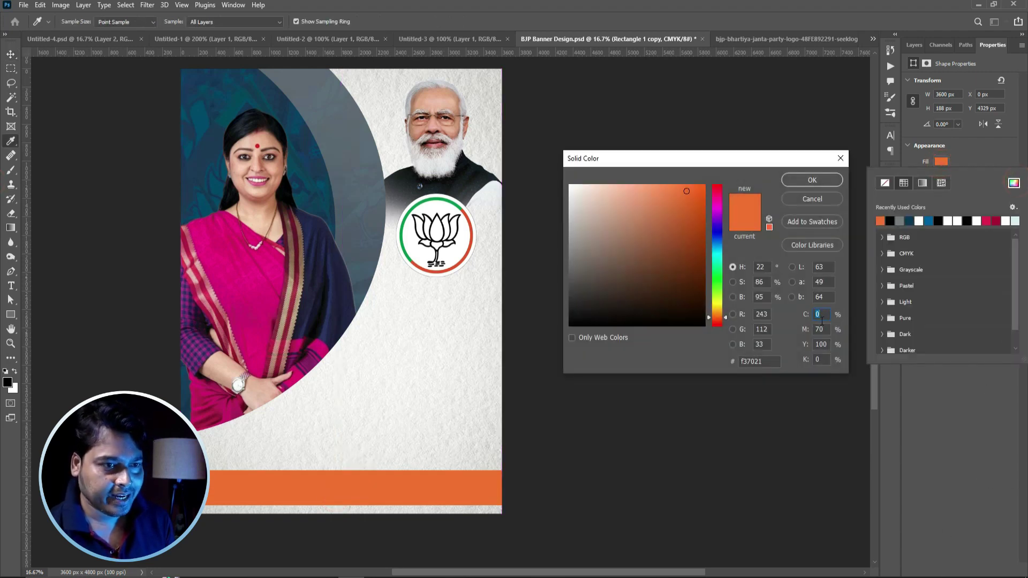
click(812, 198)
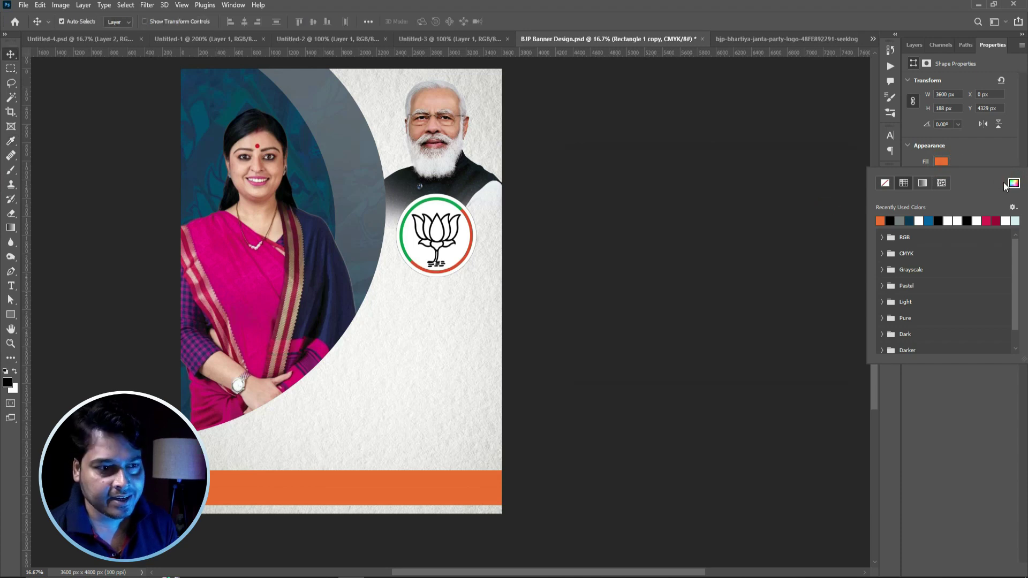
click(1013, 183)
click(841, 159)
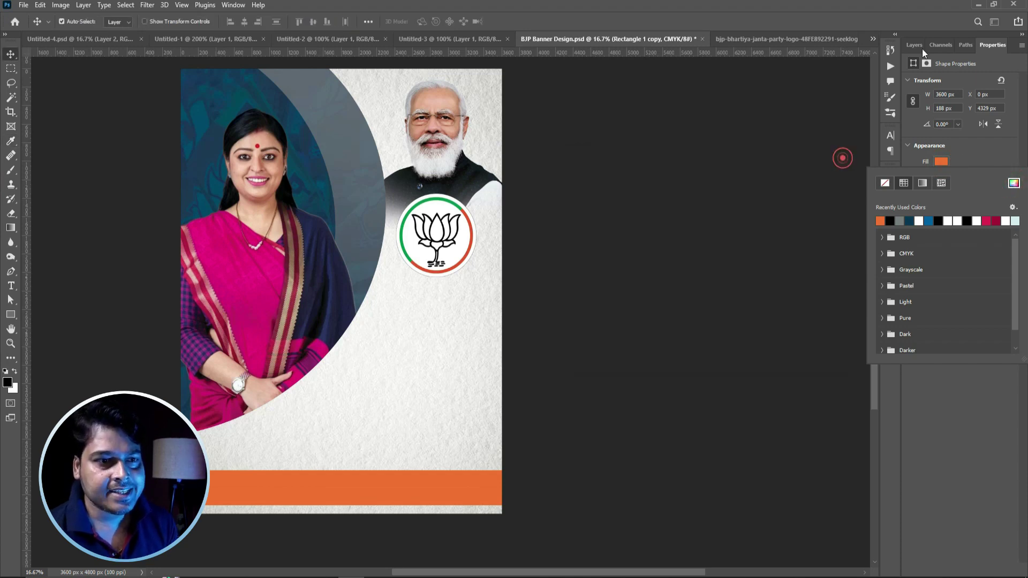
click(914, 45)
click(937, 570)
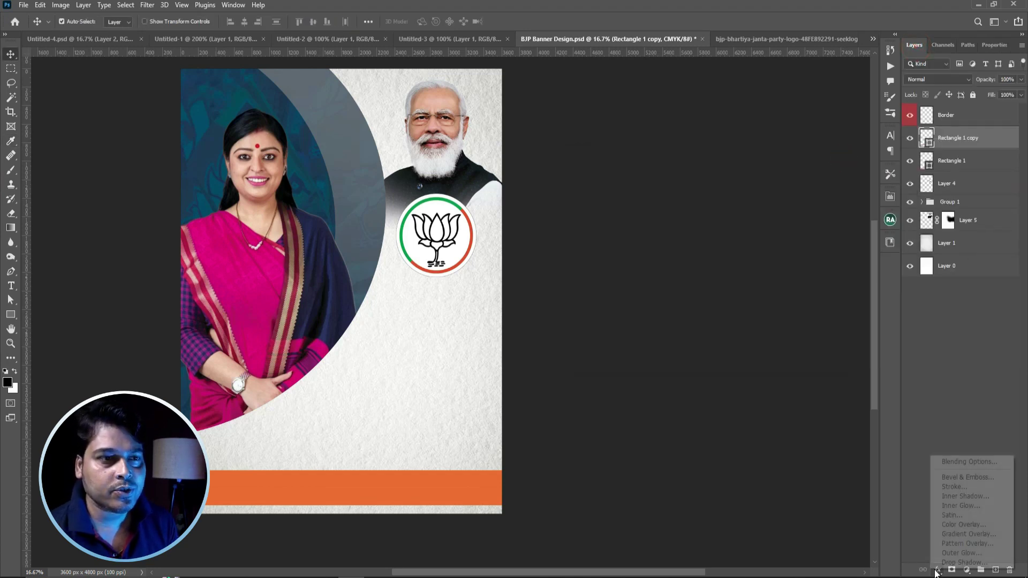
click(959, 524)
click(748, 182)
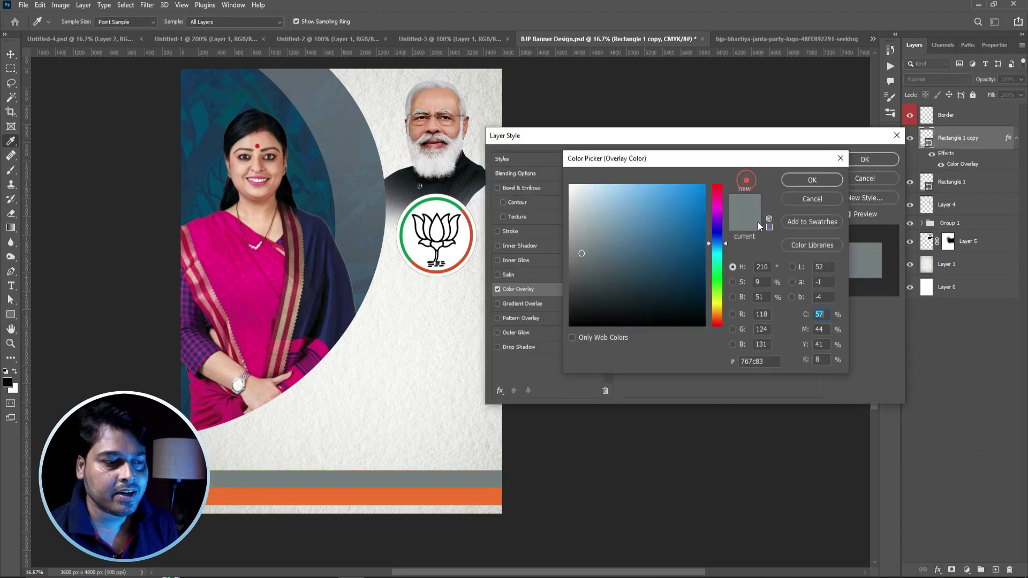
click(716, 279)
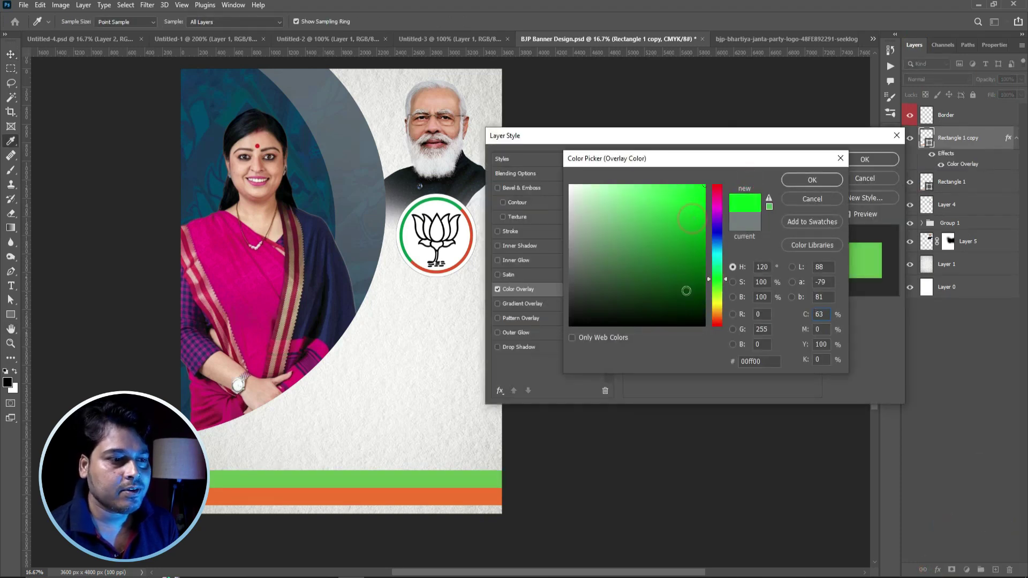
double_click(826, 314)
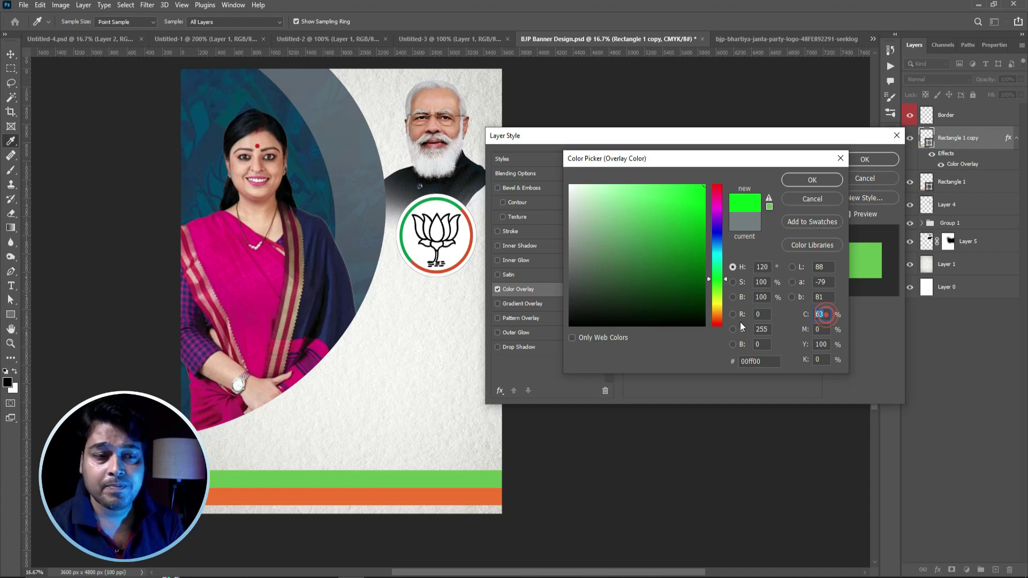
text(10)
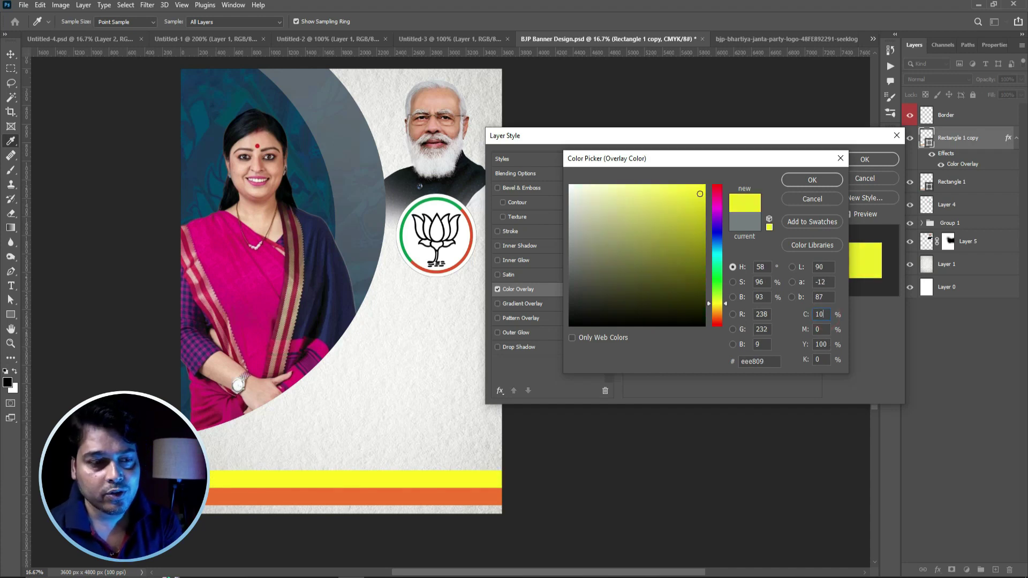
text(0)
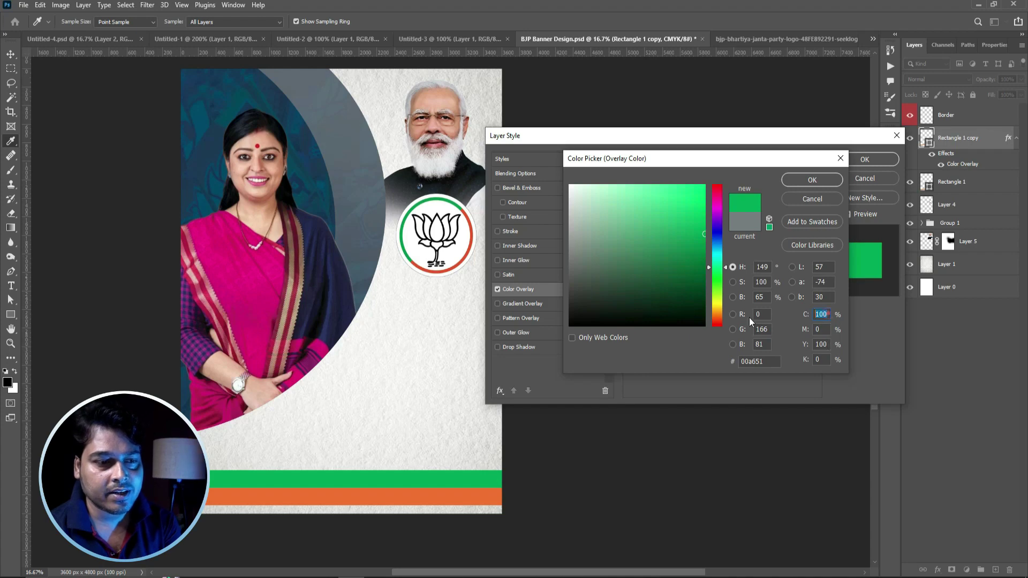
text(89)
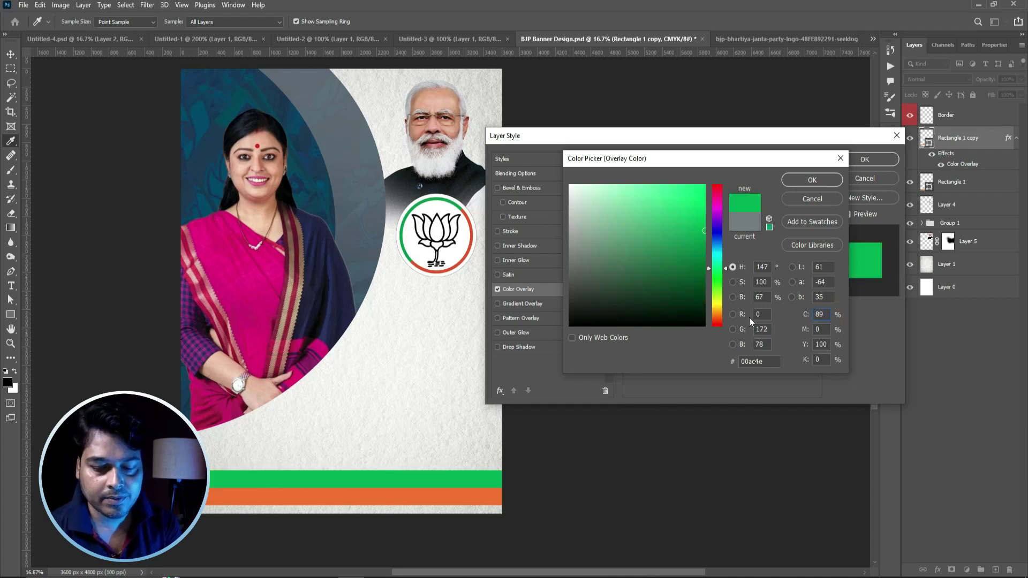
key(Return)
key(Return)
Slim the green stripe to about 52% of its height from the top
key(ctrl+plus)
key(ctrl+plus)
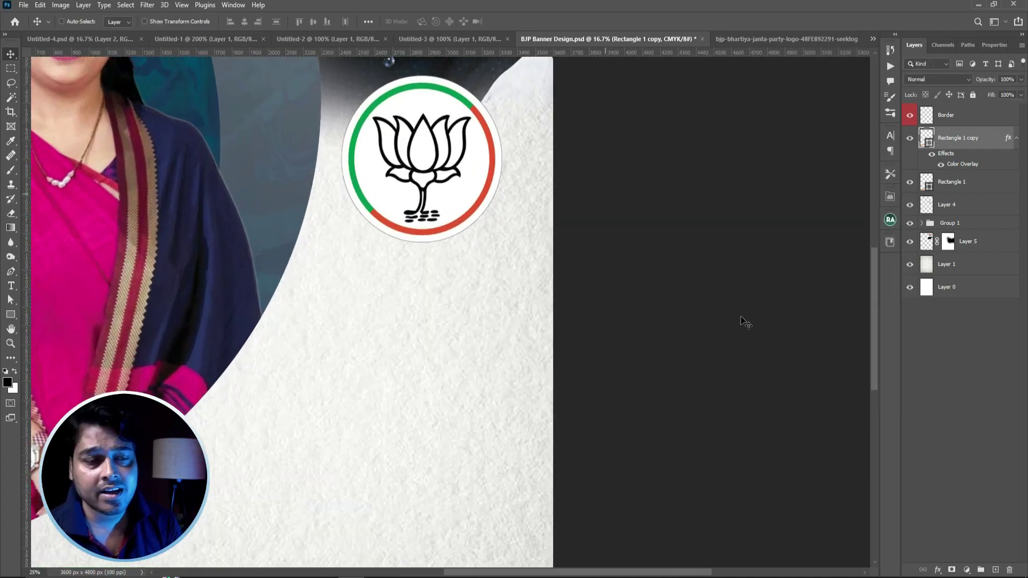
key(ctrl+t)
drag(443, 399, 572, 370)
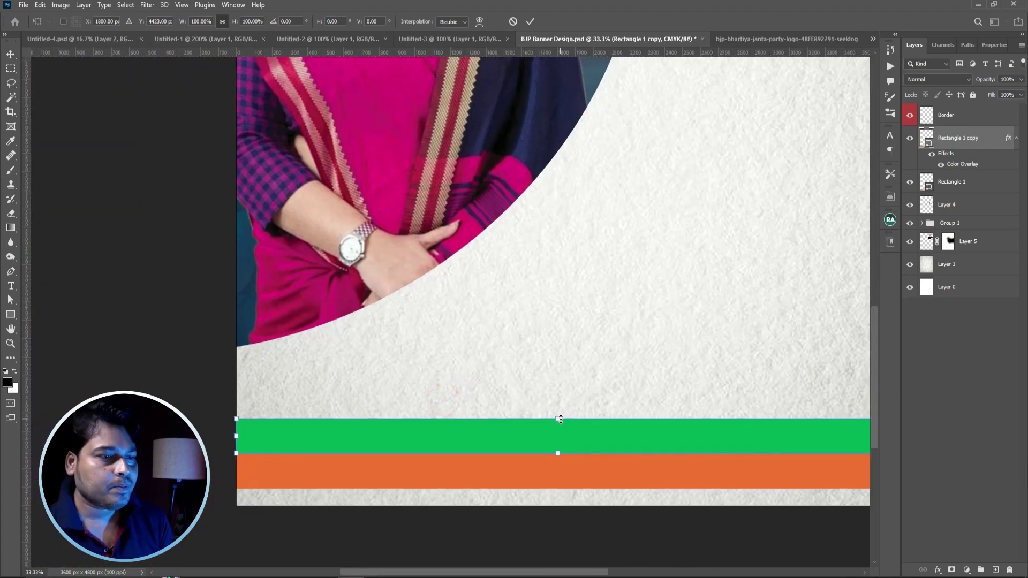
drag(557, 419, 558, 437)
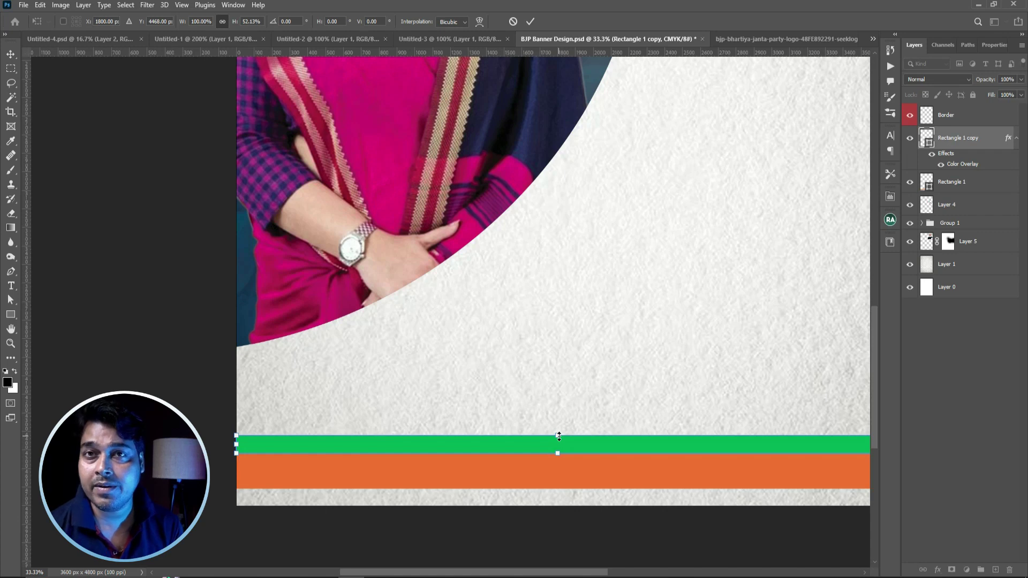
key(Return)
Group the orange and green stripes into Group 2
key(ctrl+minus)
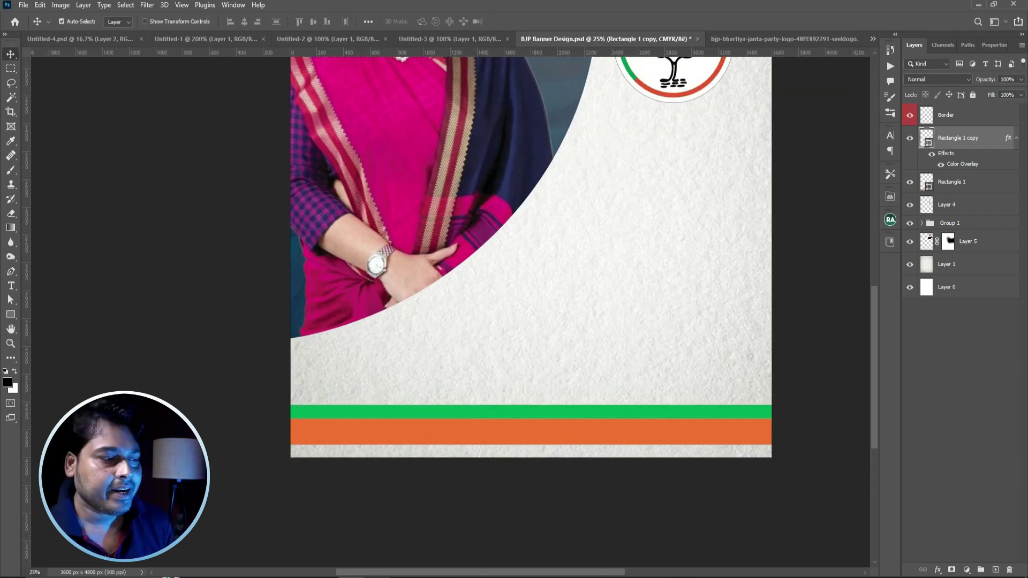
key(ctrl+g)
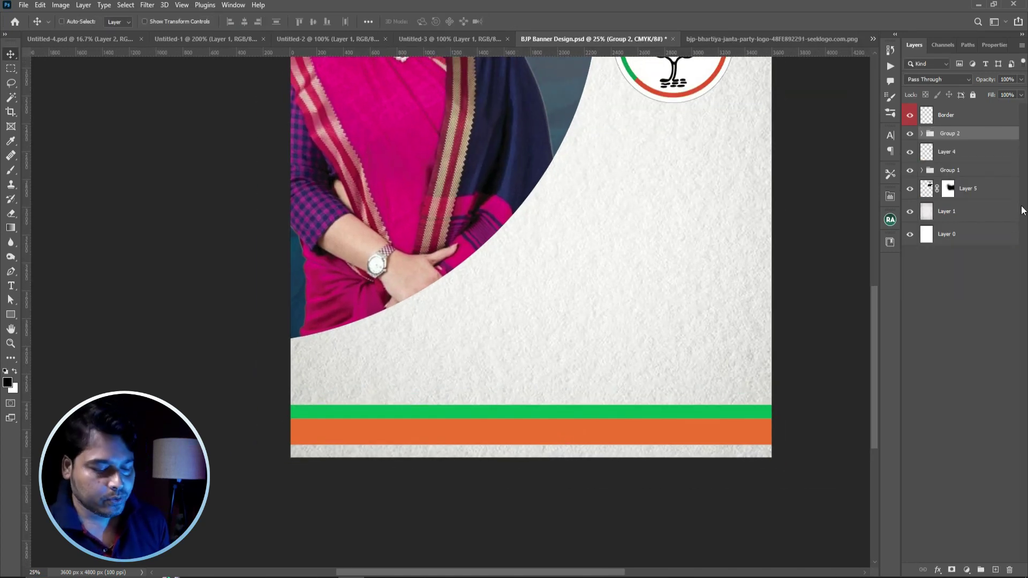
key(ctrl+minus)
drag(511, 324, 507, 381)
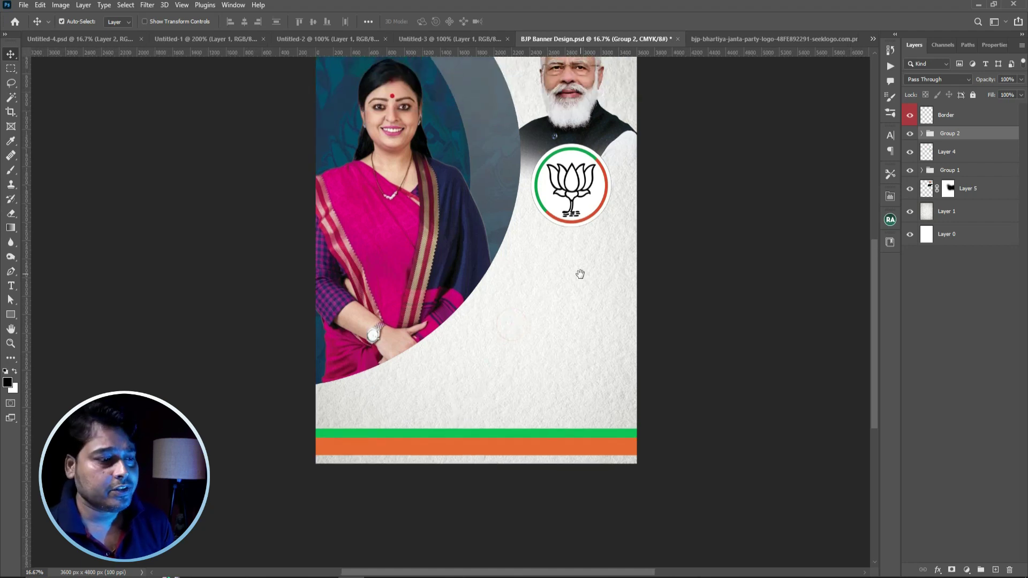
drag(580, 273, 549, 291)
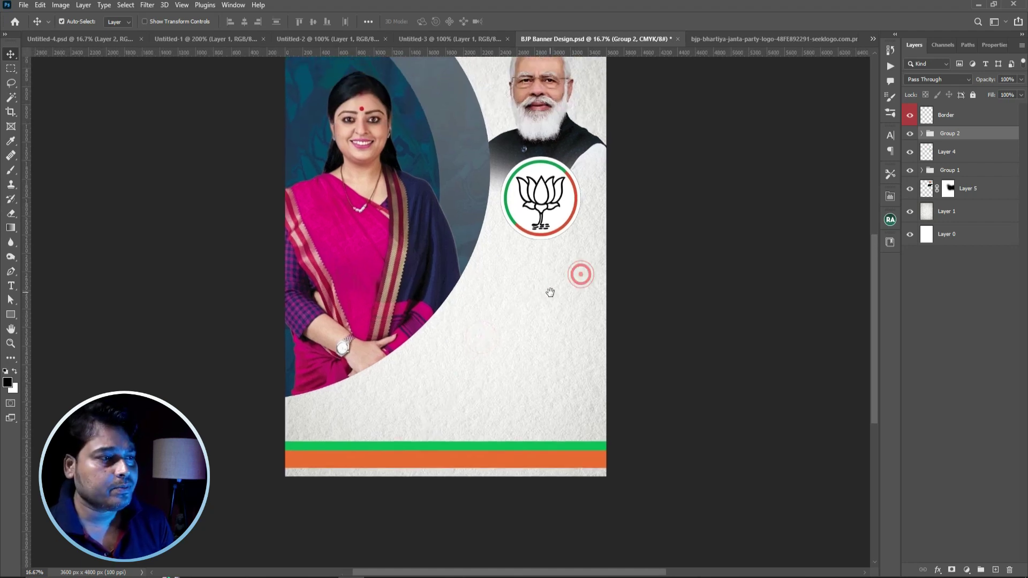
Select the three leader photo layers in Untitled-4 and drag them into the banner
click(202, 39)
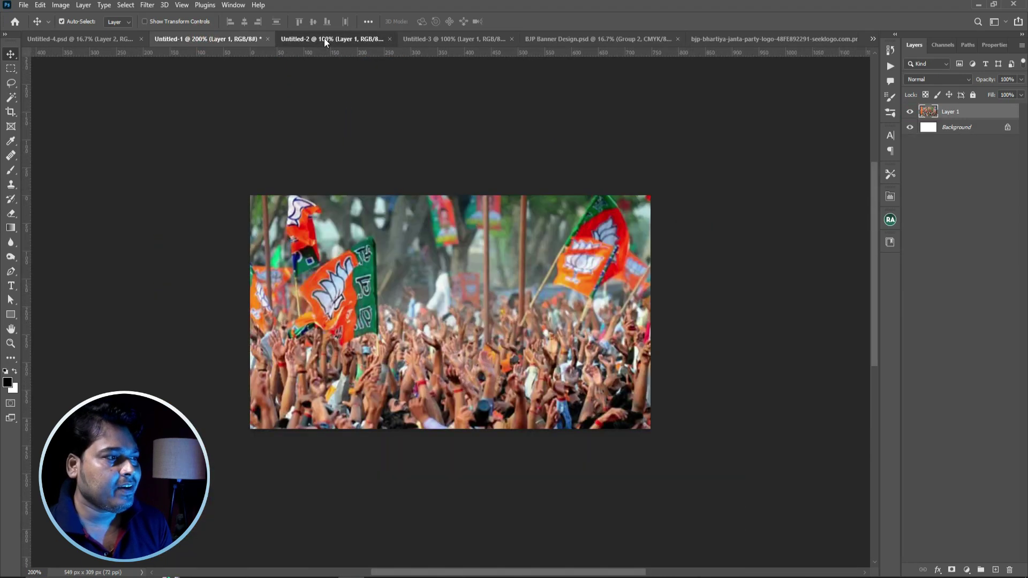
click(80, 39)
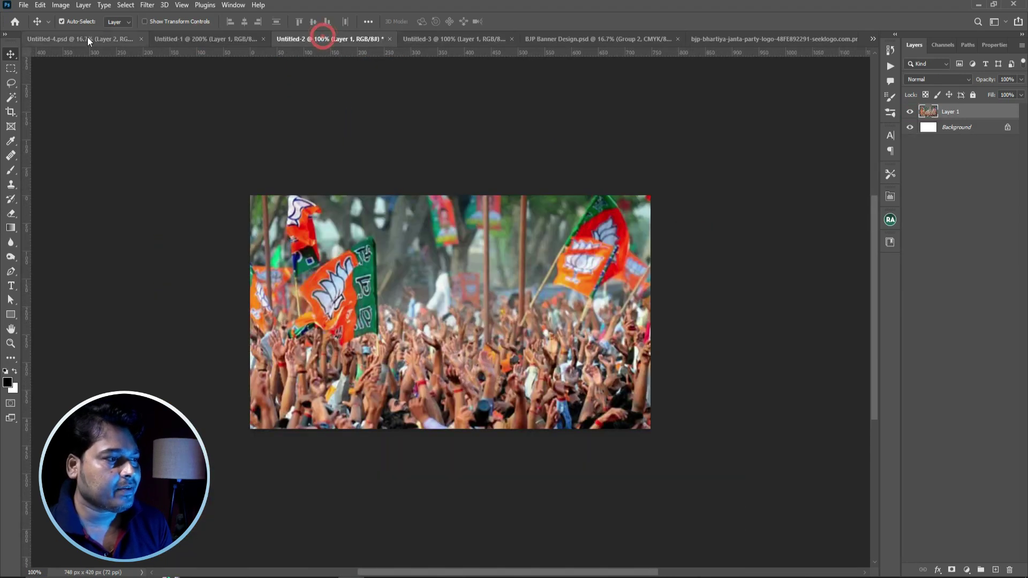
drag(330, 286, 337, 265)
drag(423, 270, 433, 279)
key(ctrl+s)
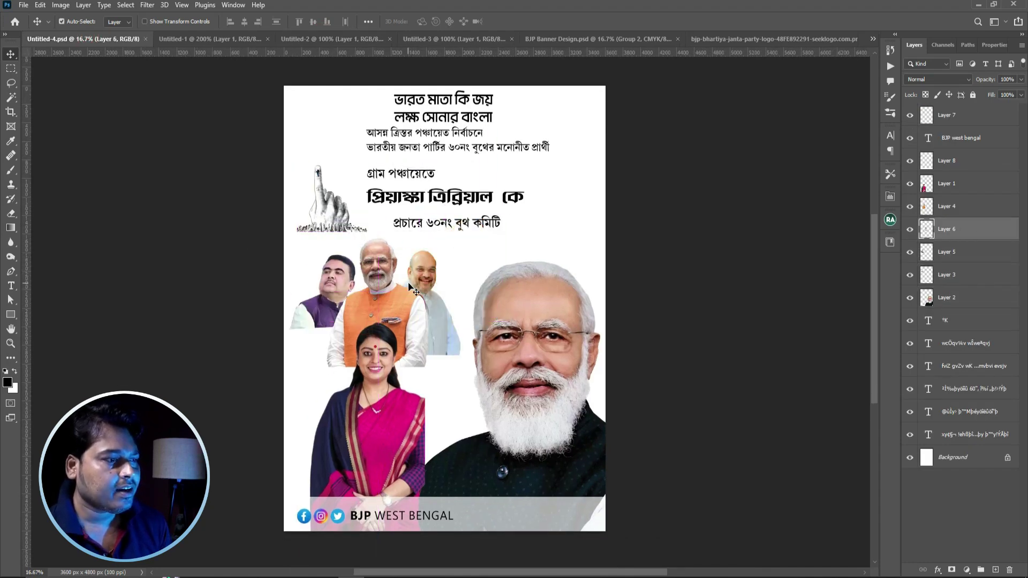
shift+click(374, 273)
shift+click(337, 276)
mouse_move(382, 271)
mouse_down()
mouse_move(502, 51)
mouse_move(445, 215)
mouse_up()
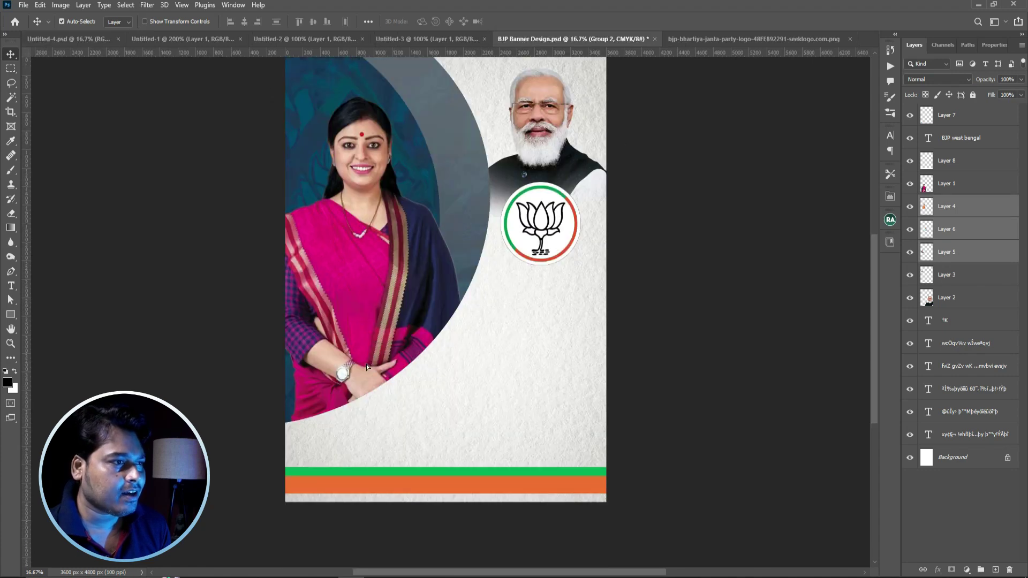
drag(366, 364, 383, 396)
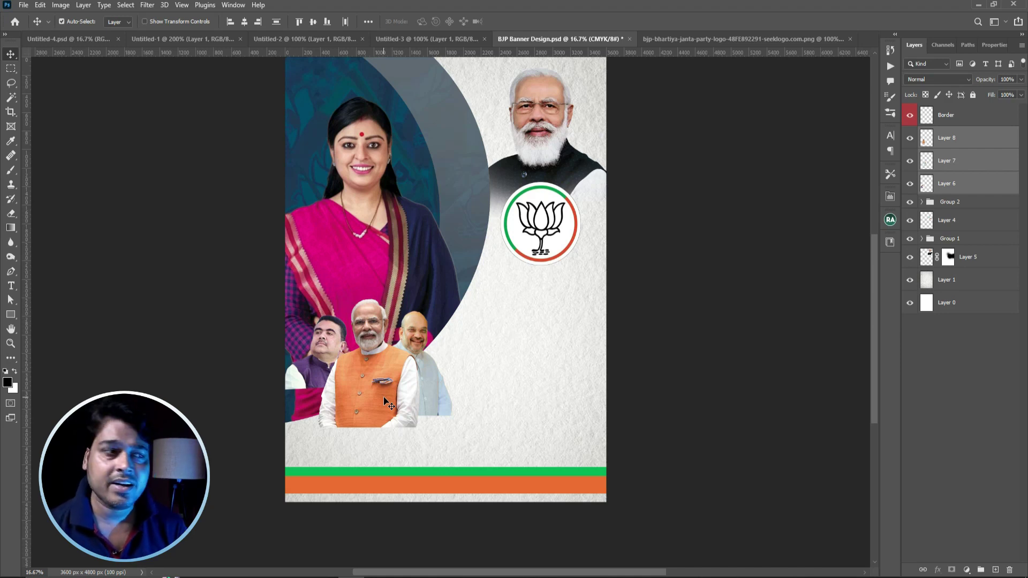
Scale the leaders' photo to sit just above the stripes and group it as Group 3
key(ctrl+t)
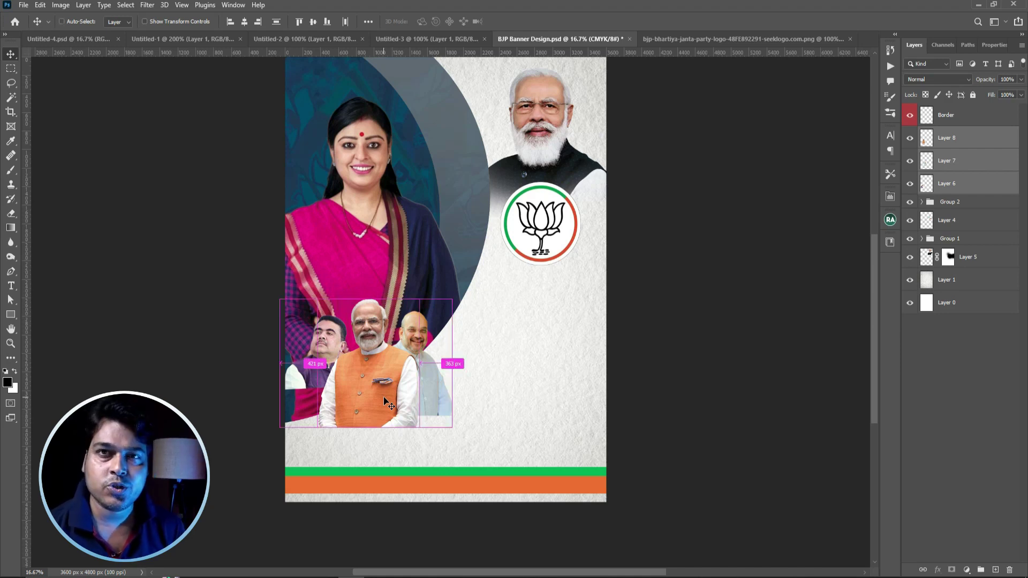
drag(452, 427, 464, 438)
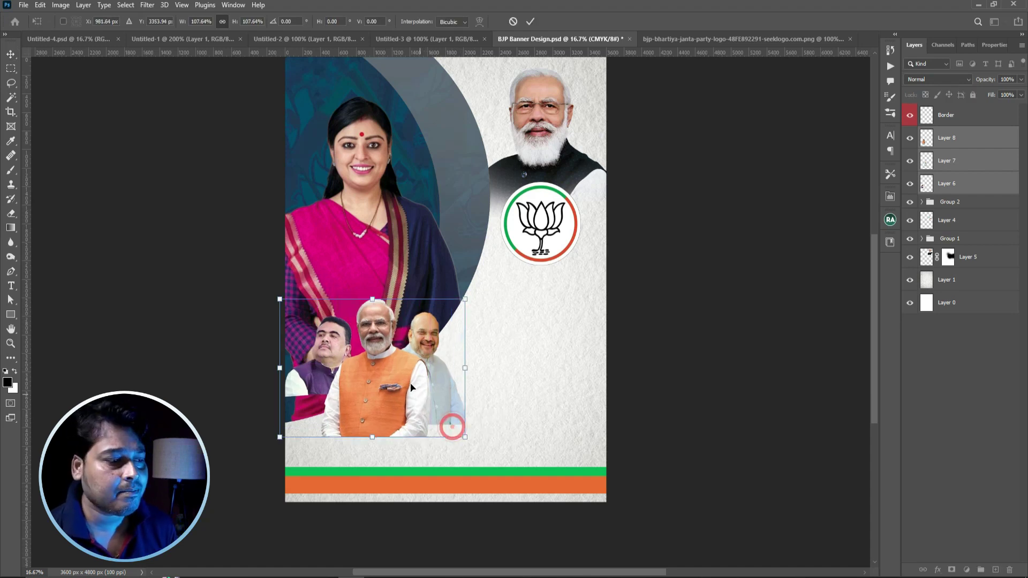
mouse_move(448, 333)
mouse_down()
mouse_move(449, 390)
mouse_move(445, 370)
mouse_up()
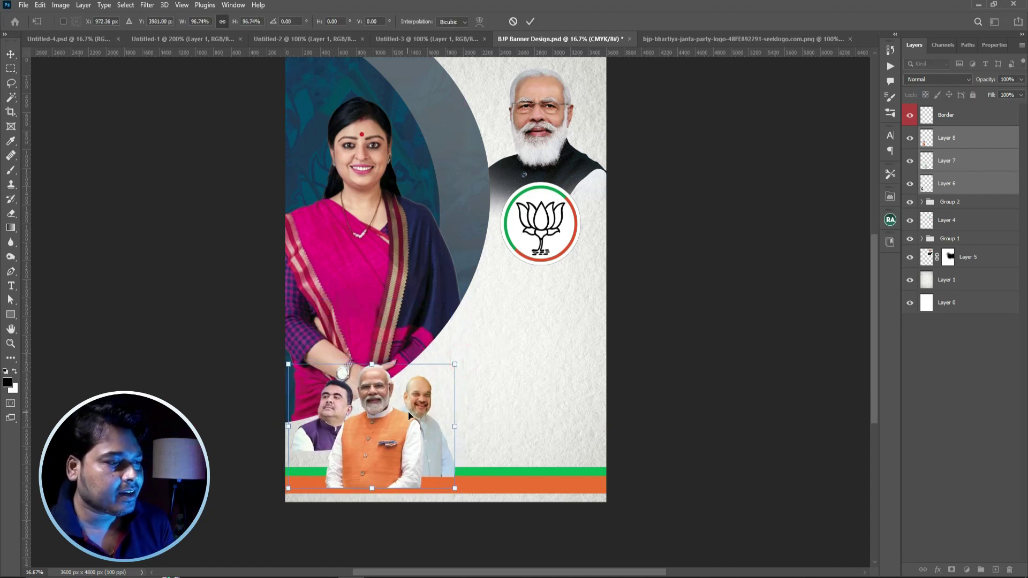
drag(397, 422, 409, 399)
key(Return)
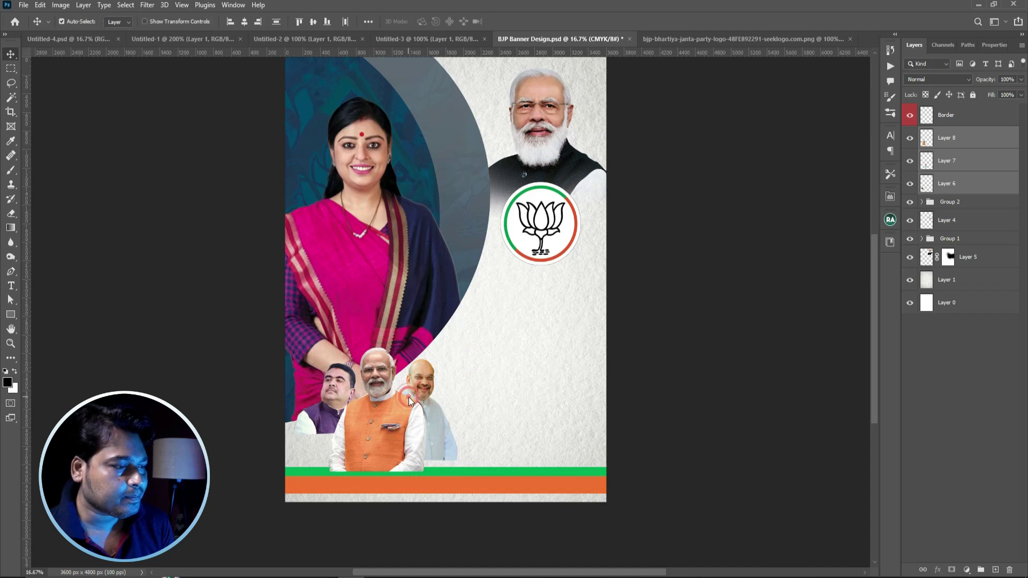
key(ctrl+g)
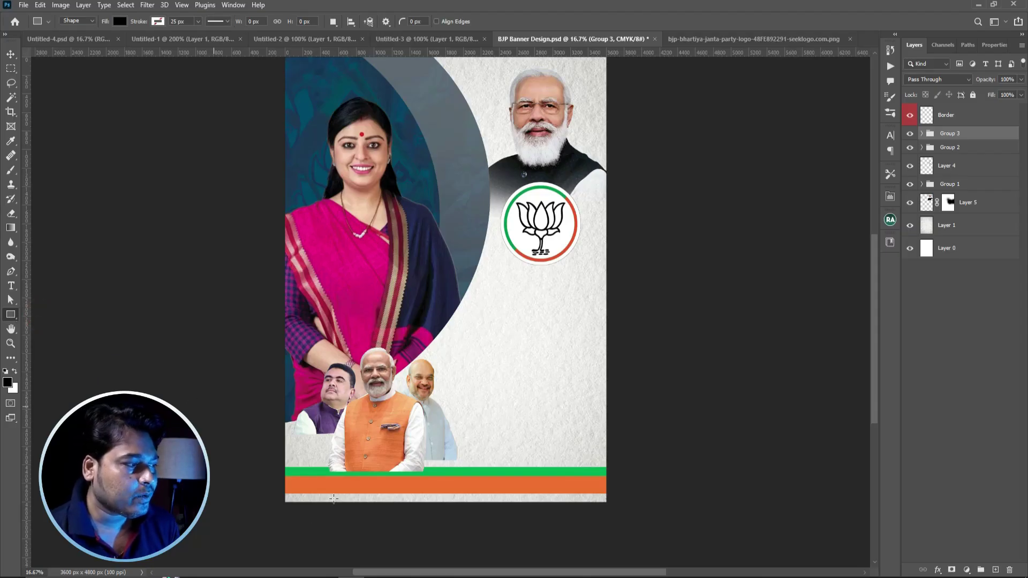
Draw a wide box below the leaders with 138 px rounded corners
drag(295, 433, 456, 473)
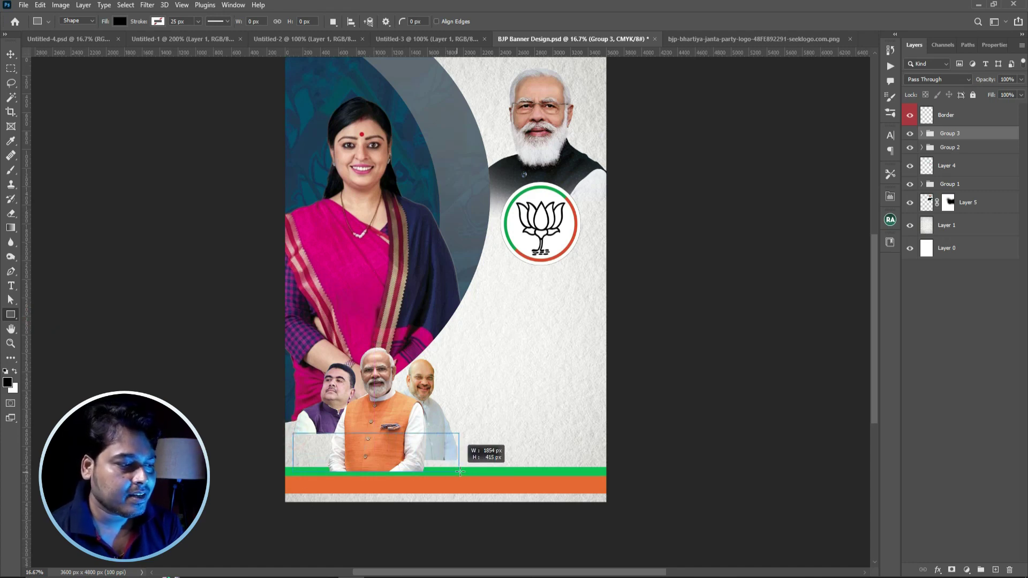
drag(457, 472, 460, 472)
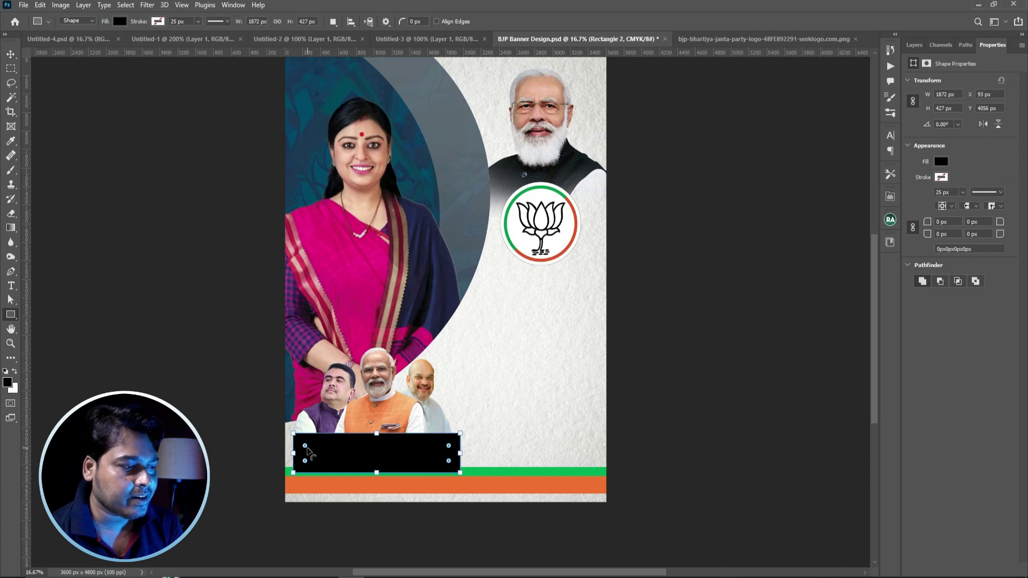
drag(305, 445, 314, 455)
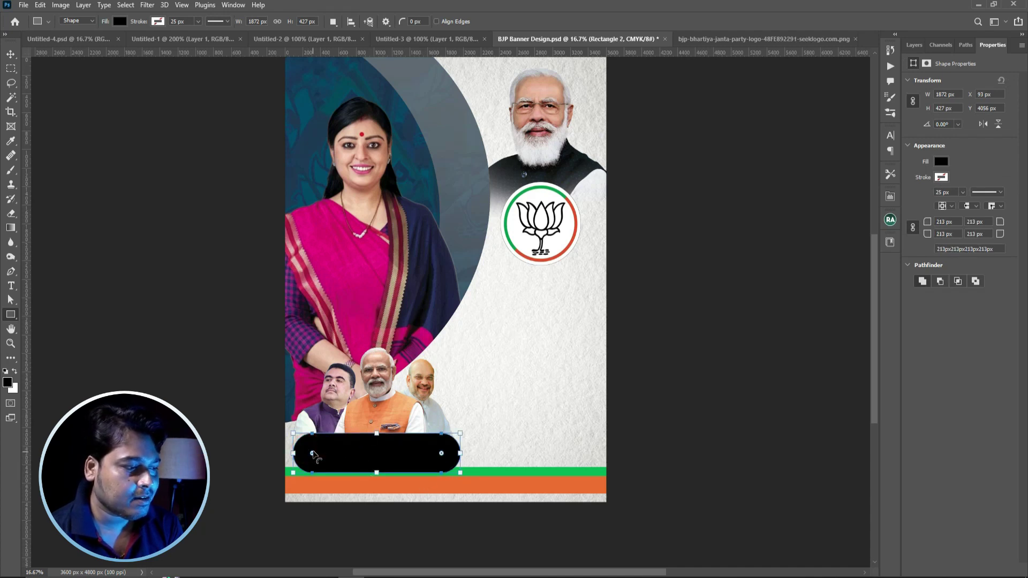
key(ctrl+plus)
key(ctrl+plus)
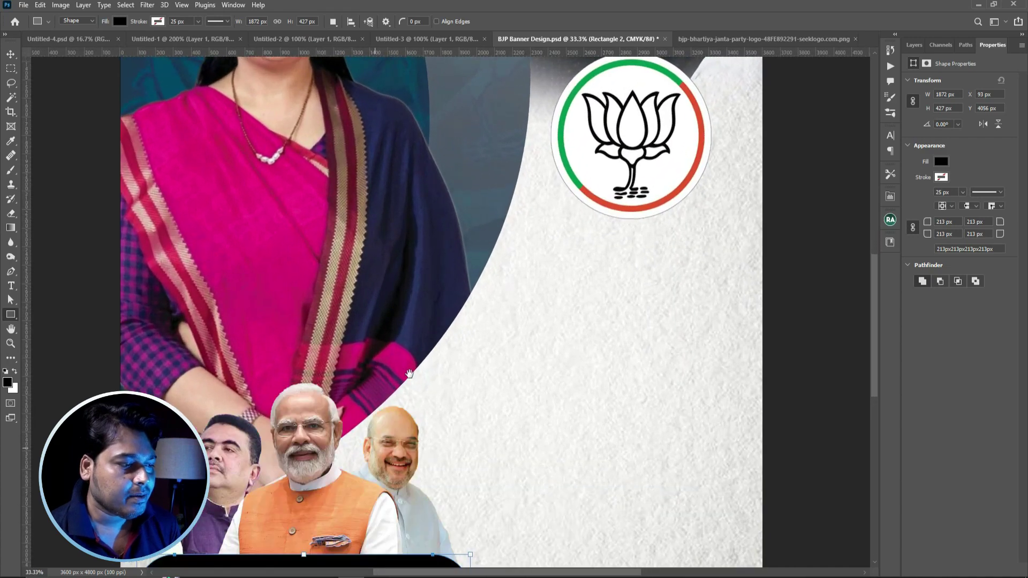
scroll(242, 409, down, 3)
drag(242, 405, 240, 404)
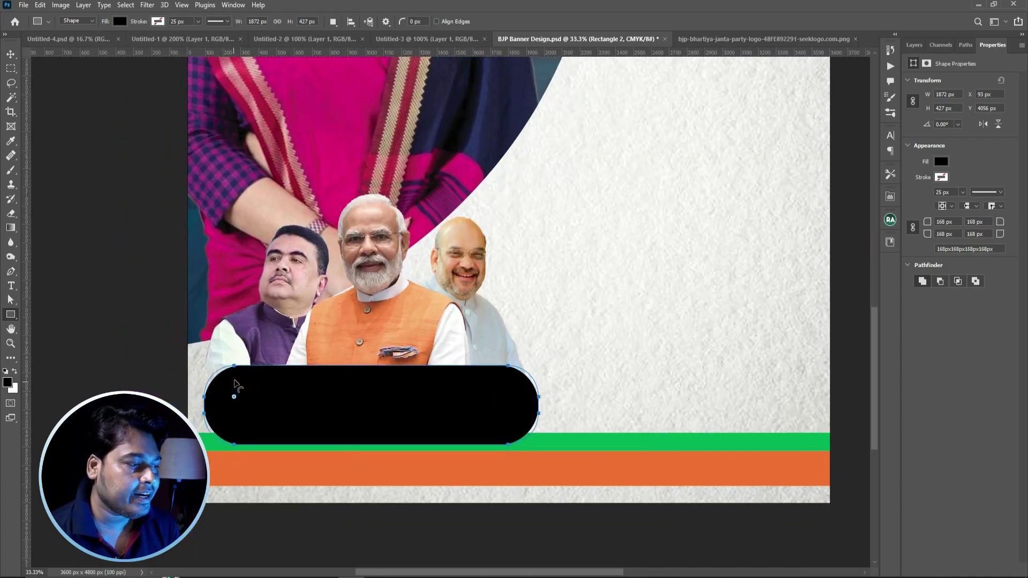
drag(240, 404, 229, 392)
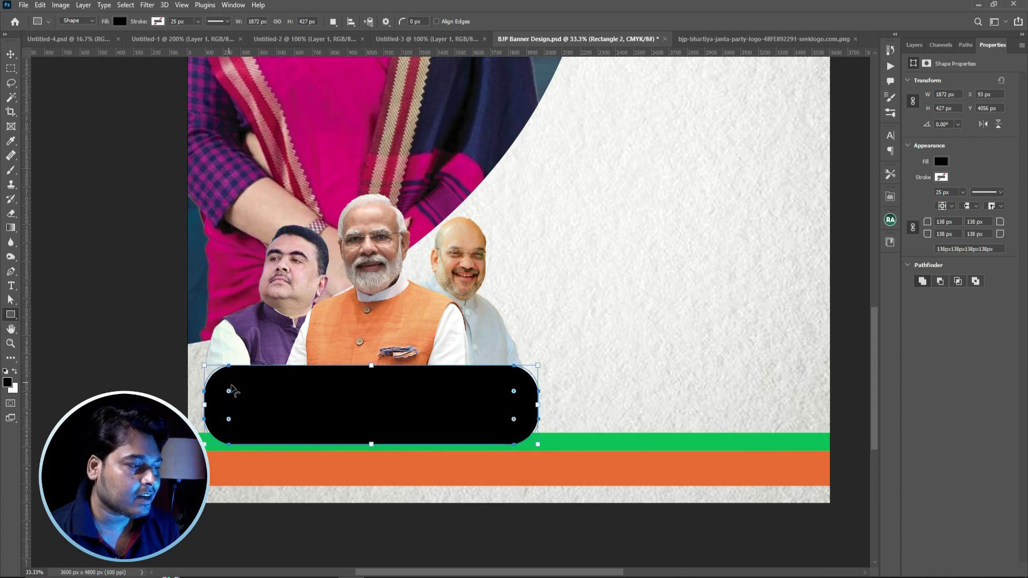
Set the box fill to white and its stroke to green
click(119, 21)
click(130, 80)
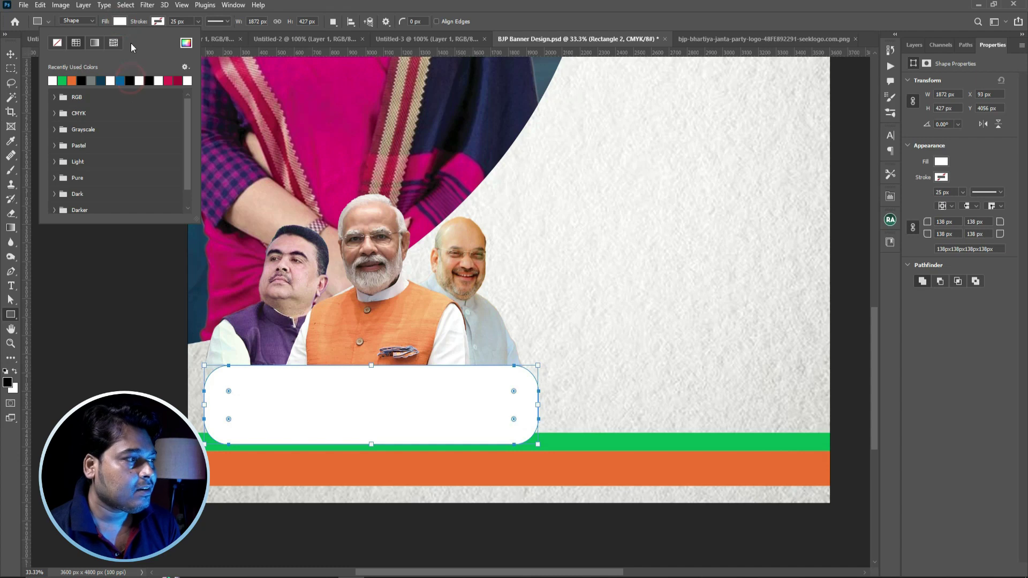
click(154, 24)
click(109, 80)
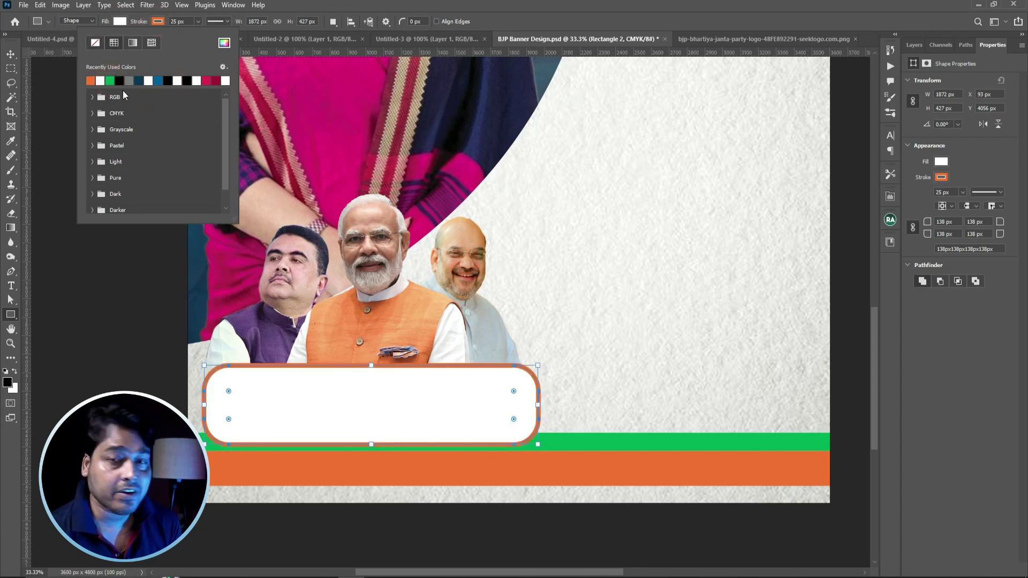
click(110, 80)
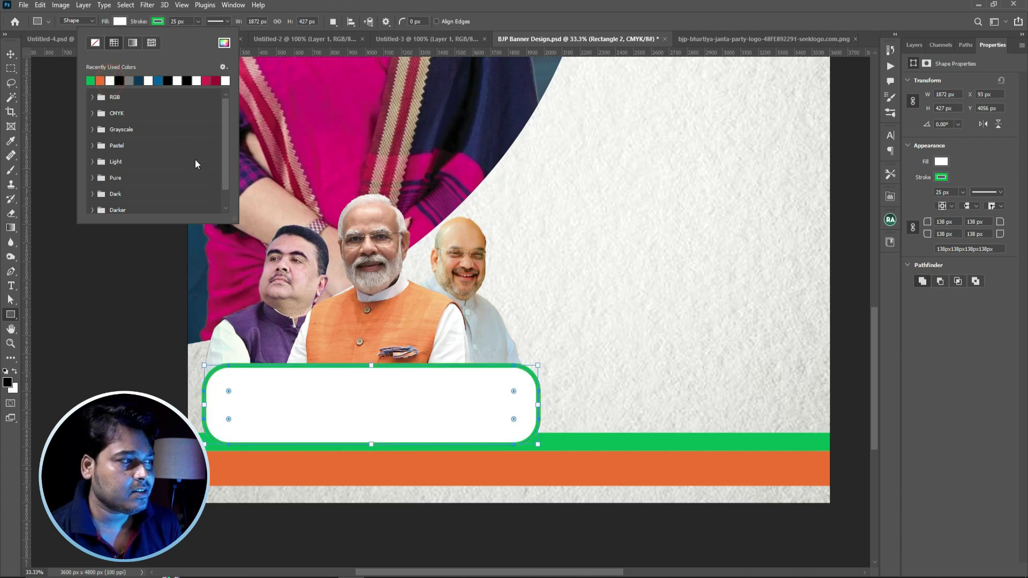
click(11, 54)
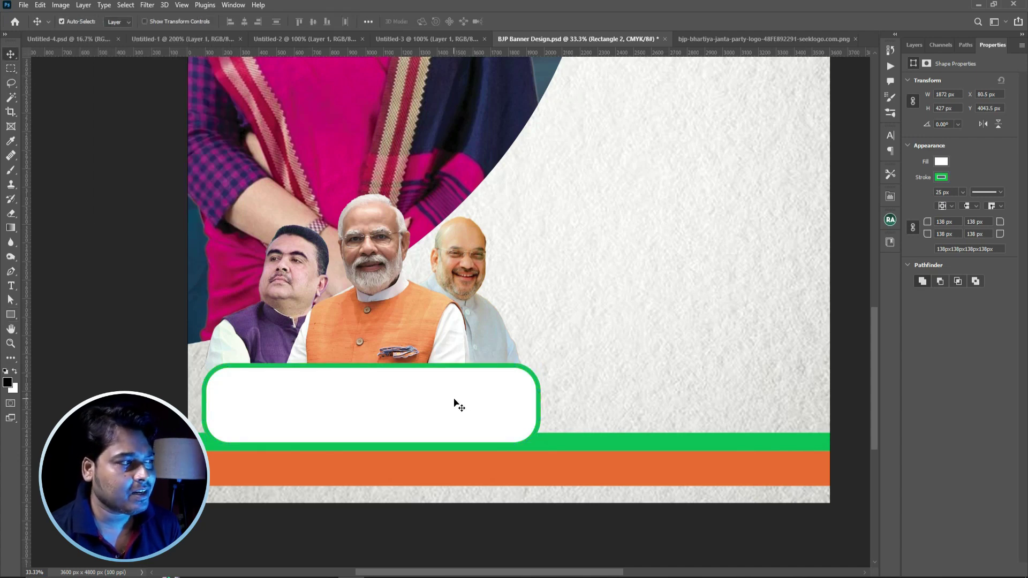
Nudge the white name box down and move Rectangle 2 into Group 3
key(Down)
key(Down)
key(Down)
key(Down)
key(Down)
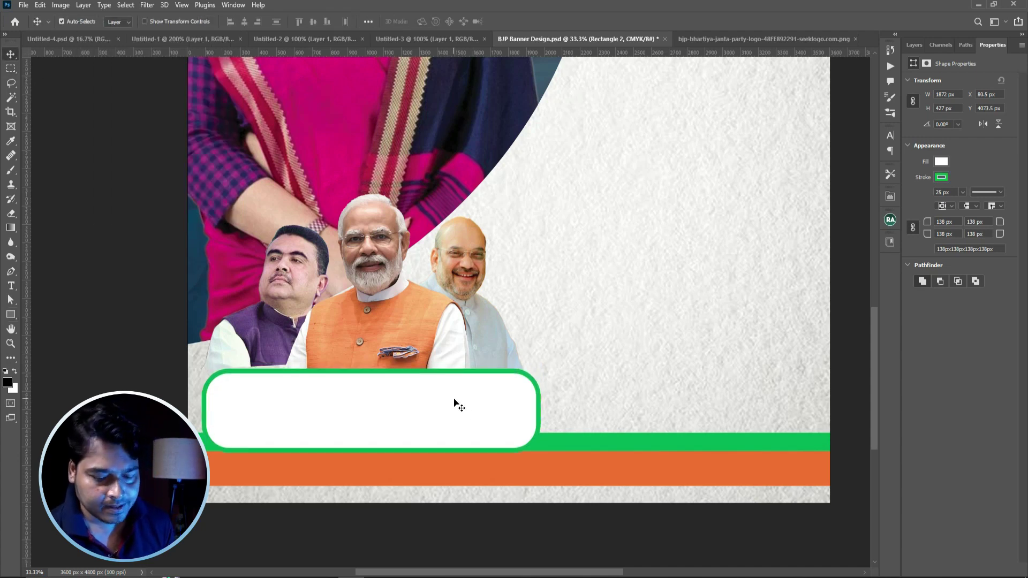
key(Down)
key(Down)
key(Down)
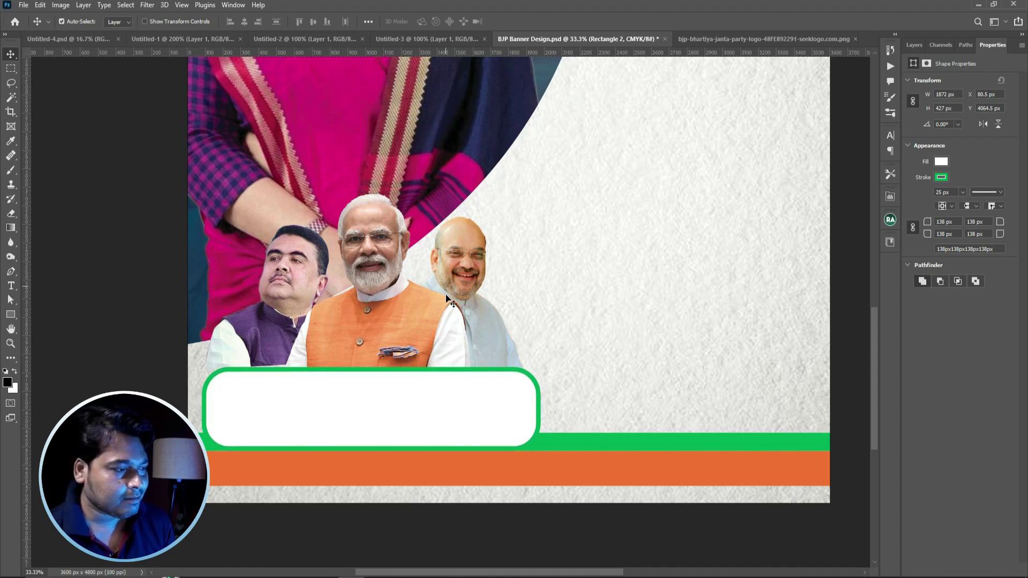
click(913, 45)
click(909, 138)
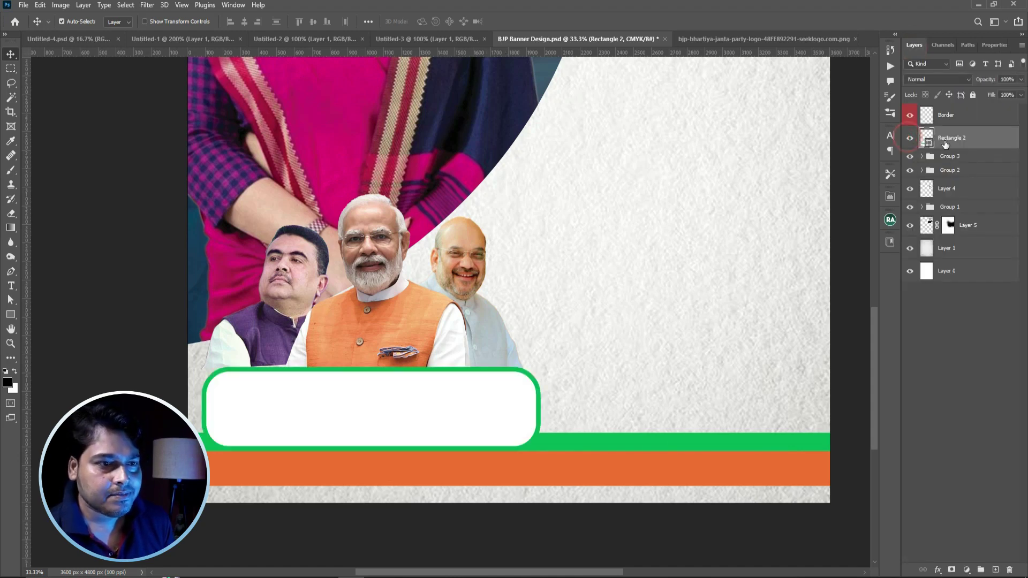
drag(945, 145, 949, 155)
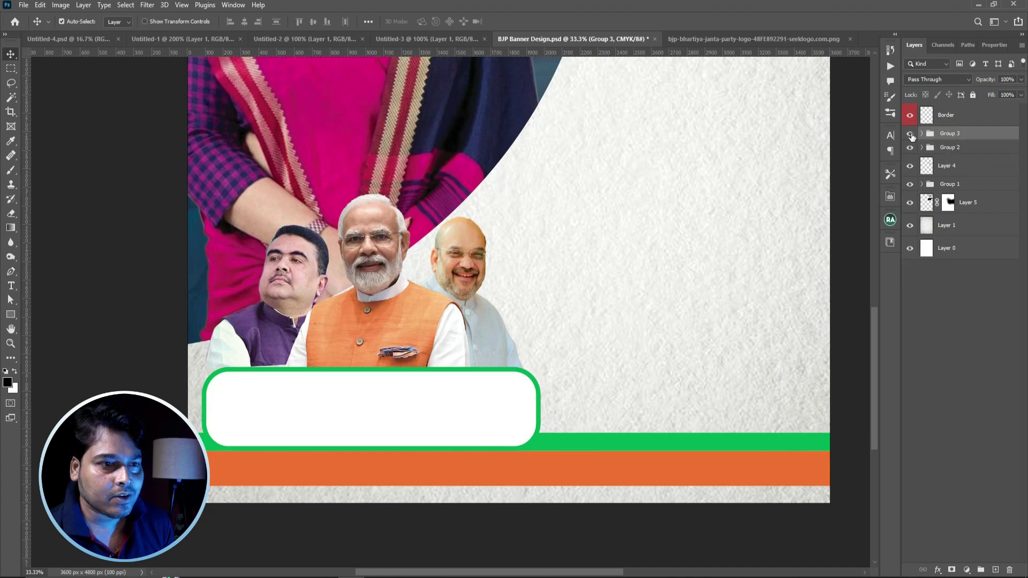
click(909, 133)
click(910, 134)
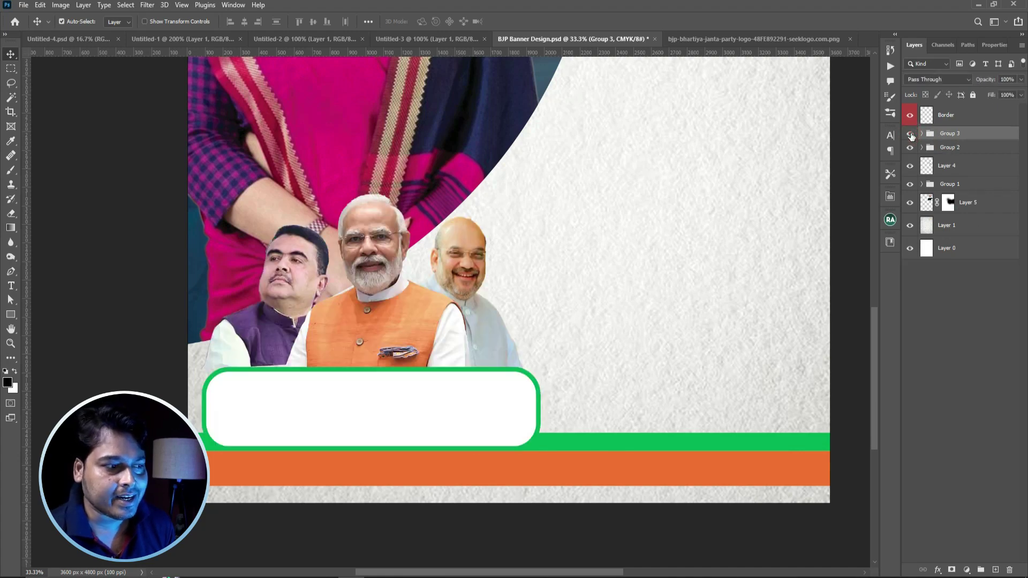
Scale Group 3 down and save the banner
key(ctrl+minus)
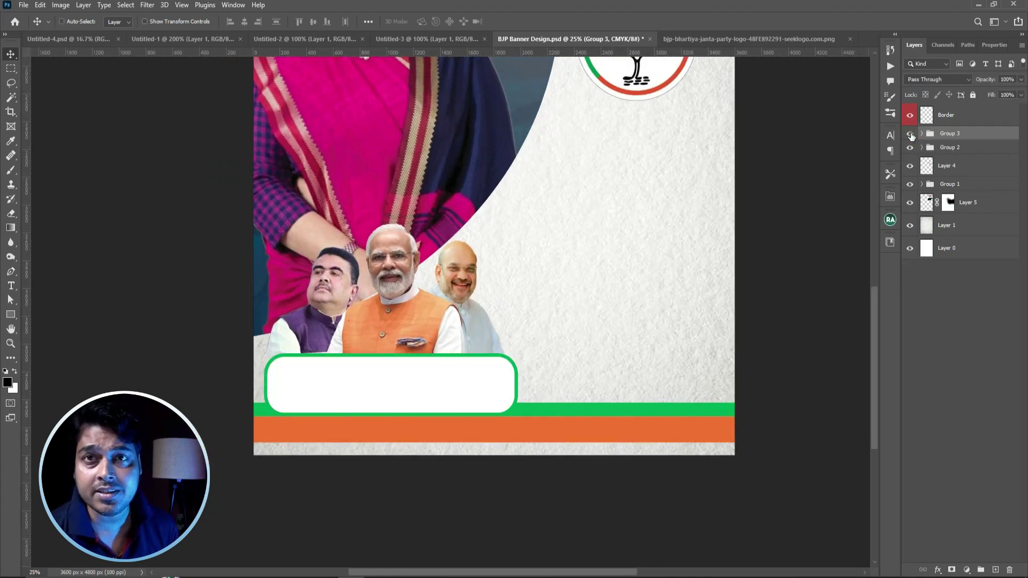
key(ctrl+t)
key(ctrl+minus)
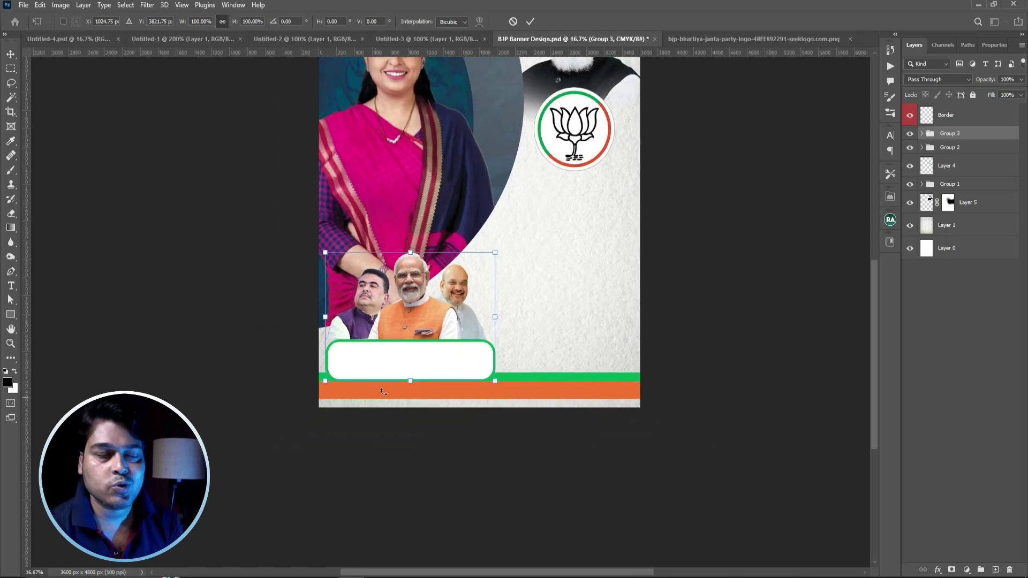
double_click(435, 333)
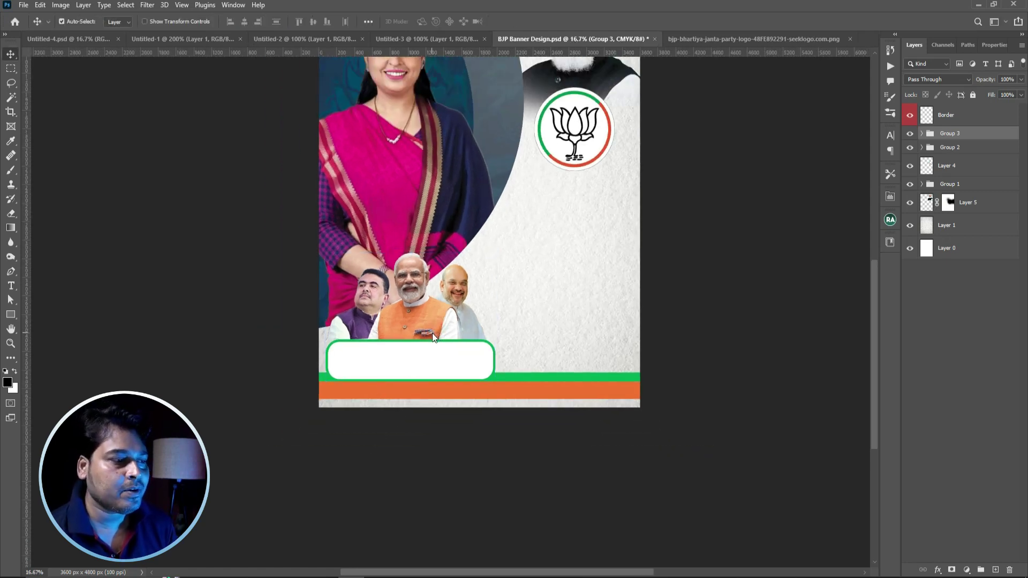
key(ctrl+minus)
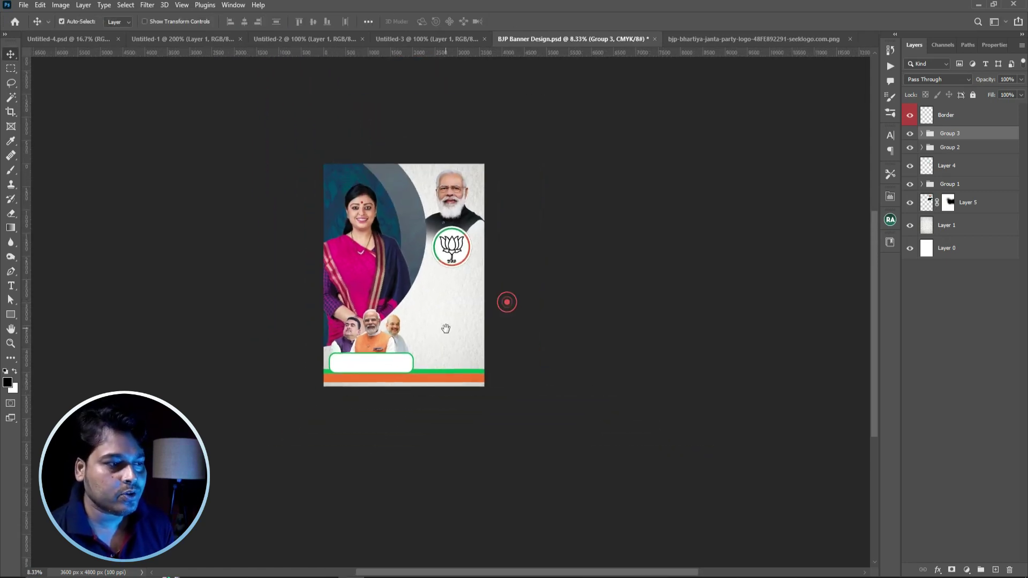
key(ctrl+s)
key(ctrl+plus)
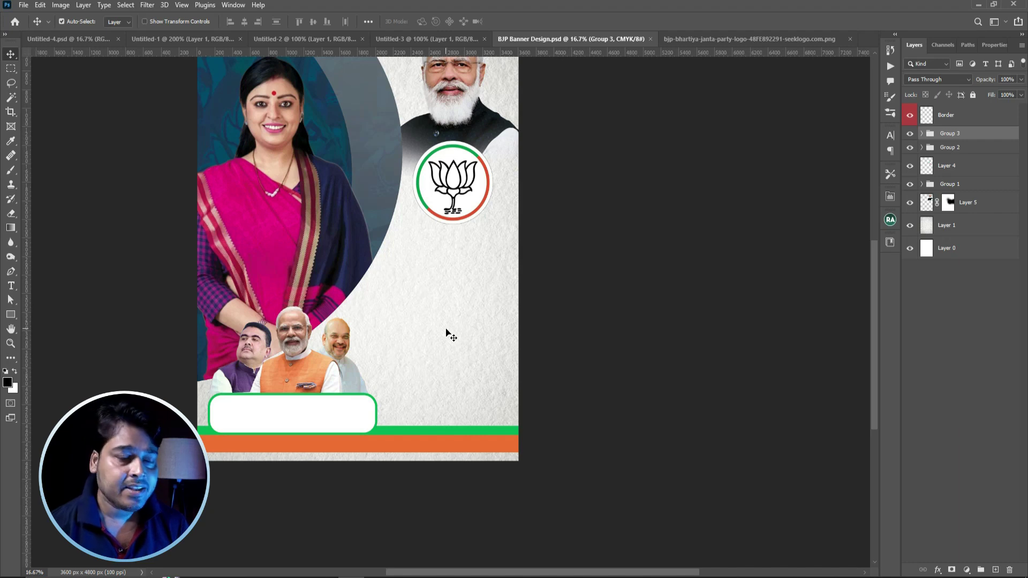
Scale Layer 3 and Layer 3 copy of the candidate to about 94%
drag(454, 320, 442, 347)
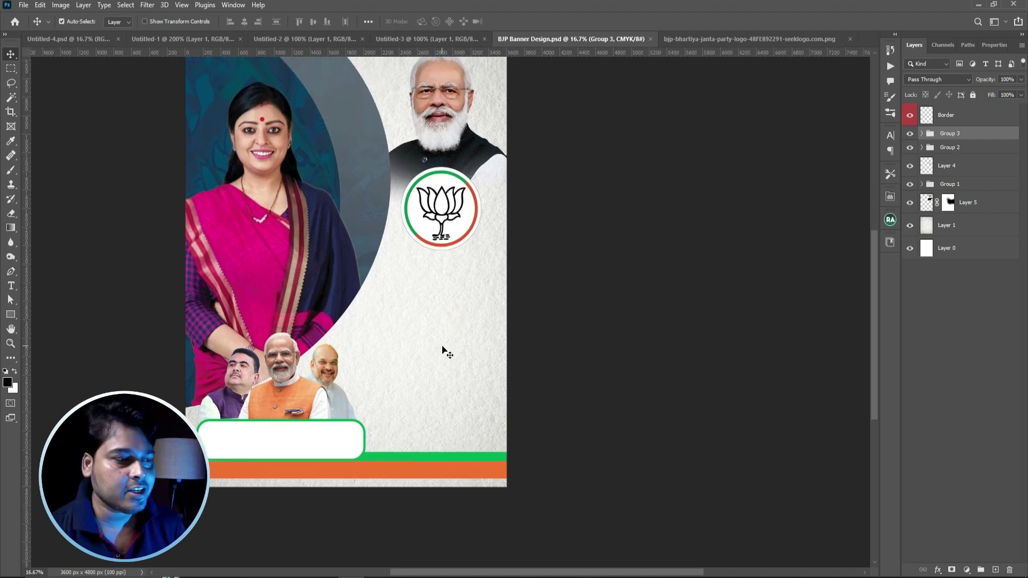
scroll(442, 351, up, 3)
click(262, 222)
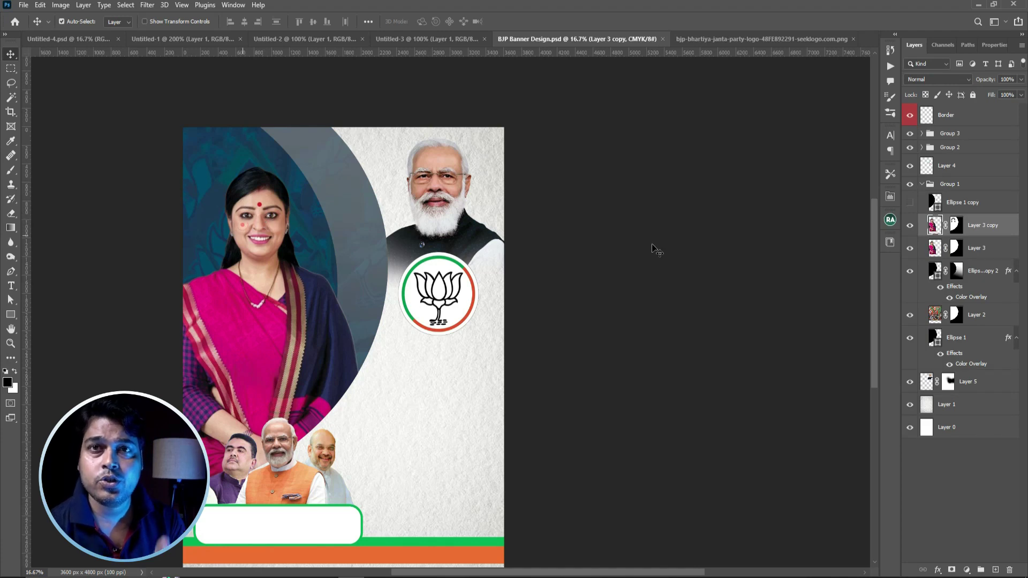
ctrl+click(973, 246)
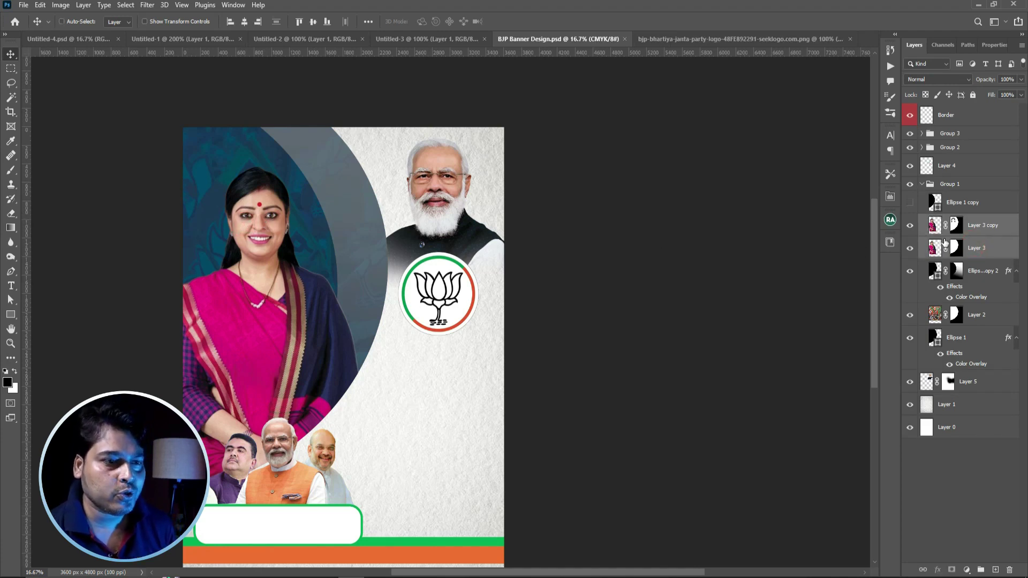
key(ctrl+t)
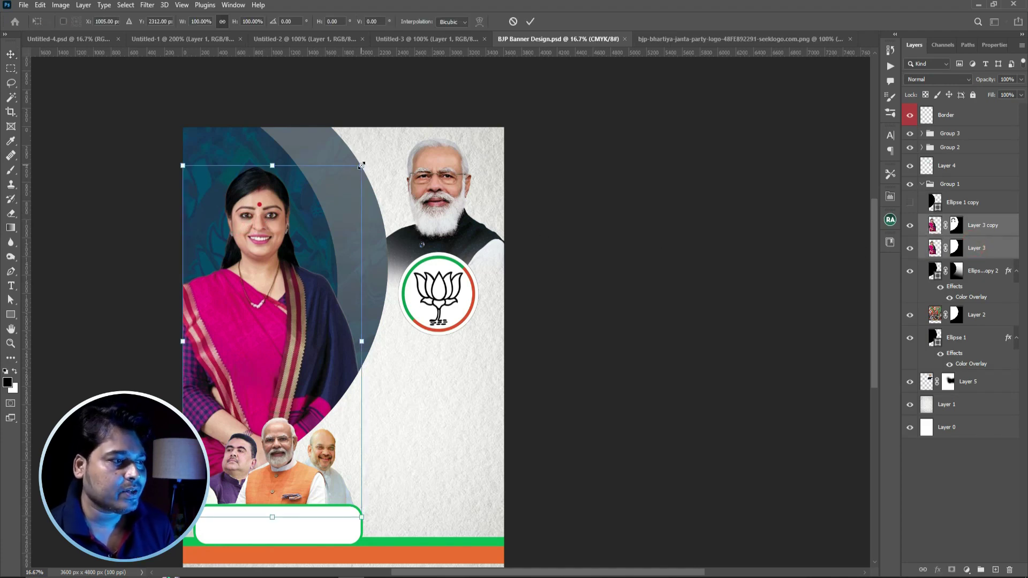
drag(361, 165, 356, 191)
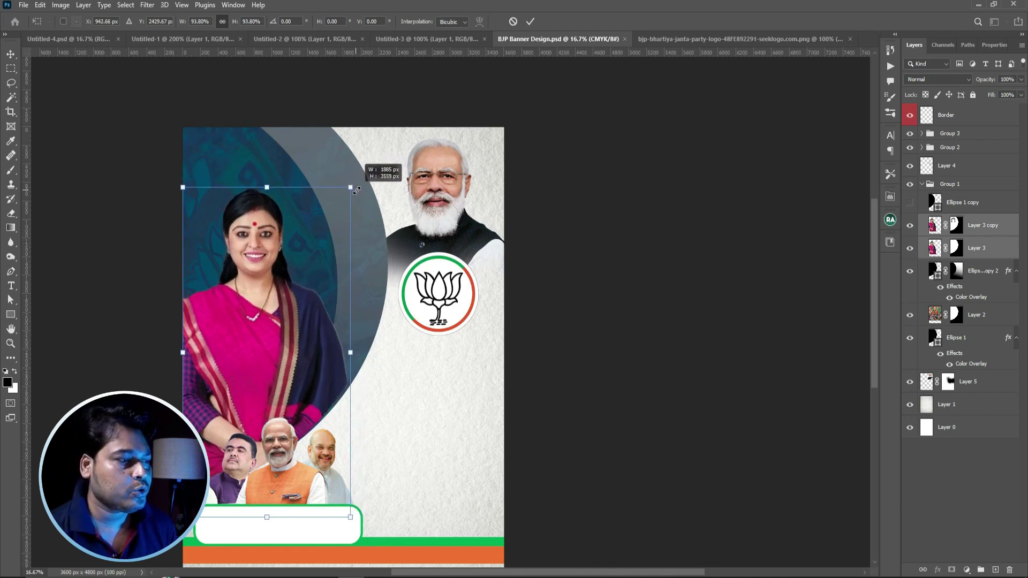
key(Return)
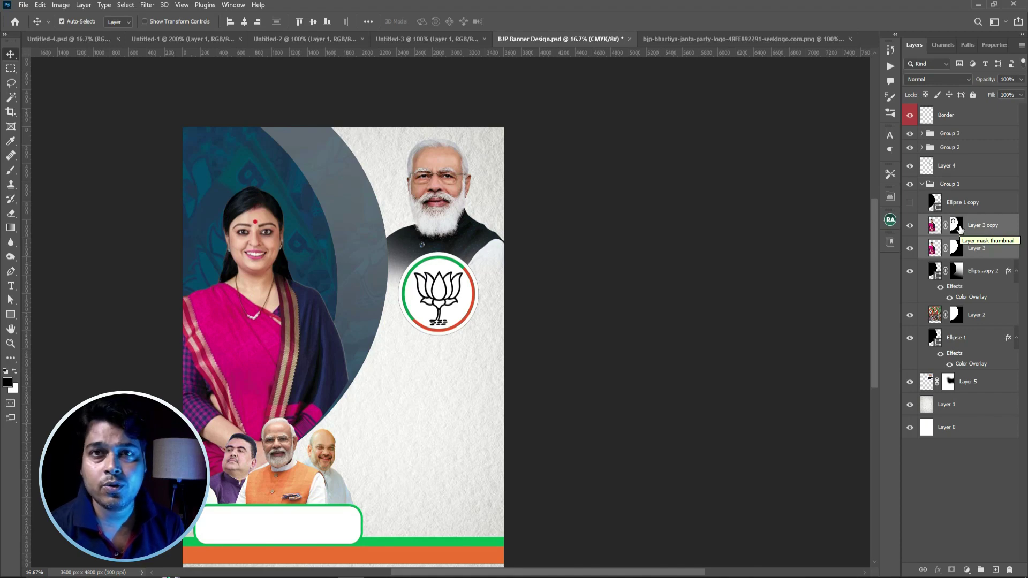
Replace Layer 3 copy's mask with a new one from the ellipse selection
key(ctrl+plus)
key(ctrl+plus)
key(ctrl+plus)
key(ctrl+plus)
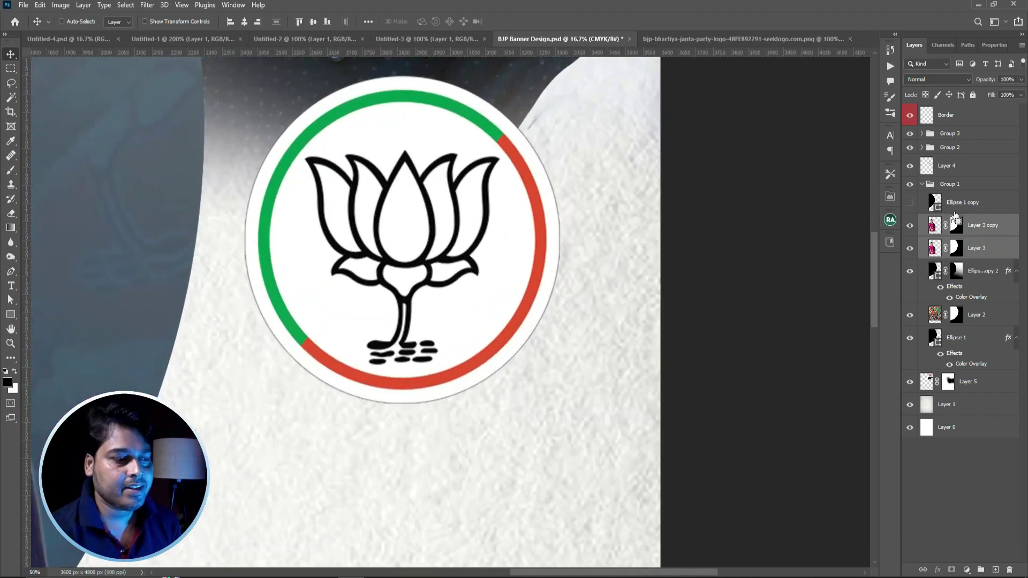
drag(348, 407, 582, 310)
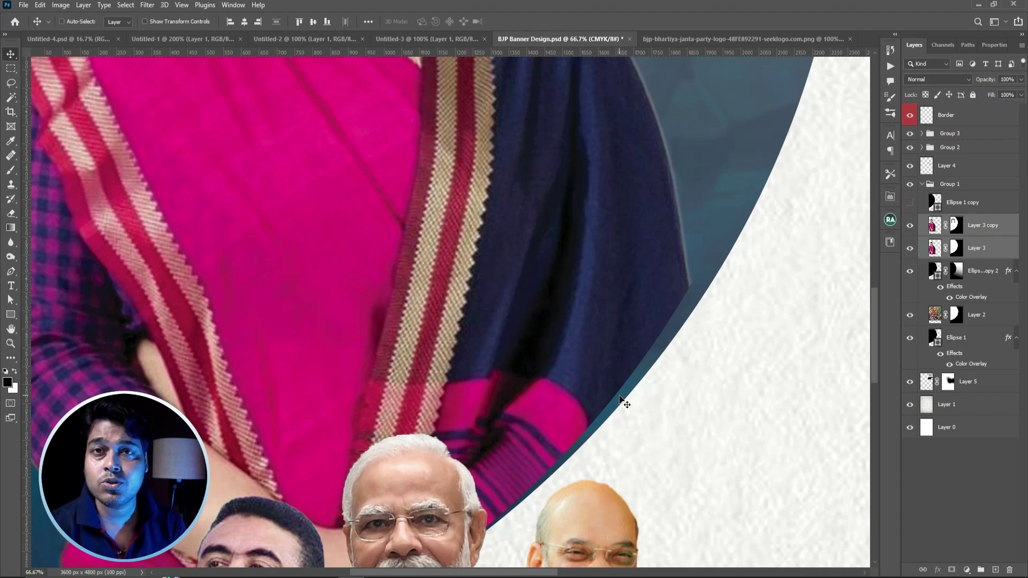
key(ctrl+minus)
key(ctrl+minus)
key(ctrl+minus)
key(ctrl+minus)
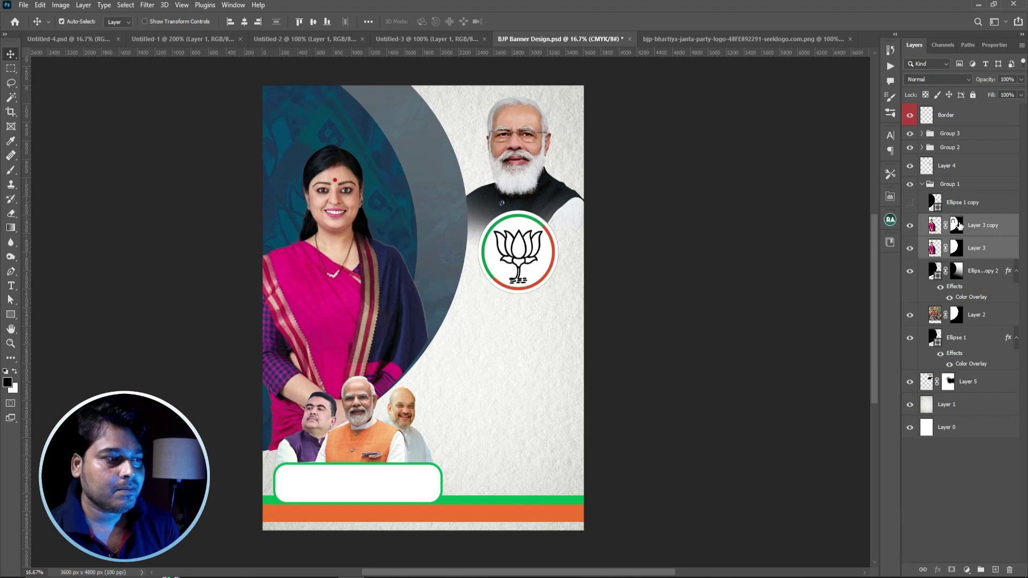
click(957, 226)
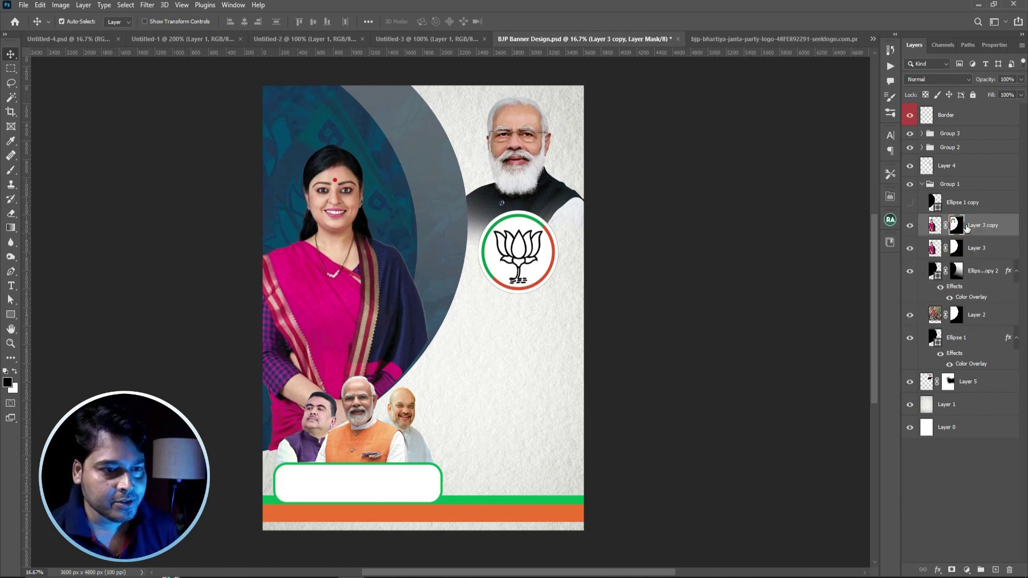
right_click(956, 226)
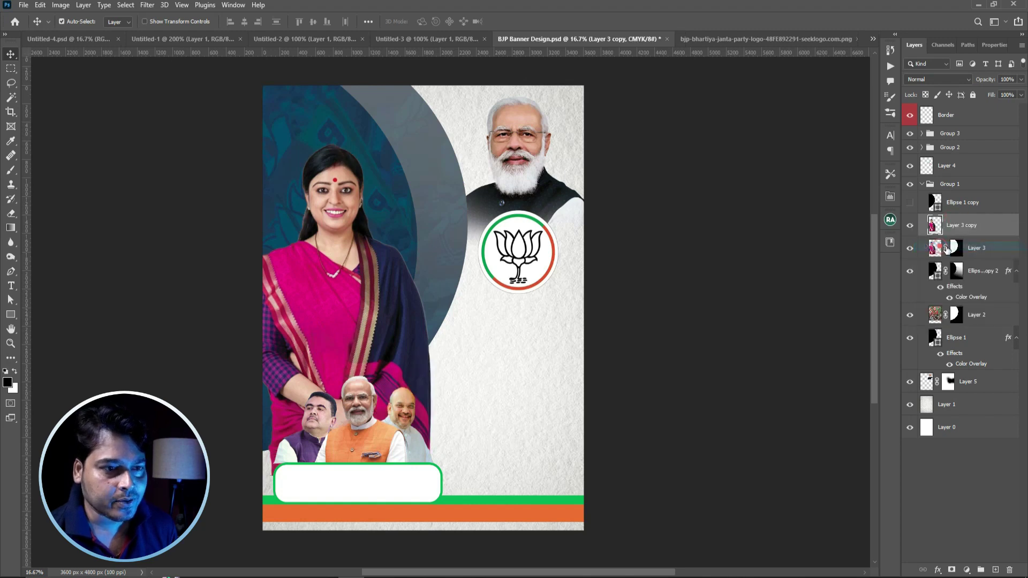
click(941, 247)
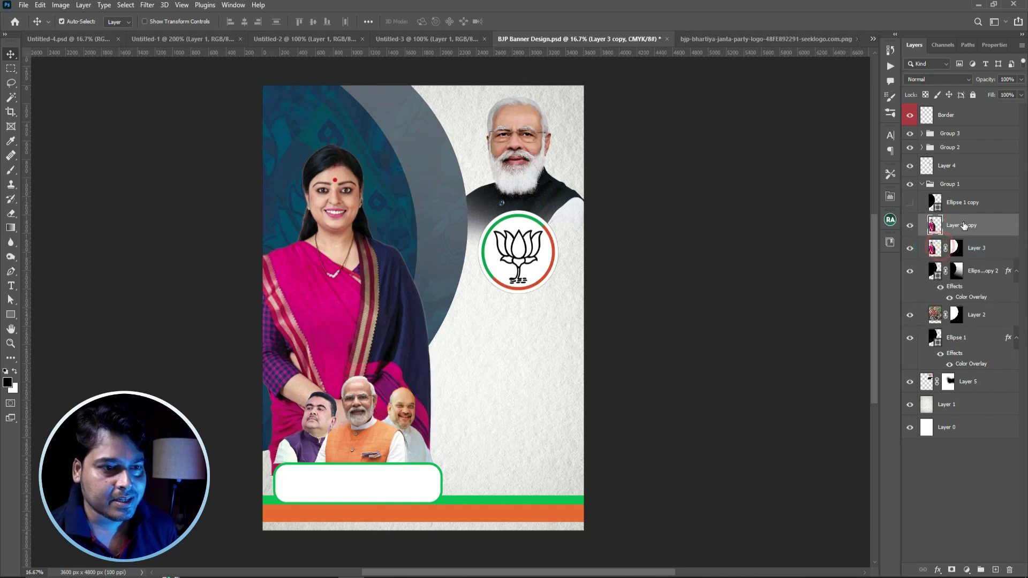
ctrl+click(935, 273)
click(952, 570)
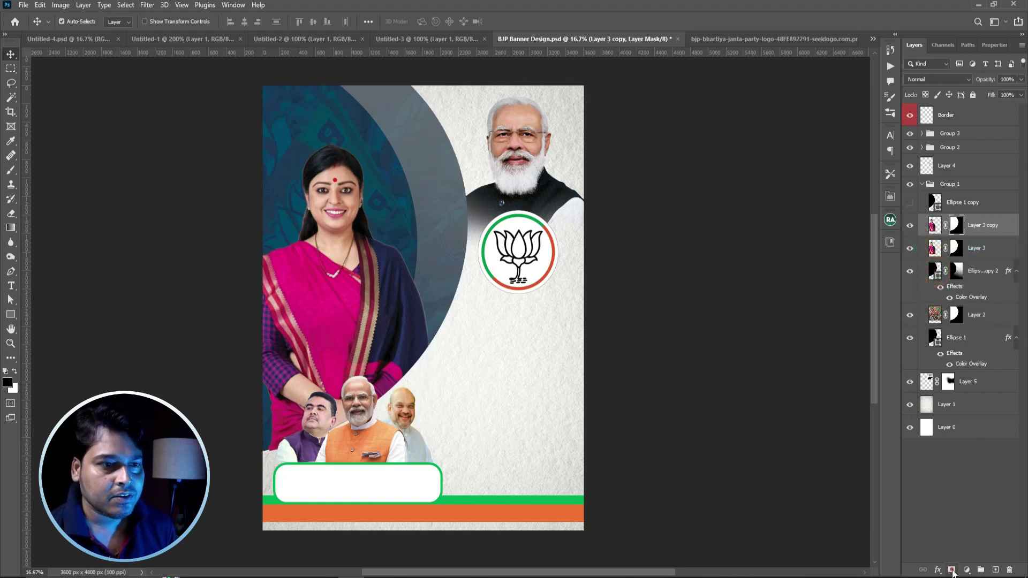
Replace Layer 3's mask with the ellipse shape and collapse Group 1
right_click(956, 250)
click(942, 271)
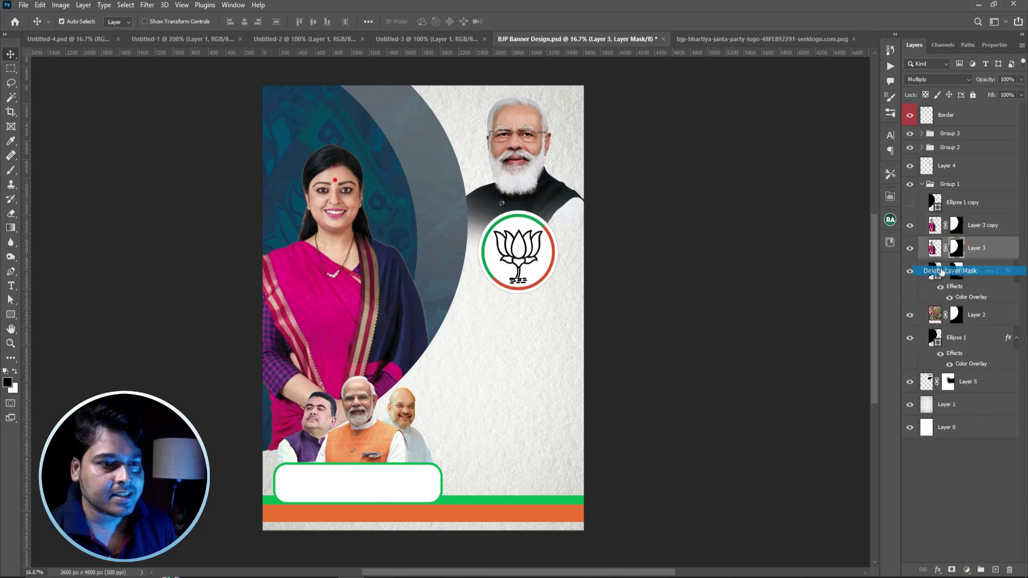
ctrl+click(936, 273)
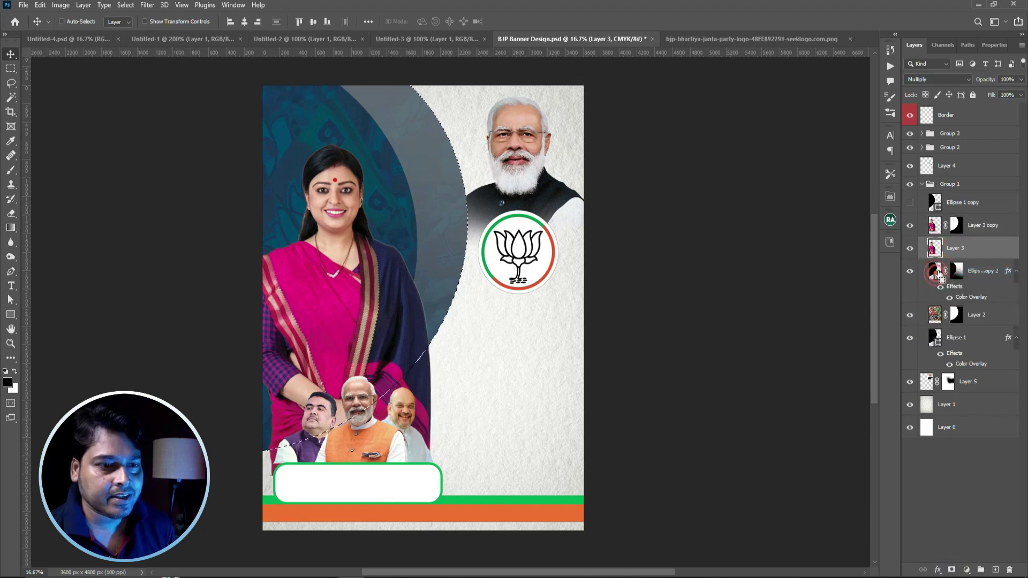
click(952, 569)
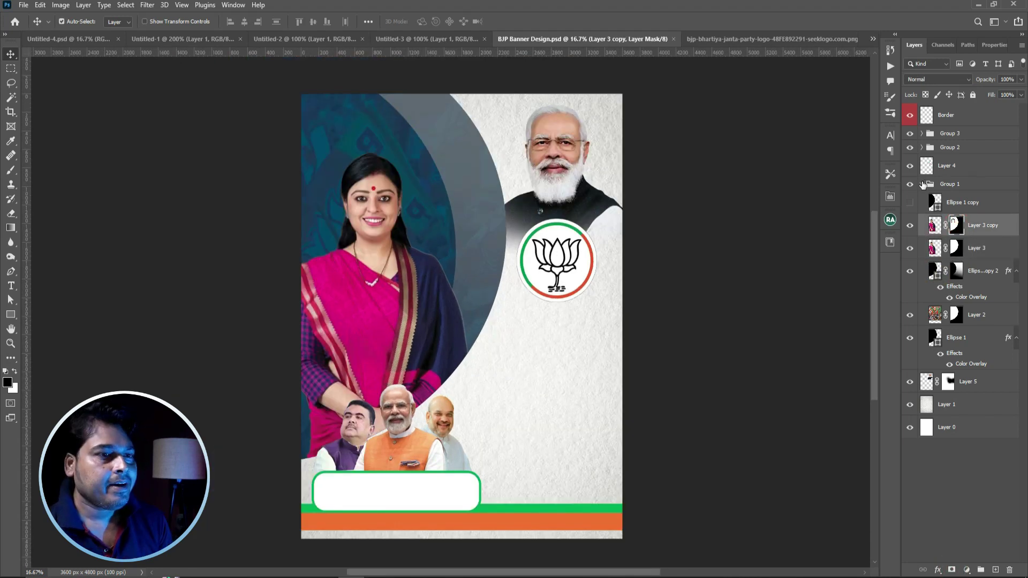
click(922, 183)
click(950, 133)
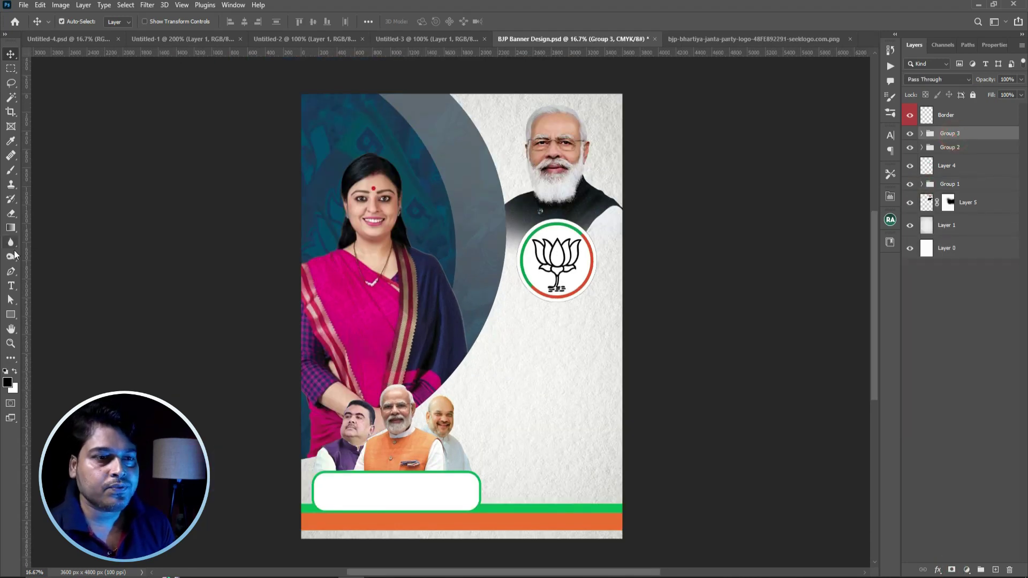
Draw a wide white-filled rectangle across the poster's top-left
click(11, 314)
drag(308, 111, 459, 137)
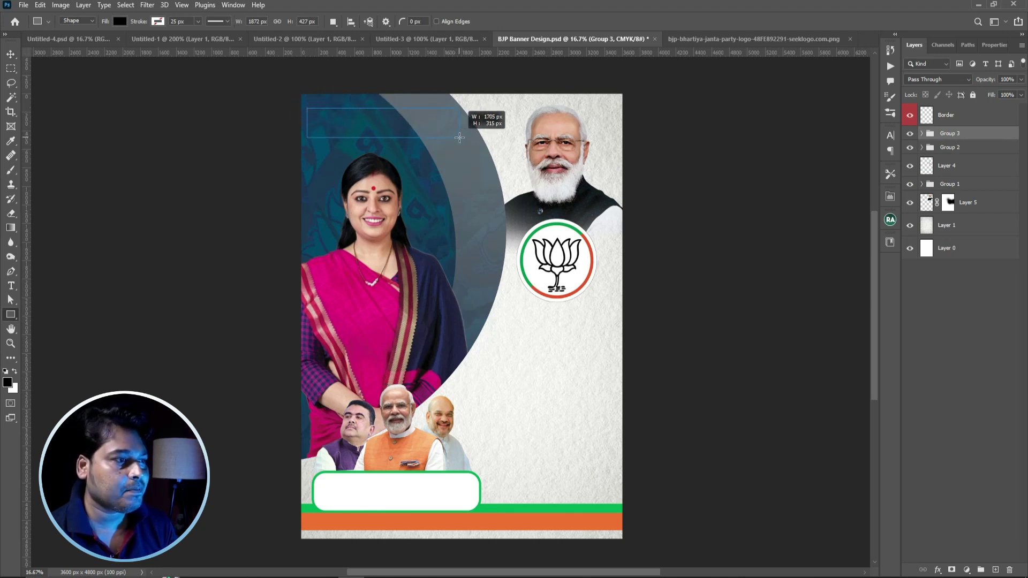
drag(459, 137, 459, 137)
click(120, 20)
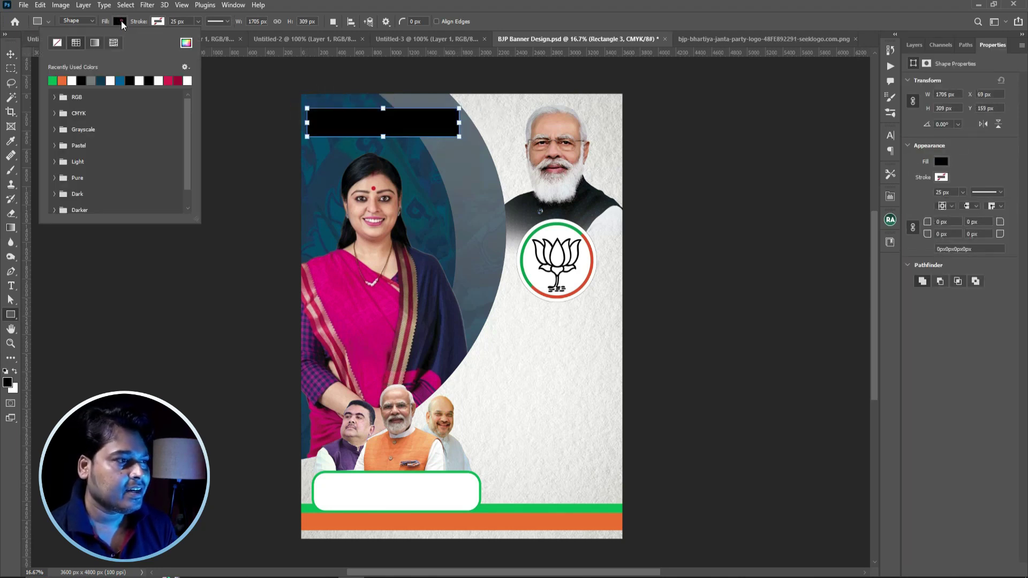
click(72, 80)
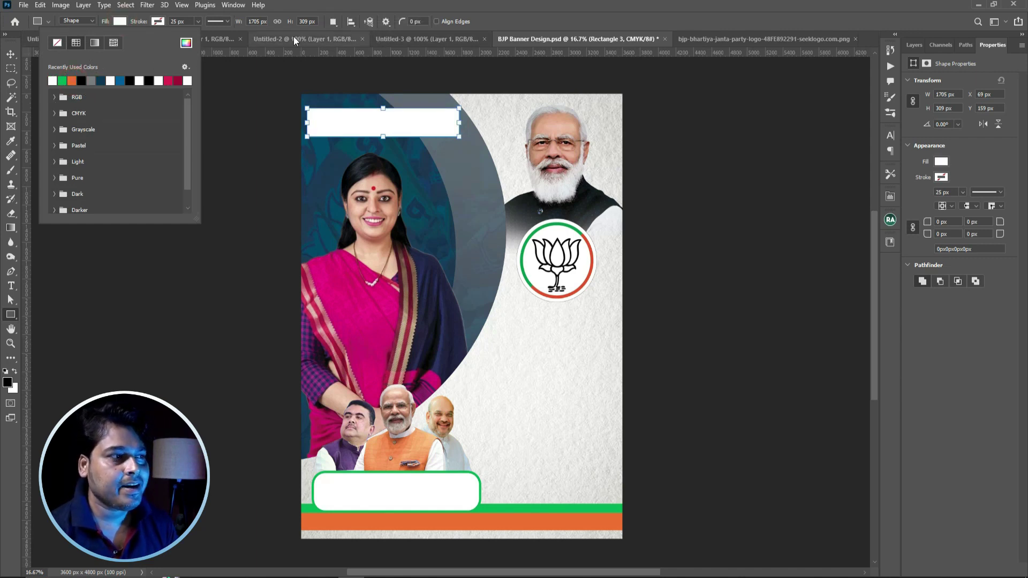
Adjust the bar's stroke options, then try rounding all corners and undo it
click(227, 22)
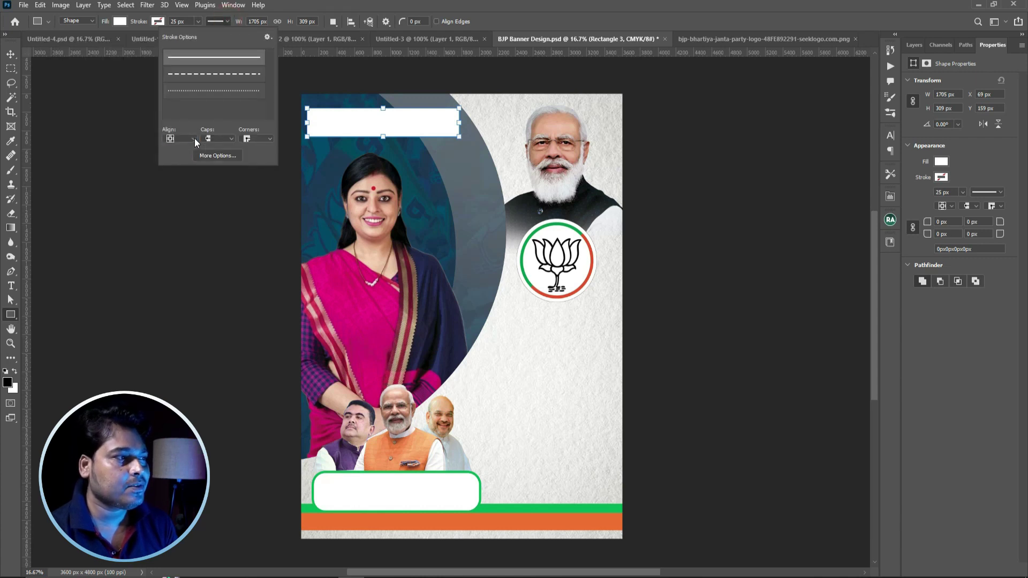
click(194, 138)
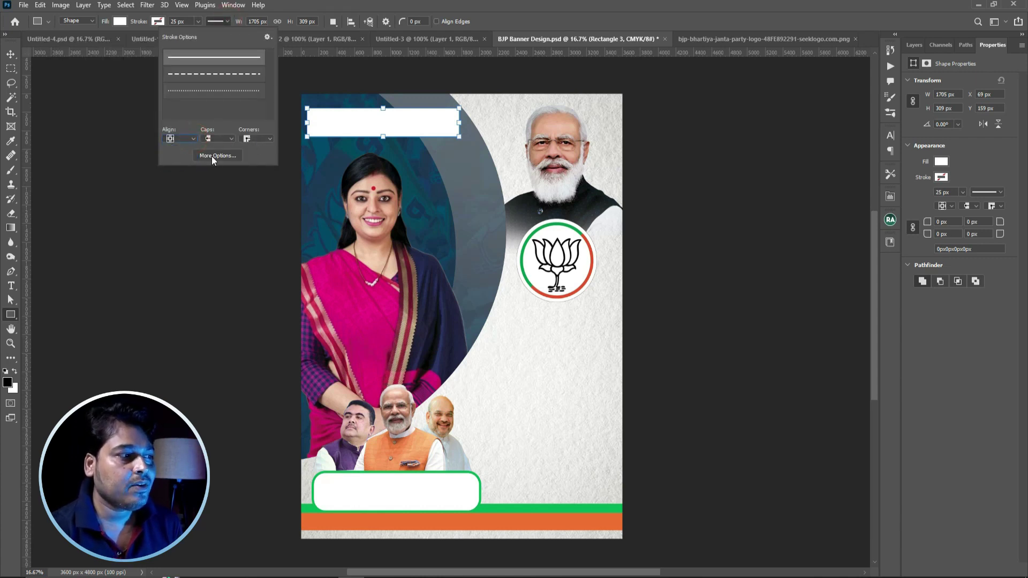
click(217, 156)
key(Return)
click(227, 21)
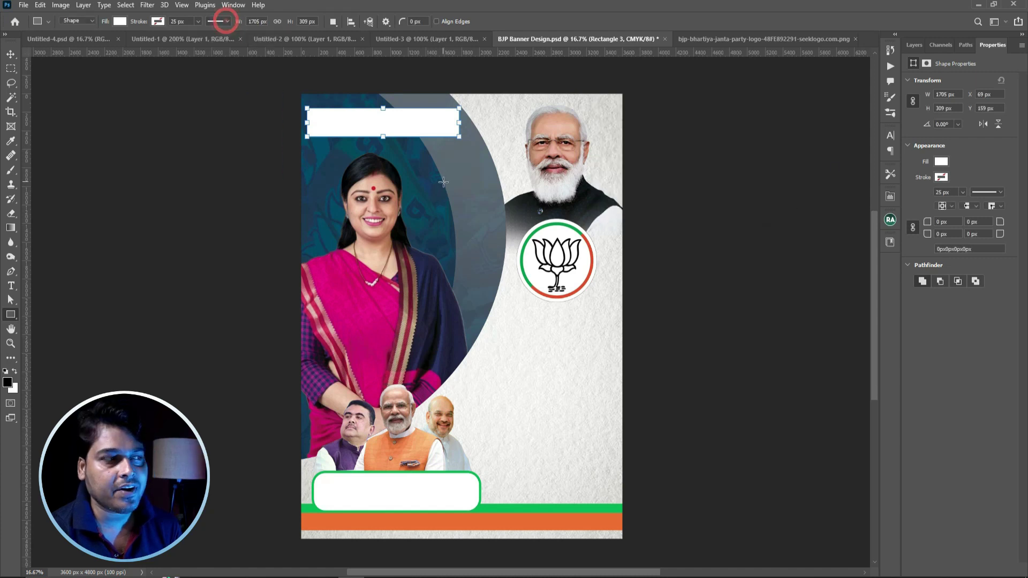
key(ctrl+plus)
drag(470, 316, 465, 300)
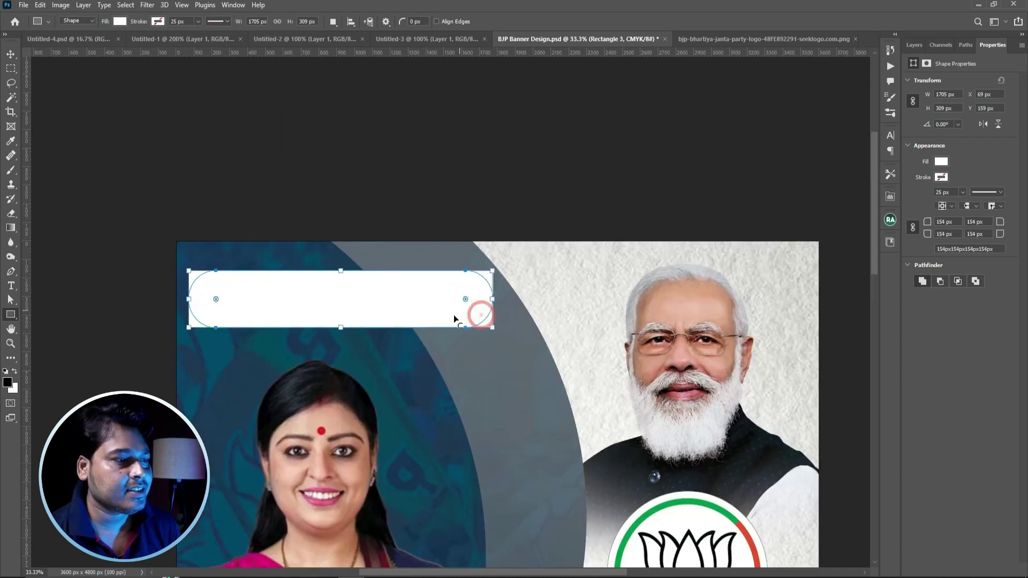
key(ctrl+z)
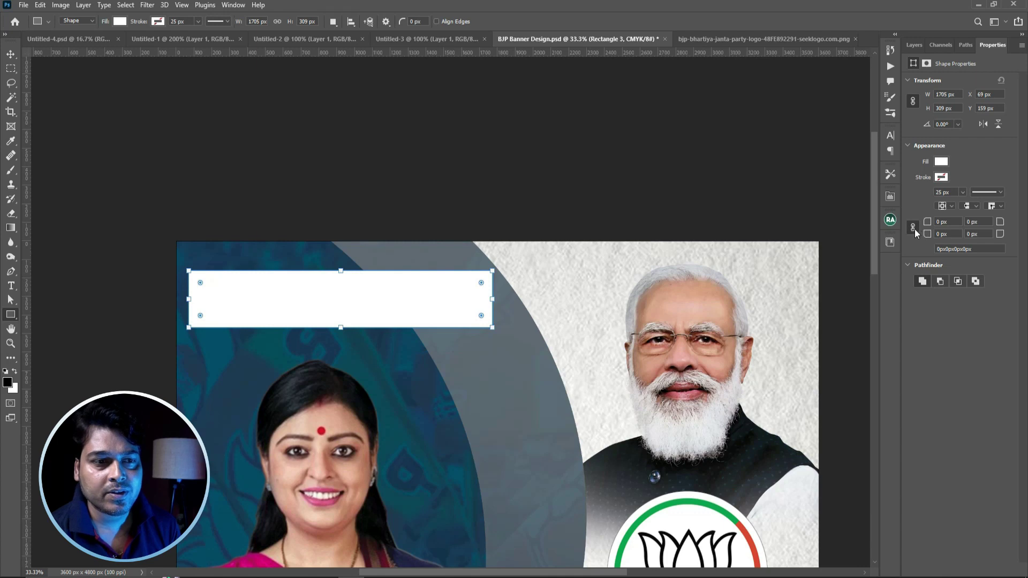
Unlink the corner radii and round only the bottom-right corner to 222 px
click(913, 229)
click(981, 234)
text(600)
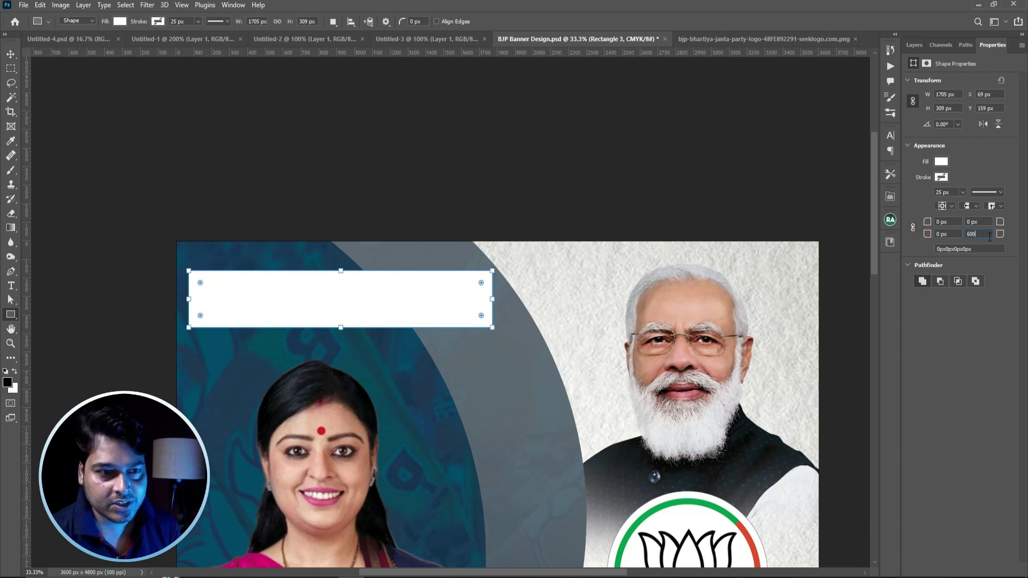
key(Return)
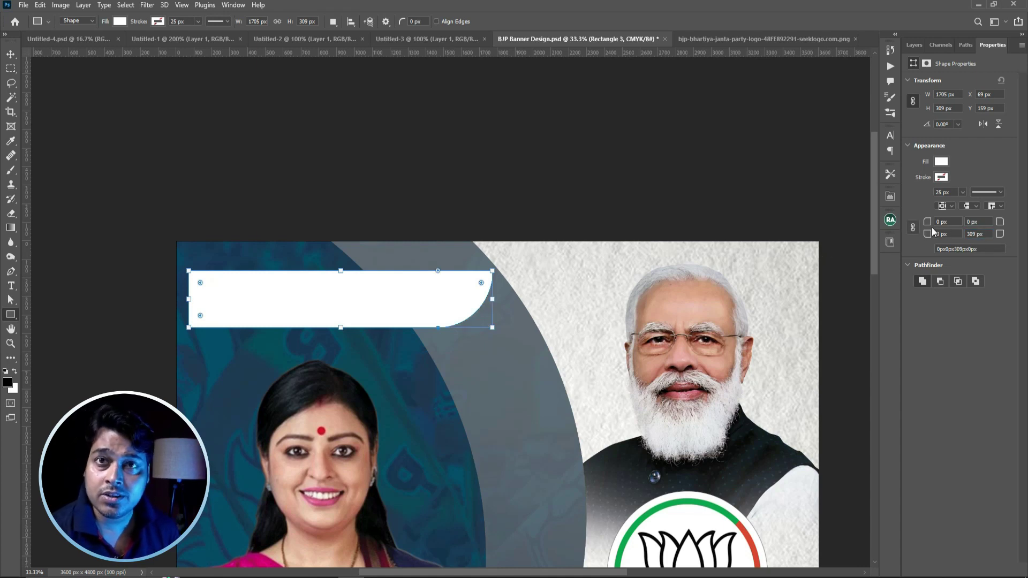
drag(986, 234, 966, 235)
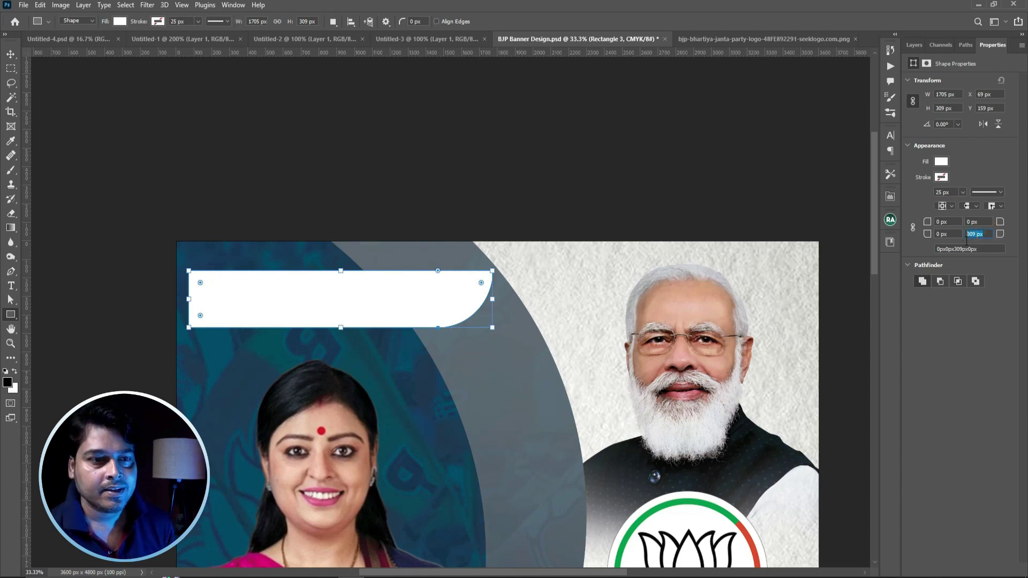
text(222)
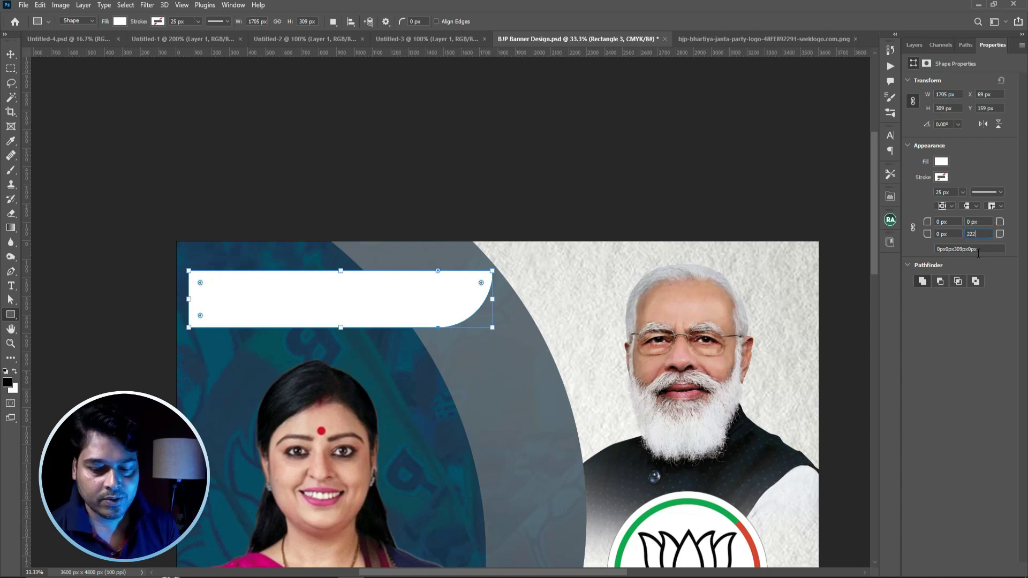
key(Return)
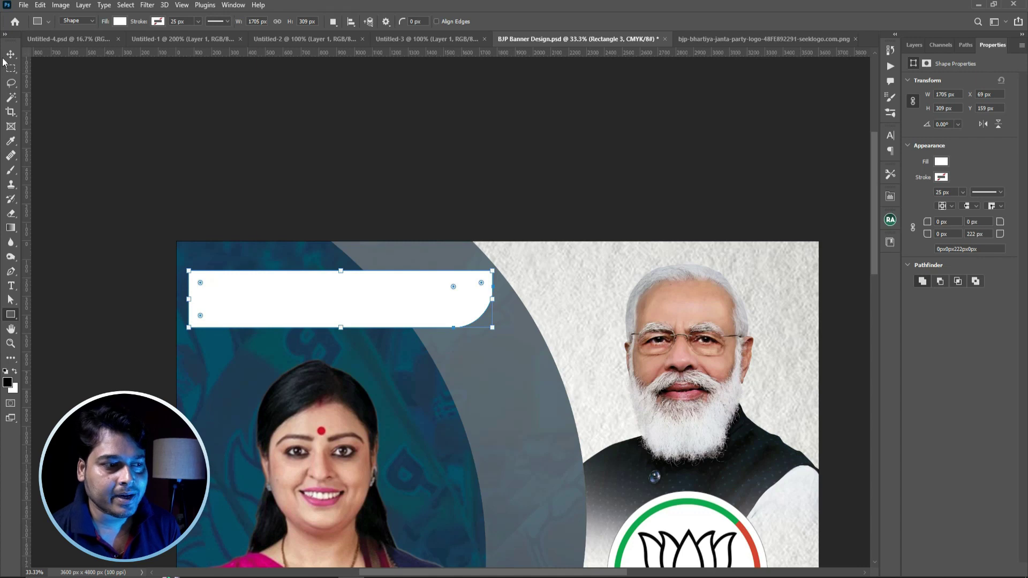
click(11, 54)
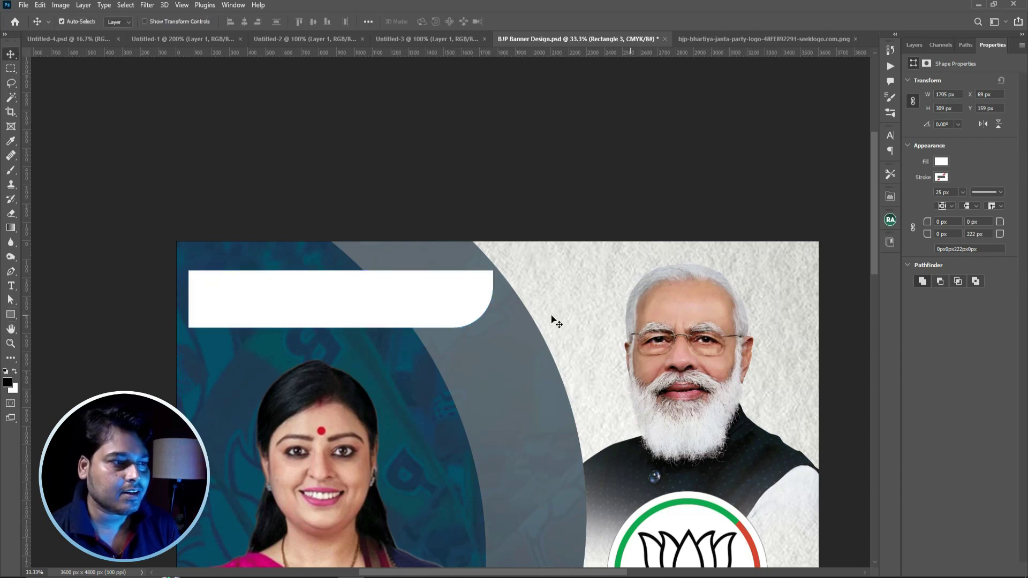
Snap the white bar to the left edge and enlarge it to about 1749.71 × 317.1 px
drag(337, 308, 329, 309)
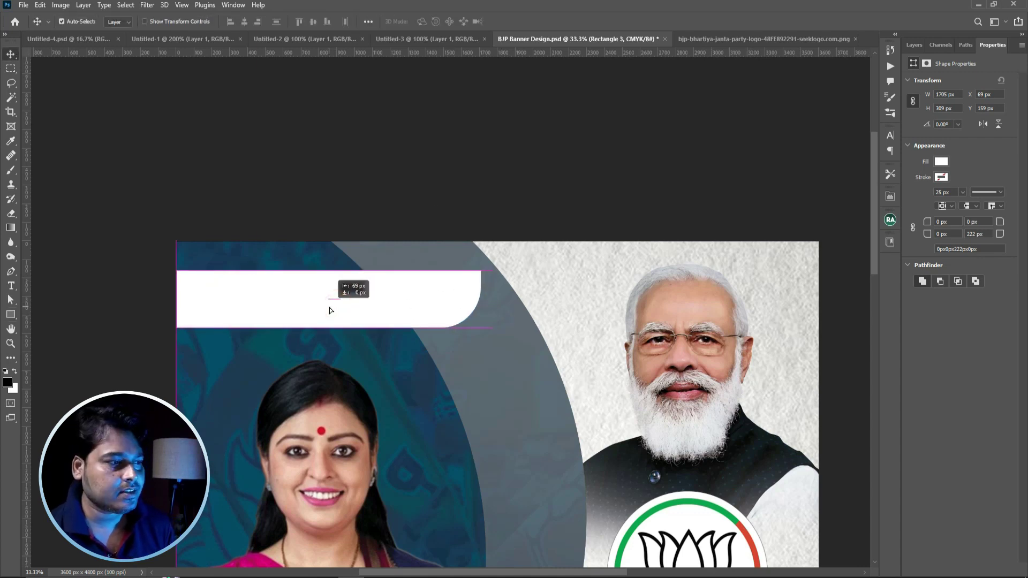
key(ctrl+minus)
key(ctrl+t)
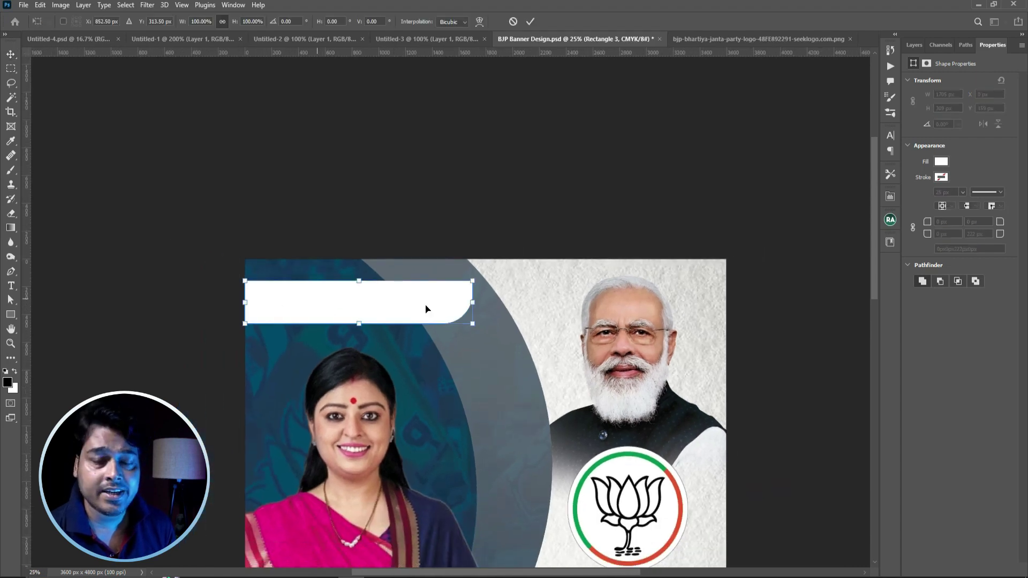
drag(468, 327, 475, 329)
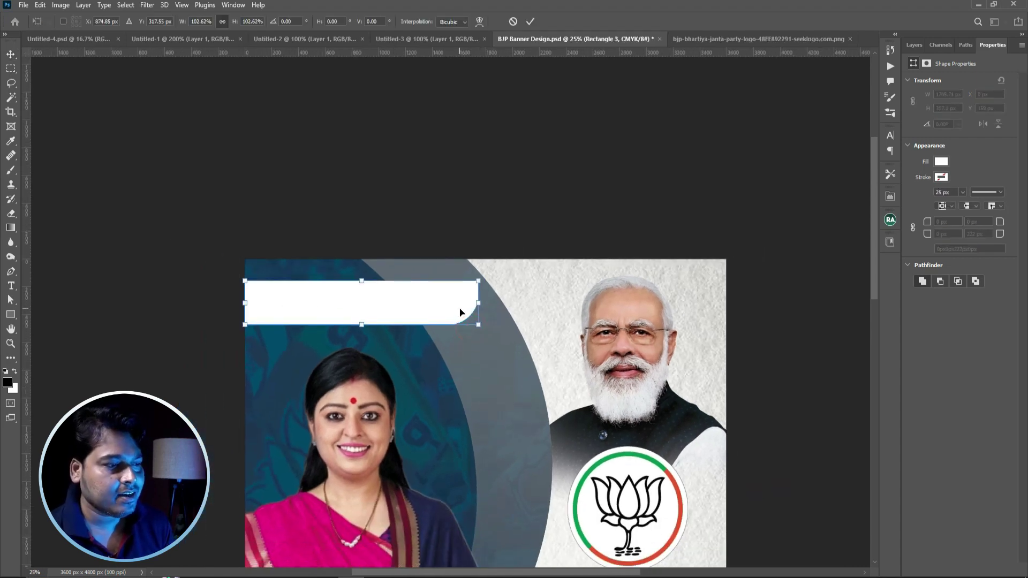
key(Return)
Nudge the bar one pixel right and save the poster
key(ctrl+plus)
key(ctrl+plus)
key(ctrl+plus)
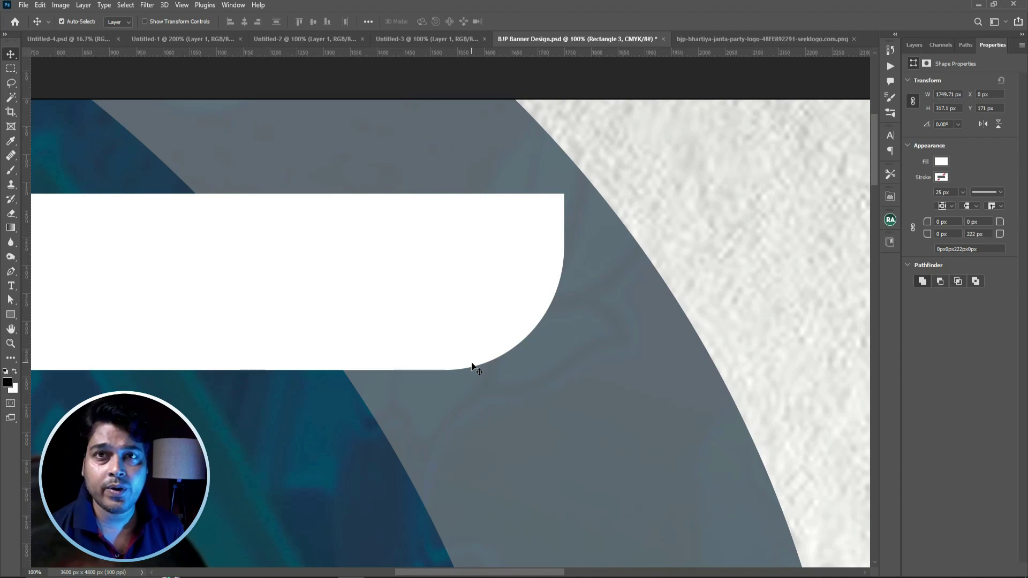
key(Right)
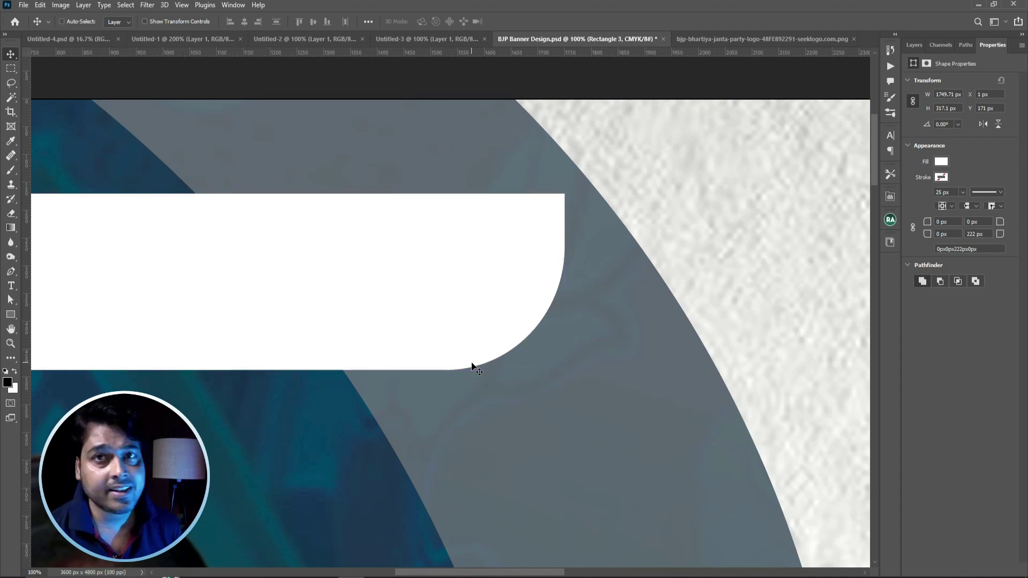
key(ctrl+0)
key(ctrl+s)
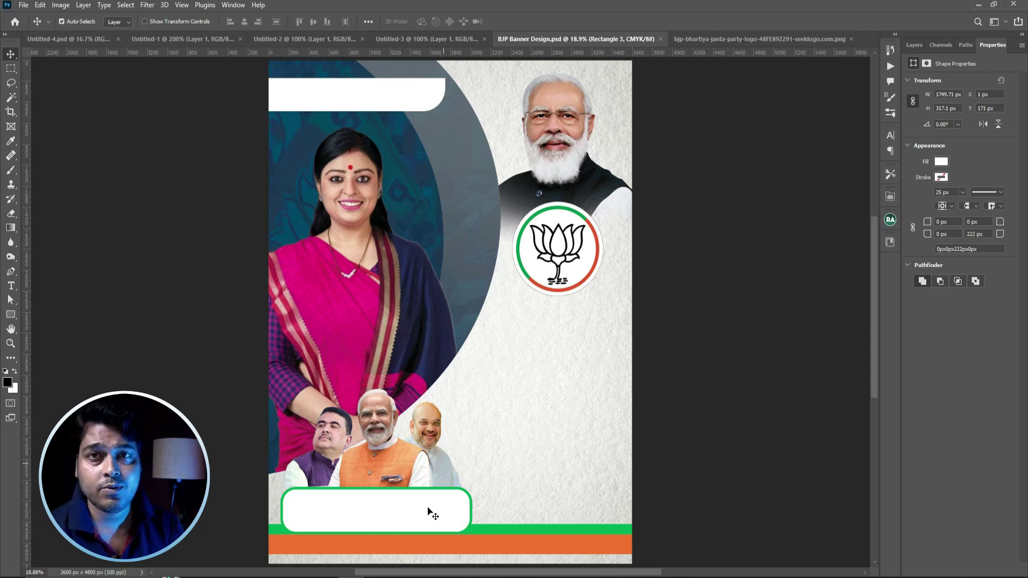
click(69, 39)
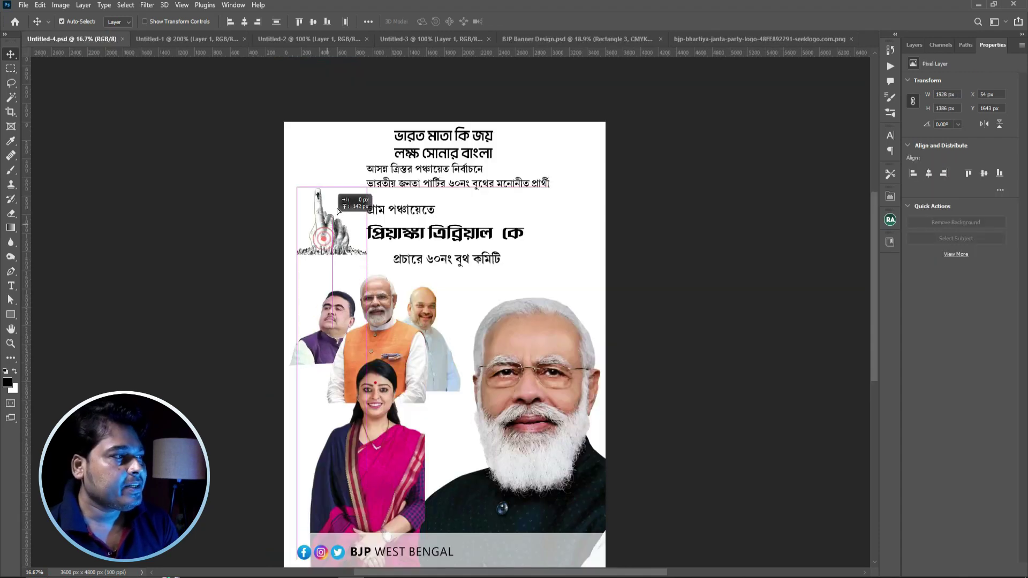
Move the voting-hand graphic onto the stripes at the poster's bottom-right corner
click(694, 40)
click(530, 39)
click(574, 459)
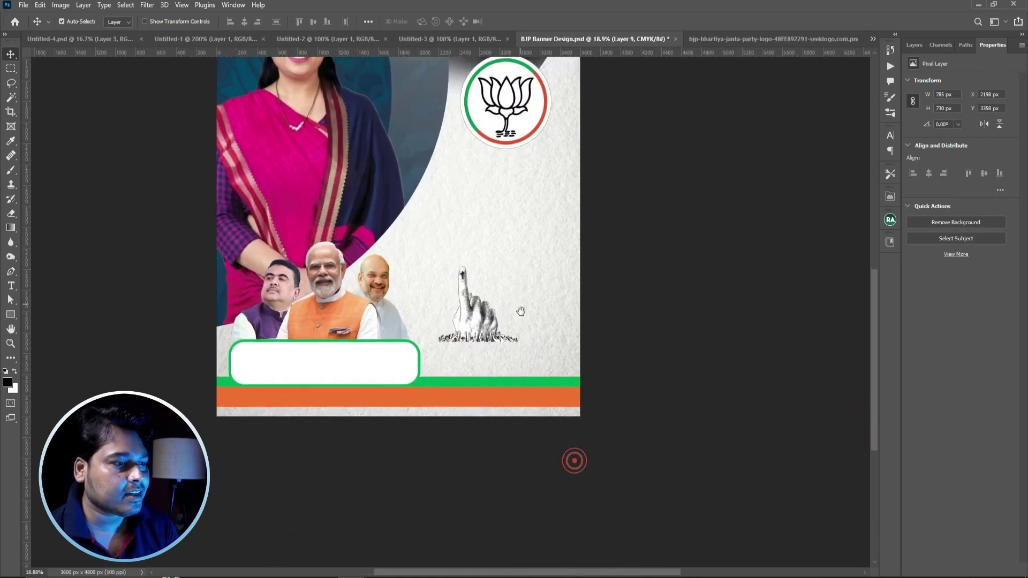
drag(467, 316, 521, 363)
scroll(573, 387, up, 2)
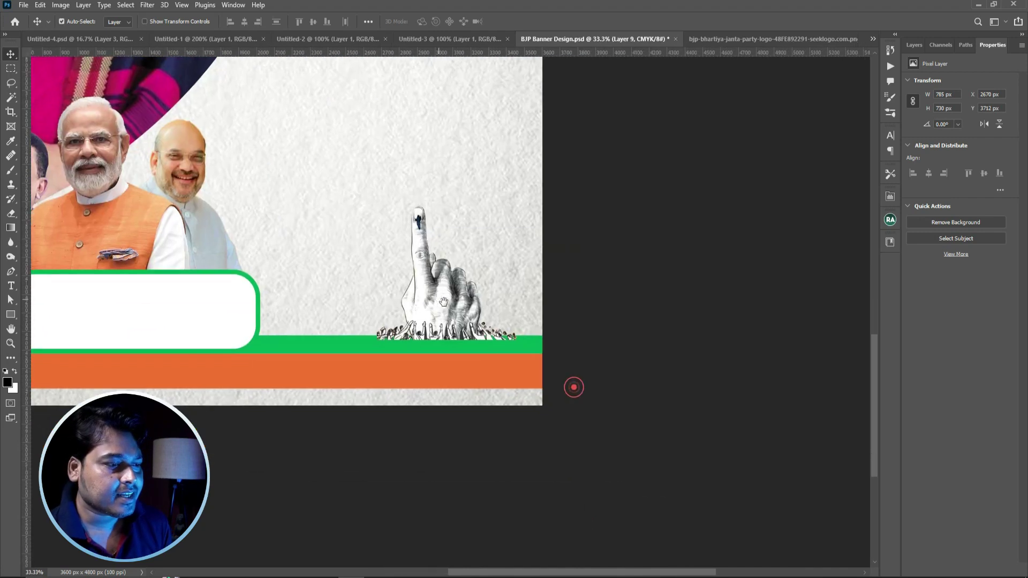
drag(574, 387, 528, 361)
drag(411, 287, 431, 354)
Enlarge the voting hand to about 107% (842 × 783 px)
key(ctrl+t)
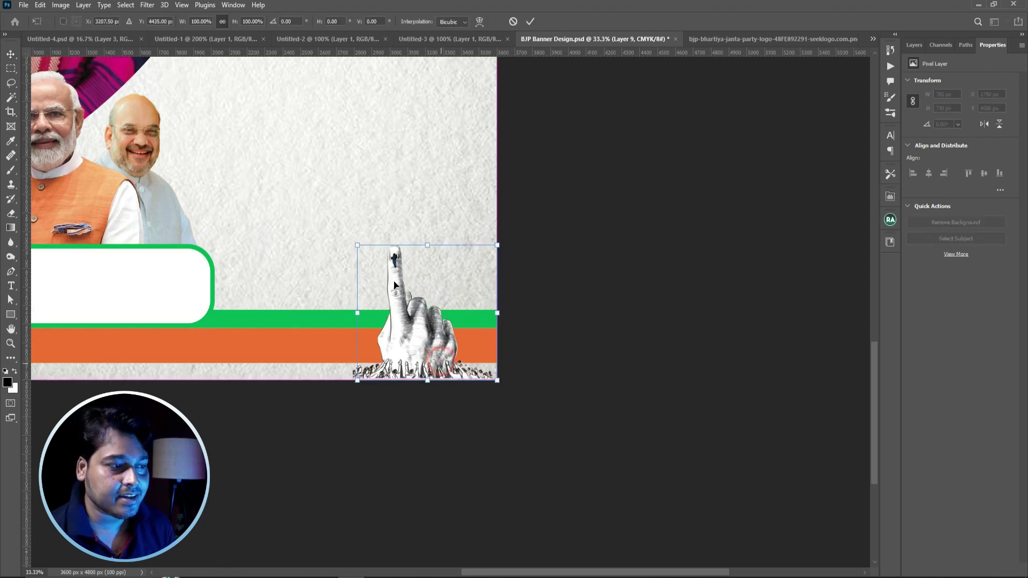
drag(353, 243, 347, 231)
double_click(459, 334)
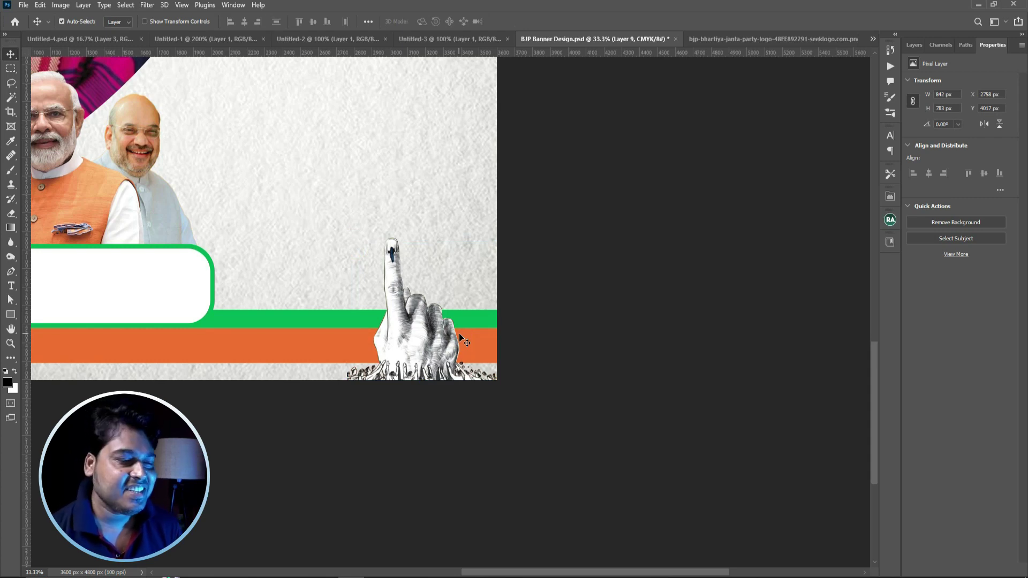
scroll(460, 337, down, 2)
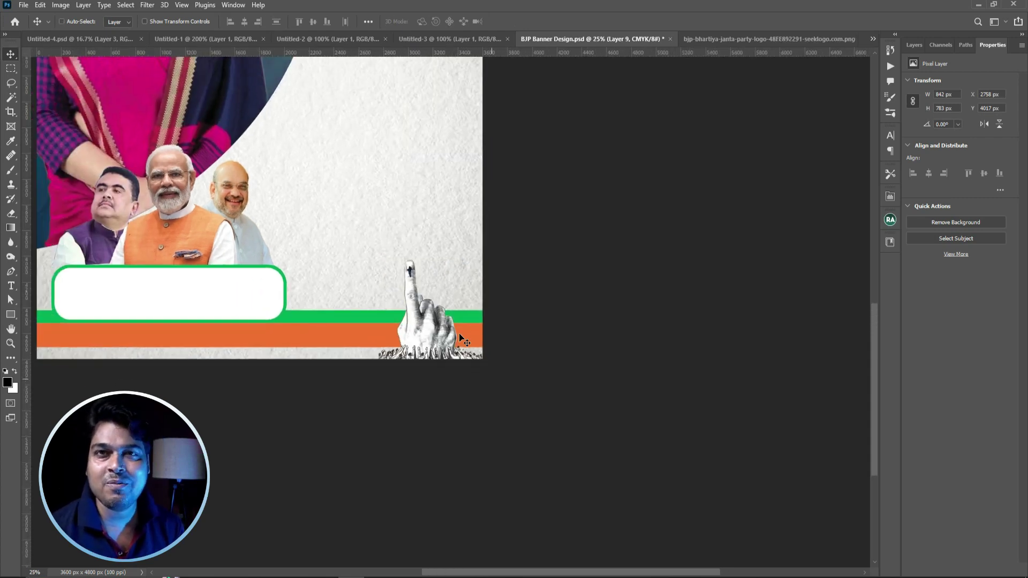
mouse_move(427, 273)
mouse_down()
mouse_move(478, 358)
mouse_move(544, 371)
mouse_up()
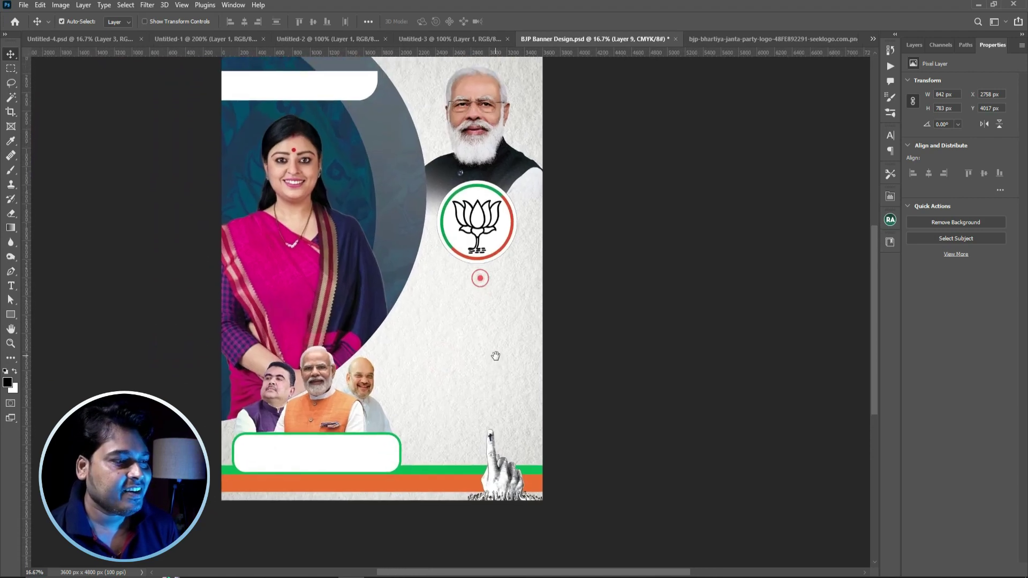
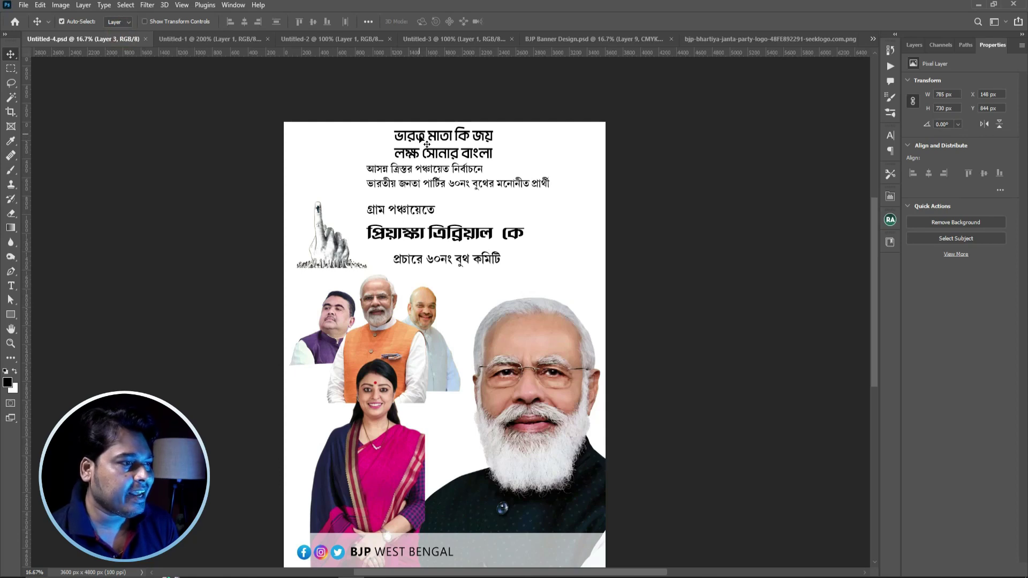
Copy the election text layer from Untitled-4 onto the BJP banner
mouse_move(405, 173)
mouse_down()
mouse_move(527, 49)
mouse_move(538, 258)
mouse_up()
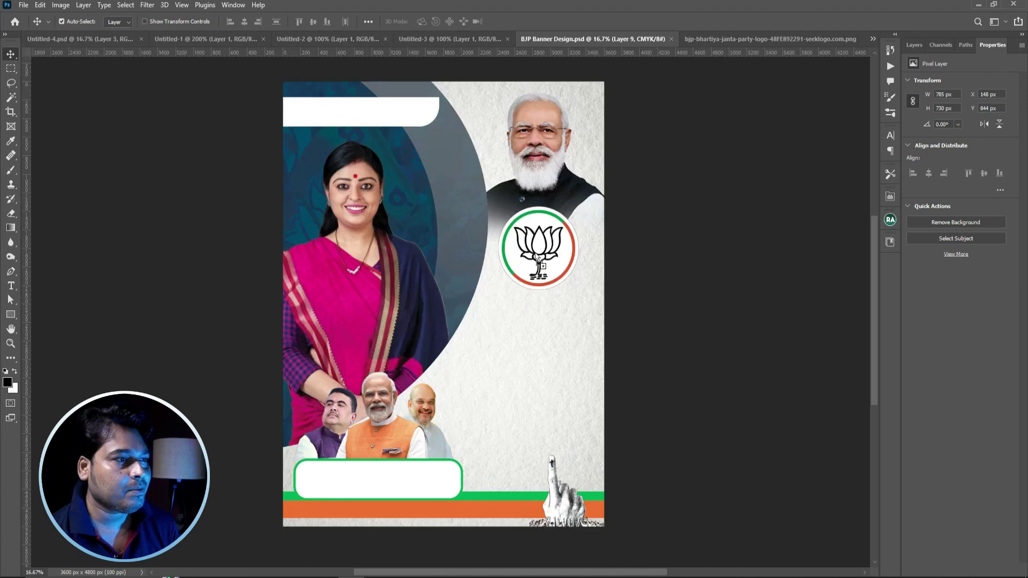
drag(511, 336, 511, 336)
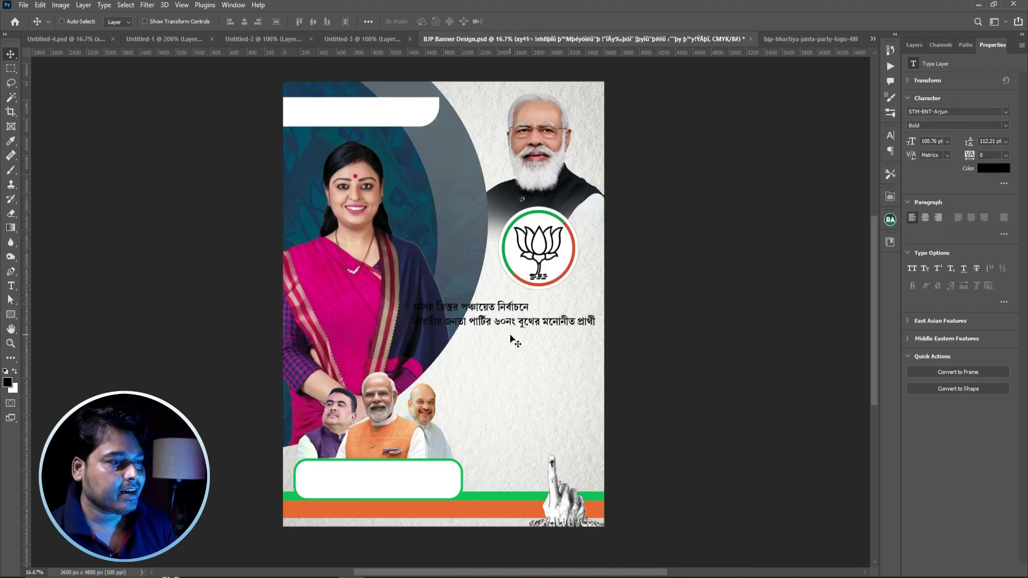
key(F7)
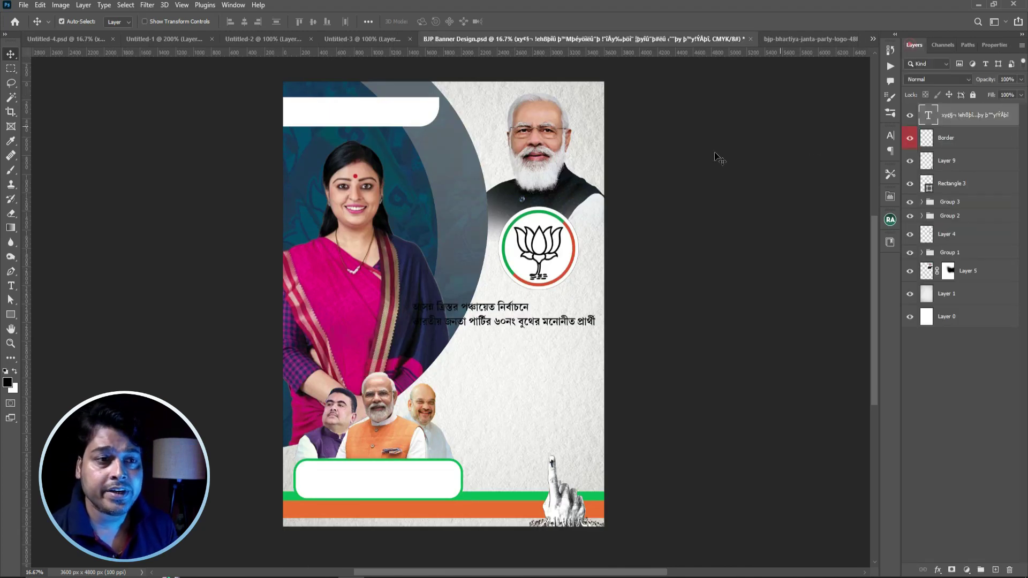
key(ctrl+equal)
key(ctrl+t)
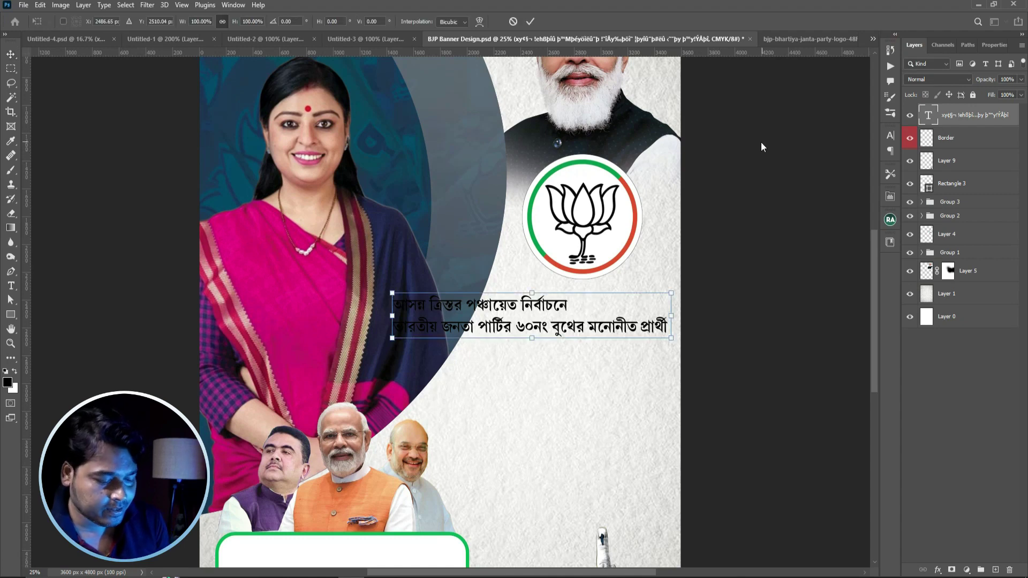
key(Return)
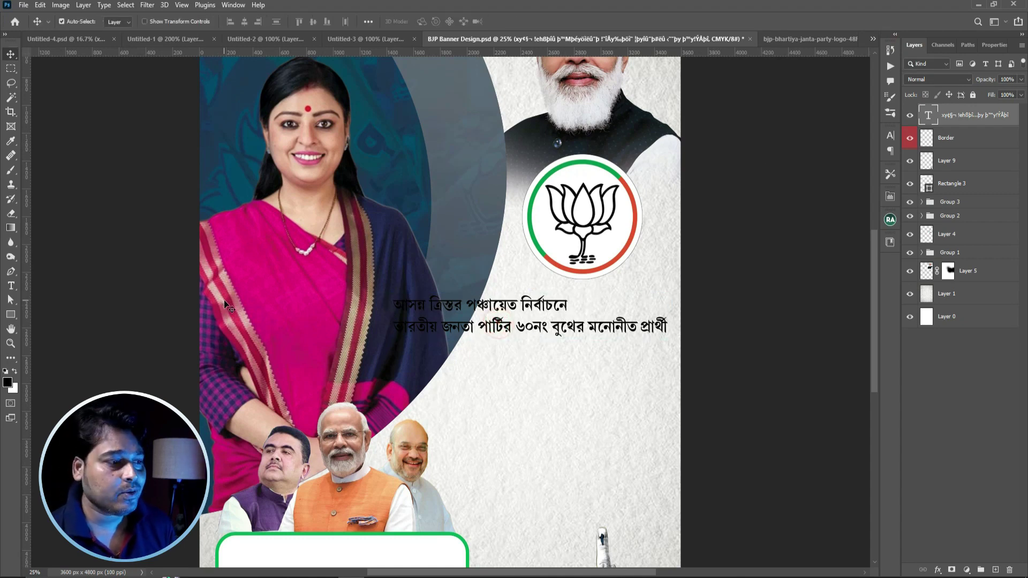
Break the election text into three centred lines and place it under the lotus logo
click(11, 285)
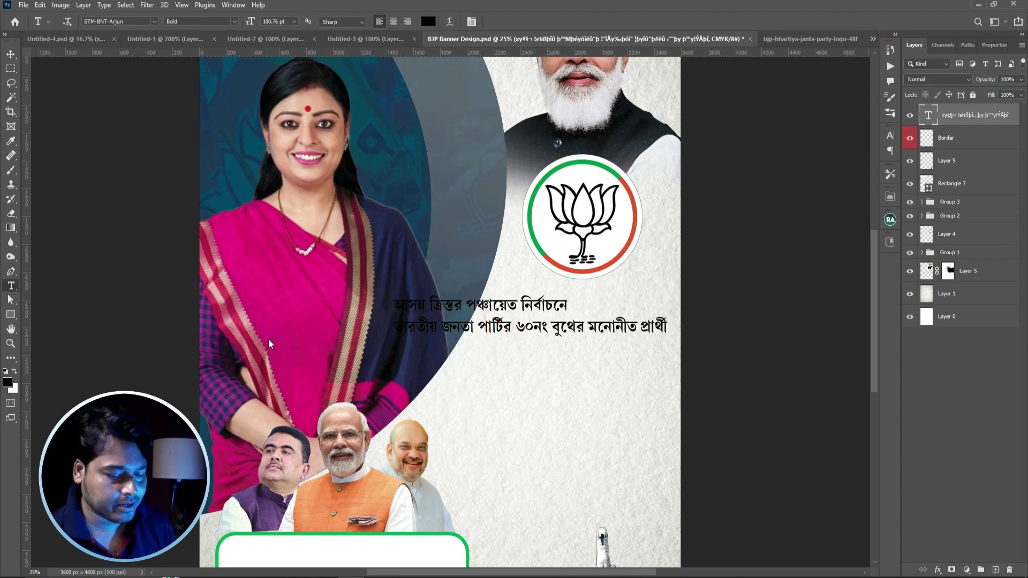
click(469, 336)
click(587, 327)
key(BackSpace)
key(Return)
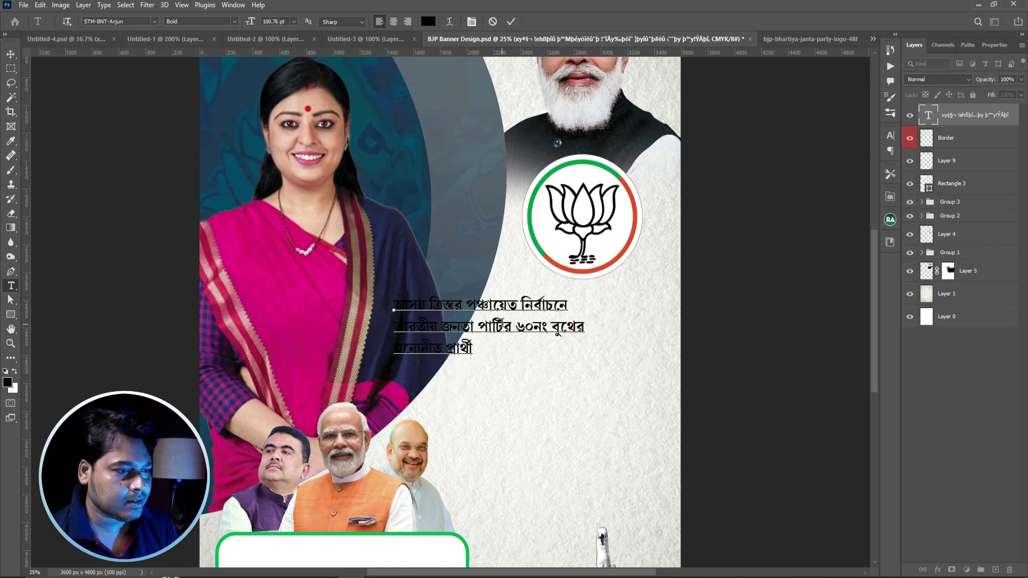
key(ctrl+a)
key(ctrl+shift+c)
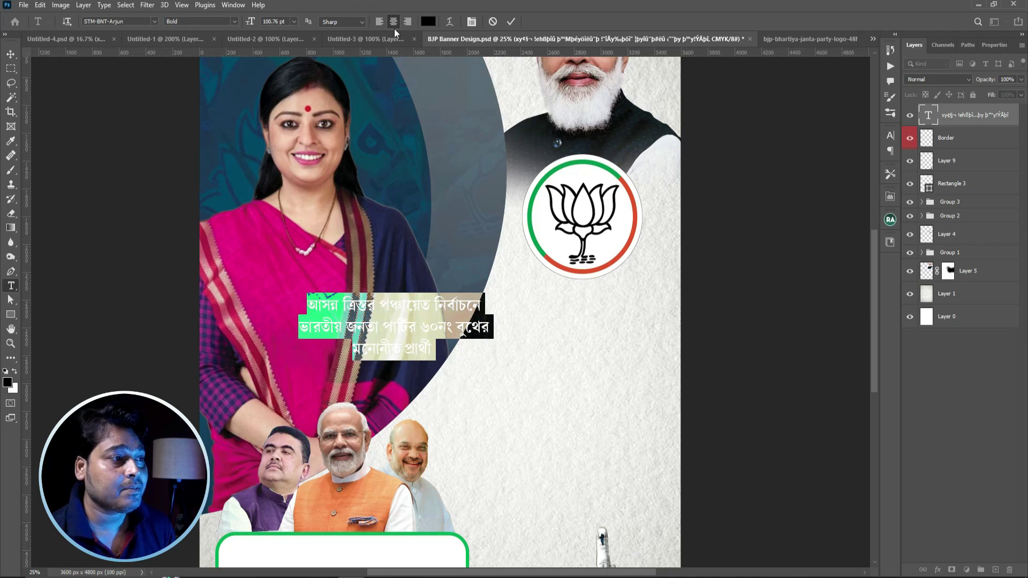
click(489, 328)
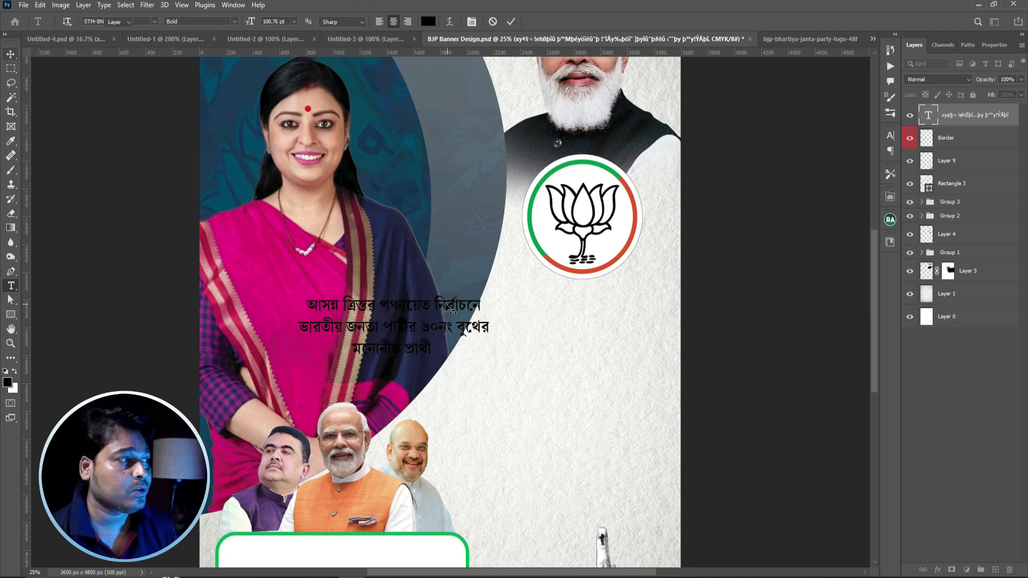
key(ctrl+Return)
drag(451, 310, 618, 311)
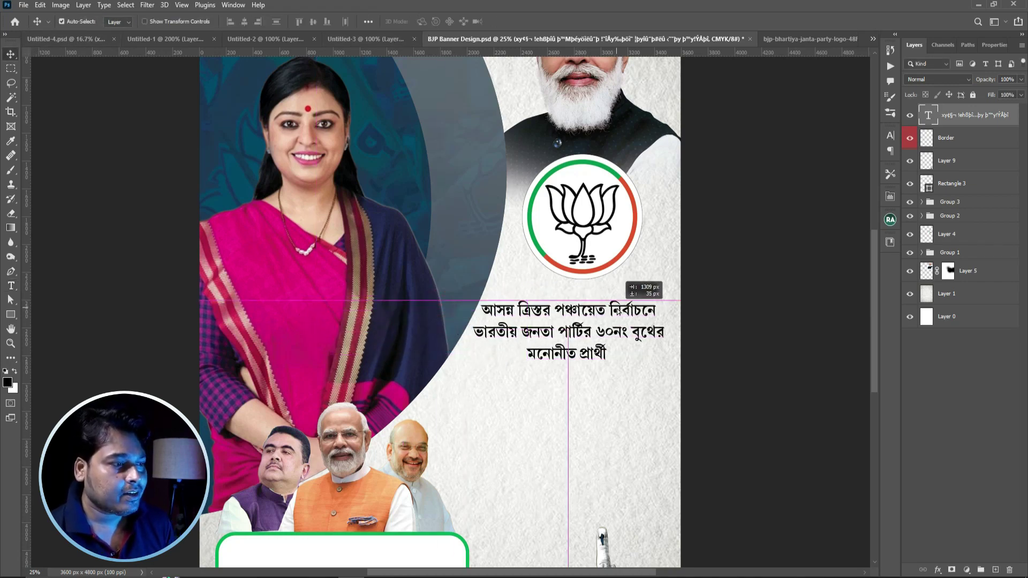
Bring the two-line slogan onto the banner's upper area beside the candidate
scroll(583, 389, up, 2)
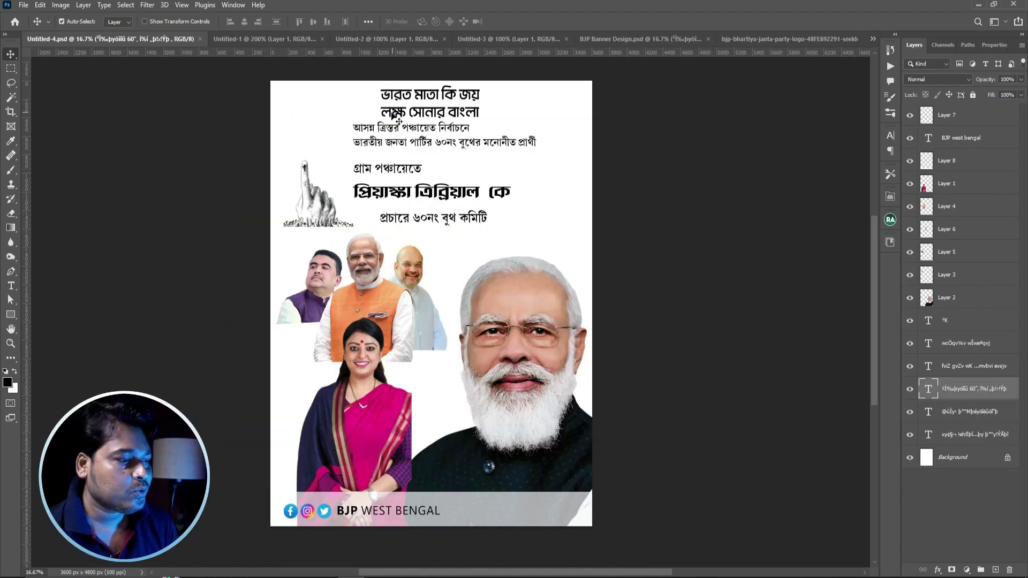
drag(395, 114, 370, 85)
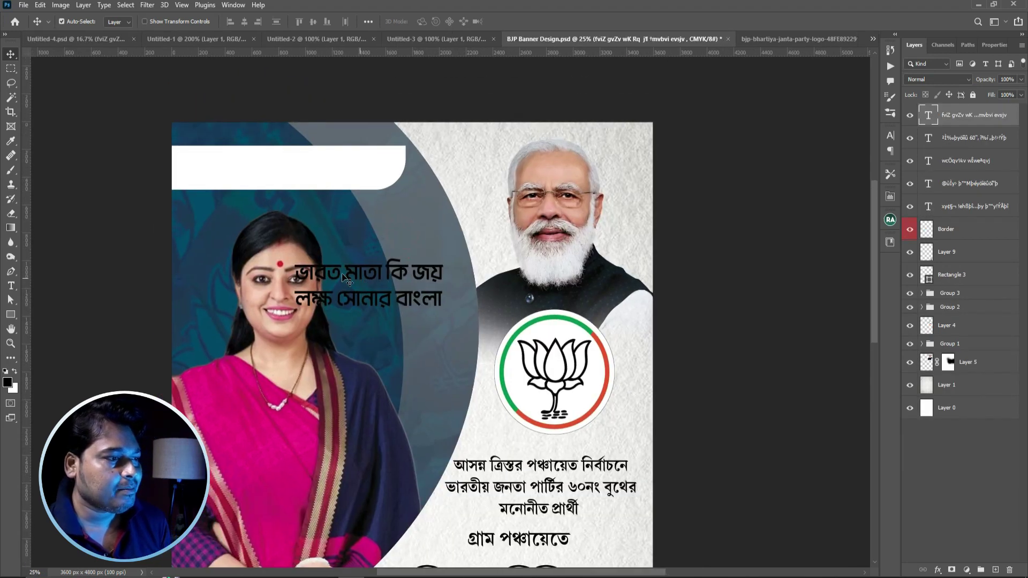
drag(338, 273, 350, 215)
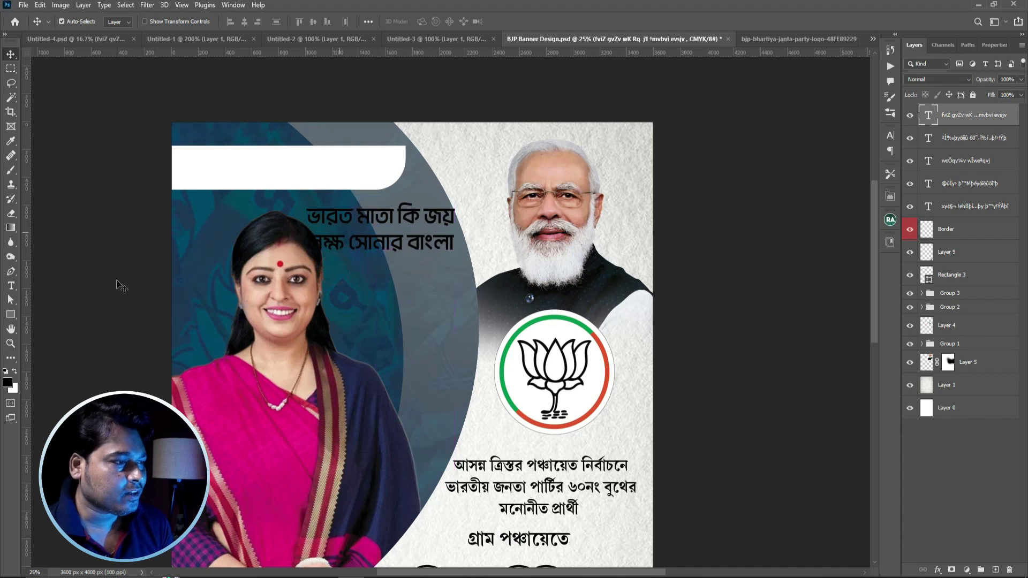
Delete the line ভারত মাতা কি জয় from the slogan text
click(11, 286)
triple_click(312, 218)
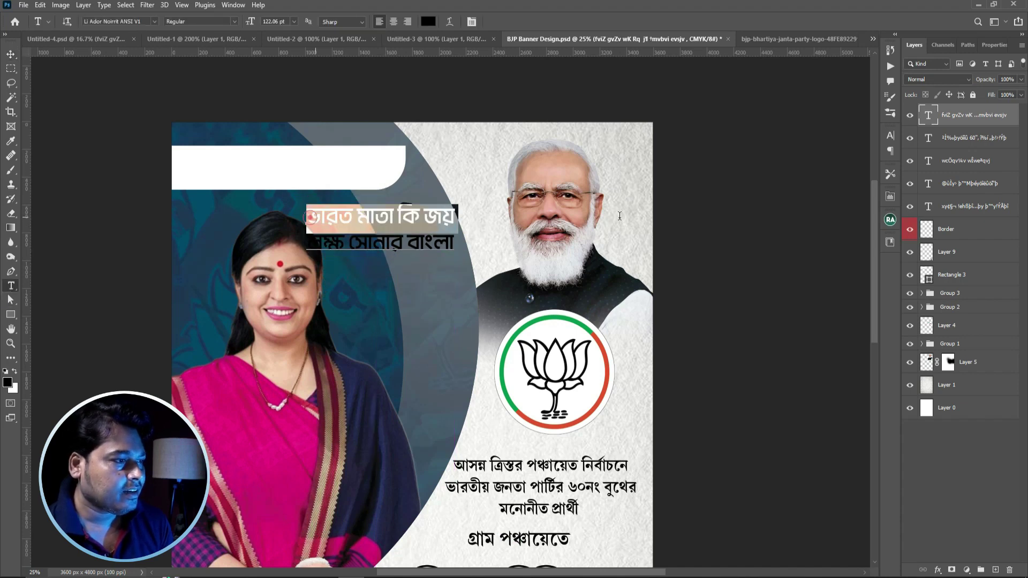
key(BackSpace)
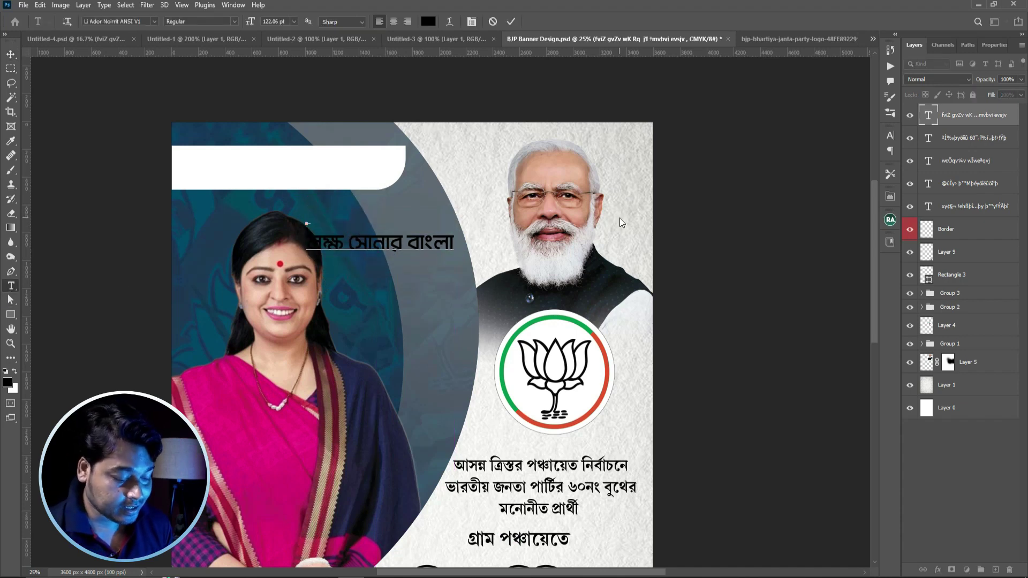
key(Delete)
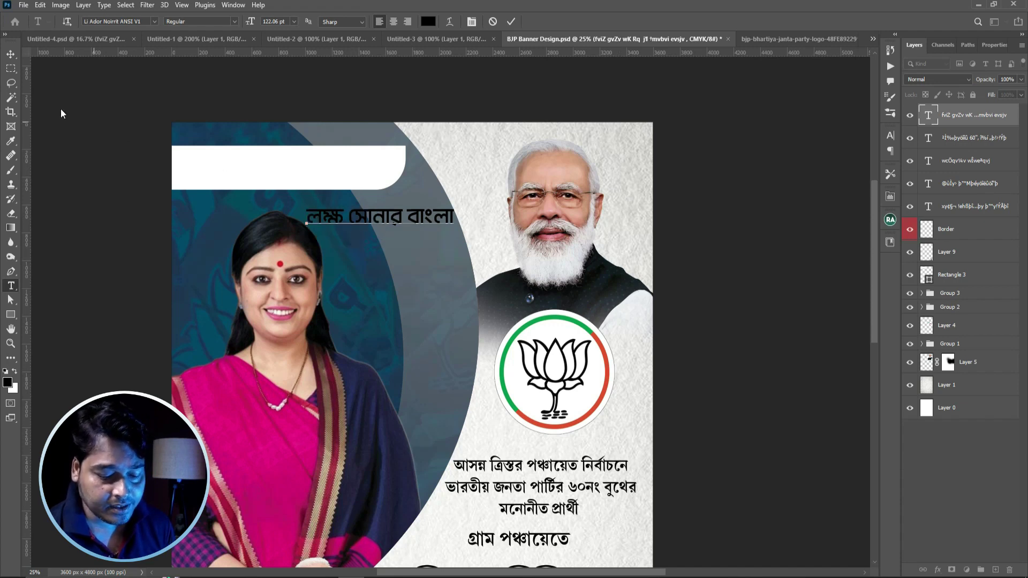
click(11, 54)
Duplicate the slogan into the white box and replace its text with ভারত মাতা কি জয়
mouse_move(329, 219)
alt+mouse_down()
mouse_move(244, 164)
mouse_move(374, 163)
alt+mouse_up()
click(11, 286)
key(ctrl+a)
key(ctrl+v)
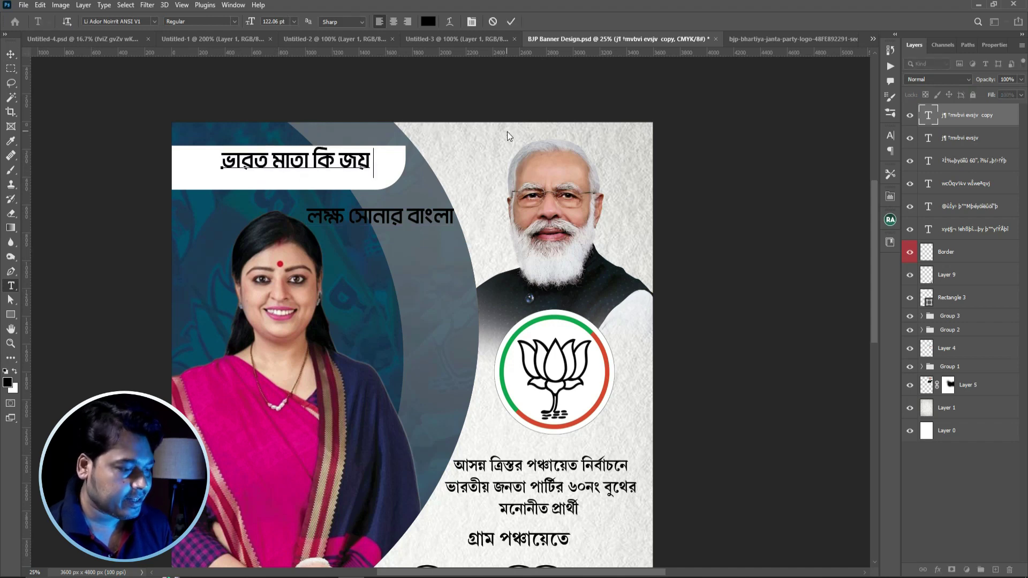
click(11, 54)
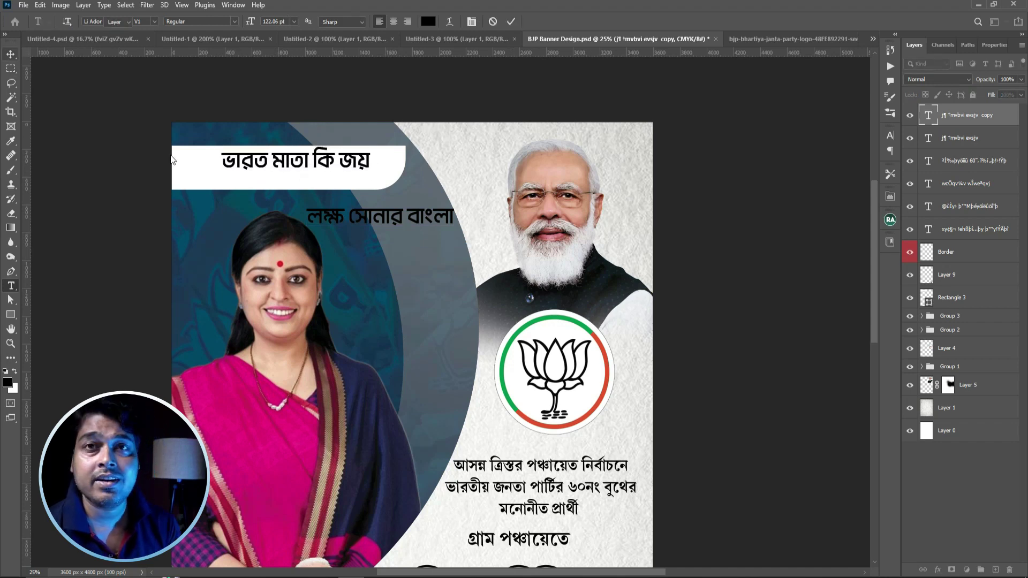
Enlarge ভারত মাতা কি জয় to fill the top white box and nudge it into place
drag(254, 167, 243, 178)
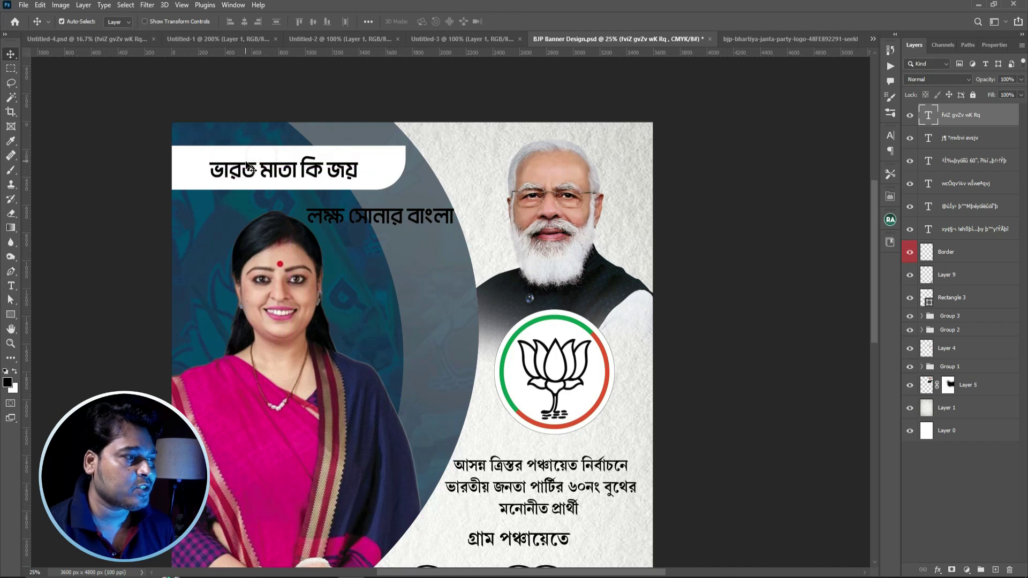
key(ctrl+t)
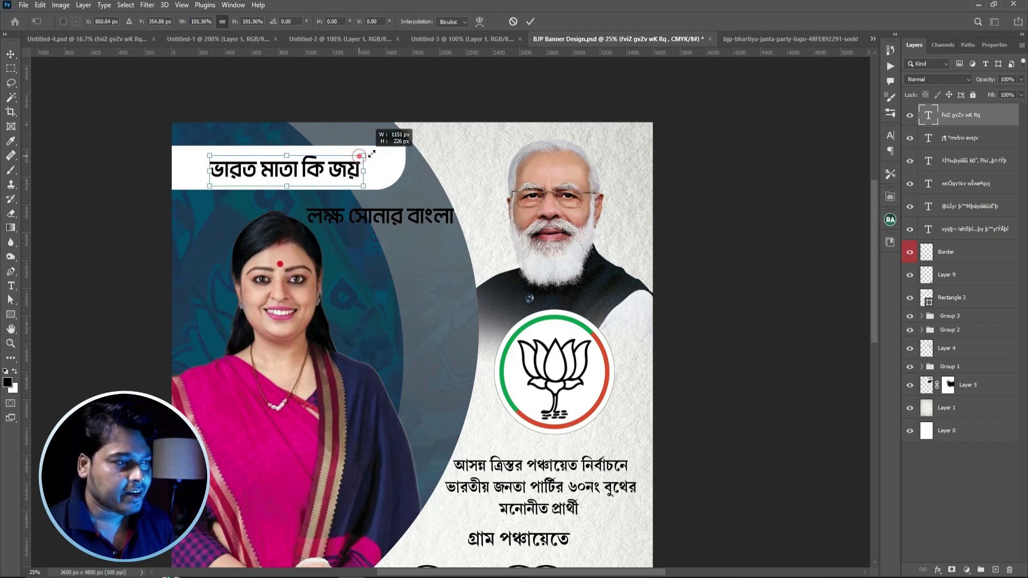
mouse_move(362, 158)
mouse_down()
mouse_move(377, 152)
mouse_move(345, 165)
mouse_up()
key(Return)
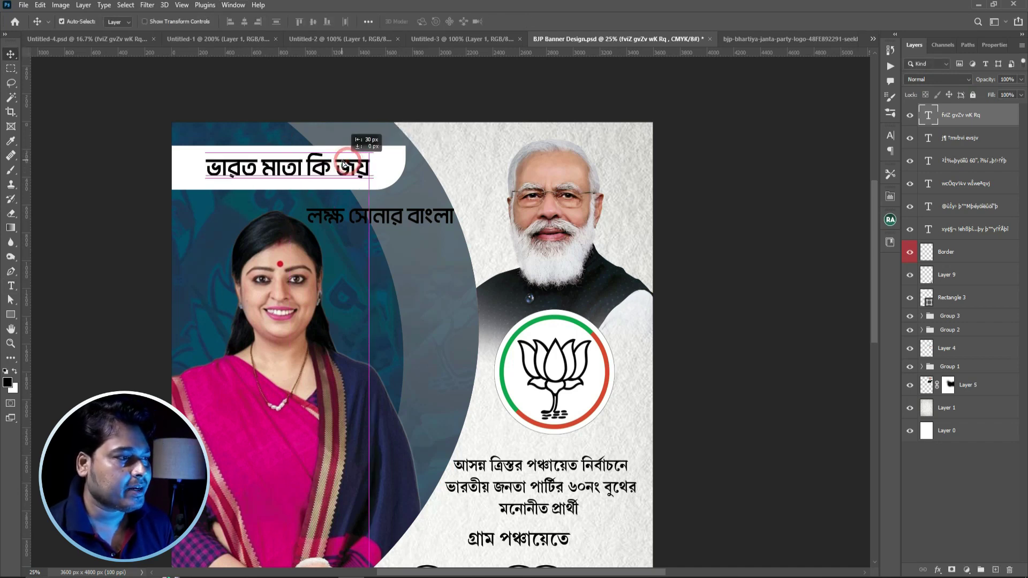
key(shift+Left)
key(shift+Left)
key(shift+Up)
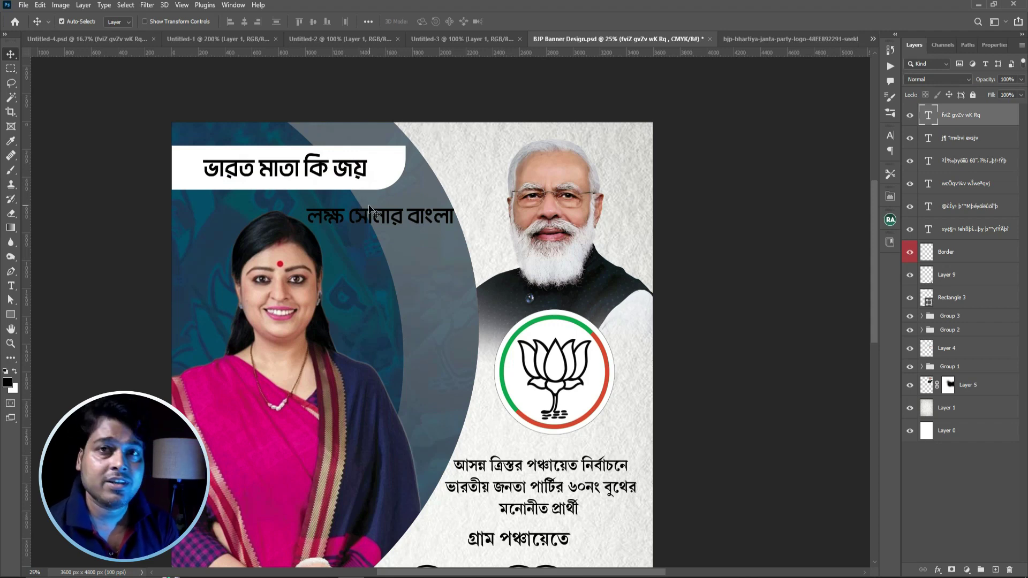
Colour the headline word ভারত orange
click(11, 287)
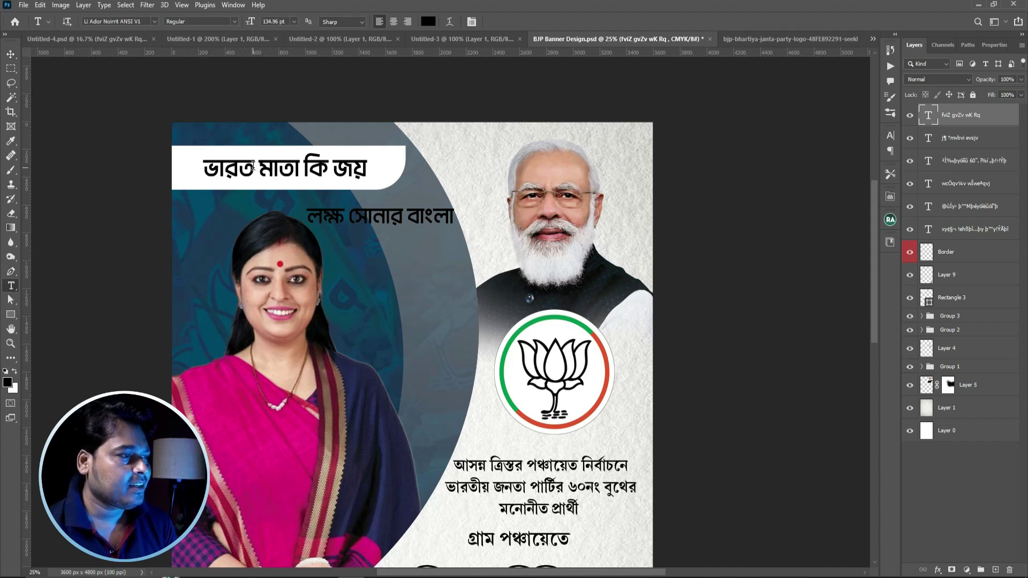
drag(259, 167, 203, 170)
click(890, 135)
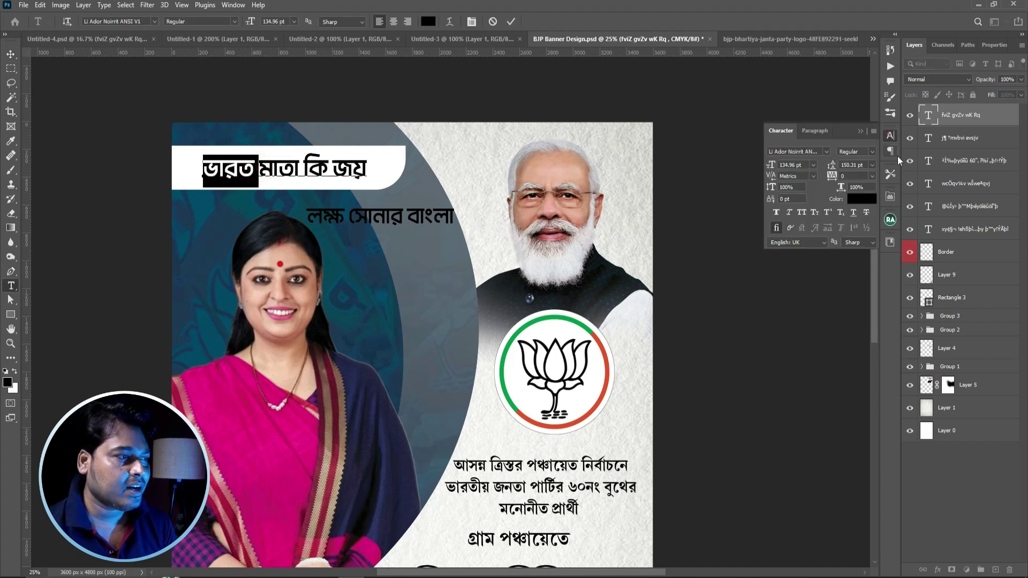
click(862, 199)
click(717, 308)
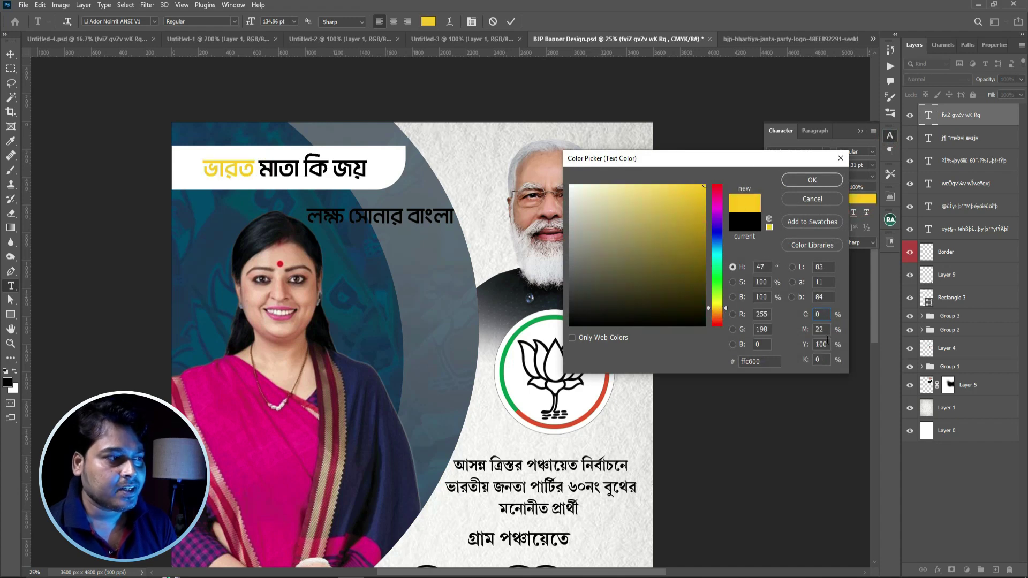
text(77)
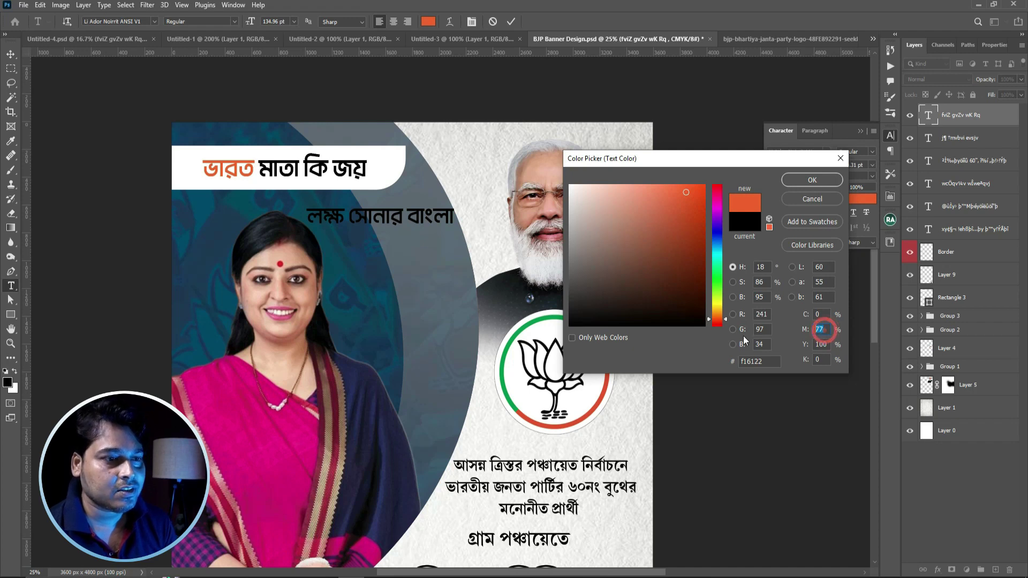
text(70)
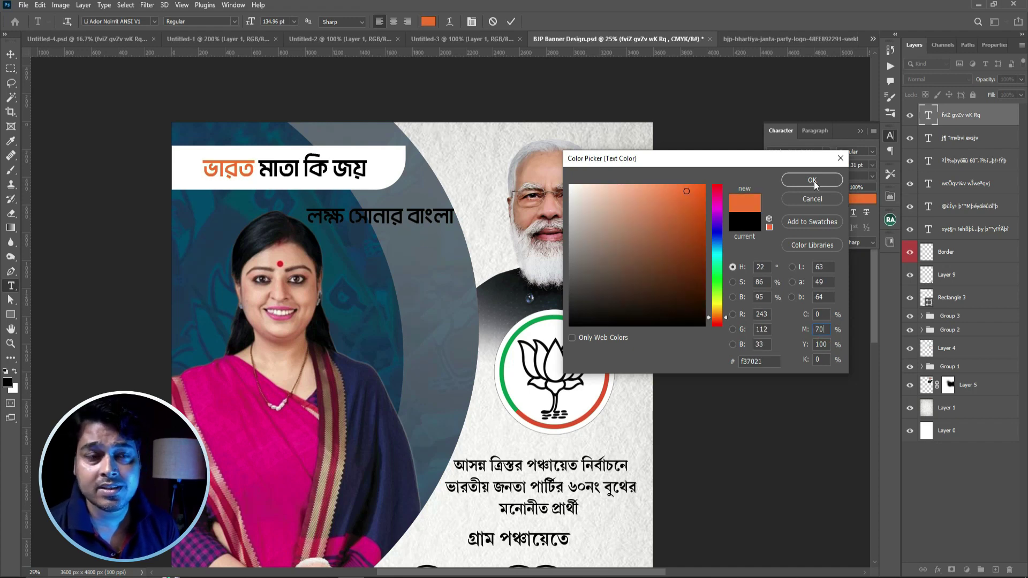
click(813, 182)
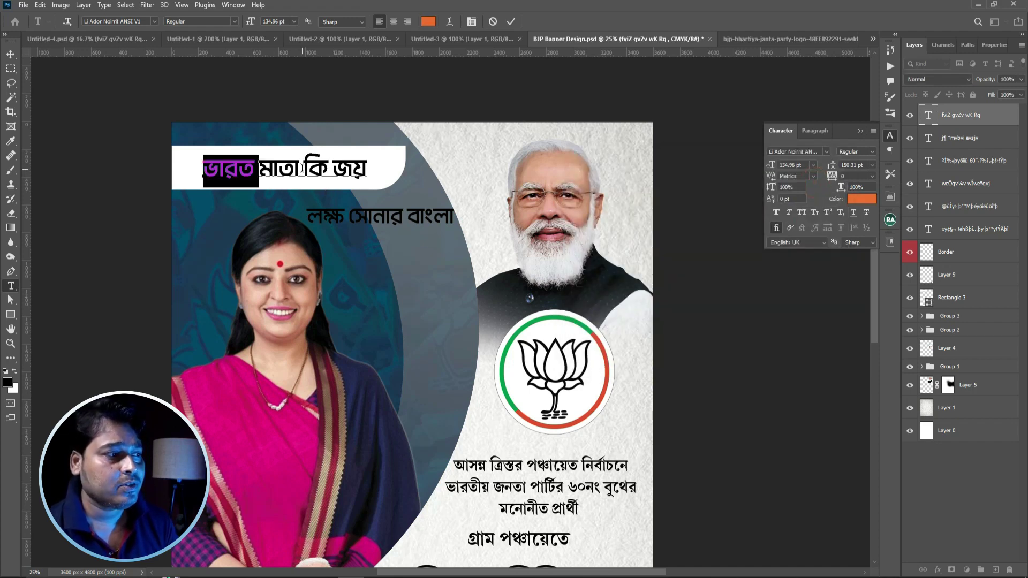
Colour the words মাতা কি জয় green with zero magenta
drag(368, 168, 260, 168)
click(861, 198)
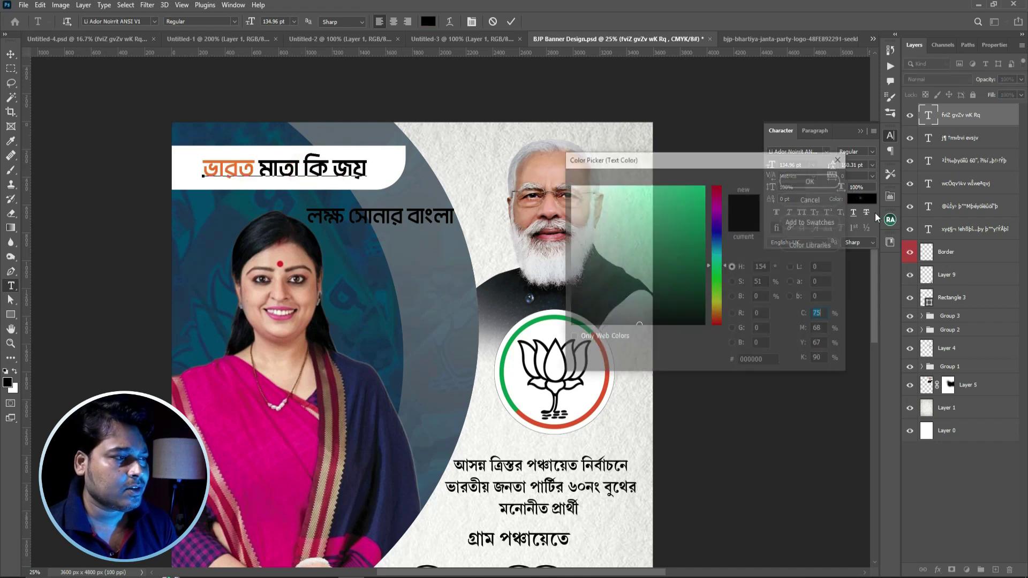
click(696, 245)
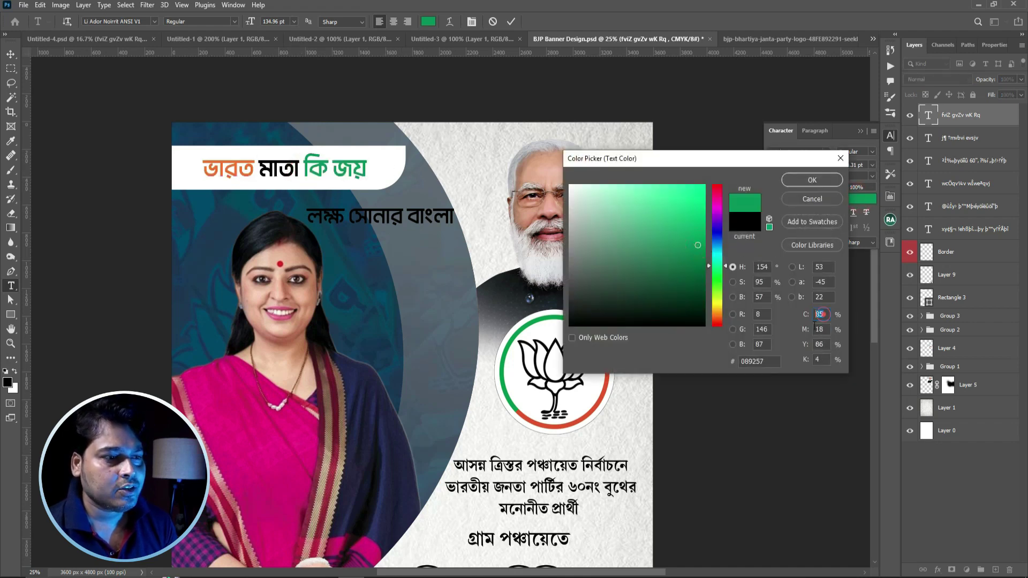
text(89)
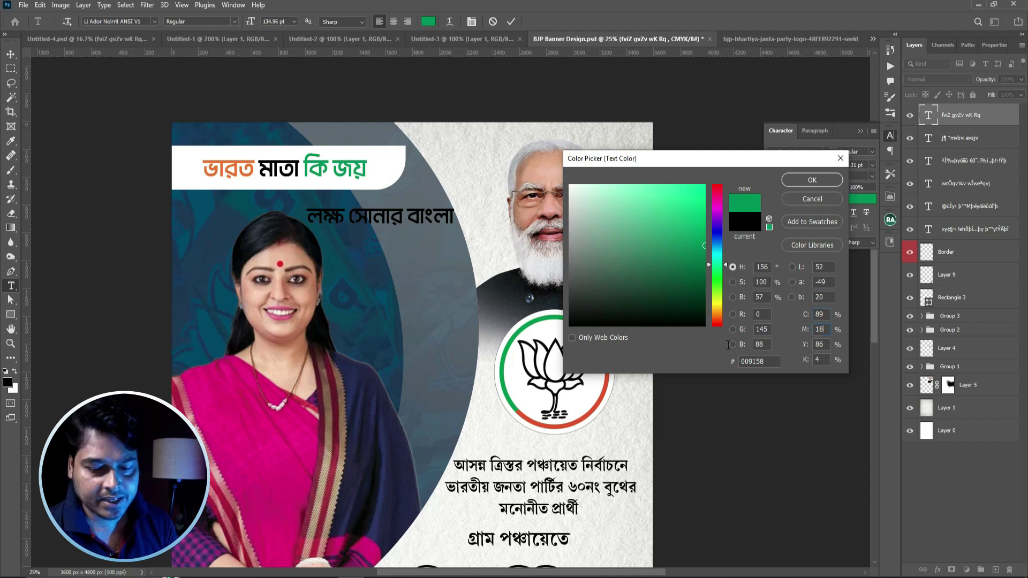
key(BackSpace)
key(BackSpace)
text(0)
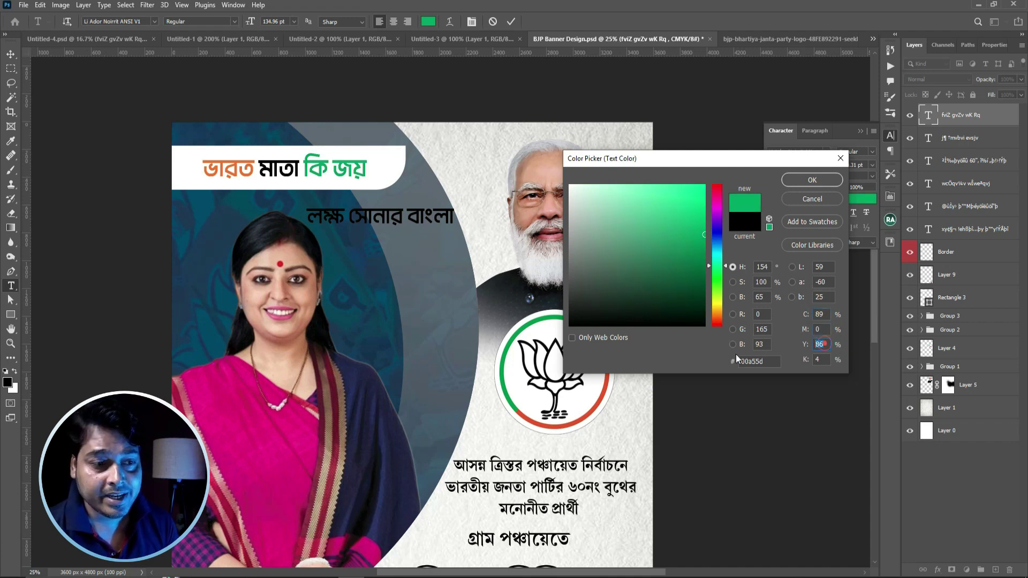
text(100)
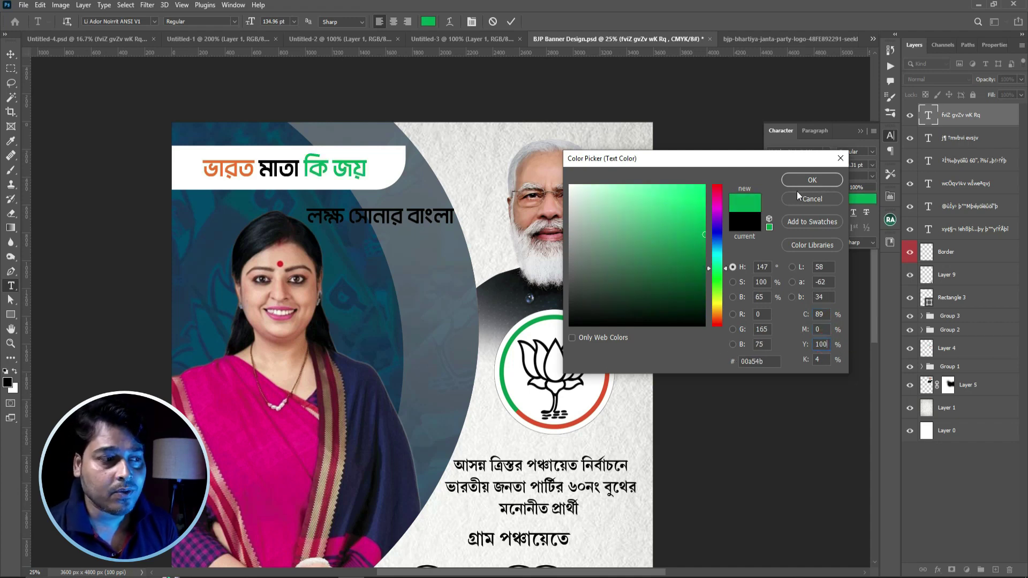
click(809, 180)
Recolour the word মাতা dark grey
click(295, 167)
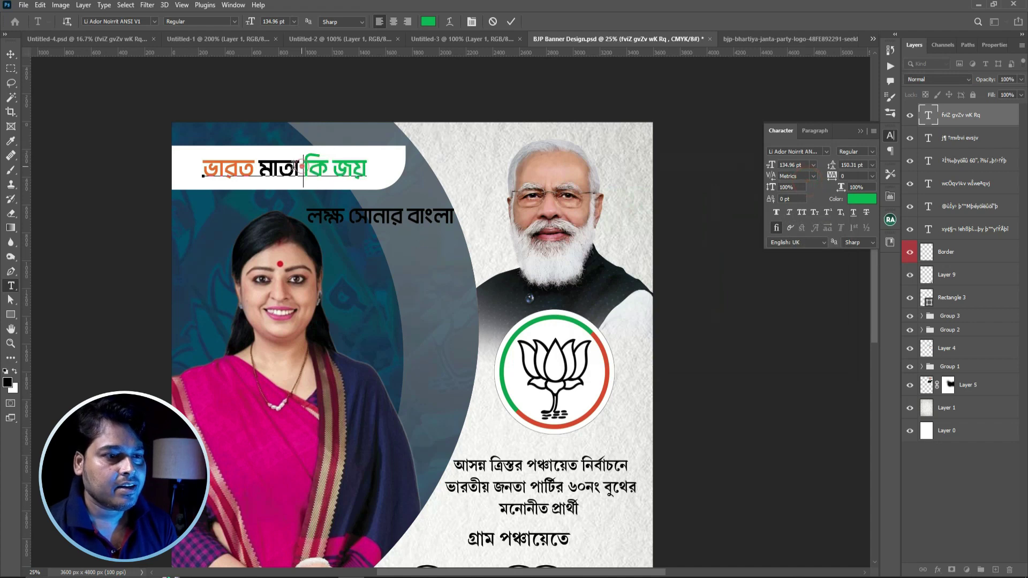
drag(301, 167, 257, 167)
click(856, 199)
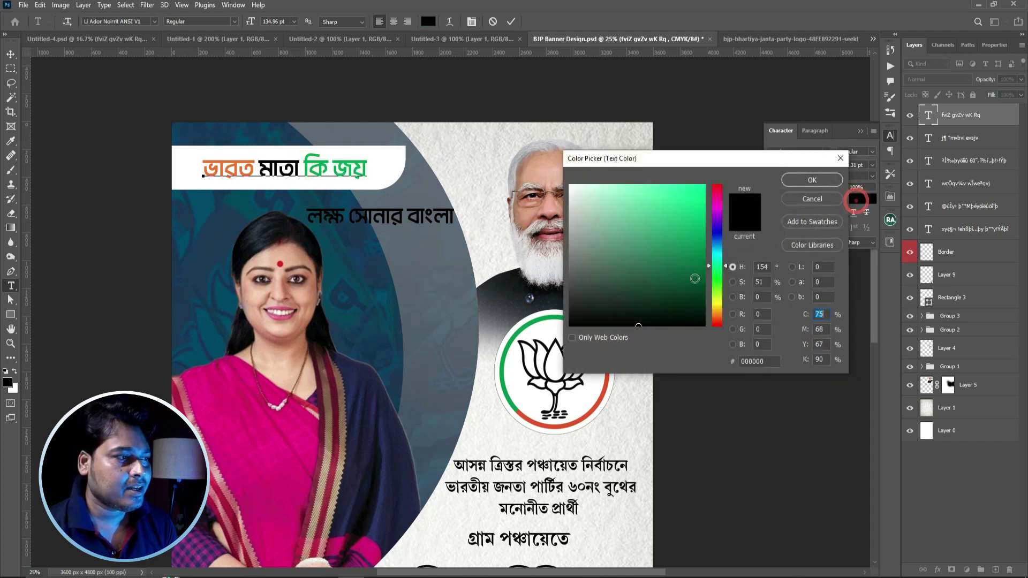
click(580, 285)
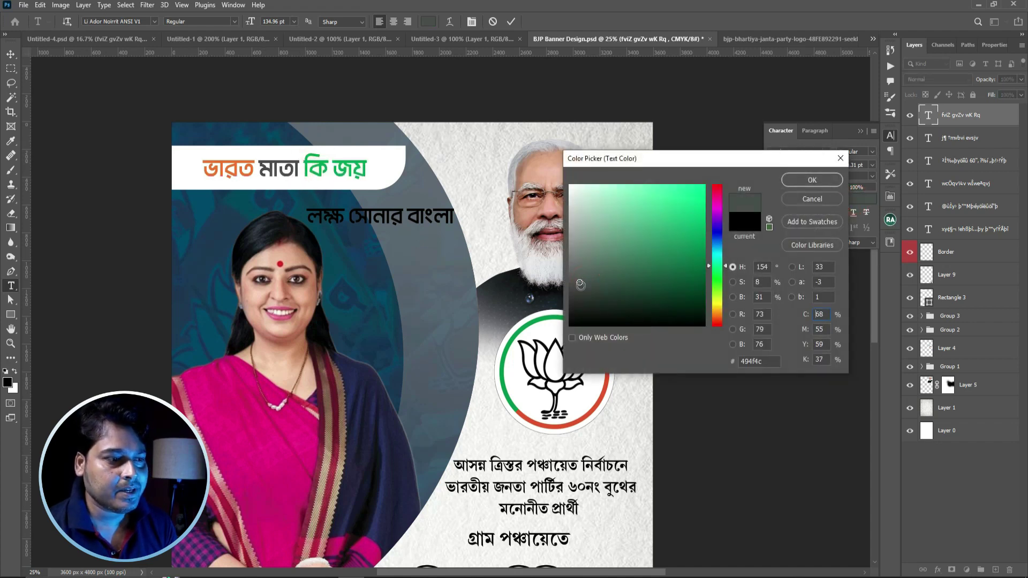
click(811, 181)
click(889, 135)
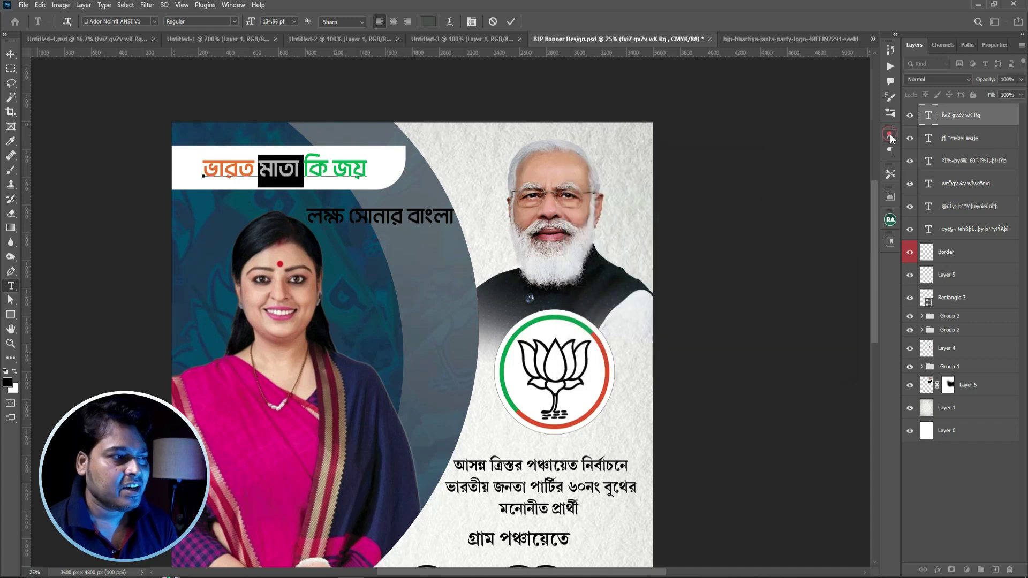
Break the লক্ষ সোনার বাংলা slogan into three lines
click(11, 54)
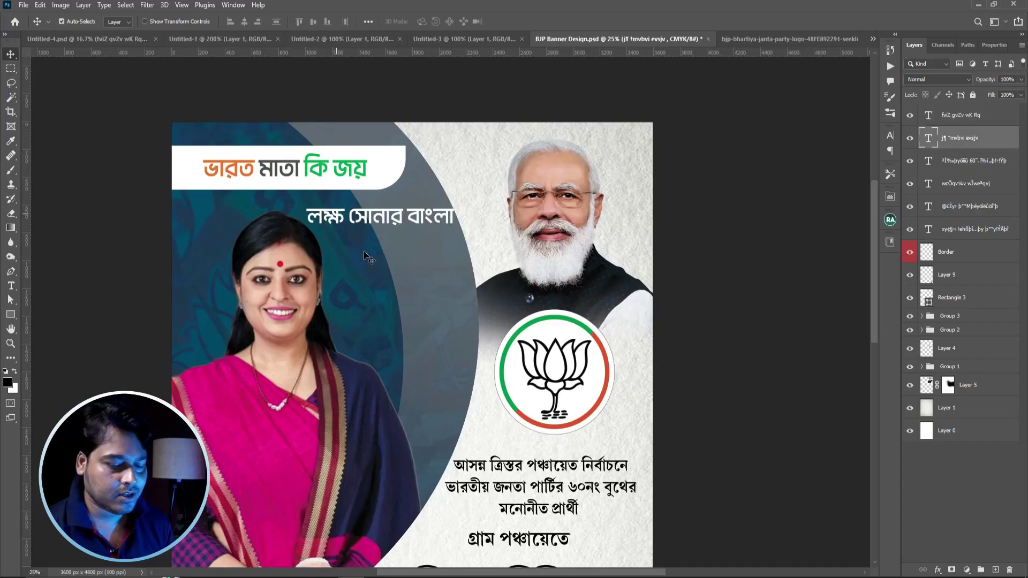
click(11, 286)
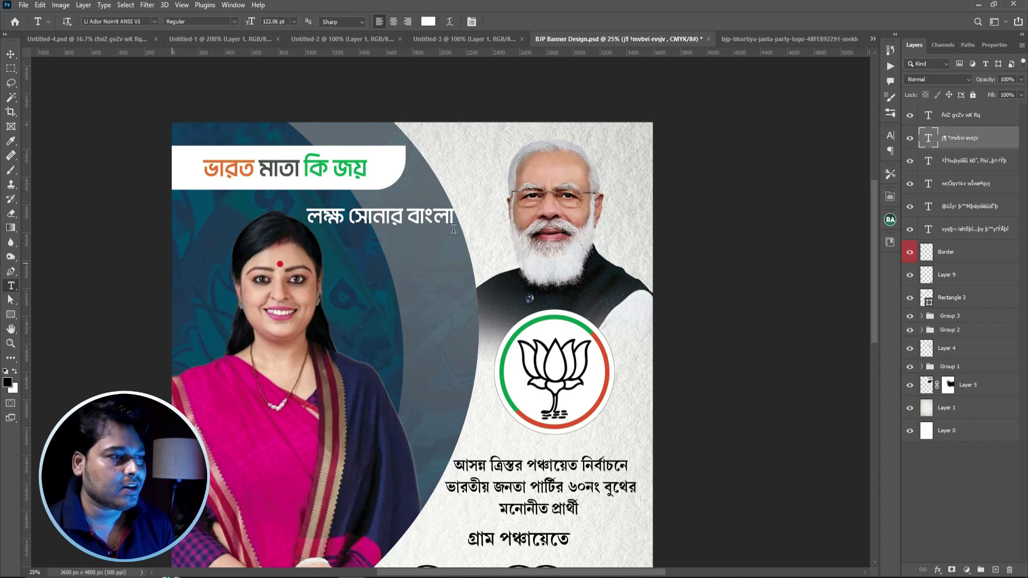
click(351, 216)
key(BackSpace)
key(Return)
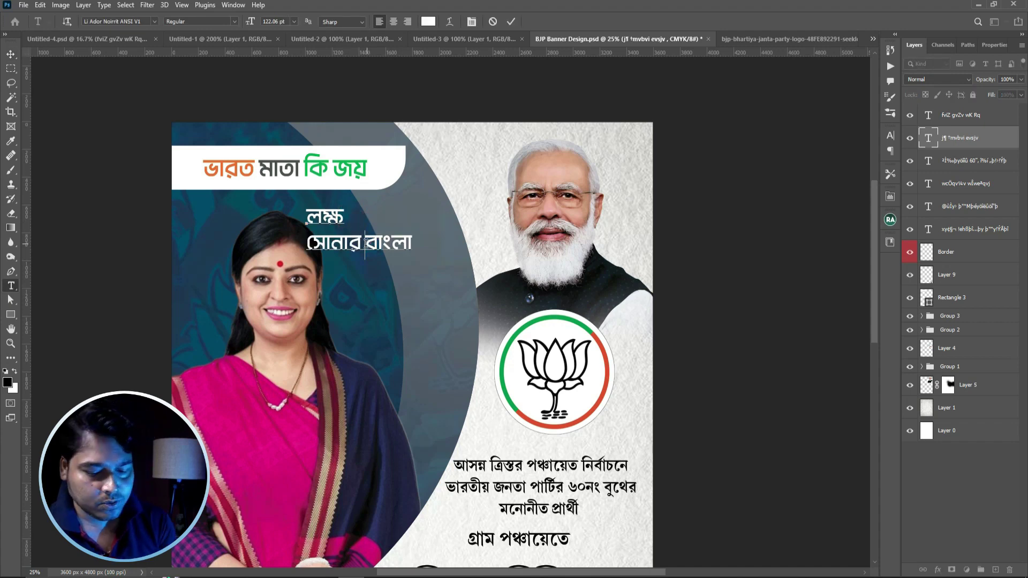
key(Return)
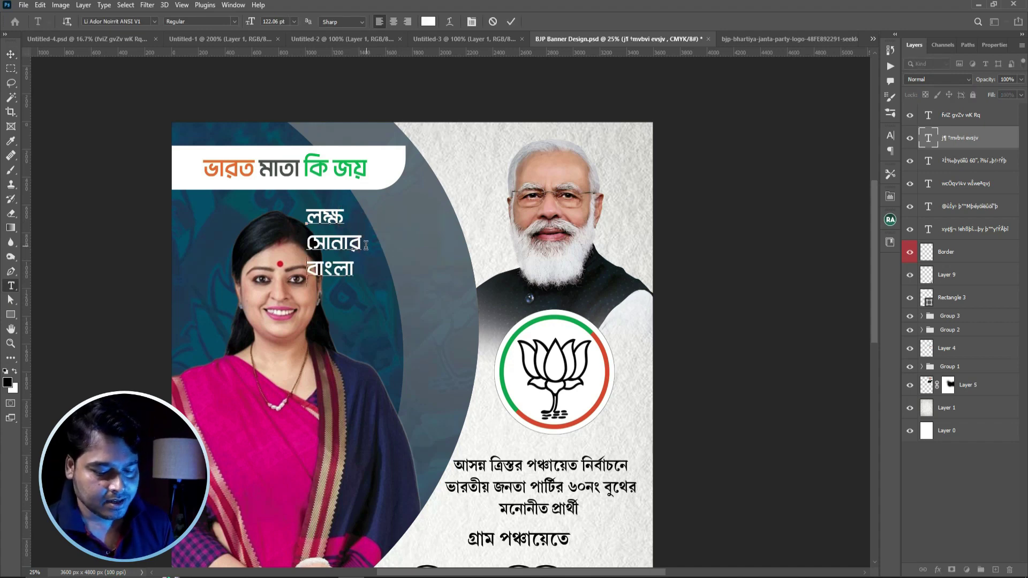
click(10, 54)
Remove the লক্ষ line, leaving সোনার বাংলা in the slogan layer
key(ctrl+plus)
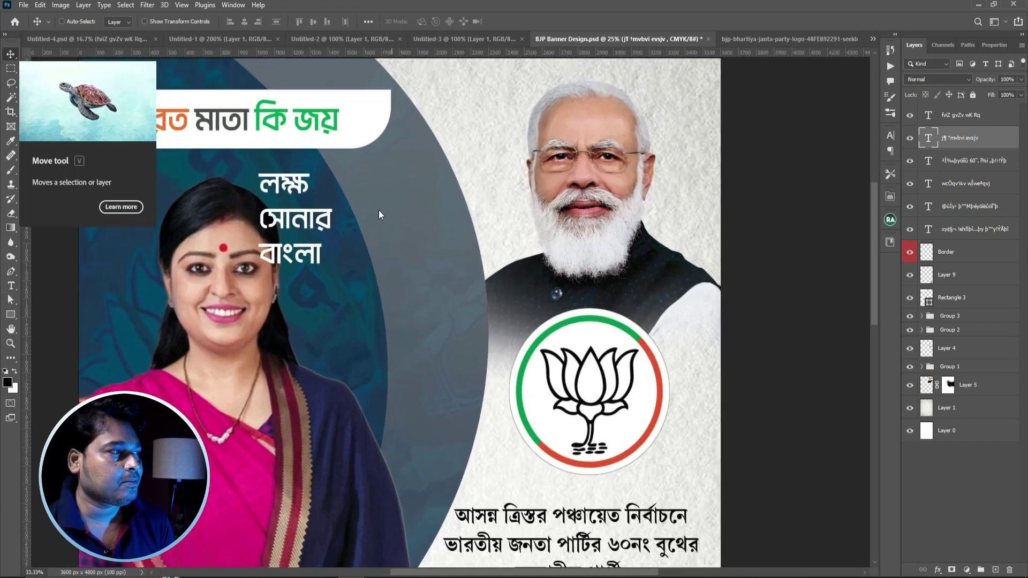
drag(507, 277, 563, 330)
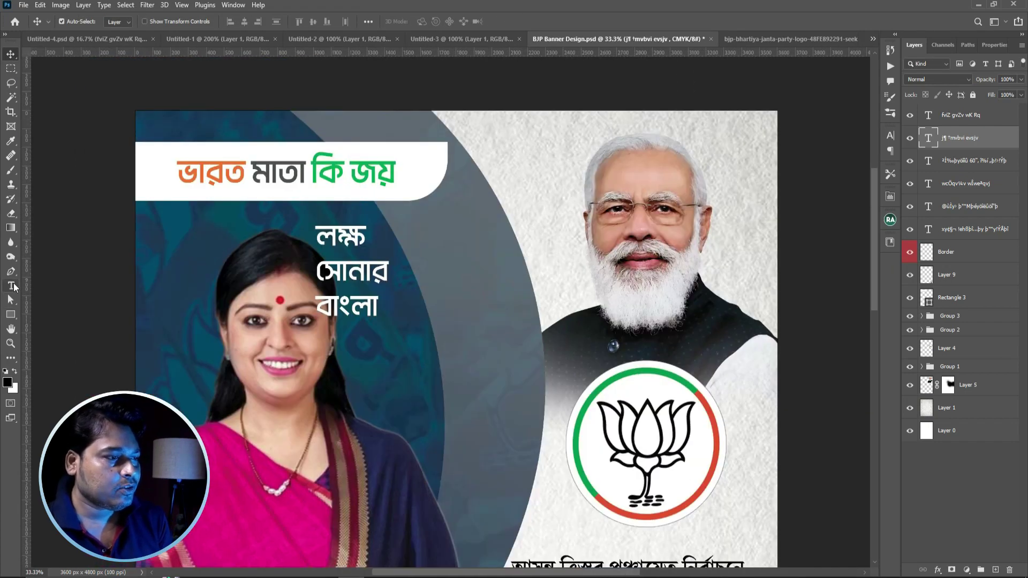
click(14, 287)
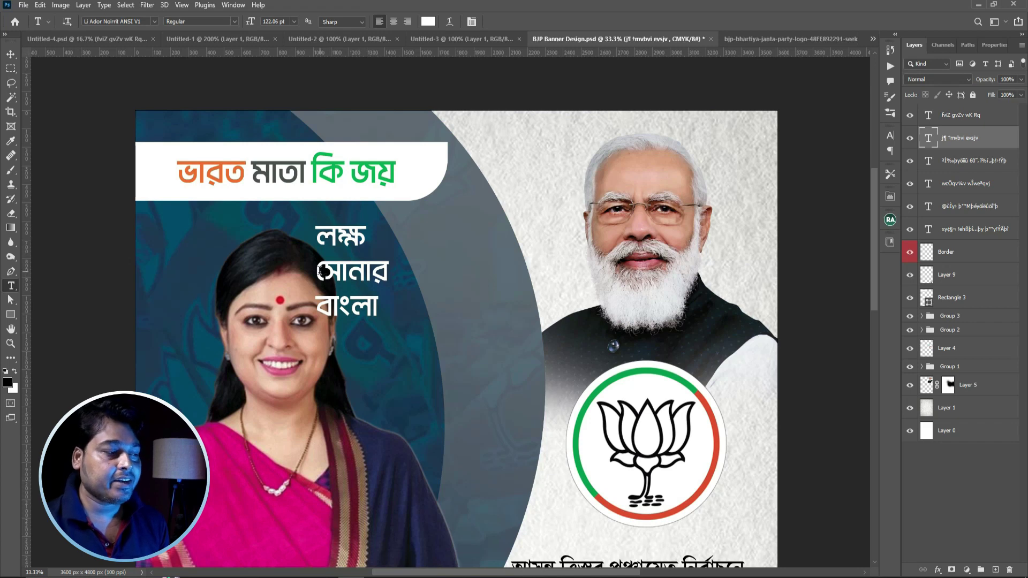
double_click(320, 236)
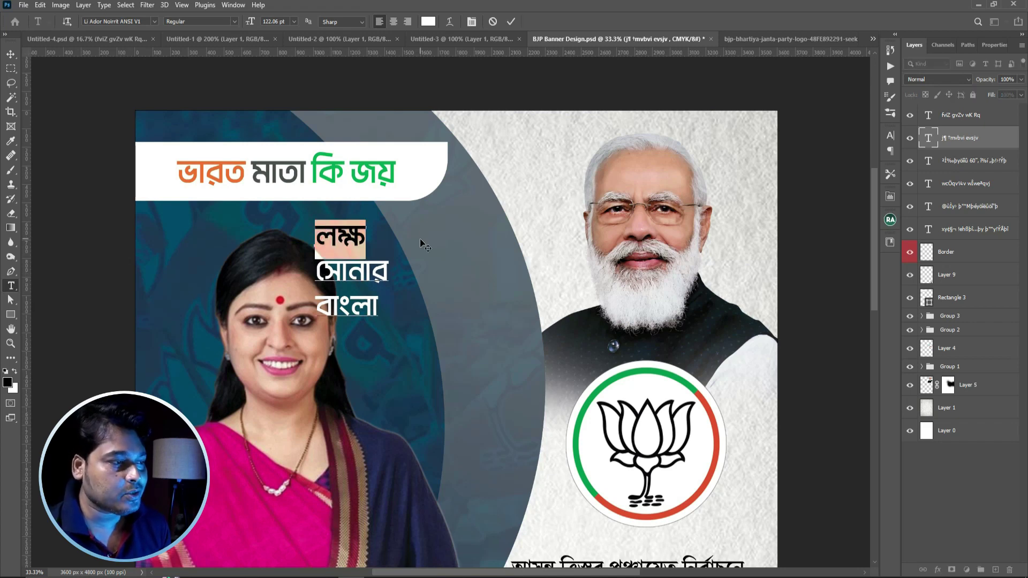
key(BackSpace)
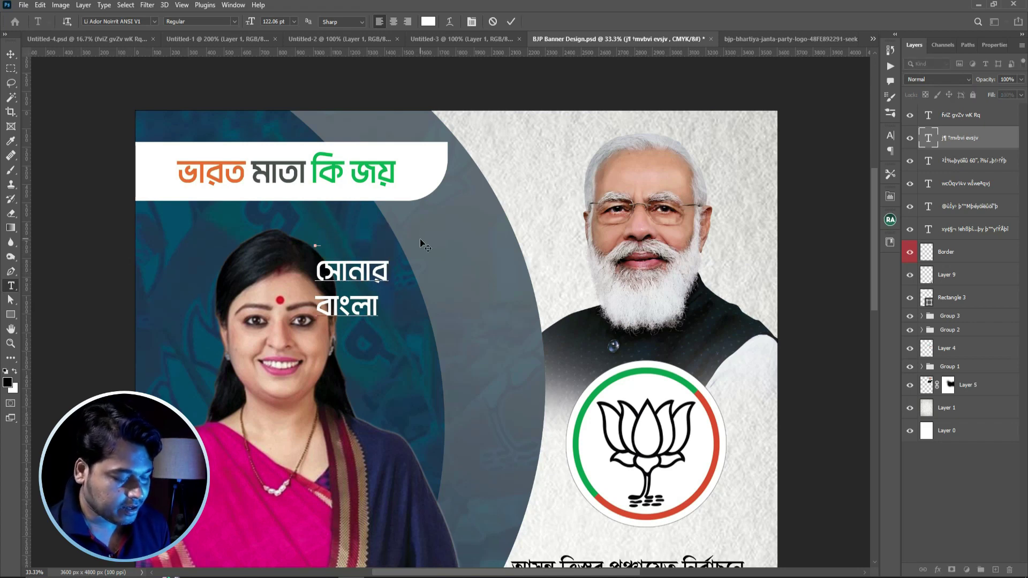
key(Delete)
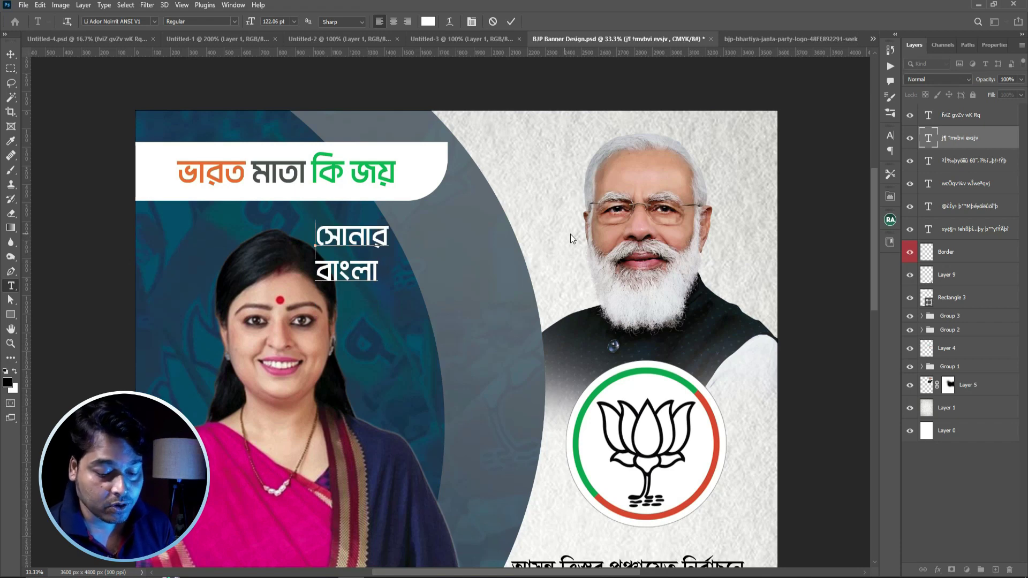
click(10, 54)
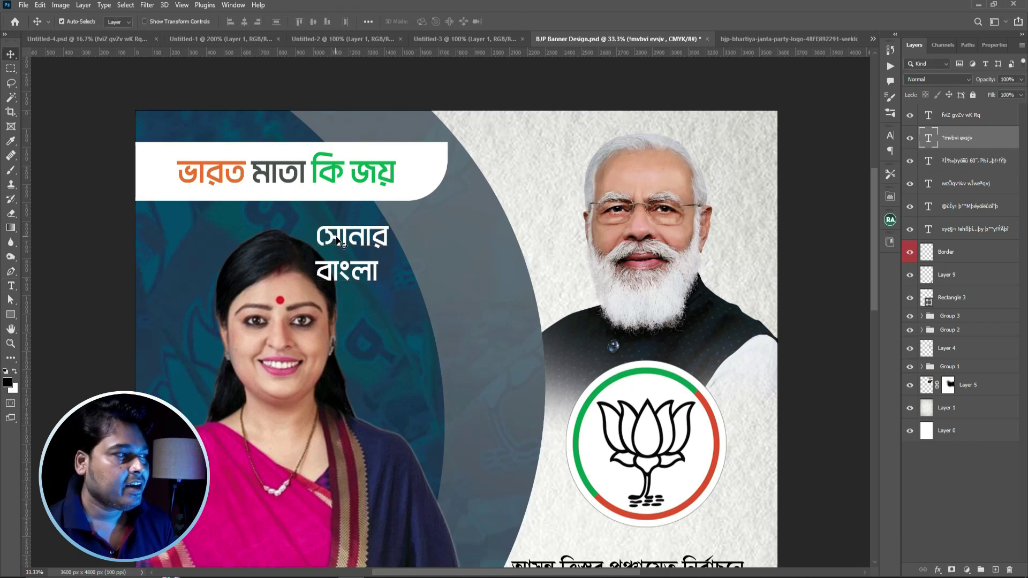
Duplicate the slogan layer and retype the upper copy as লক্ষ
drag(339, 242, 462, 323)
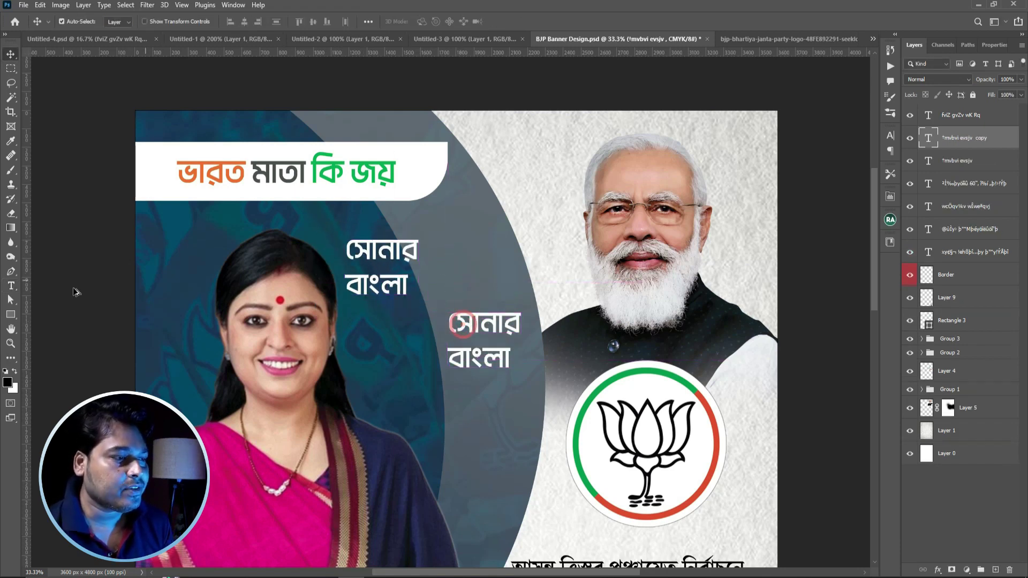
key(t)
click(403, 246)
key(ctrl+a)
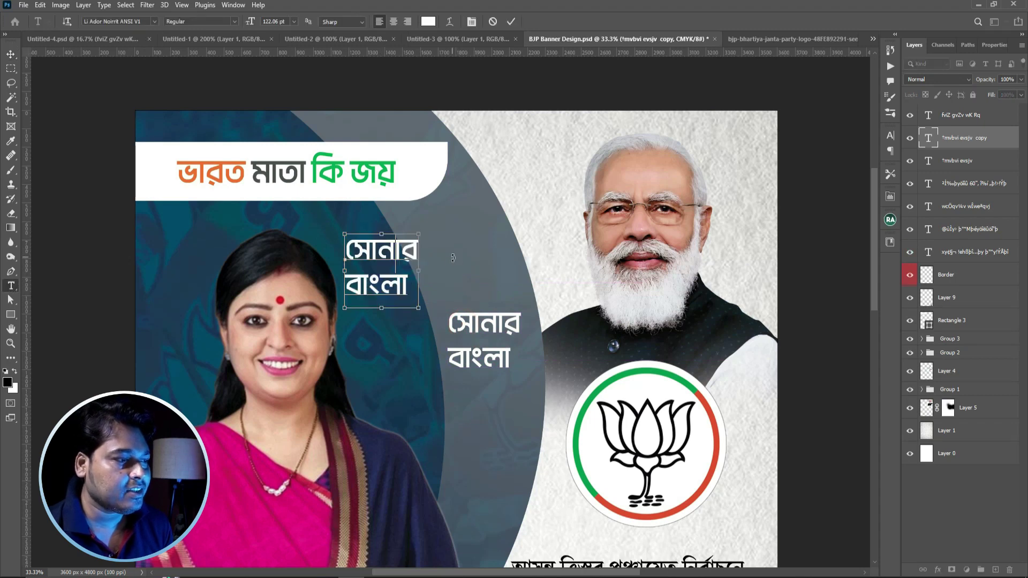
text(লক্ষ)
key(ctrl+Return)
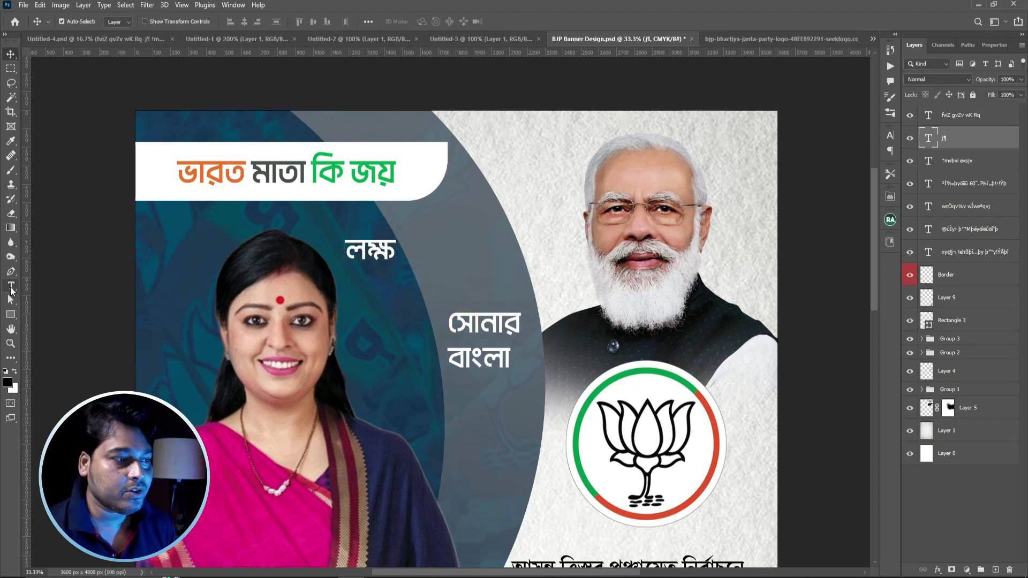
Trim the lower copy to সোনার, then duplicate it and retype the copy as বাংলা
drag(449, 357, 672, 354)
key(BackSpace)
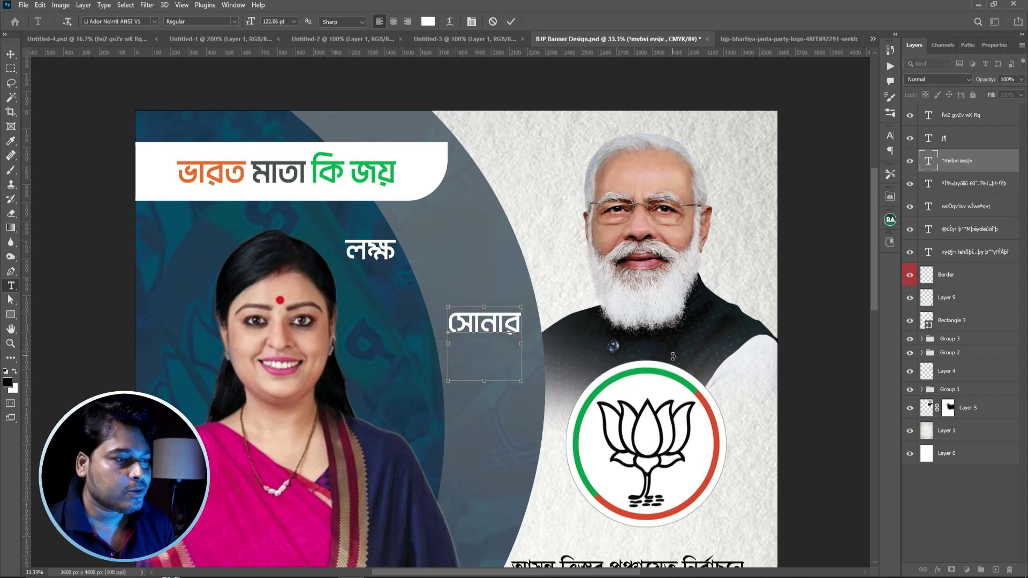
key(BackSpace)
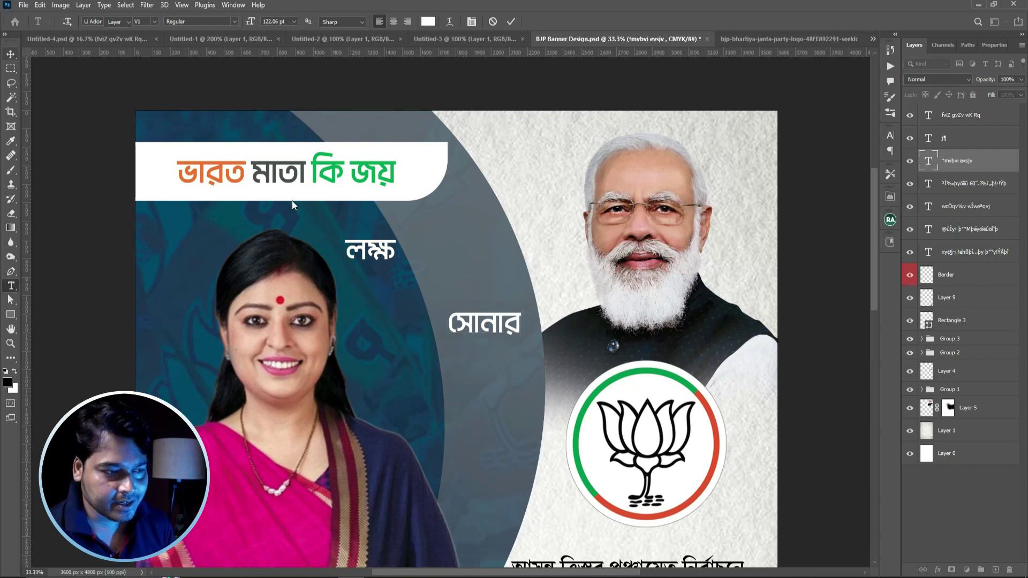
key(ctrl+Return)
key(v)
mouse_move(493, 314)
mouse_down()
mouse_move(493, 350)
mouse_move(592, 355)
mouse_up()
click(10, 285)
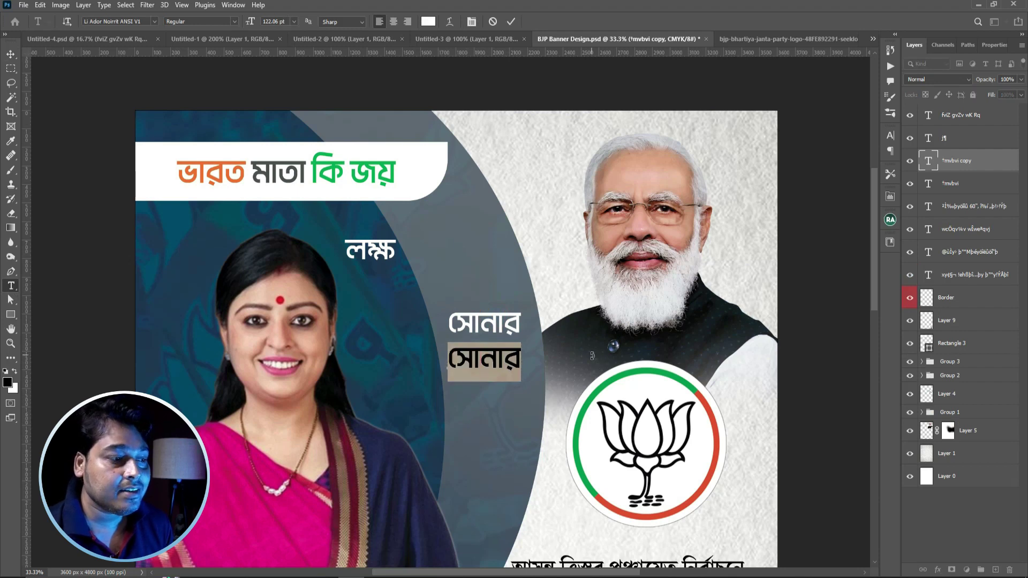
text(evsjv)
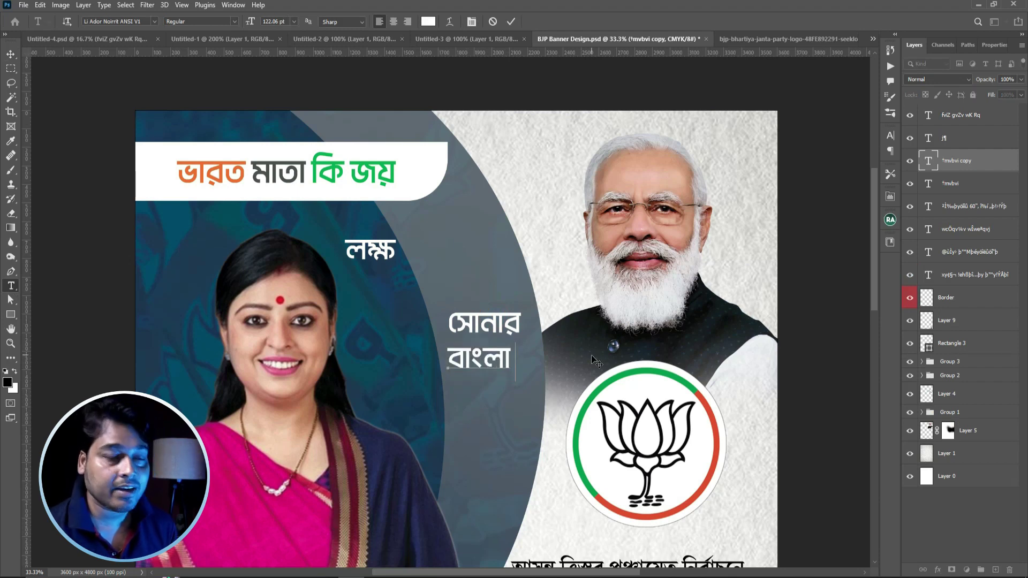
Move সোনার beside লক্ষ and বাংলা up under সোনার
key(ctrl+Return)
key(v)
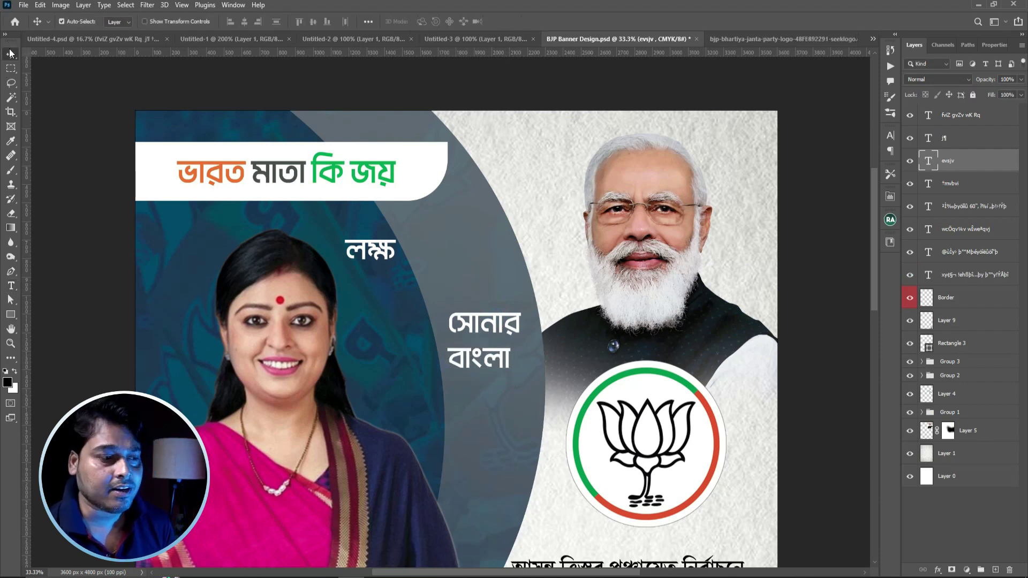
drag(459, 323, 363, 286)
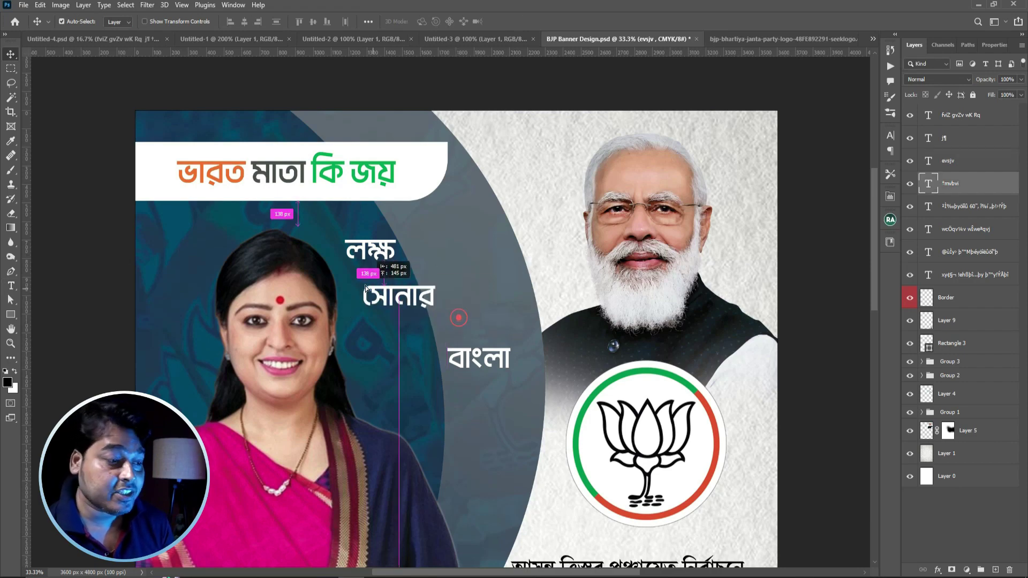
key(ctrl+plus)
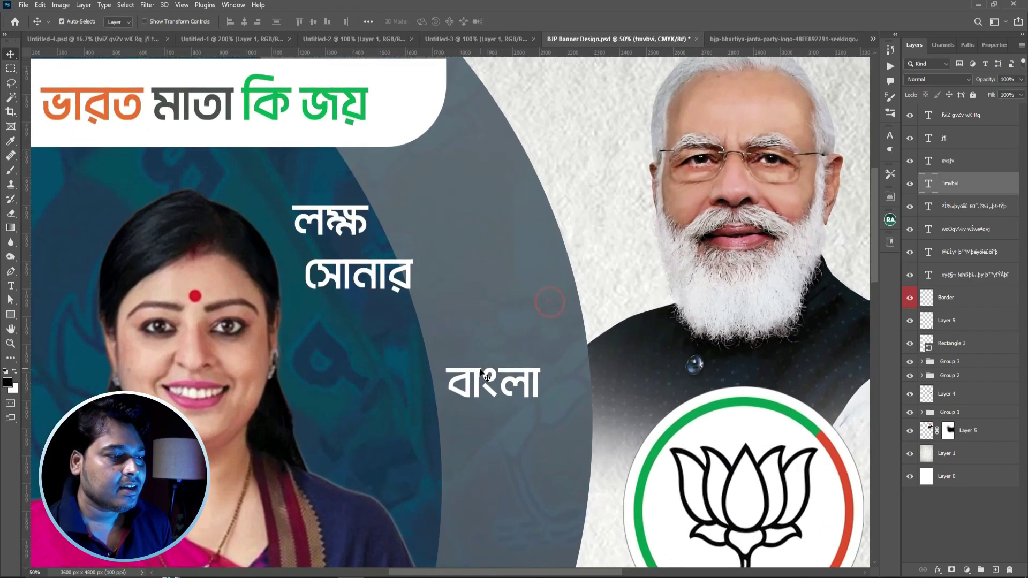
drag(480, 372, 382, 304)
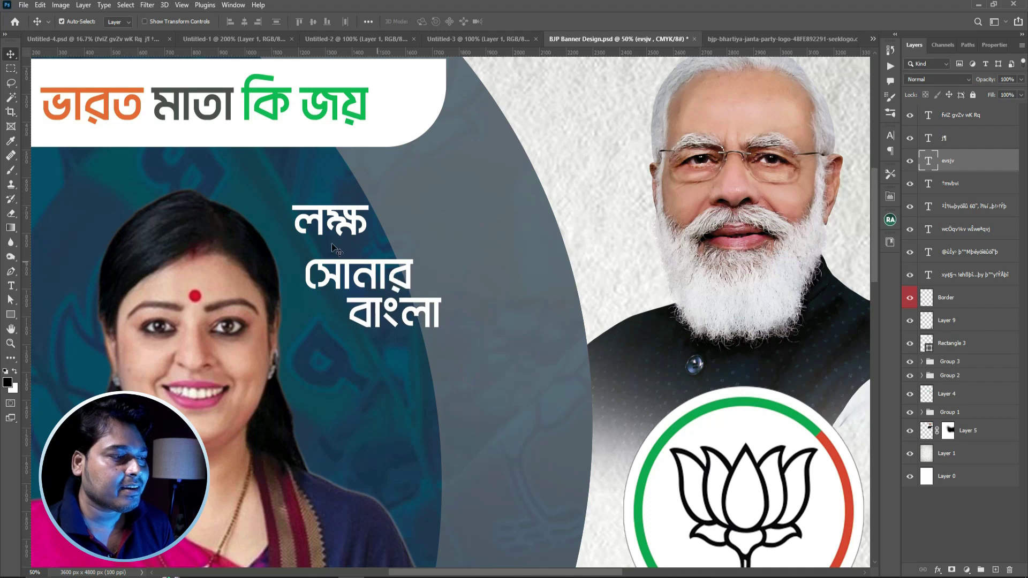
Enlarge সোনার to about 137% and realign বাংলা and লক্ষ around it
click(353, 269)
key(ctrl+t)
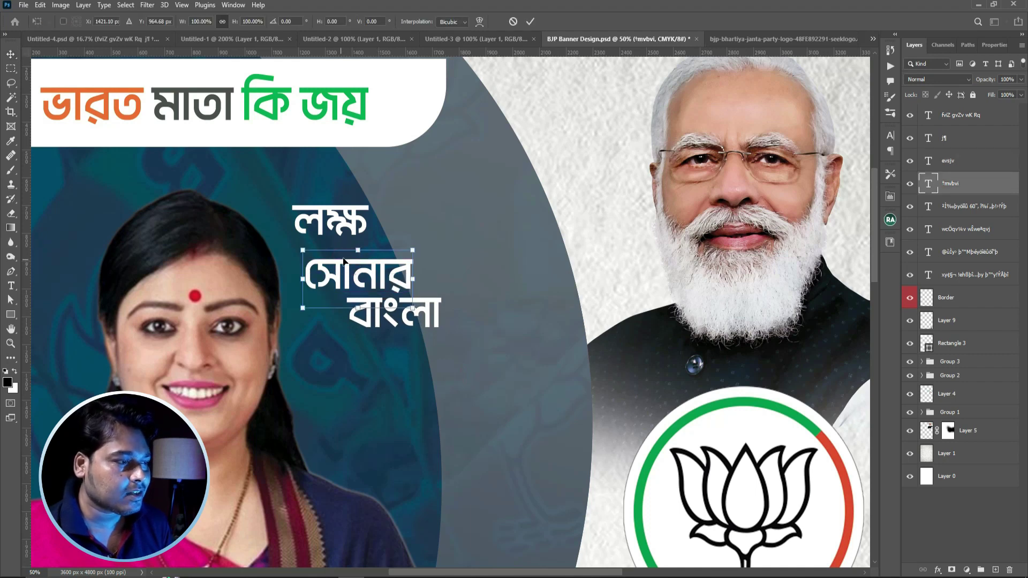
drag(411, 251, 464, 220)
key(Return)
drag(392, 298, 412, 289)
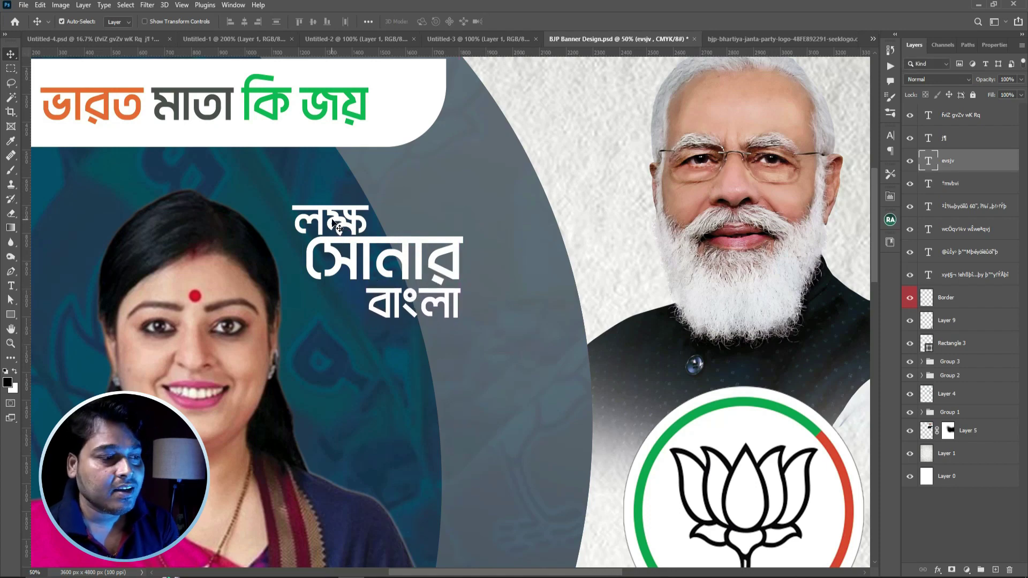
drag(336, 224, 342, 222)
Draw a small circle beside সোনার with the Ellipse tool
key(ctrl+plus)
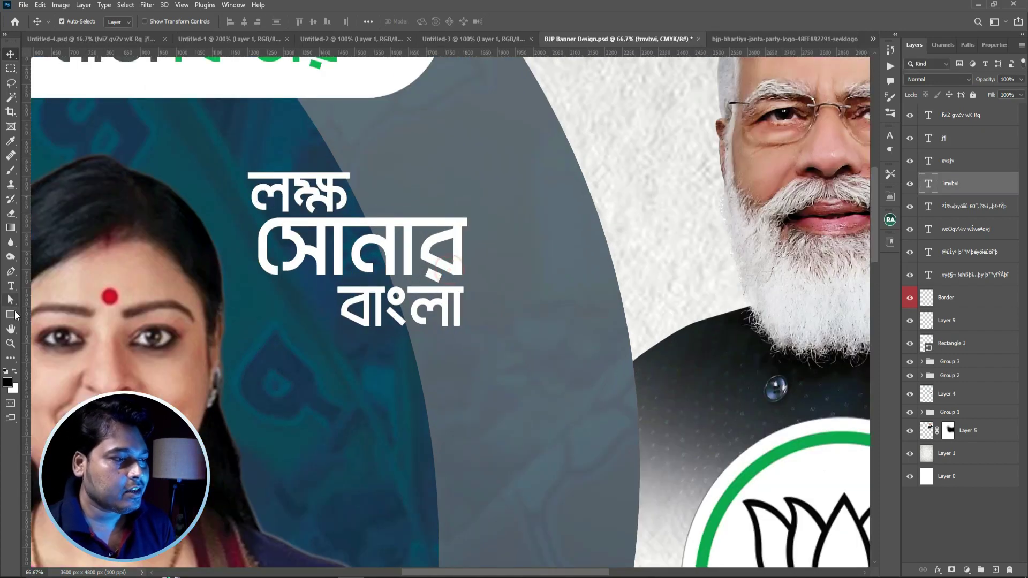
right_click(11, 315)
click(41, 328)
drag(437, 283, 455, 296)
Fill the circle orange and tuck it beside সোনার
click(120, 21)
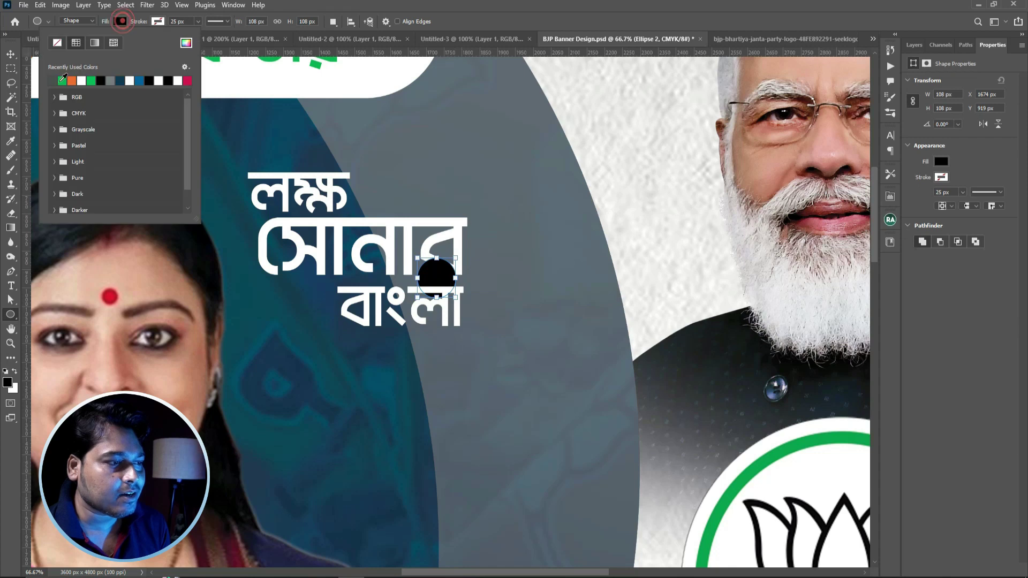
click(52, 81)
click(11, 54)
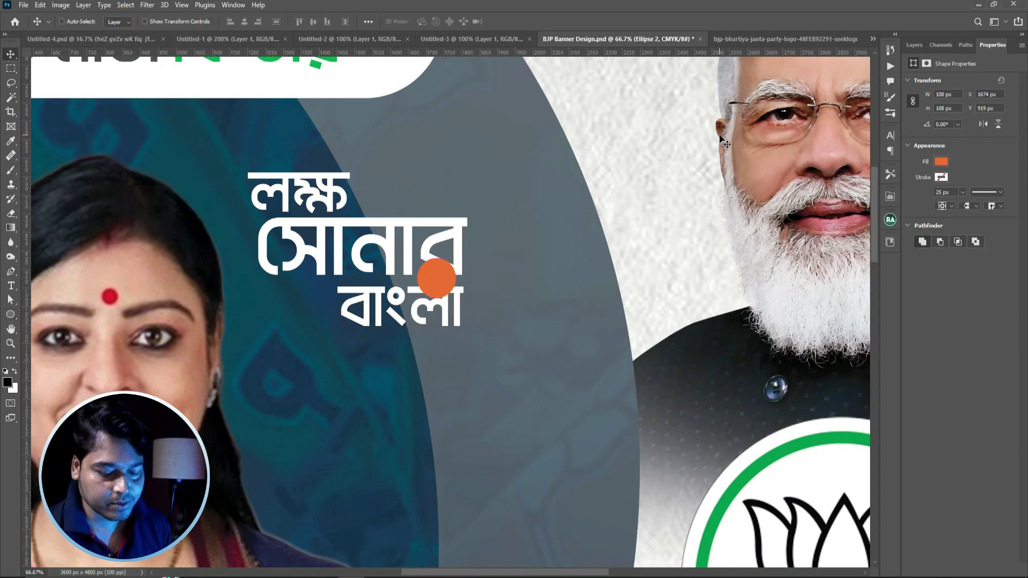
key(ctrl+plus)
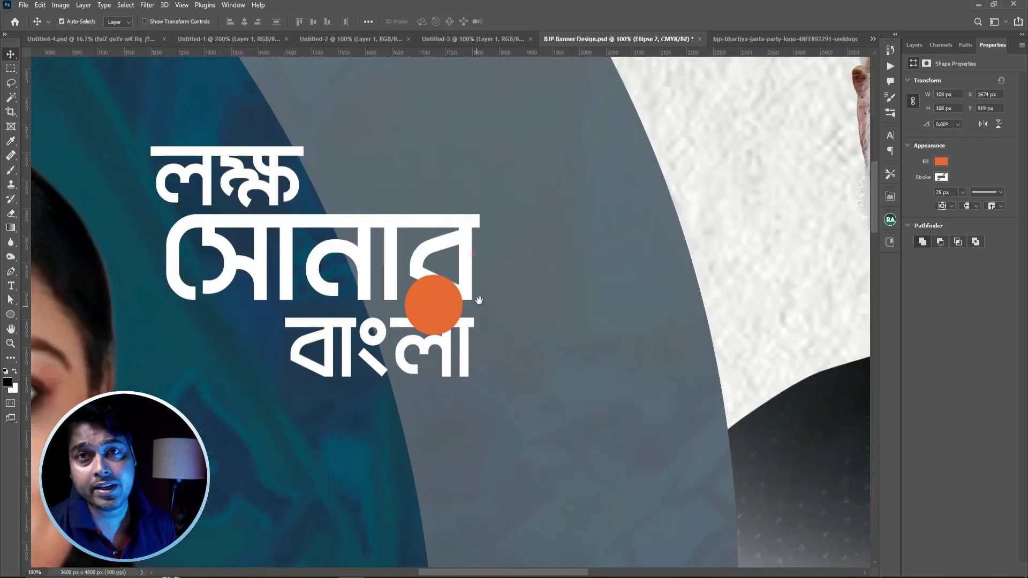
drag(434, 306, 441, 296)
click(337, 241)
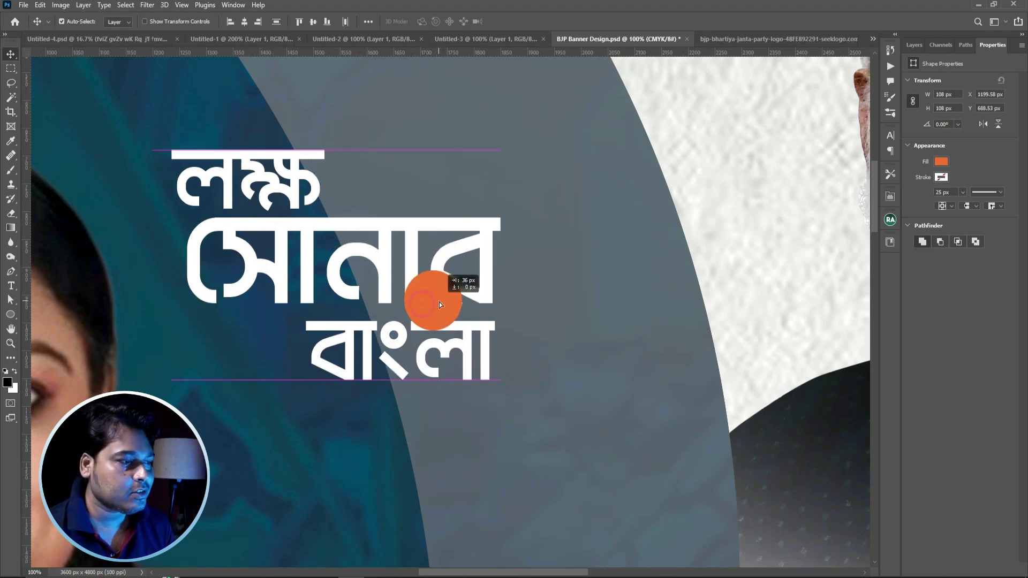
Scale the Group 4 slogan block to about 126.5% and nudge it up
click(913, 45)
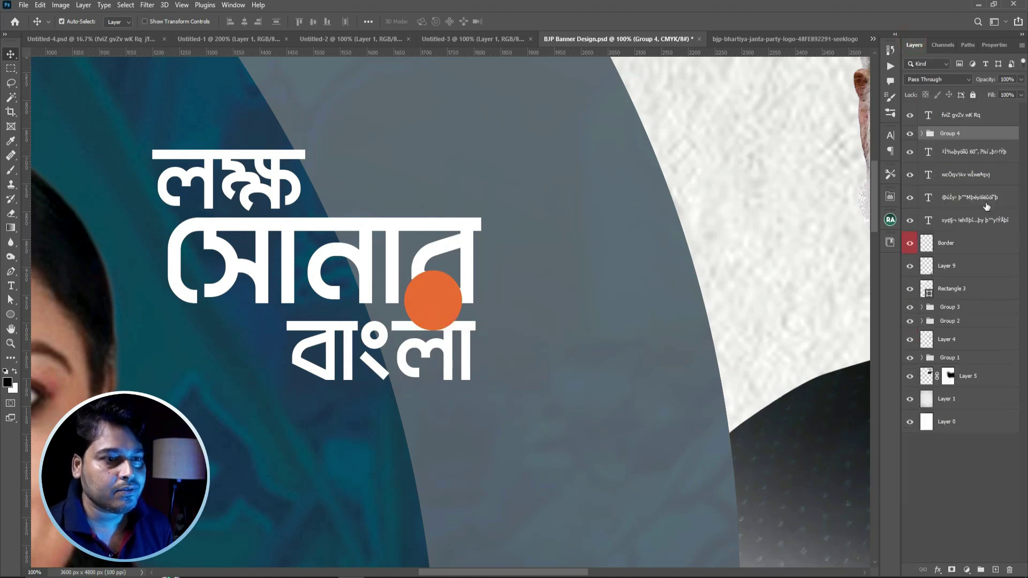
click(910, 135)
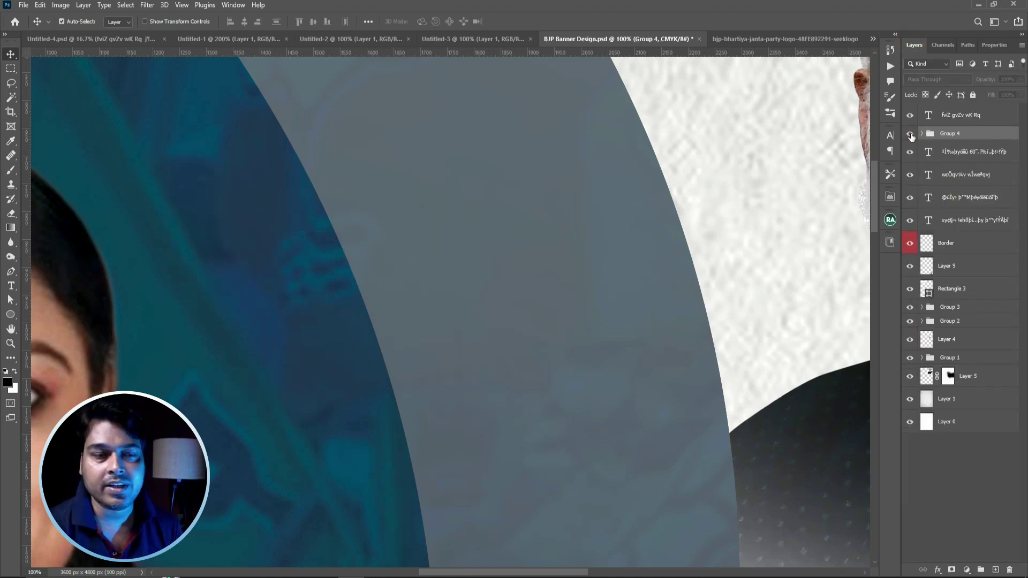
key(ctrl+minus)
key(ctrl+minus)
key(ctrl+minus)
key(ctrl+minus)
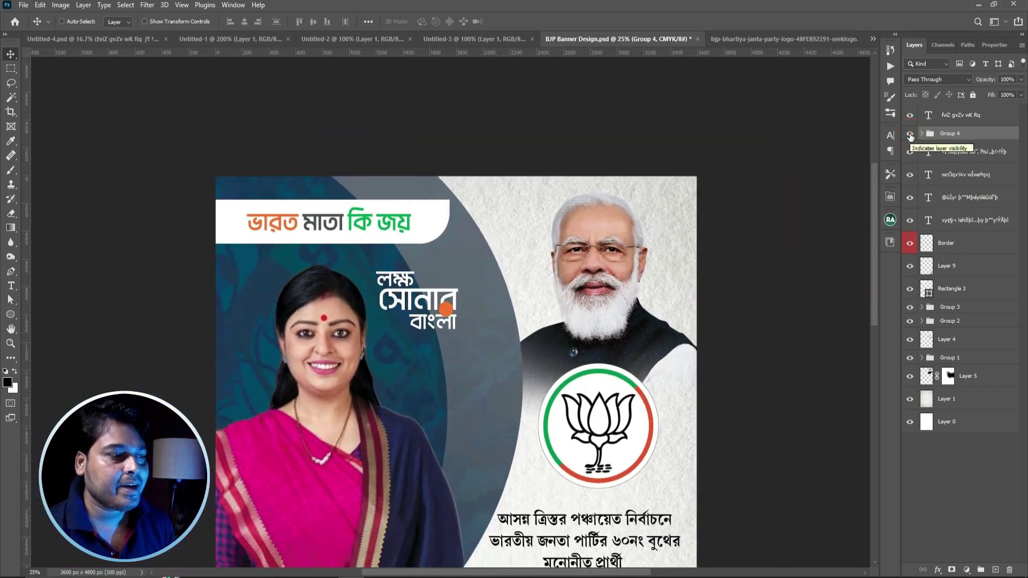
key(ctrl+t)
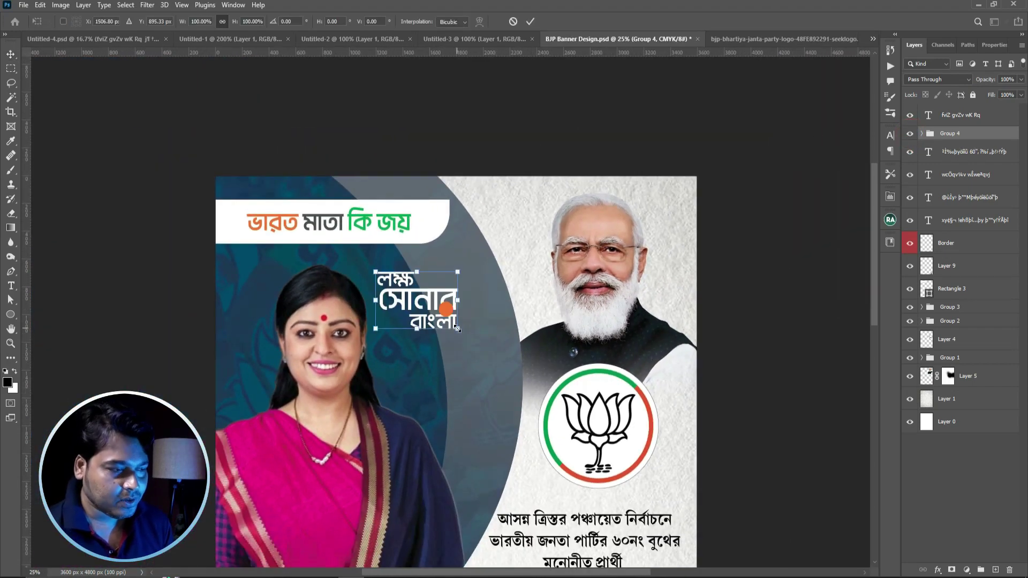
drag(457, 328, 480, 336)
drag(448, 295, 449, 287)
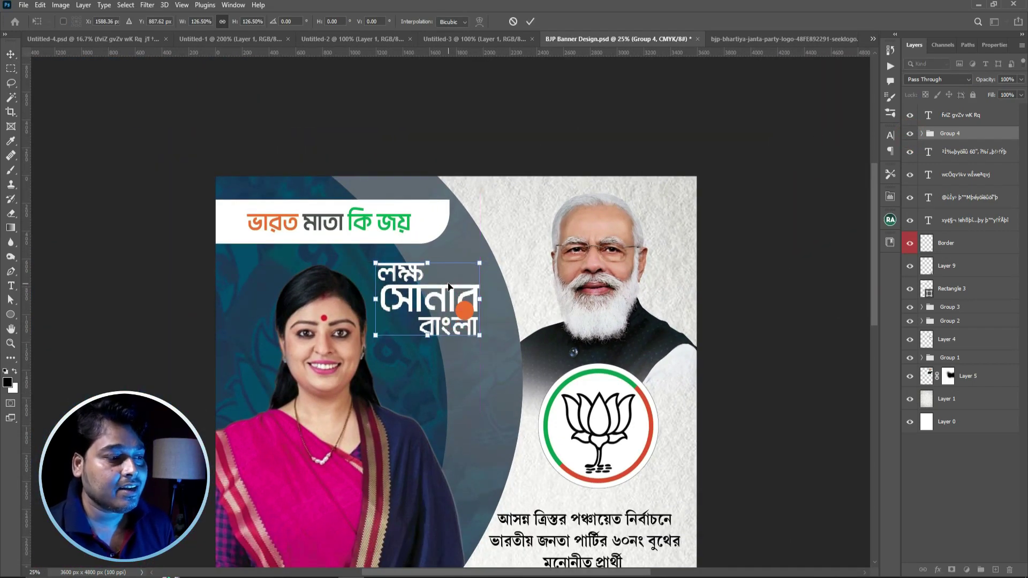
key(Return)
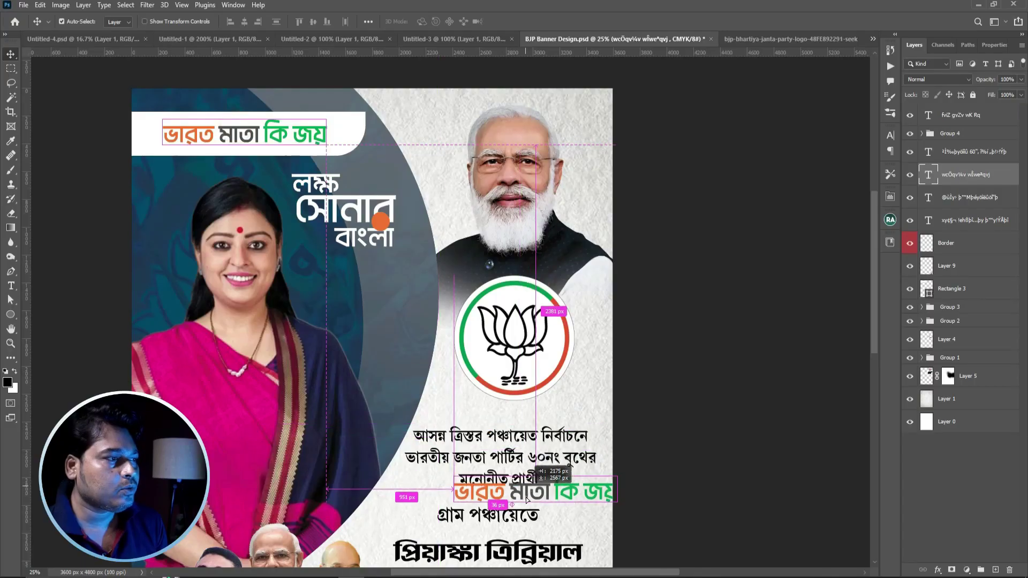
Duplicate the slogan below the candidate's name and replace it with the voting appeal
drag(522, 478, 522, 492)
scroll(521, 492, down, 5)
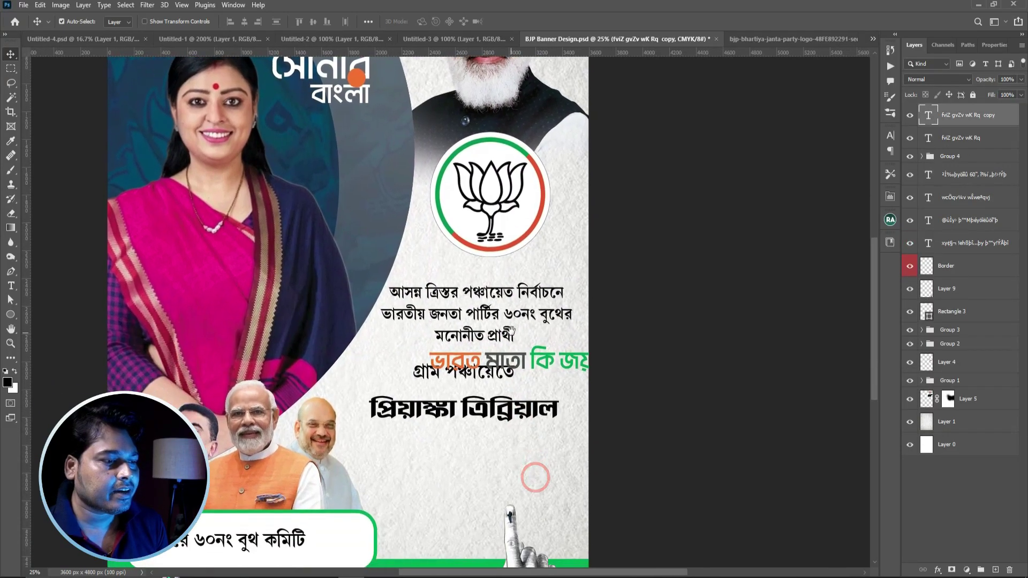
drag(546, 358, 493, 475)
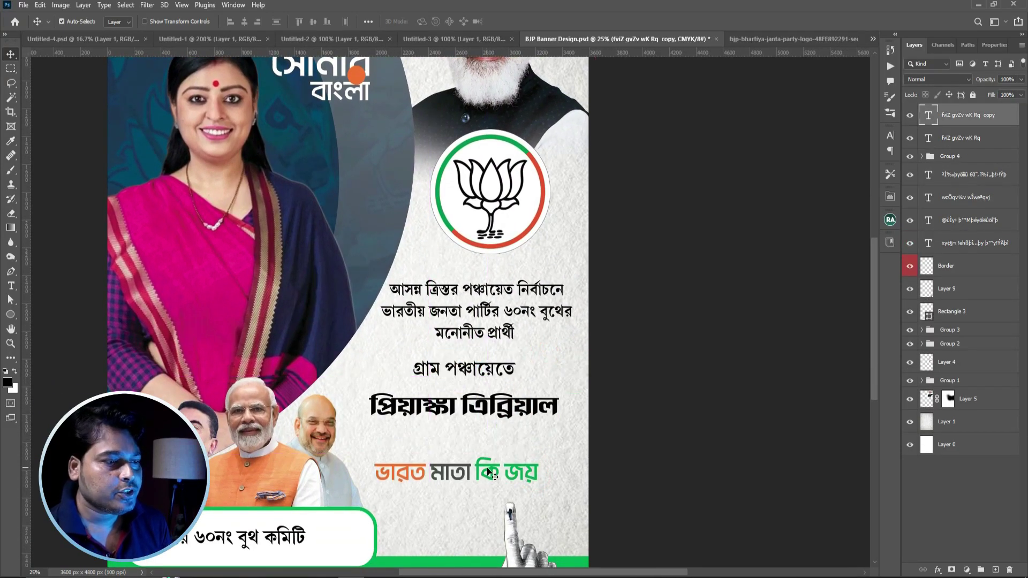
click(12, 288)
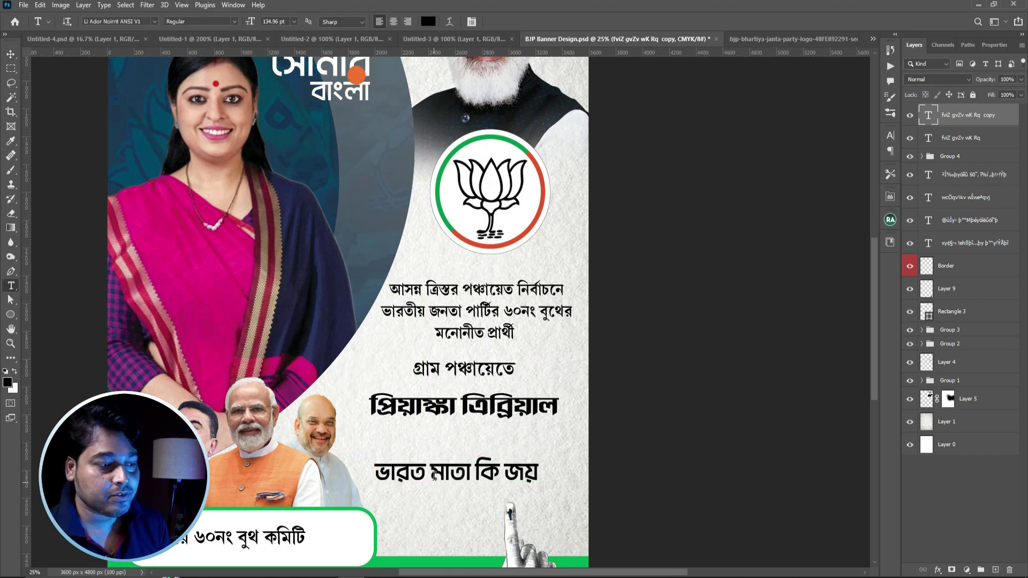
drag(374, 472, 573, 470)
key(ctrl+v)
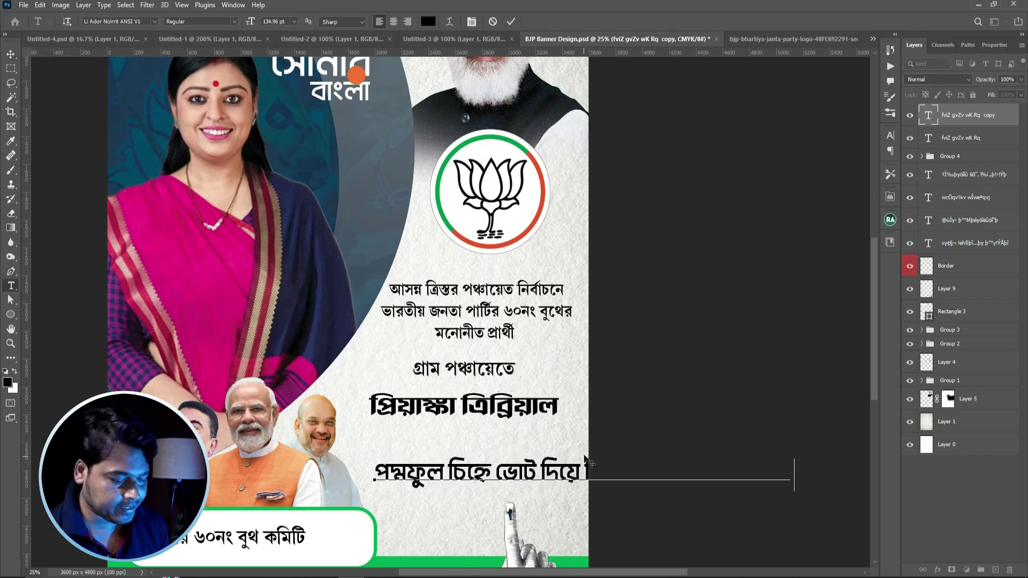
click(11, 54)
Narrow the voting appeal and break it into two lines after দিয়ে
key(ctrl+t)
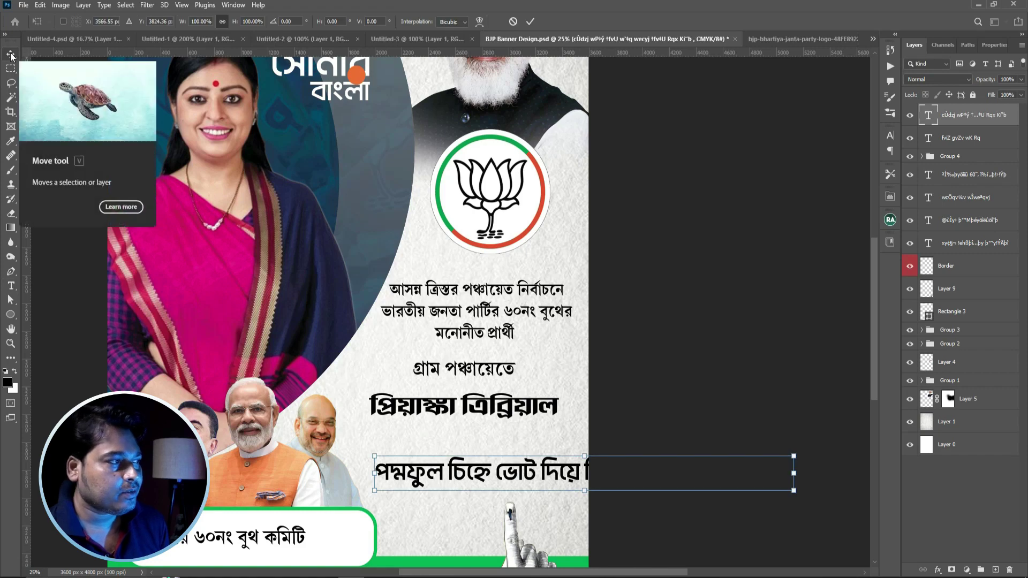
drag(794, 490, 617, 482)
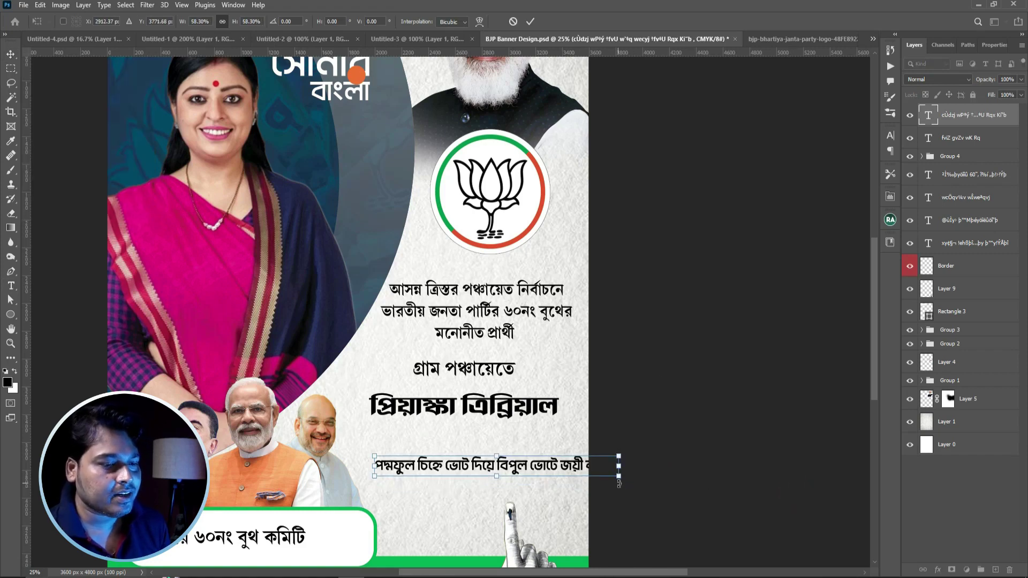
key(Return)
key(ctrl+plus)
drag(594, 406, 579, 271)
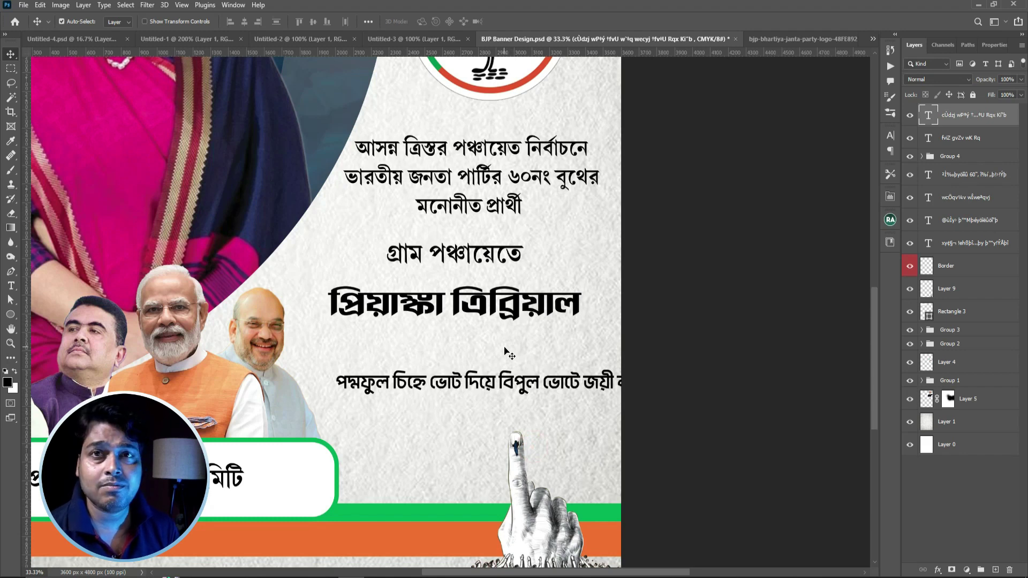
click(12, 287)
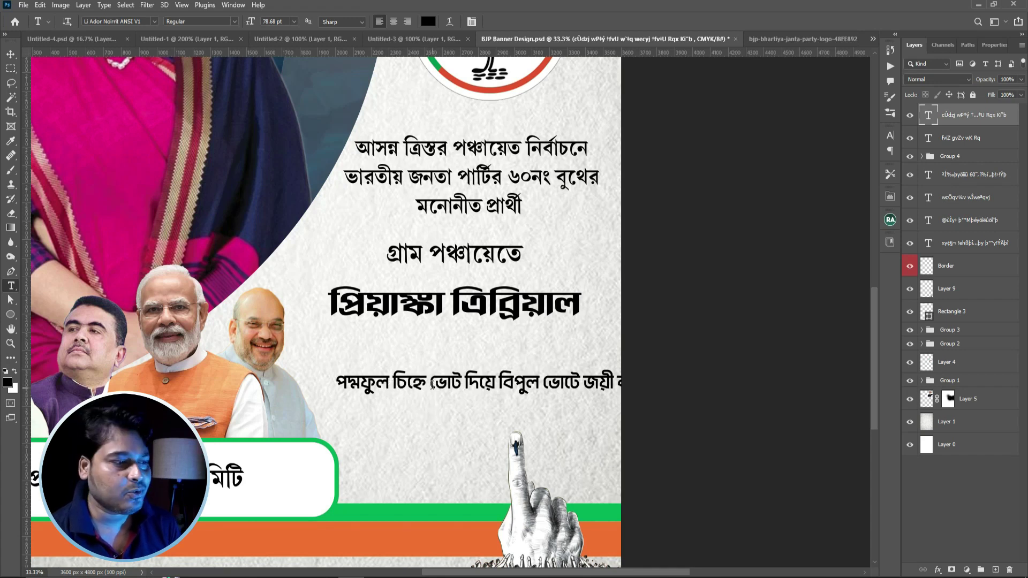
click(498, 381)
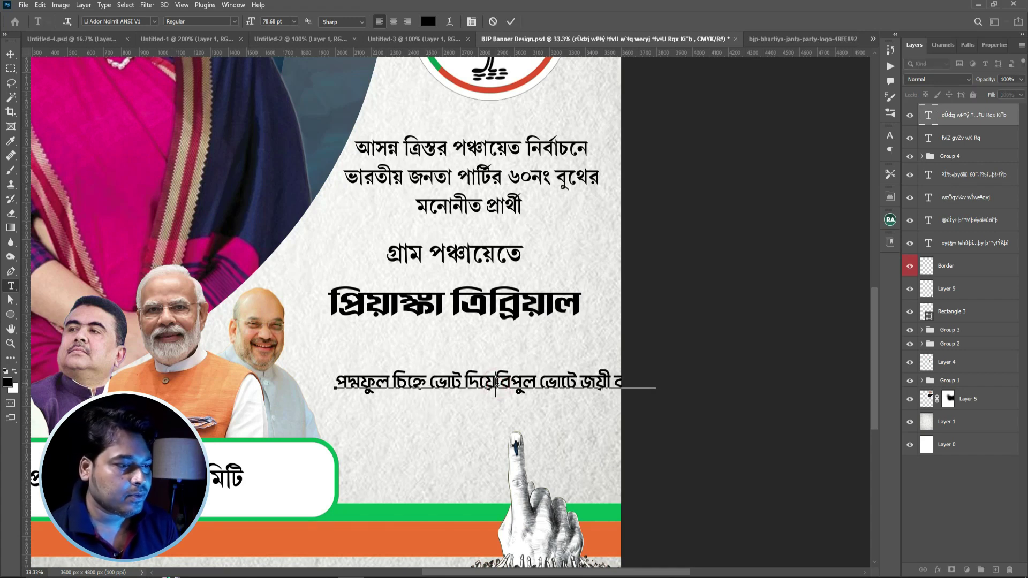
key(Return)
Scale the two-line slogan up slightly and commit the resize
click(11, 54)
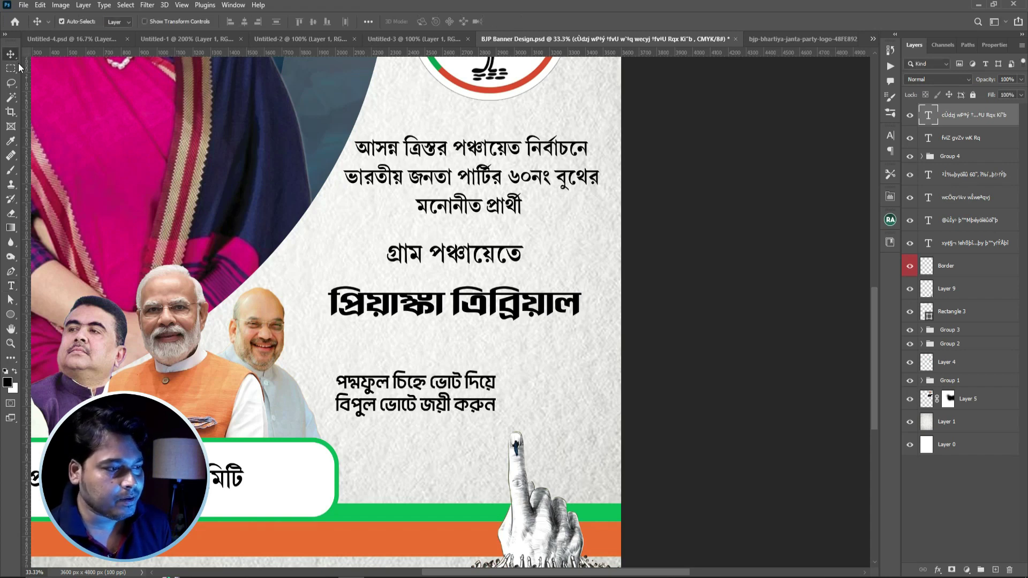
key(ctrl+t)
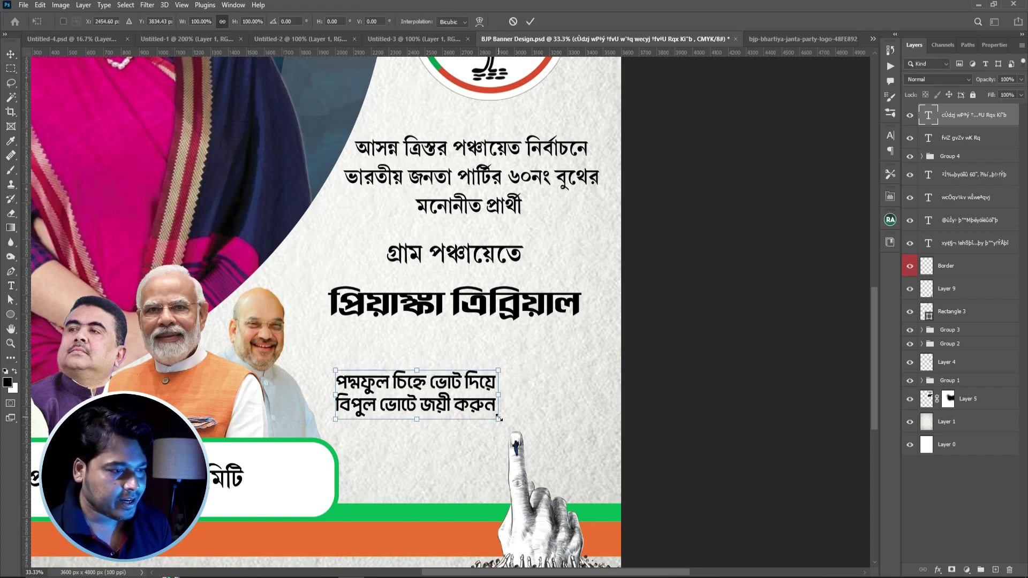
mouse_move(498, 418)
mouse_down()
mouse_move(561, 438)
mouse_move(560, 422)
mouse_up()
drag(599, 369, 590, 369)
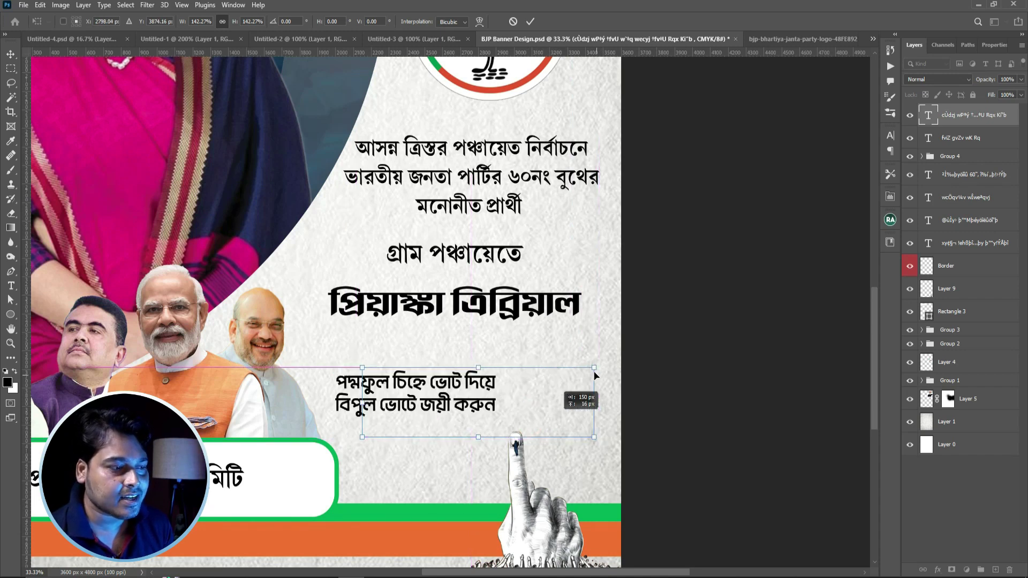
double_click(528, 406)
Move the পদ্মফুল slogan lower on the poster
scroll(530, 396, down, 2)
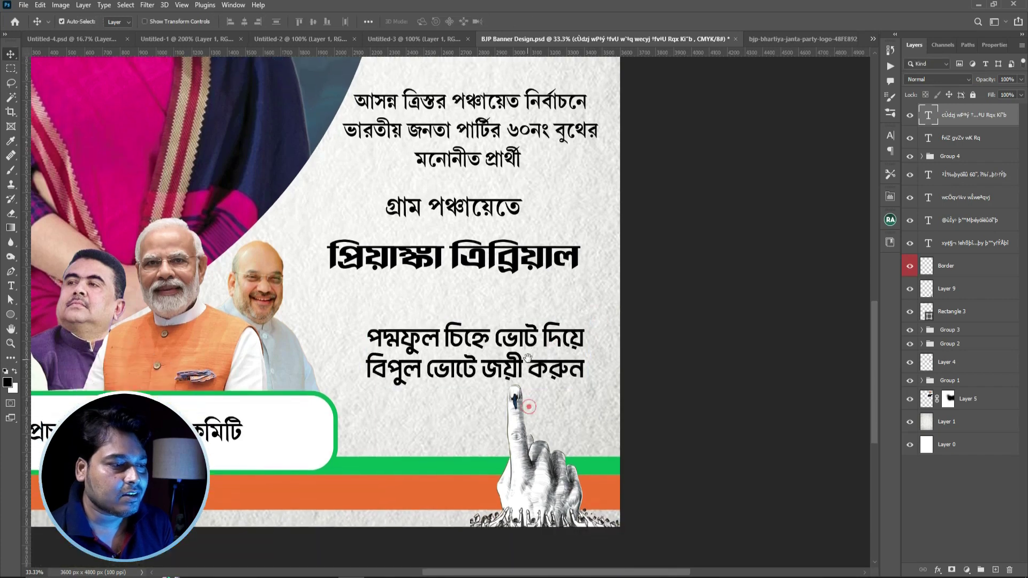
scroll(481, 385, down, 2)
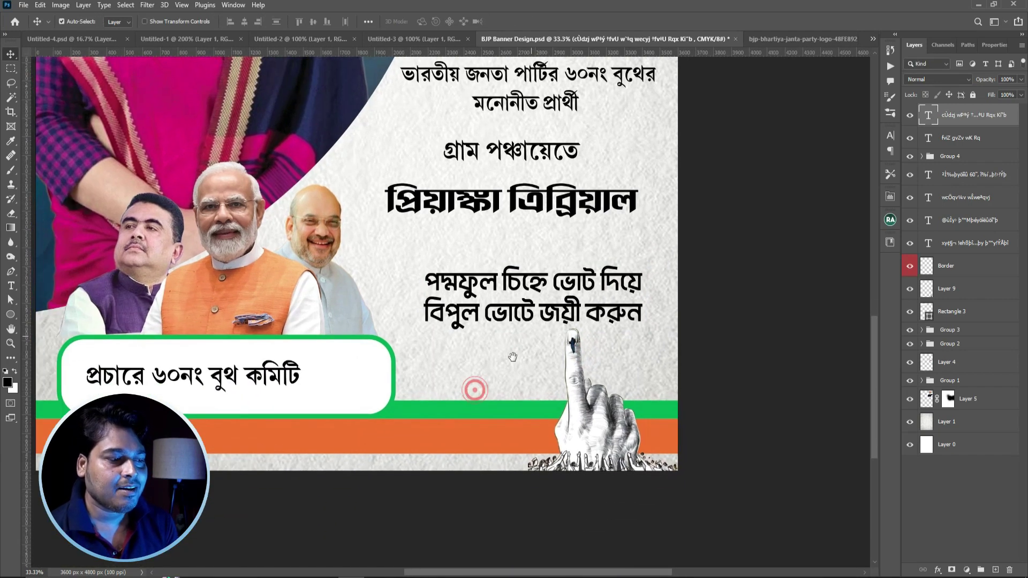
scroll(509, 340, up, 1)
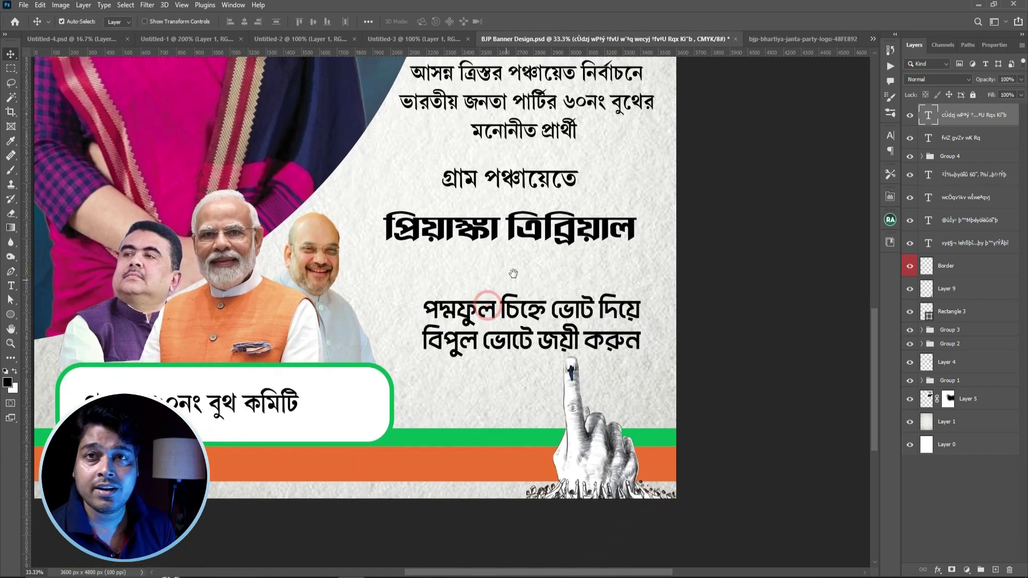
scroll(498, 364, up, 3)
drag(485, 376, 482, 408)
scroll(495, 381, down, 2)
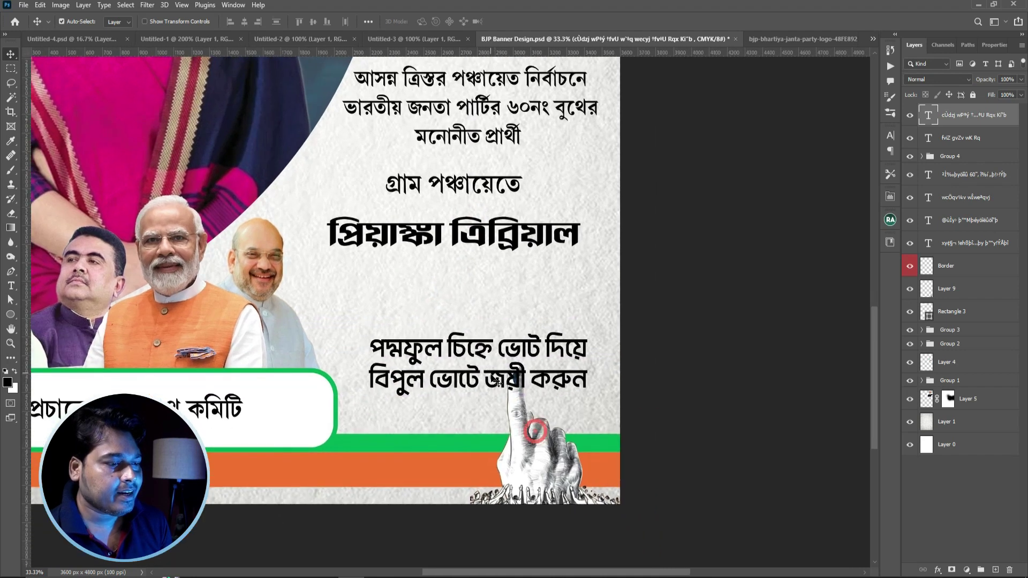
Widen the gap before করুন in the slogan text
click(12, 285)
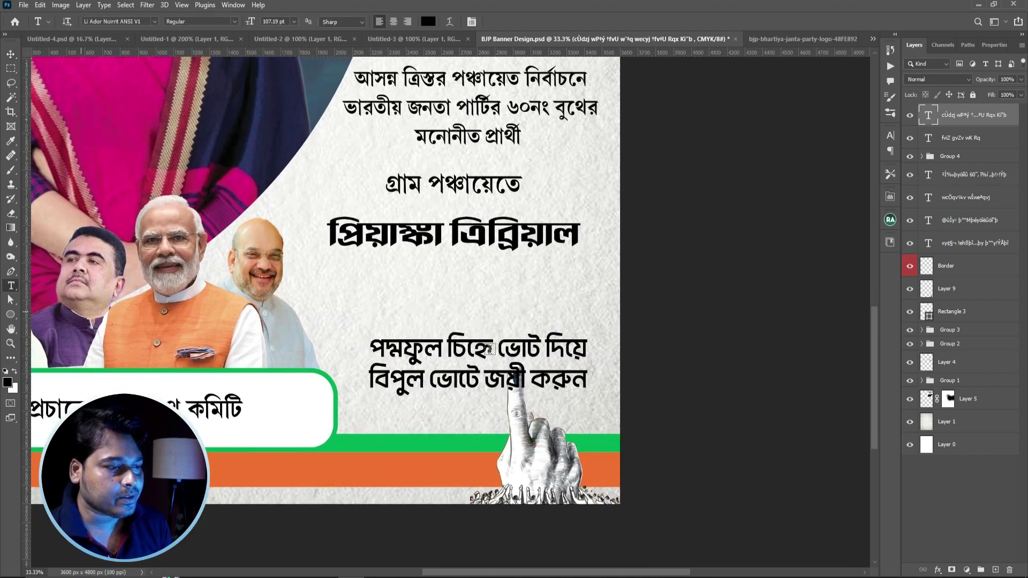
click(522, 382)
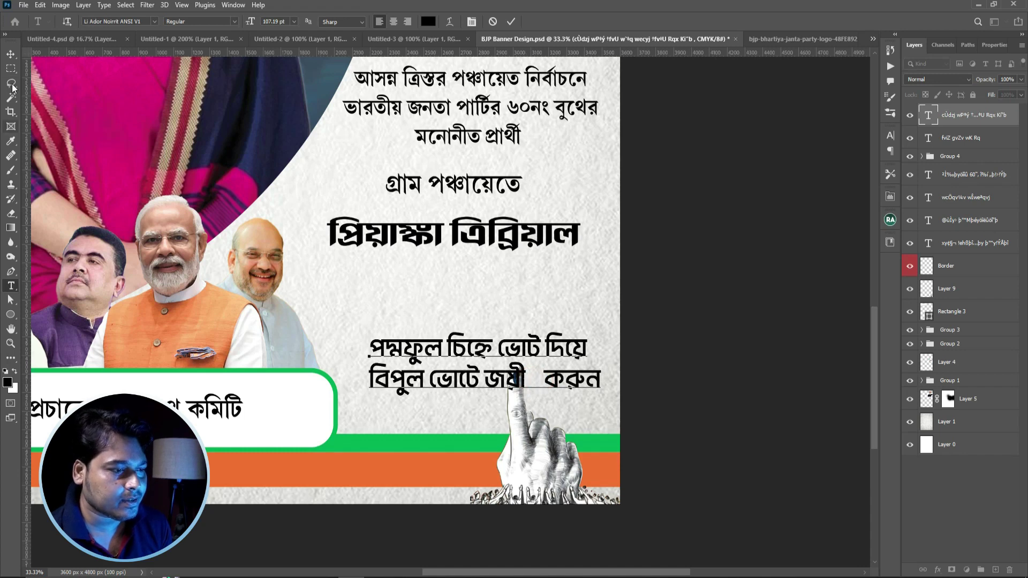
click(11, 54)
Shift the slogan left beside the finger graphic and select পদ্মফুল চিহ্নে
drag(474, 380, 454, 383)
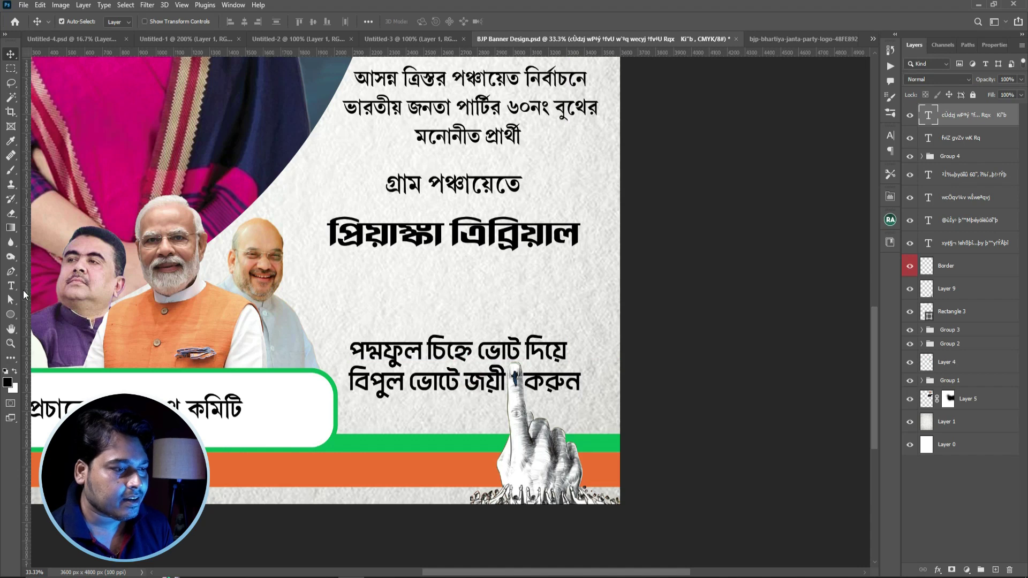
click(11, 286)
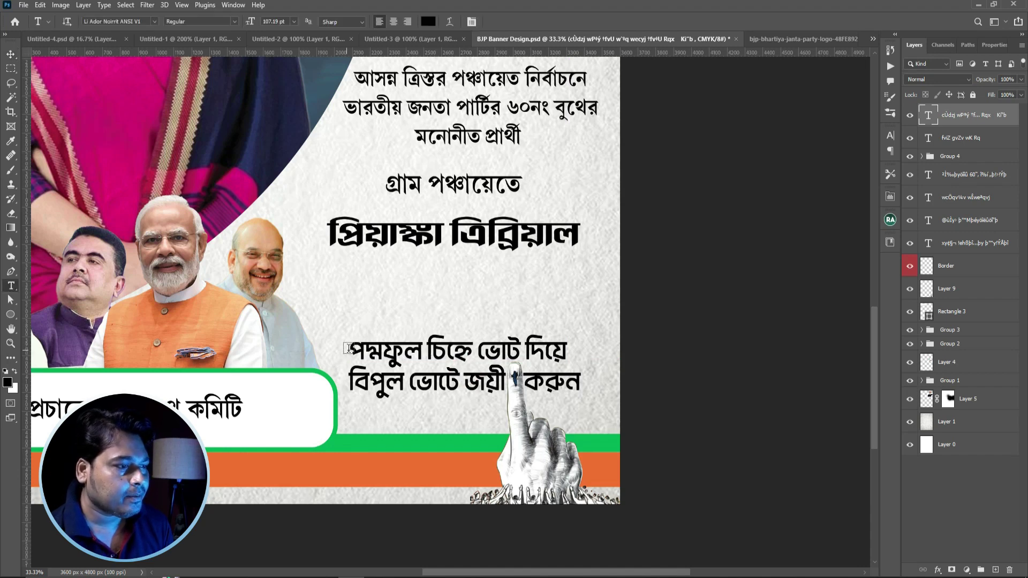
drag(349, 348, 452, 364)
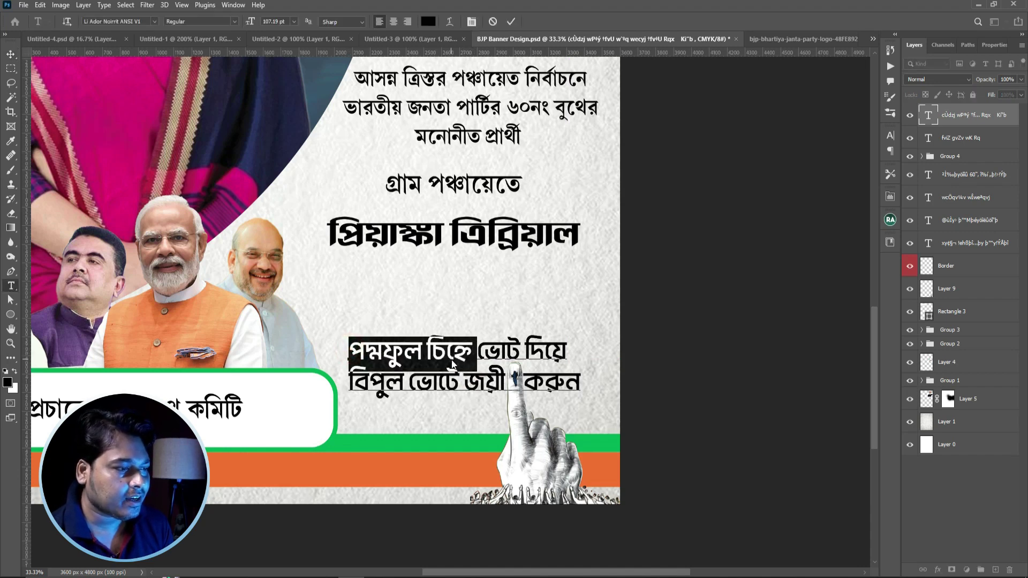
Enlarge পদ্মফুল চিহ্নে two sizes and colour it orange (f36f21)
key(ctrl+shift+period)
key(ctrl+shift+period)
key(ctrl+shift+period)
key(ctrl+shift+period)
key(ctrl+shift+period)
key(ctrl+shift+period)
key(ctrl+shift+period)
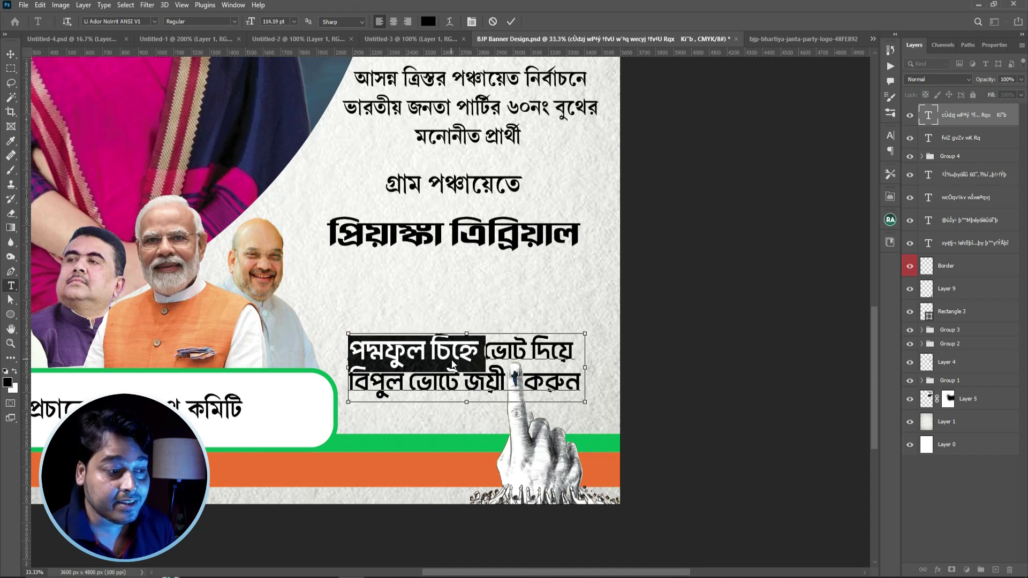
key(ctrl+shift+period)
key(ctrl+shift+period)
key(ctrl+shift+period)
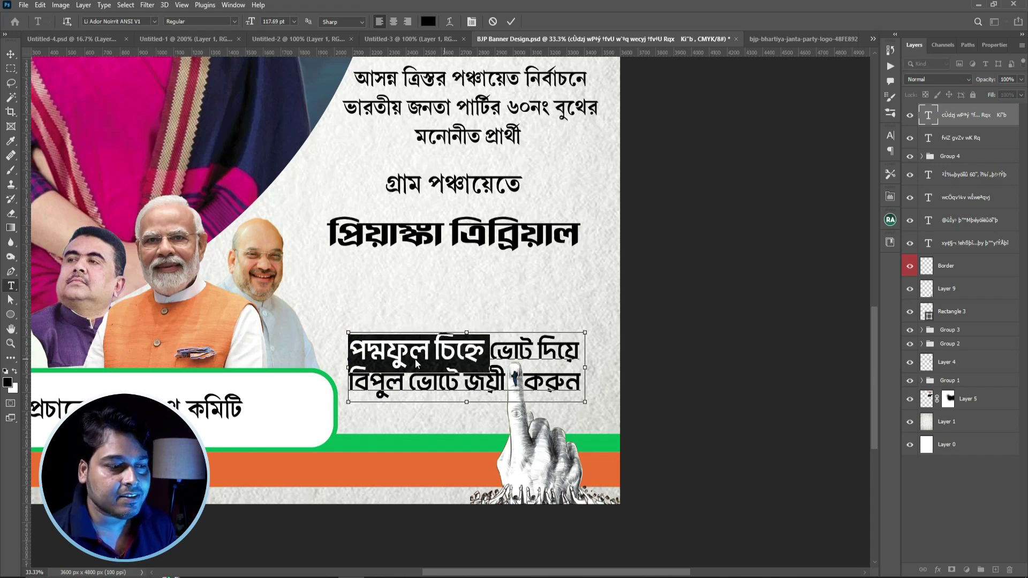
click(891, 135)
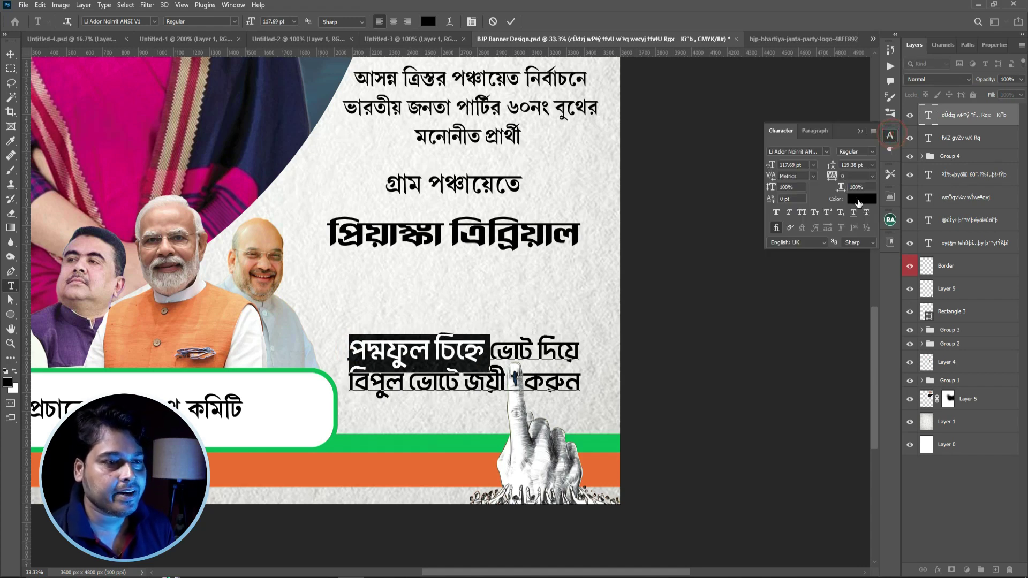
click(858, 199)
click(421, 467)
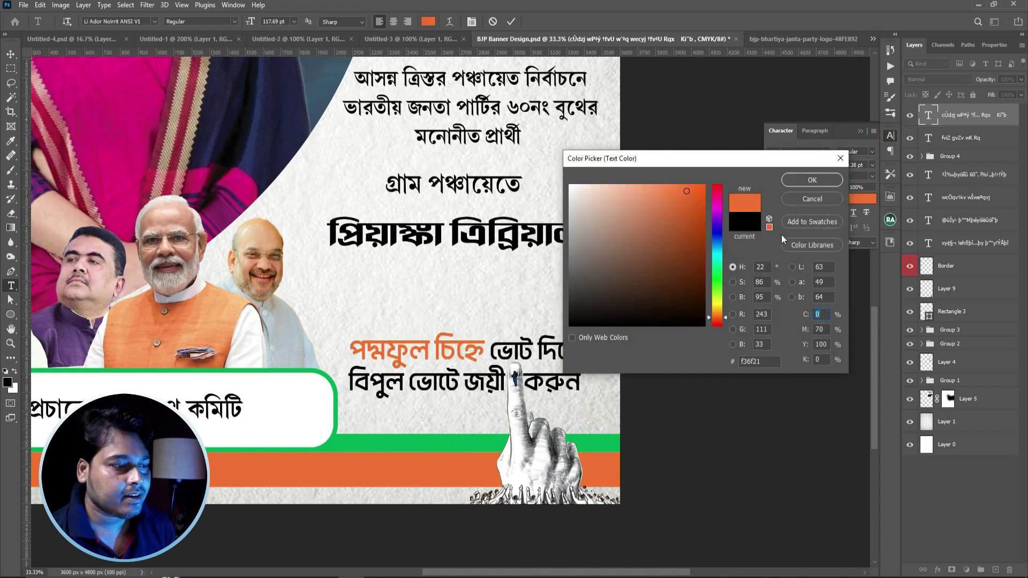
click(809, 182)
click(890, 136)
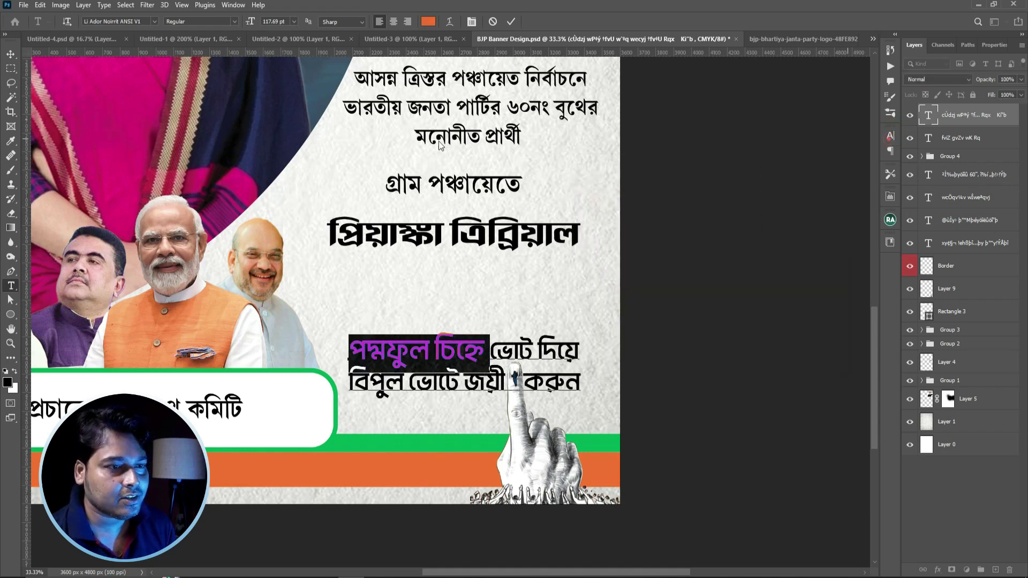
Nudge the slogan block up and move the top Bengali text block higher
click(10, 54)
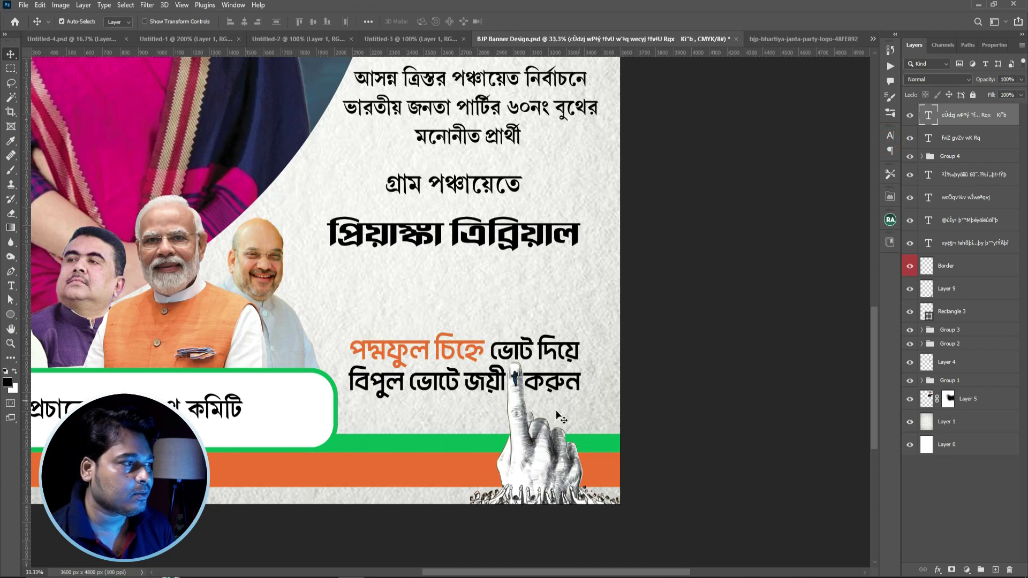
key(shift+Up)
key(shift+Up)
key(shift+Up)
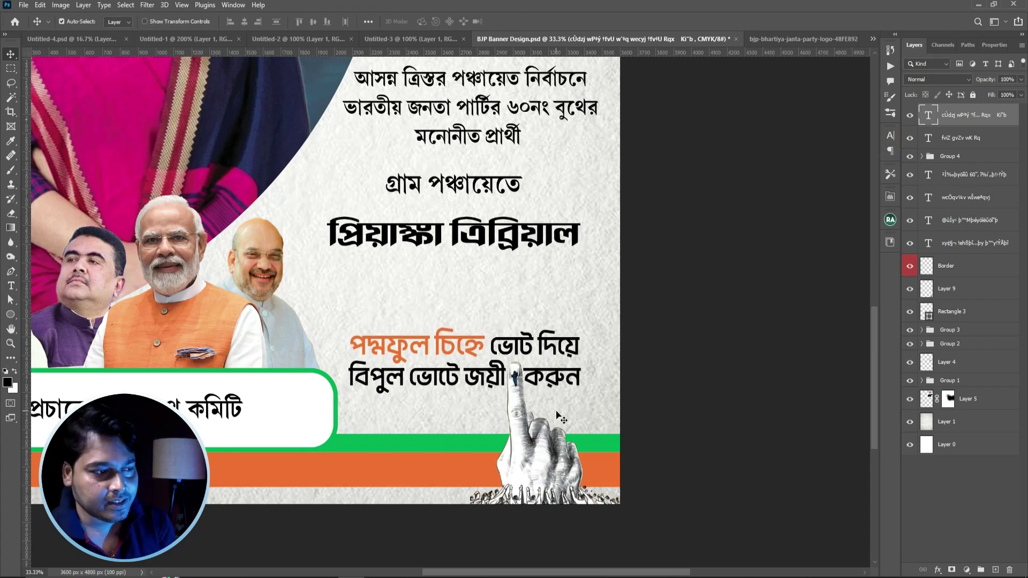
key(shift+Up)
key(Down)
key(Down)
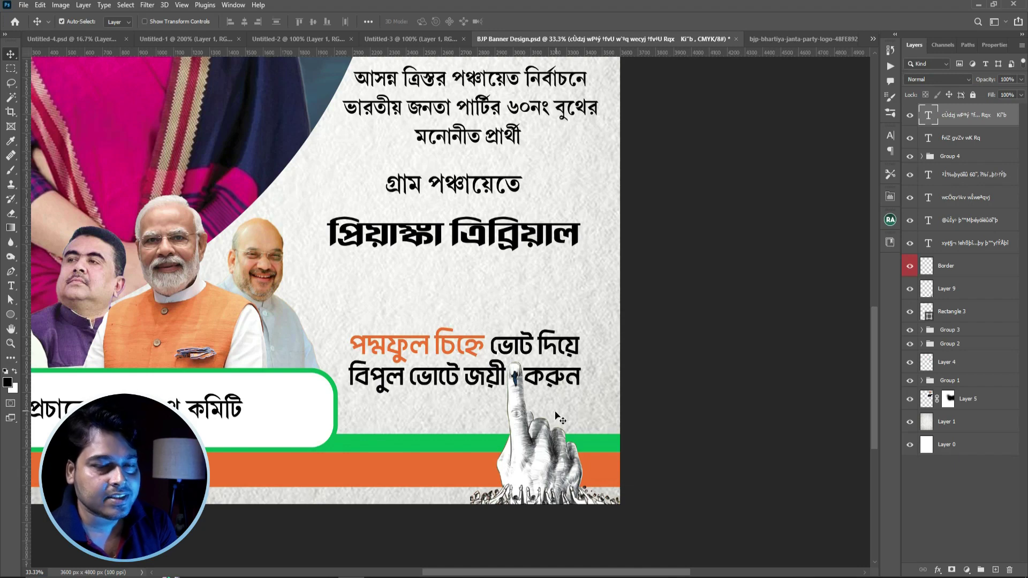
drag(484, 314, 482, 440)
drag(438, 236, 442, 224)
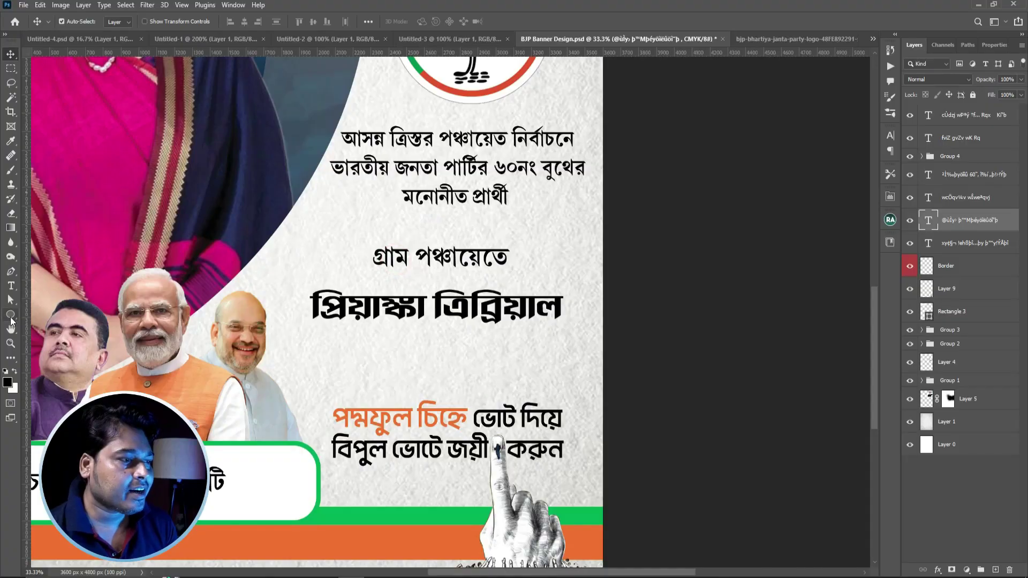
Draw a rounded pill rectangle (corner radius 101 px) around গ্রাম পঞ্চায়েতে
click(12, 321)
click(40, 312)
drag(354, 240, 519, 277)
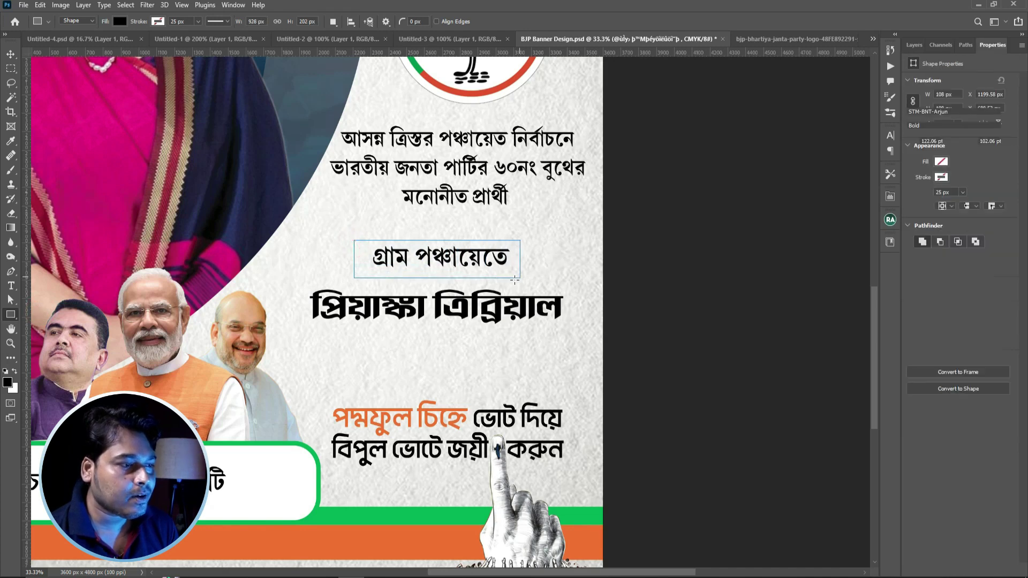
drag(368, 256, 388, 263)
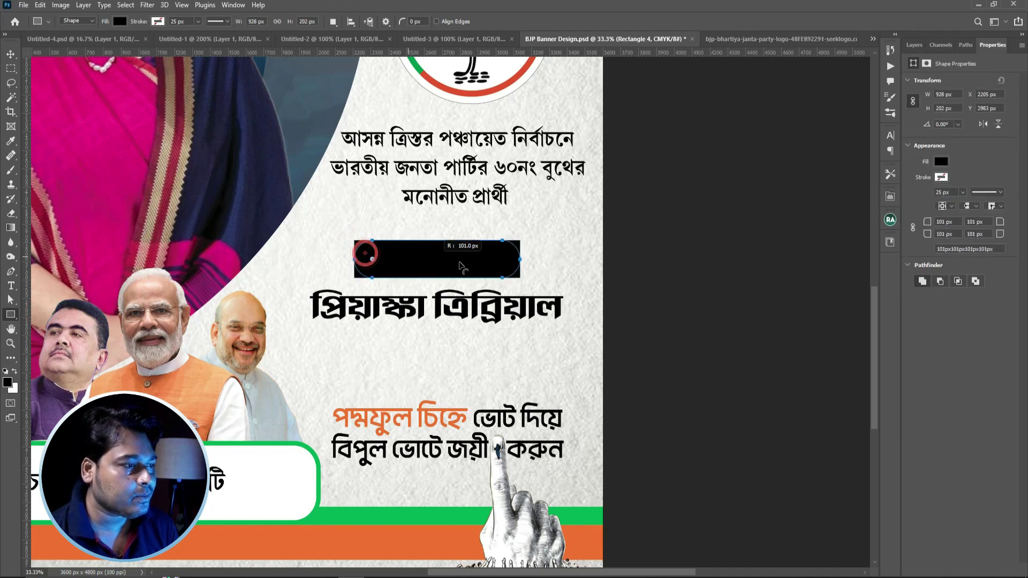
click(11, 57)
key(ctrl+minus)
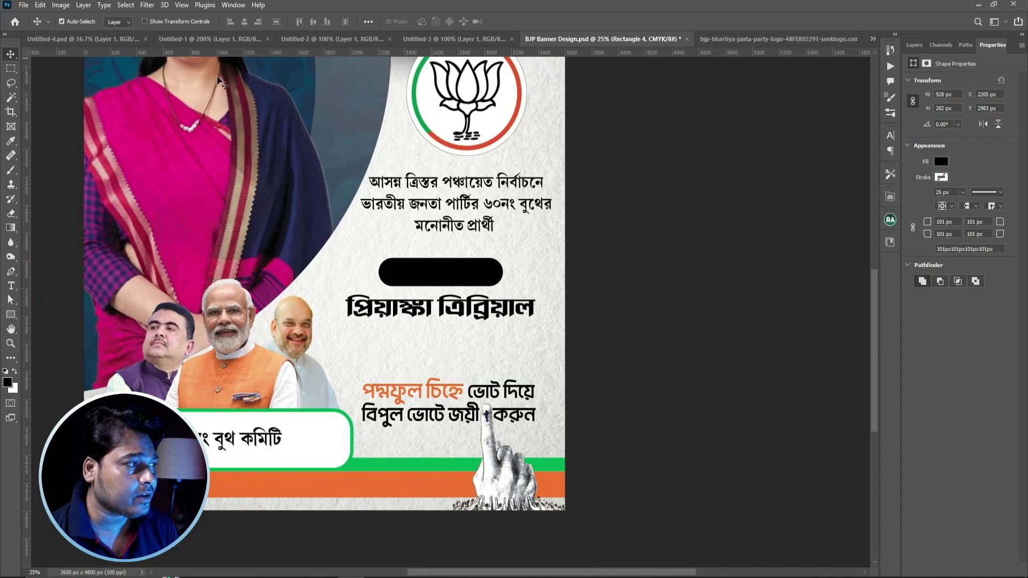
Give the pill a dark navy Color Overlay sampled from the poster
click(913, 45)
click(937, 570)
click(958, 526)
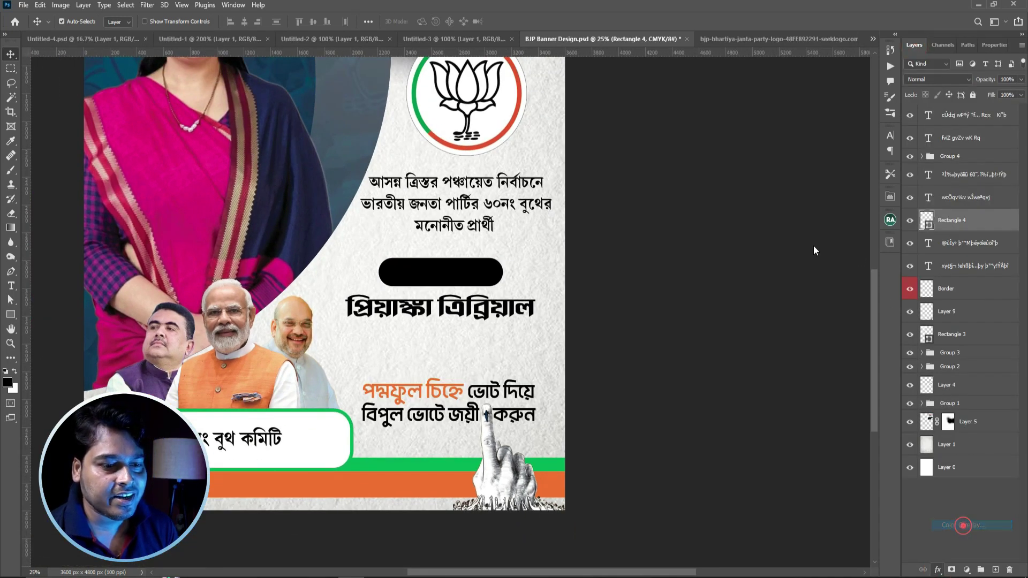
click(745, 182)
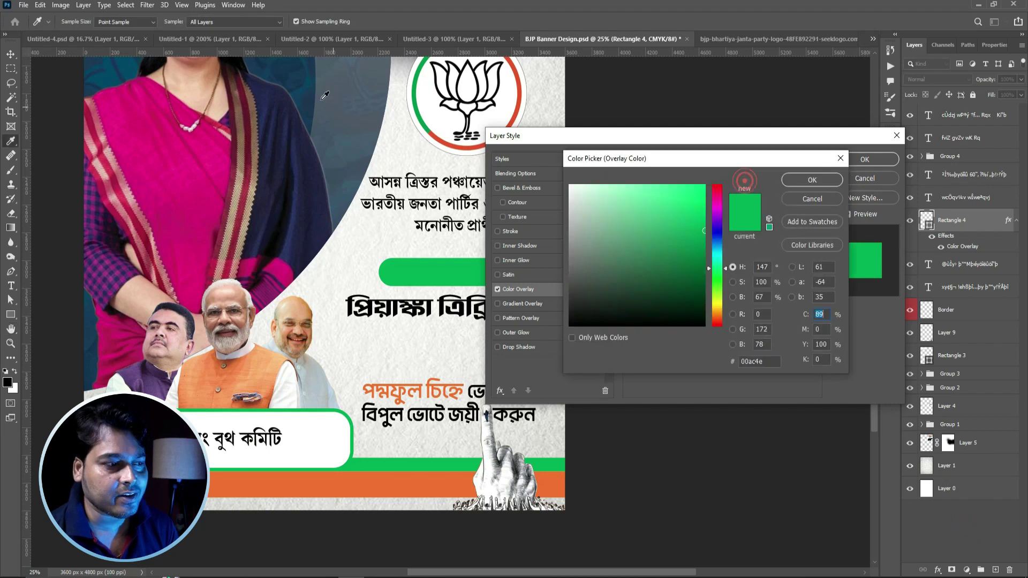
click(293, 129)
click(811, 180)
click(865, 159)
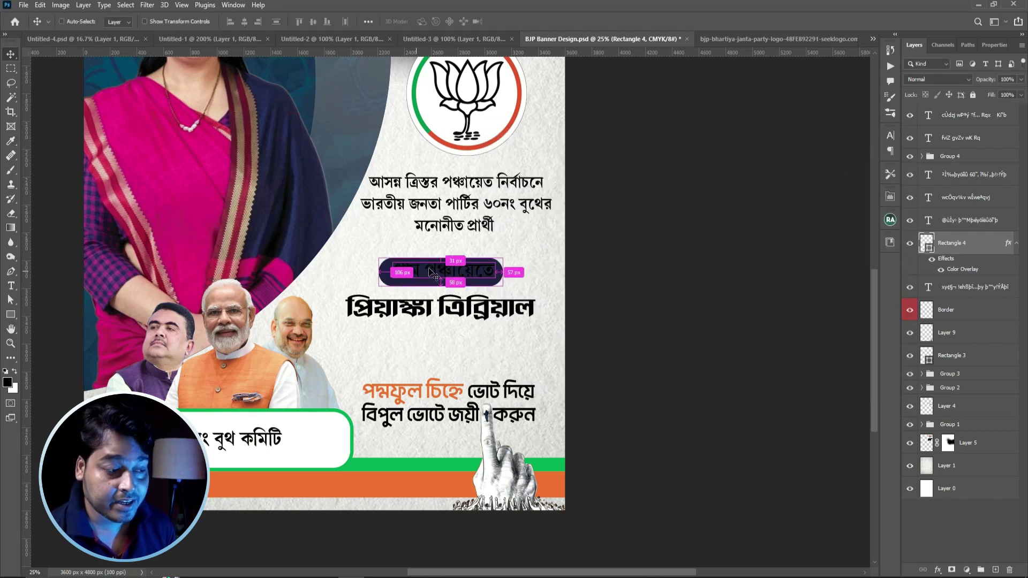
Centre the গ্রাম পঞ্চায়েতে text on the navy pill
ctrl+click(434, 276)
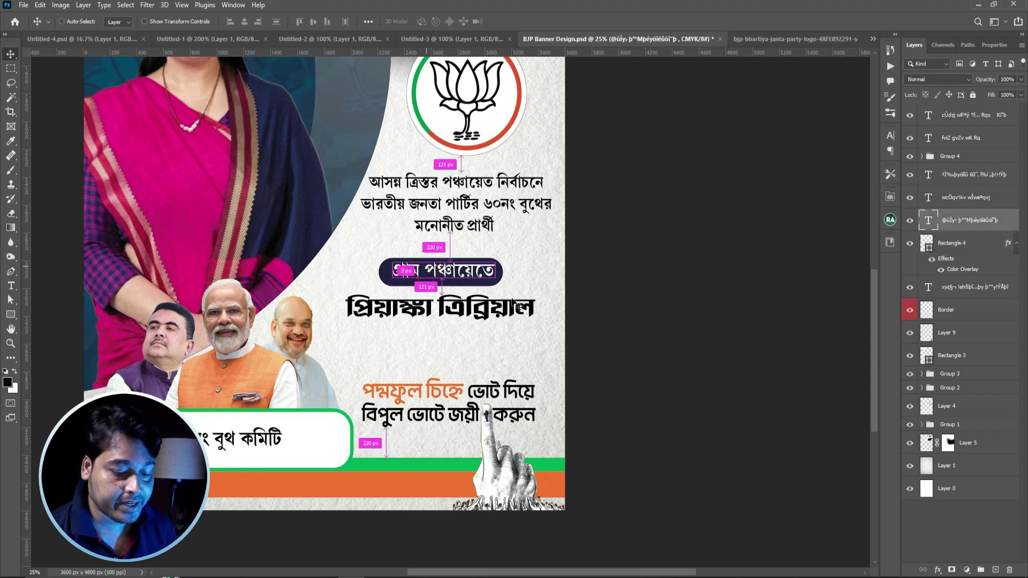
key(ctrl+plus)
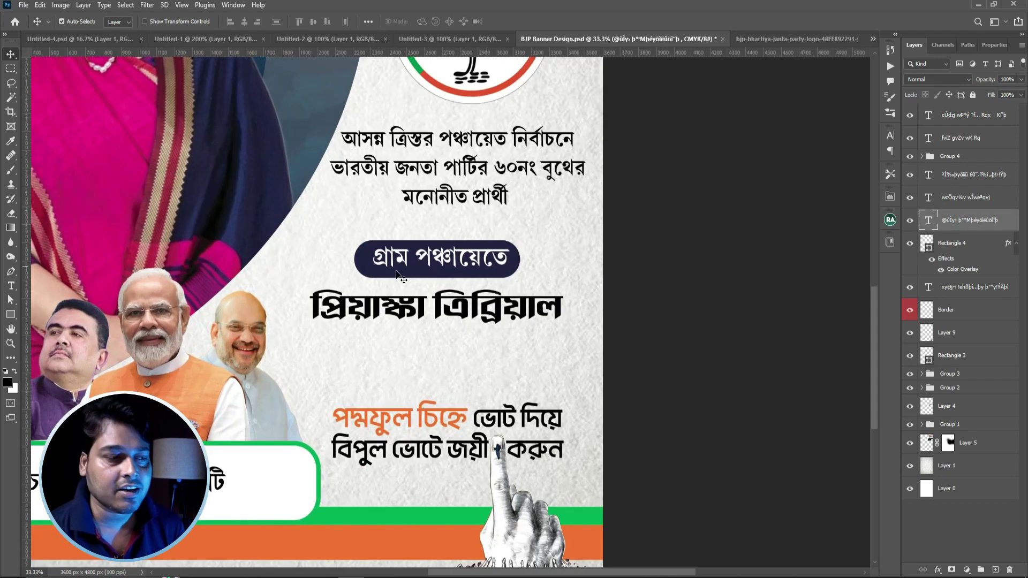
drag(397, 263, 395, 264)
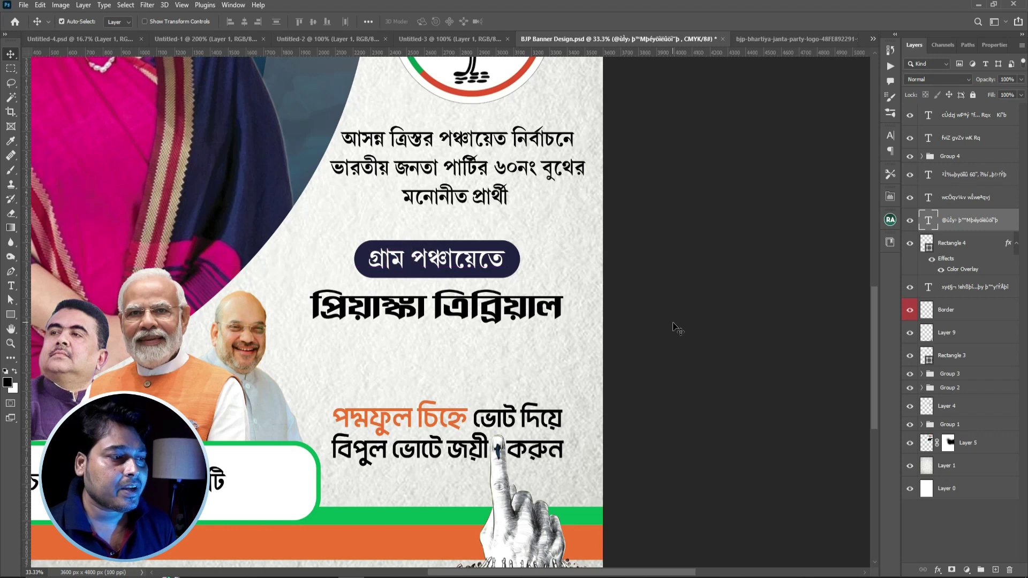
scroll(422, 305, down, 2)
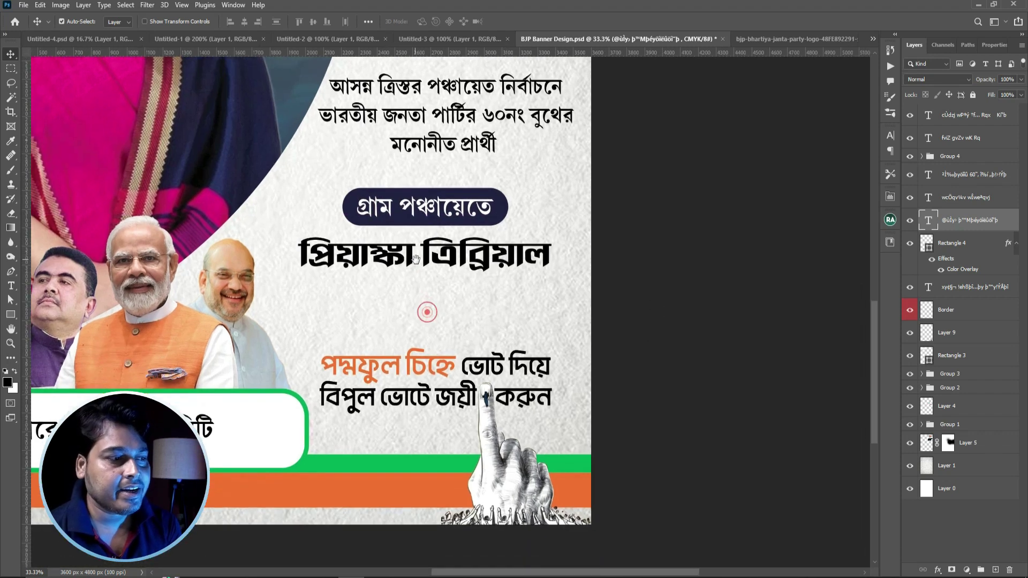
Delete ত্রিব্রিয়াল from the name, leaving only প্রিয়াঙ্কা
click(10, 285)
double_click(487, 256)
key(ctrl+c)
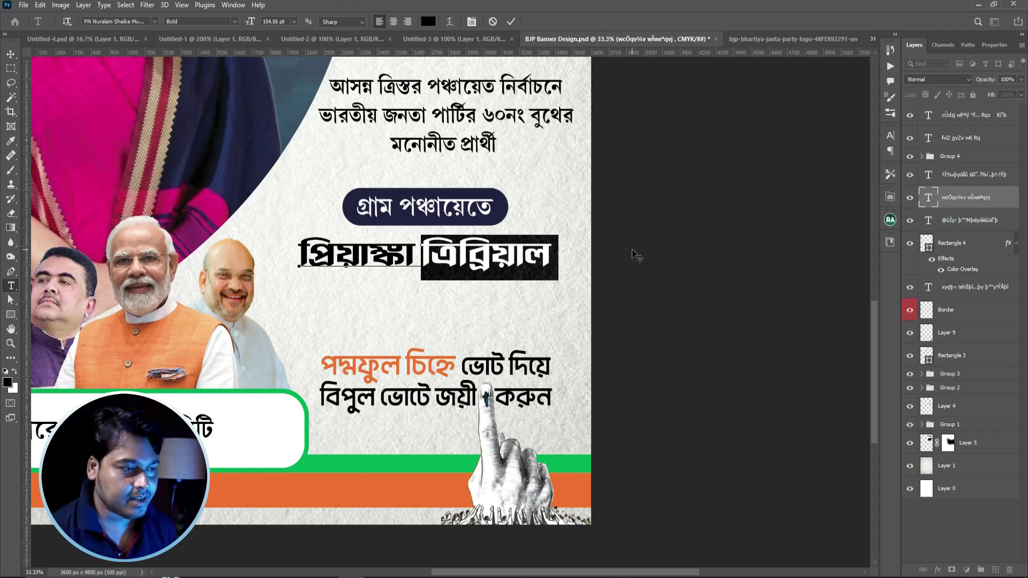
key(BackSpace)
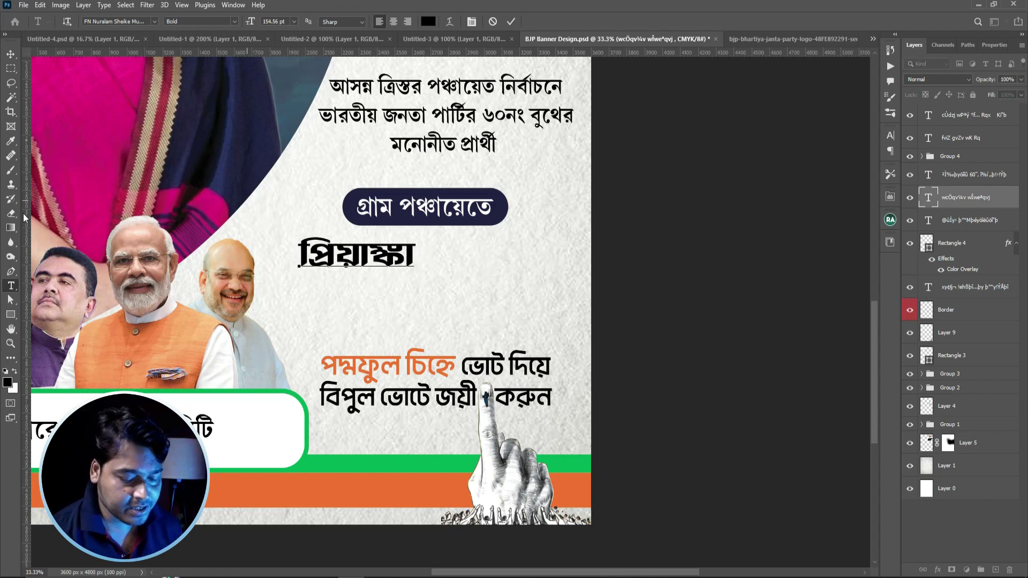
click(11, 54)
Duplicate the name below as a second line ত্রিব্রিয়াল and realign প্রিয়াঙ্কা
mouse_move(358, 256)
mouse_down()
mouse_move(393, 284)
mouse_move(518, 290)
mouse_up()
key(t)
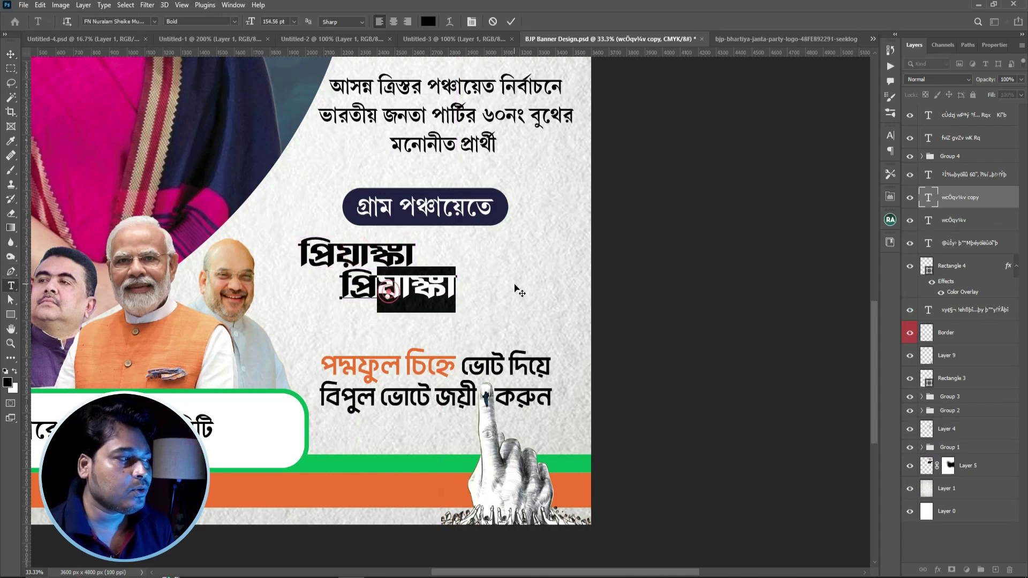
key(ctrl+a)
key(ctrl+v)
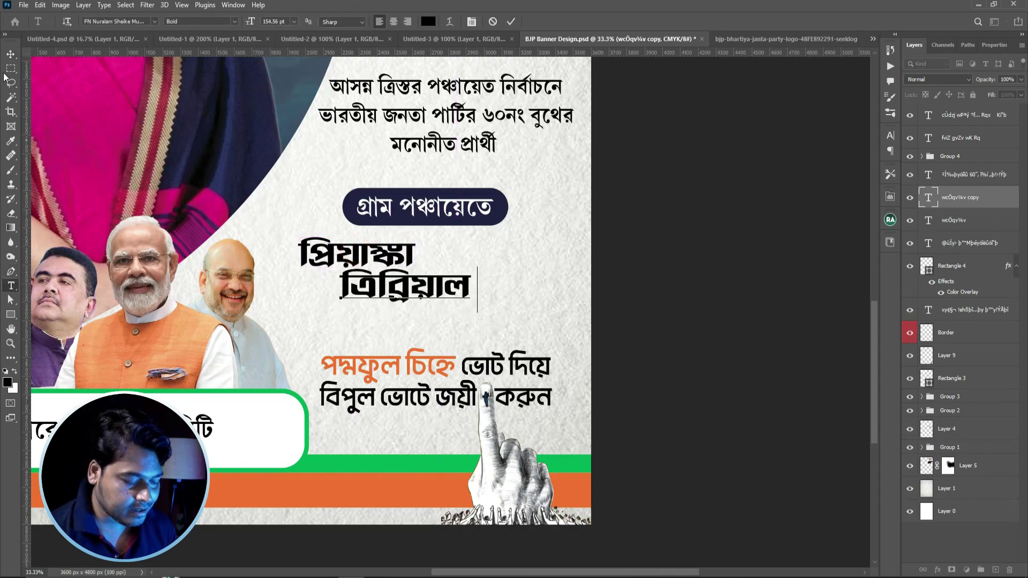
click(11, 54)
key(ctrl+plus)
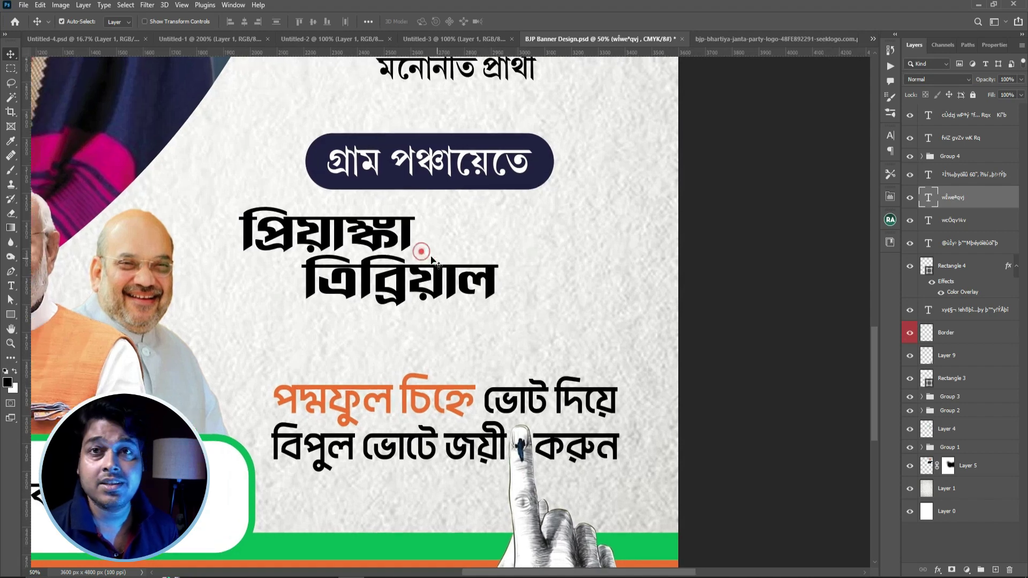
ctrl+click(411, 246)
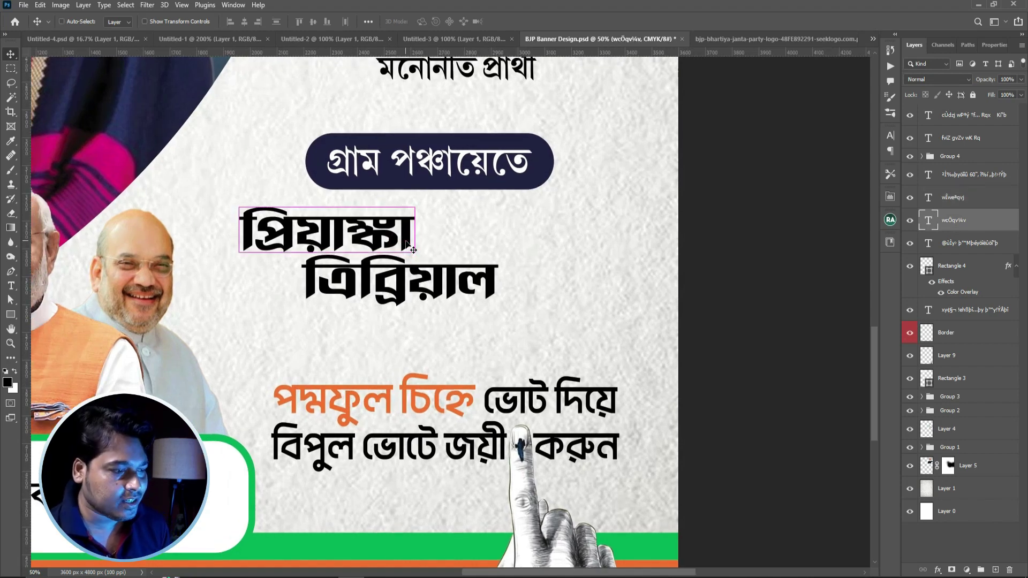
drag(373, 244, 356, 237)
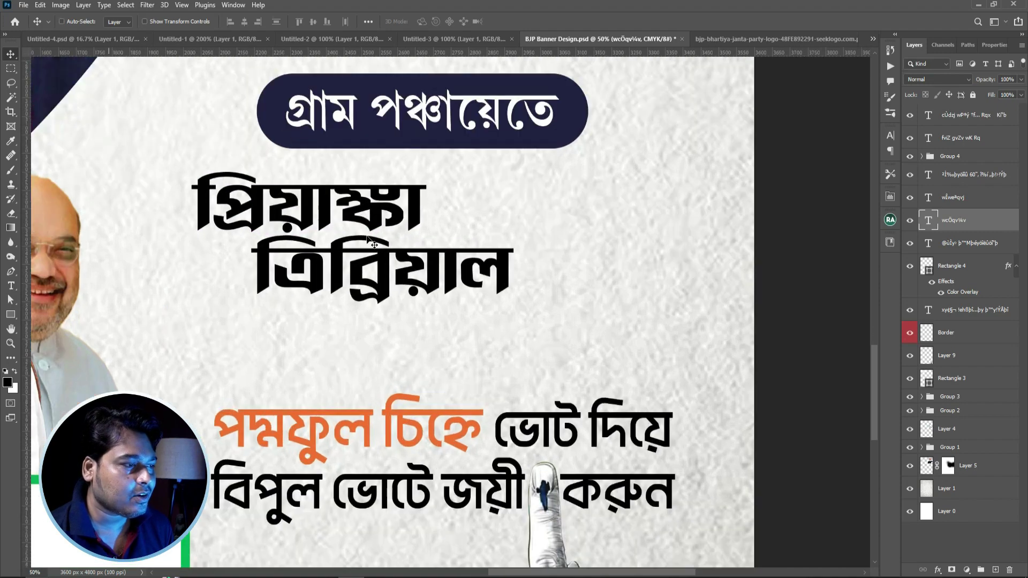
Select both name lines and scale them up together
key(ctrl+plus)
shift+click(336, 256)
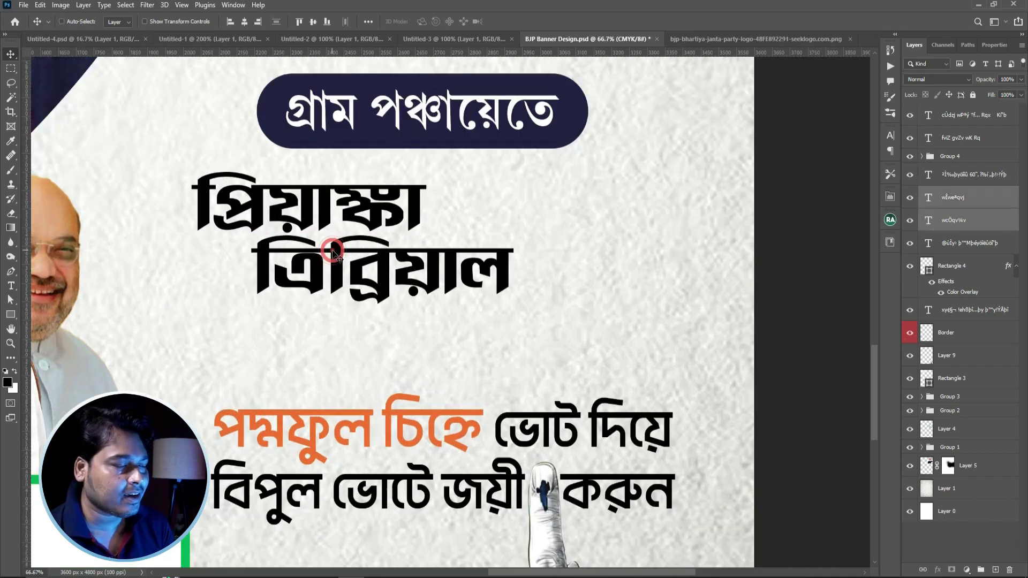
key(ctrl+t)
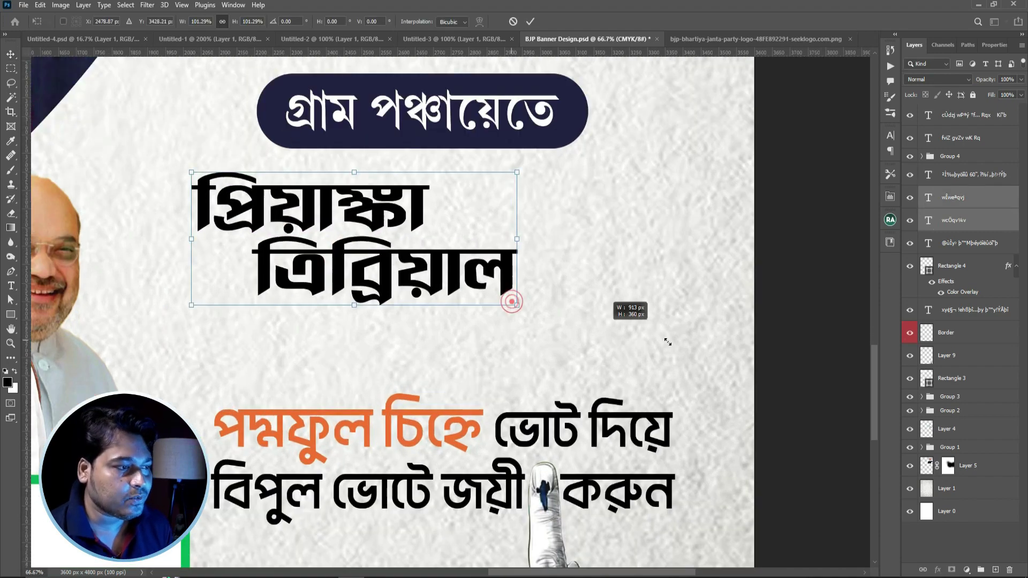
drag(513, 302, 672, 366)
double_click(475, 253)
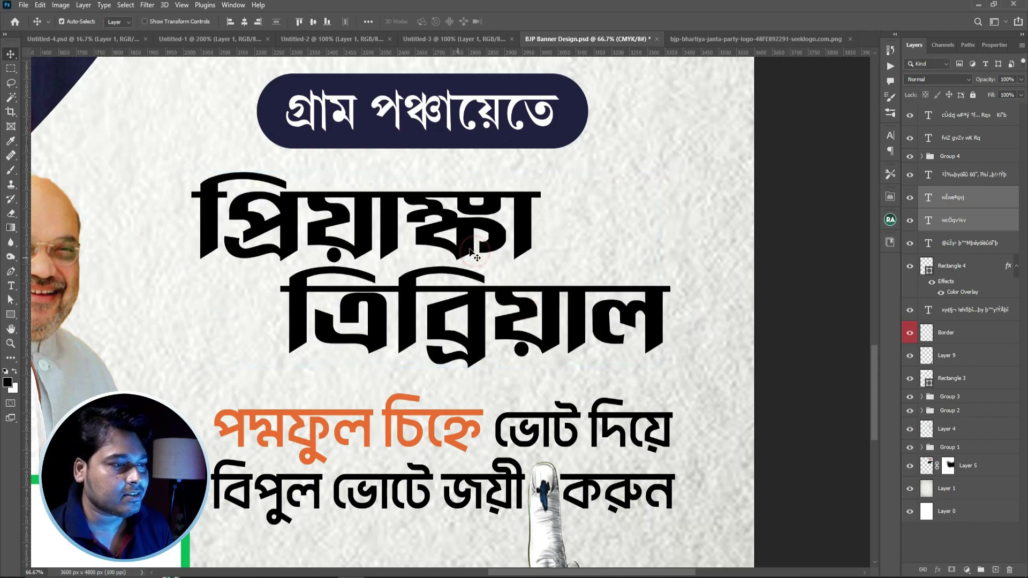
Enlarge the name lines further to about 125% and commit
alt+scroll(470, 251, down, 2)
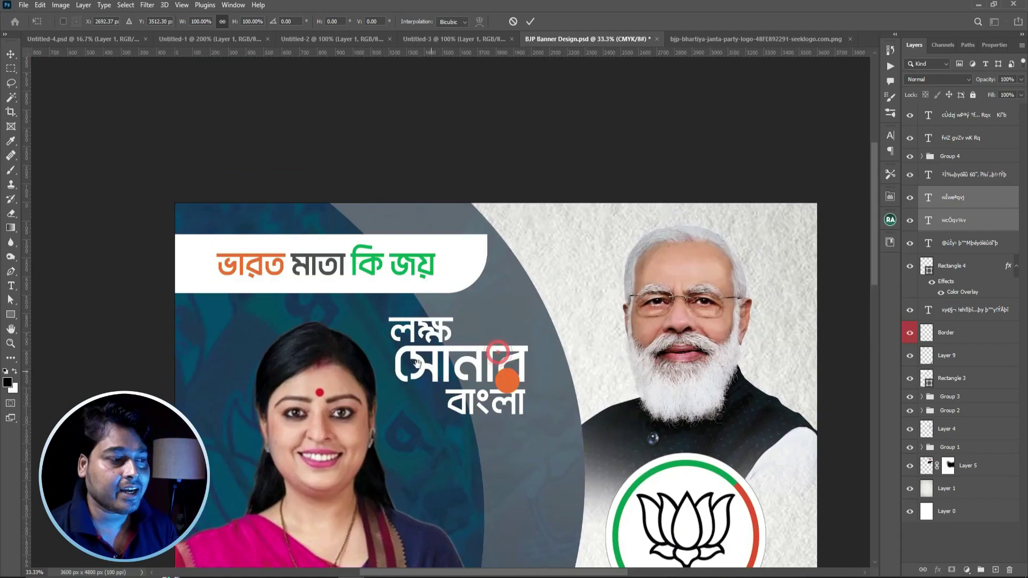
mouse_move(611, 446)
mouse_down()
mouse_move(540, 347)
mouse_move(550, 291)
mouse_move(380, 33)
mouse_up()
mouse_move(530, 380)
mouse_down()
mouse_move(543, 368)
mouse_move(528, 369)
mouse_up()
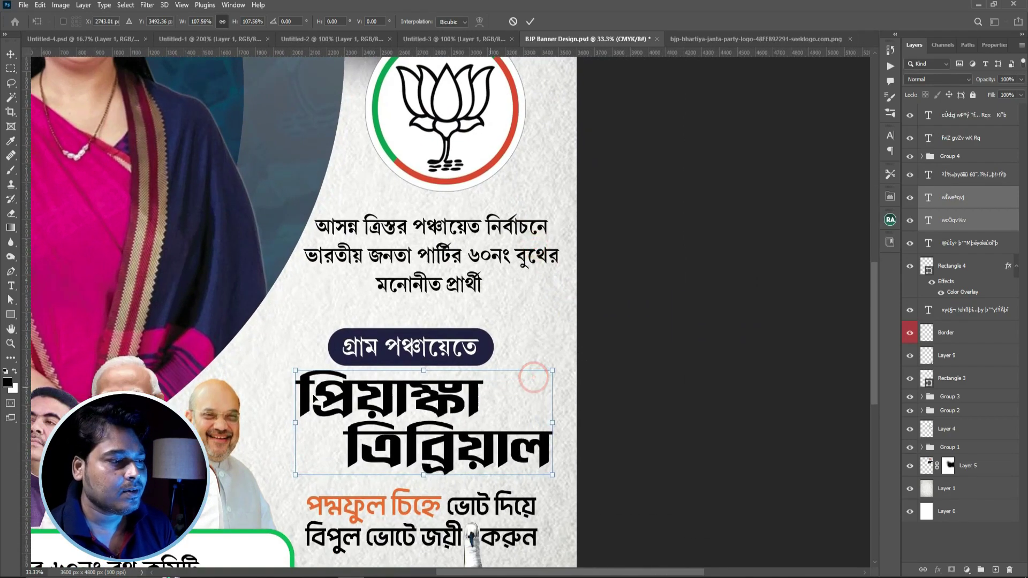
drag(295, 376, 258, 337)
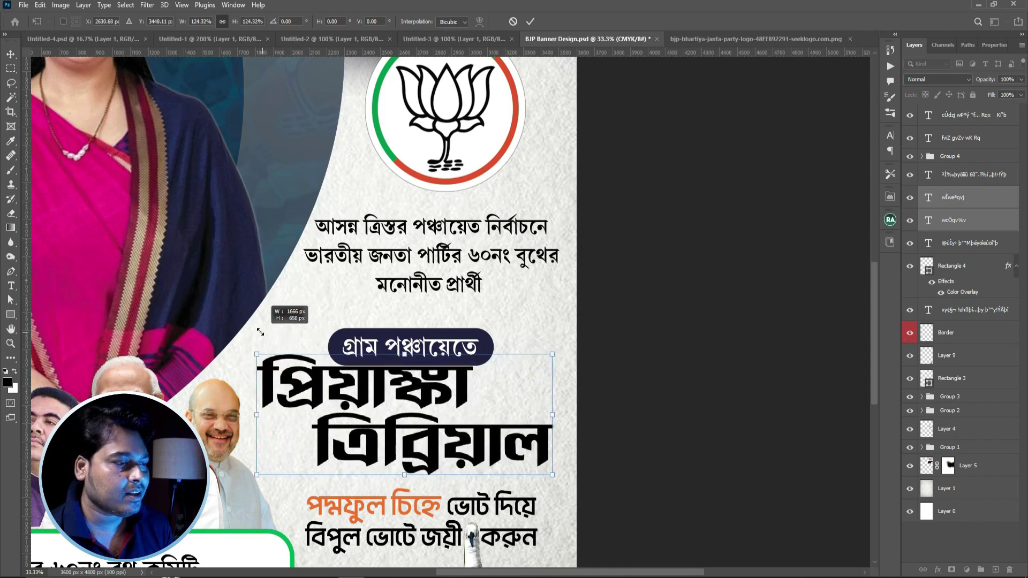
drag(467, 408, 464, 416)
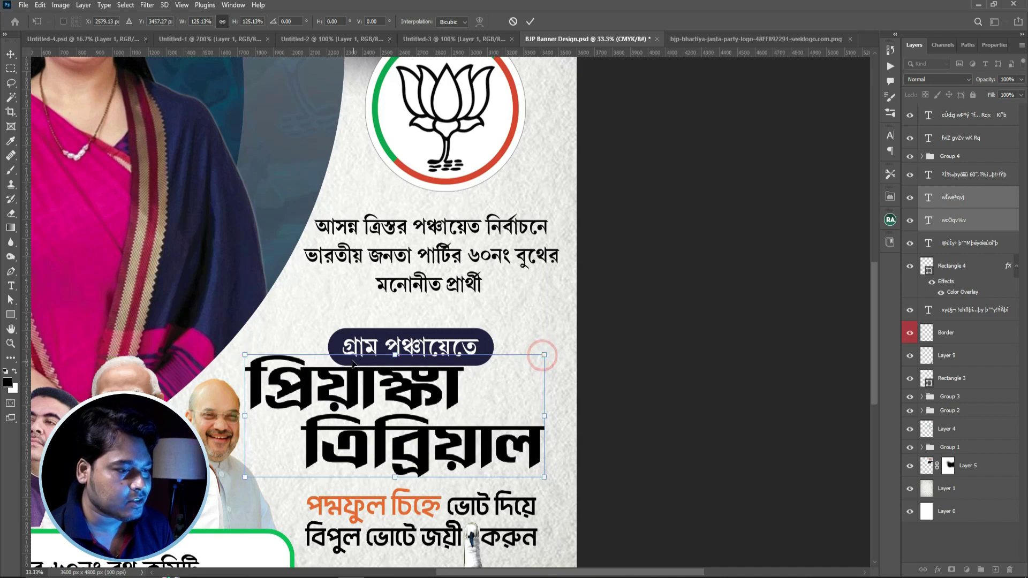
key(Return)
ctrl+click(347, 434)
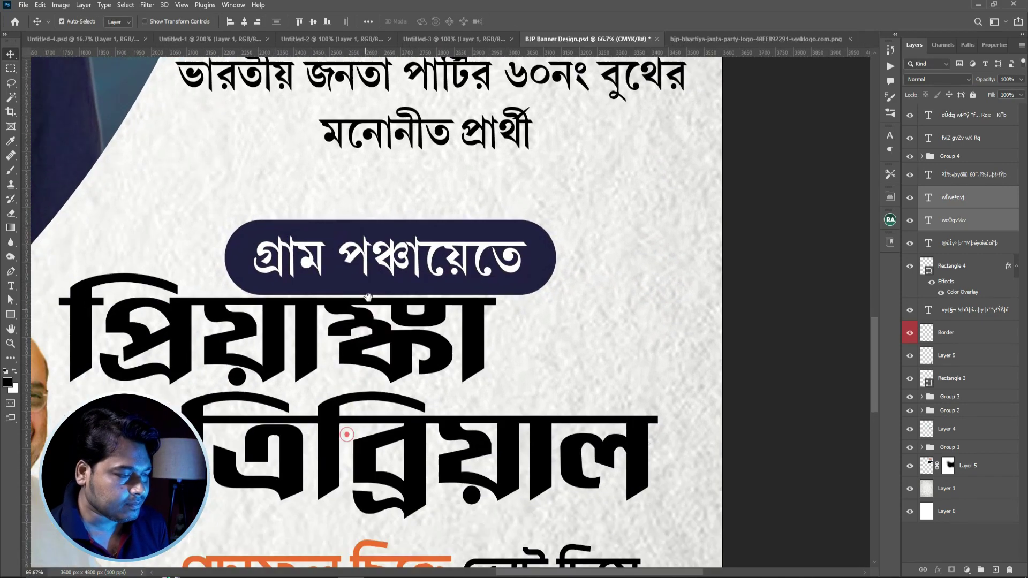
Draw a small orange-filled circle between প্রিয়াঙ্কা and ত্রিব্রিয়াল, nudged slightly up
drag(367, 296, 377, 254)
click(11, 315)
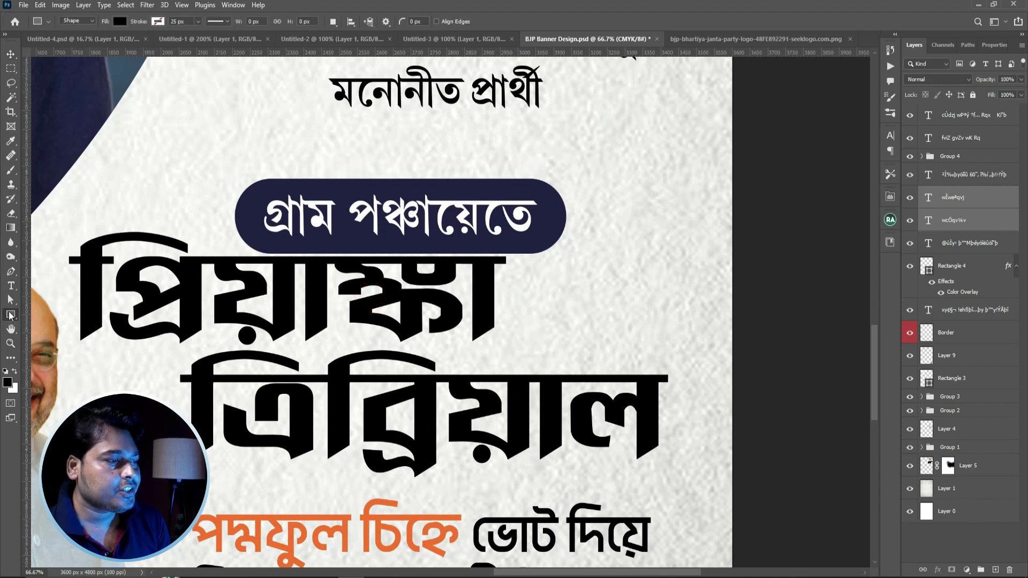
click(51, 325)
drag(247, 336, 278, 369)
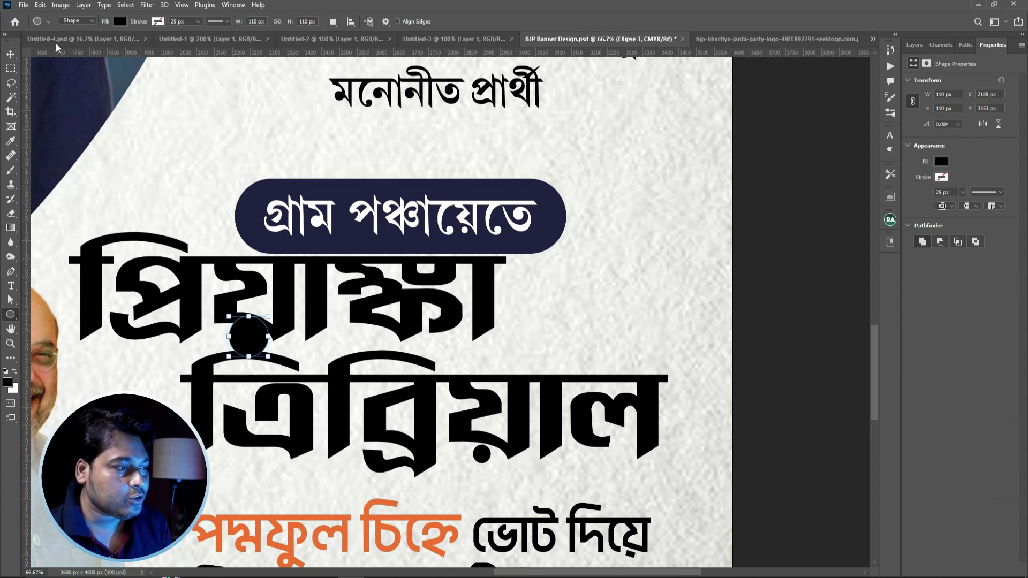
click(119, 22)
click(71, 80)
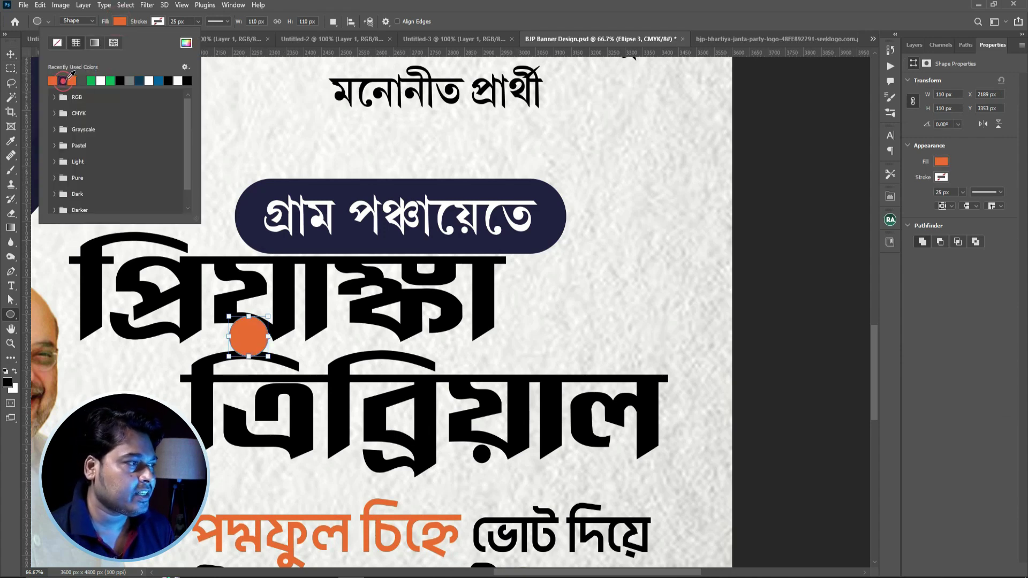
click(6, 56)
drag(247, 337, 248, 330)
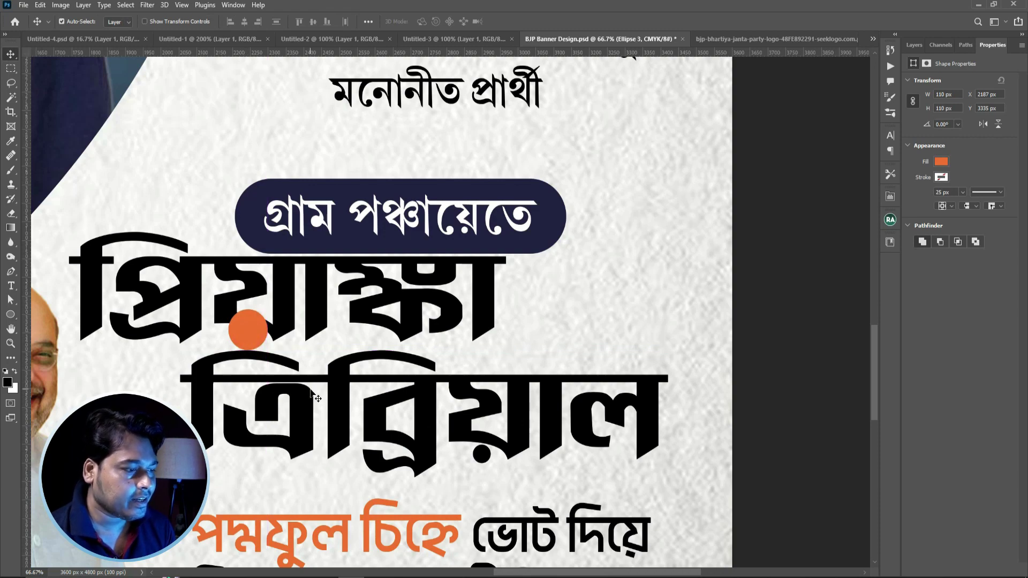
Group Ellipse 3 with both name-line layers
key(ctrl+minus)
key(ctrl+minus)
key(ctrl+minus)
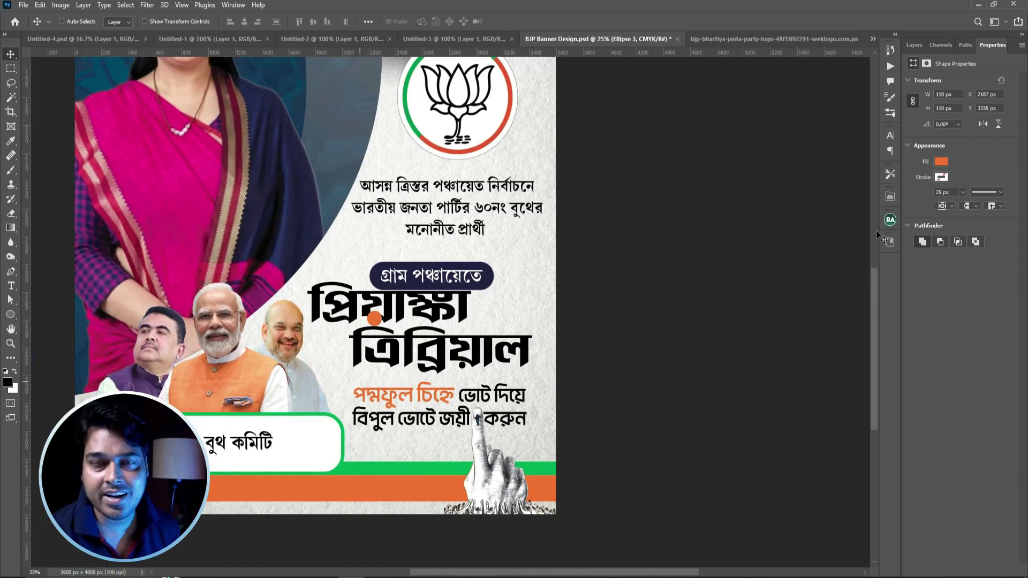
click(914, 45)
click(910, 220)
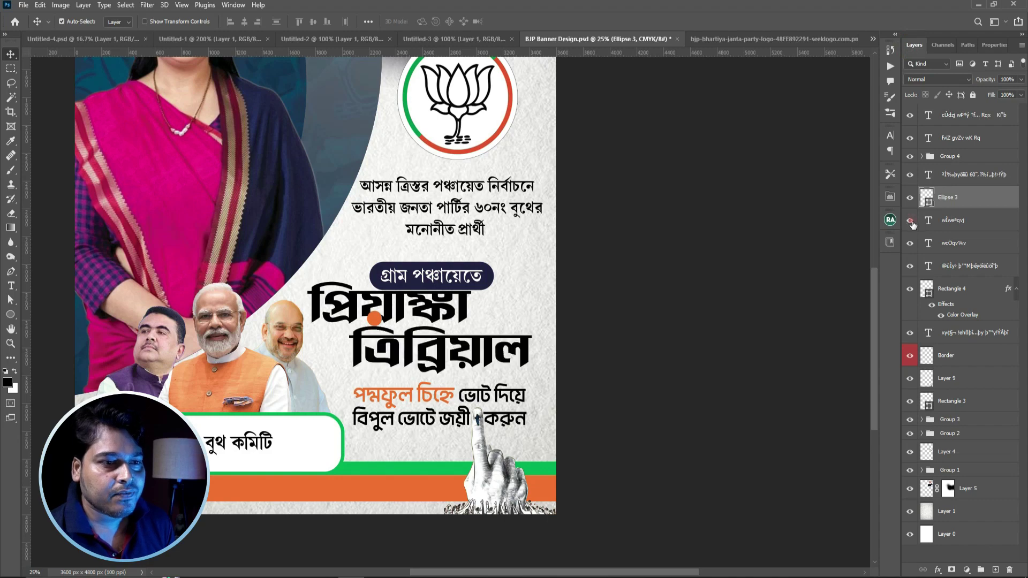
shift+click(931, 220)
shift+click(941, 244)
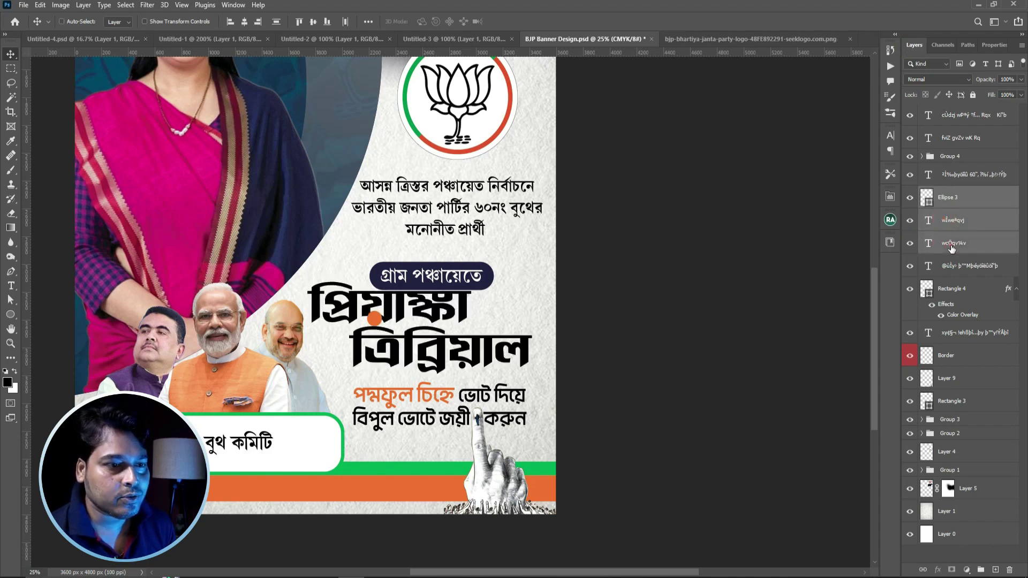
key(ctrl+g)
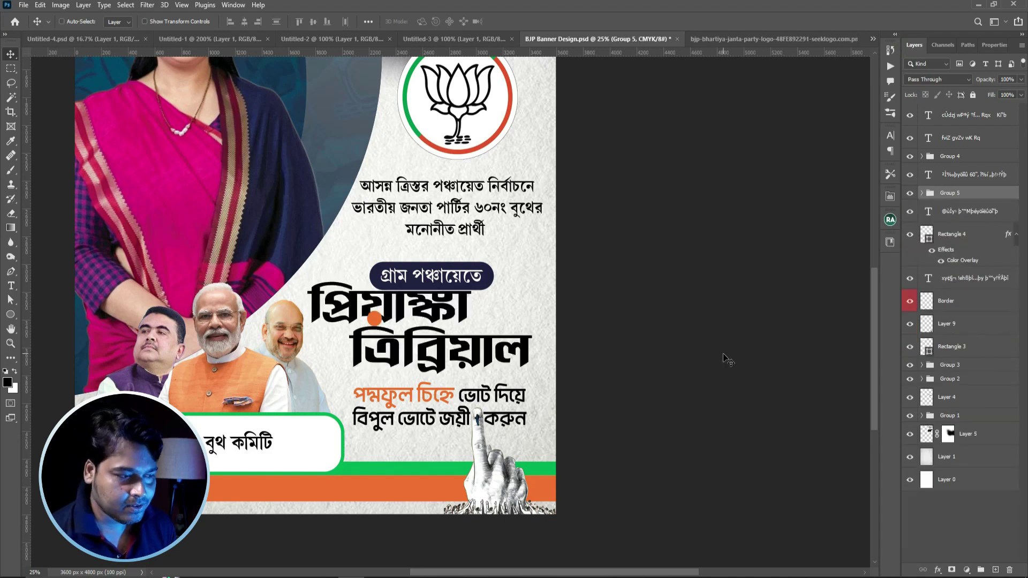
Raise the pill label about 20 px and lower the three-line text block slightly
key(ctrl+plus)
scroll(413, 289, up, 1)
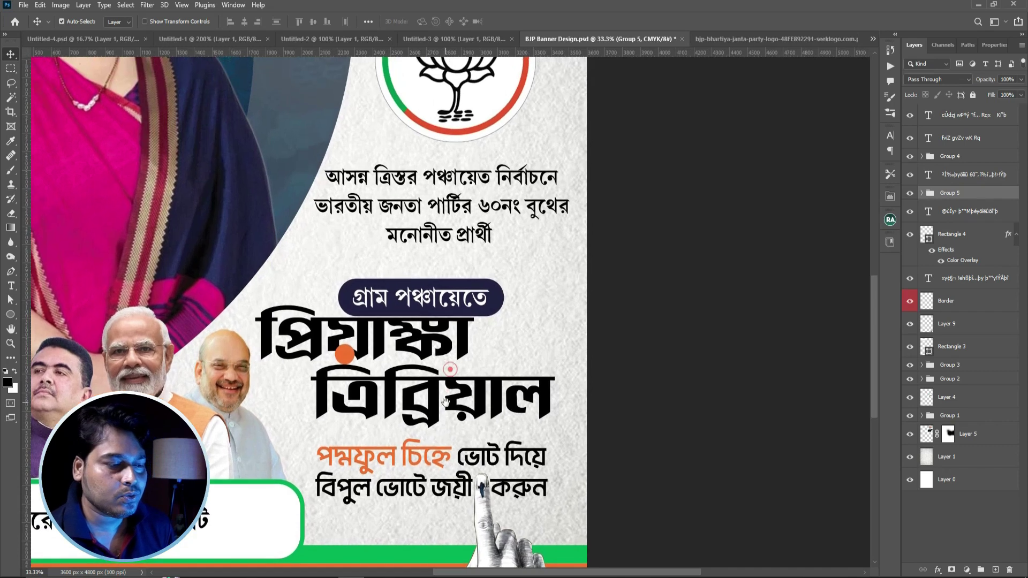
click(399, 298)
drag(485, 288, 482, 278)
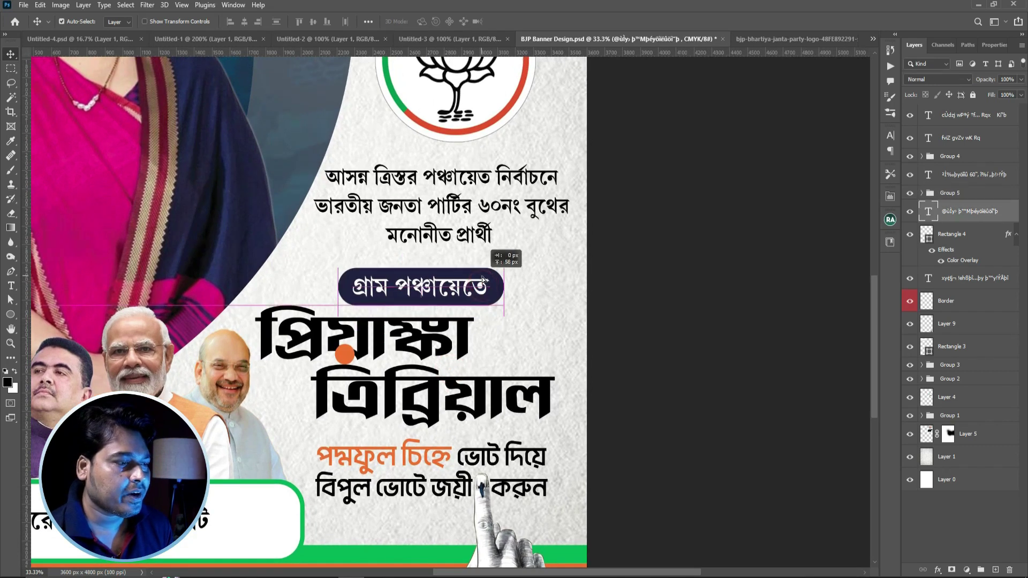
shift+click(478, 283)
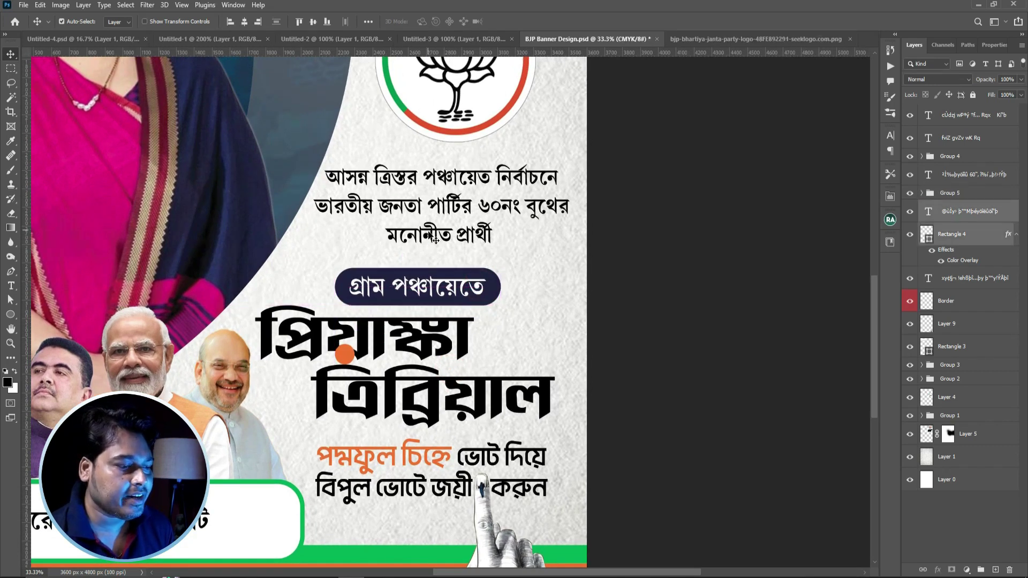
drag(433, 242, 434, 247)
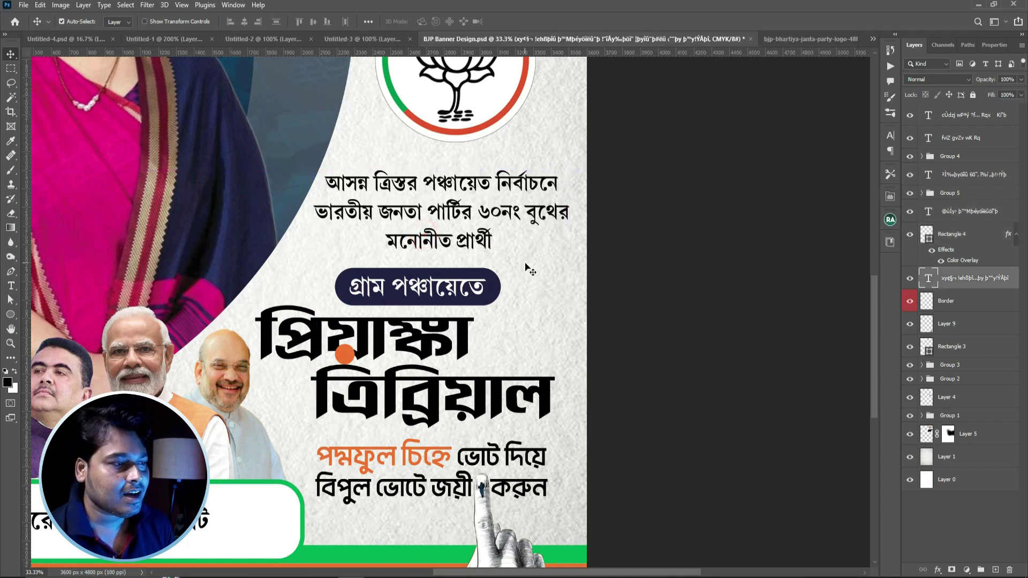
Check the top name line's visibility and zoom out to view the whole banner
drag(507, 231, 503, 280)
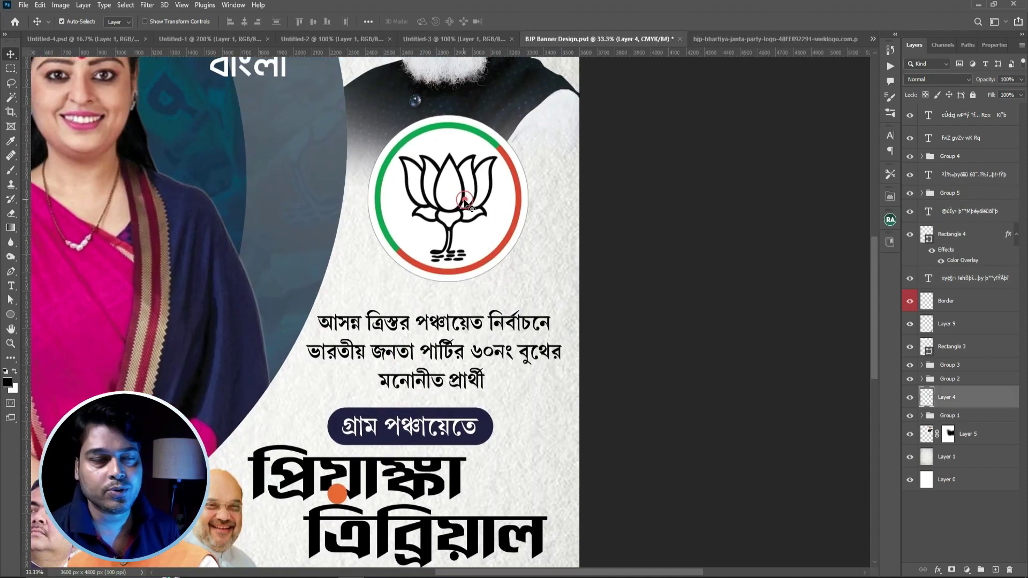
click(909, 257)
key(ctrl+minus)
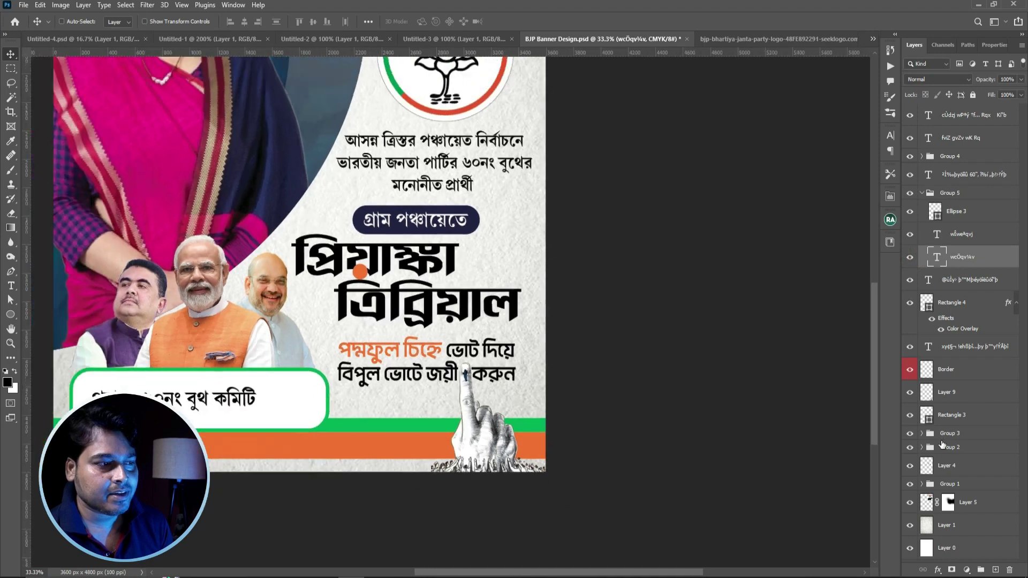
key(ctrl+minus)
drag(593, 370, 553, 443)
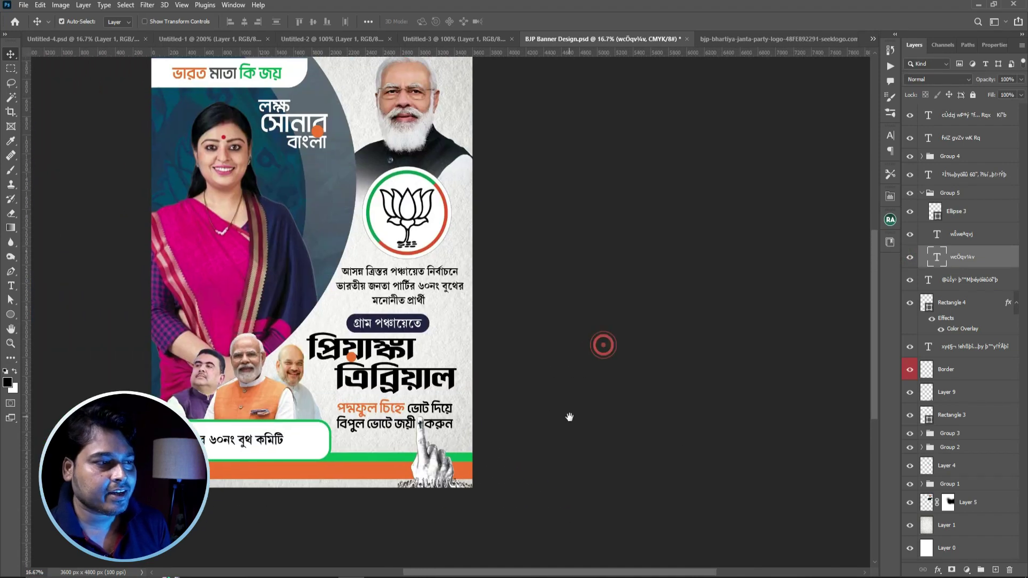
Add a 46° Gradient Overlay to প্রিয়াঙ্কা, first trying an orange left stop
click(936, 569)
click(968, 533)
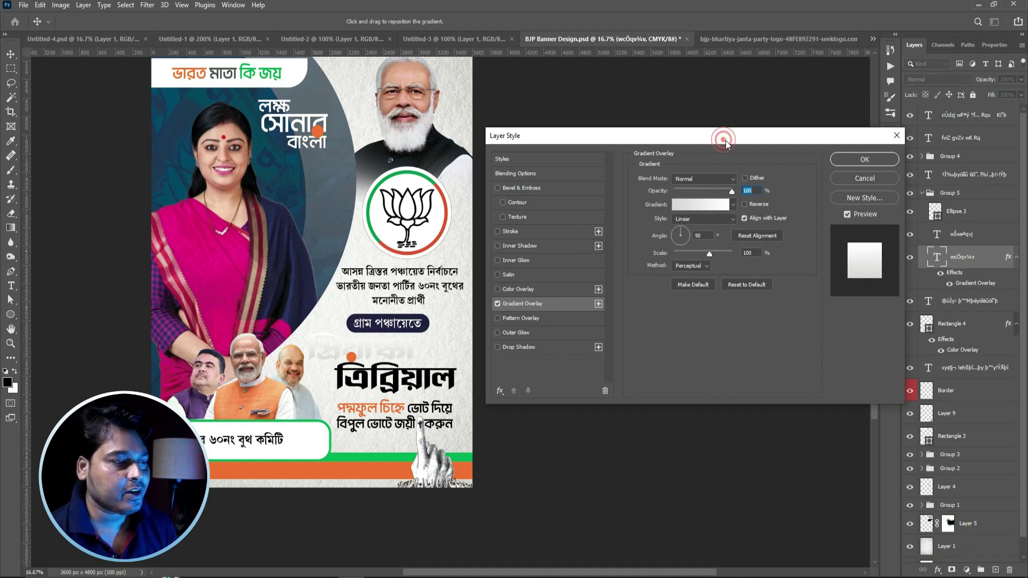
drag(686, 234, 685, 230)
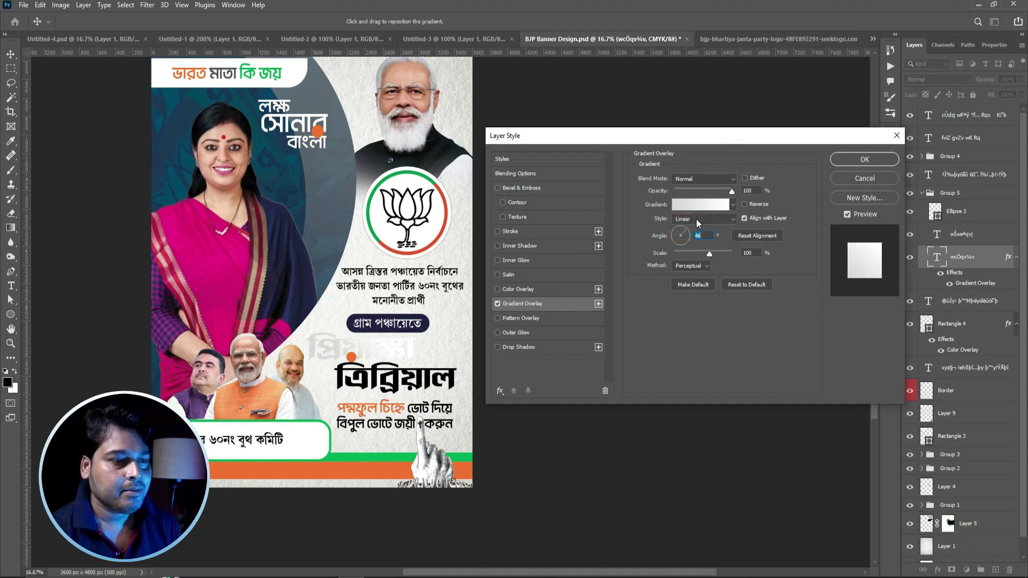
click(693, 205)
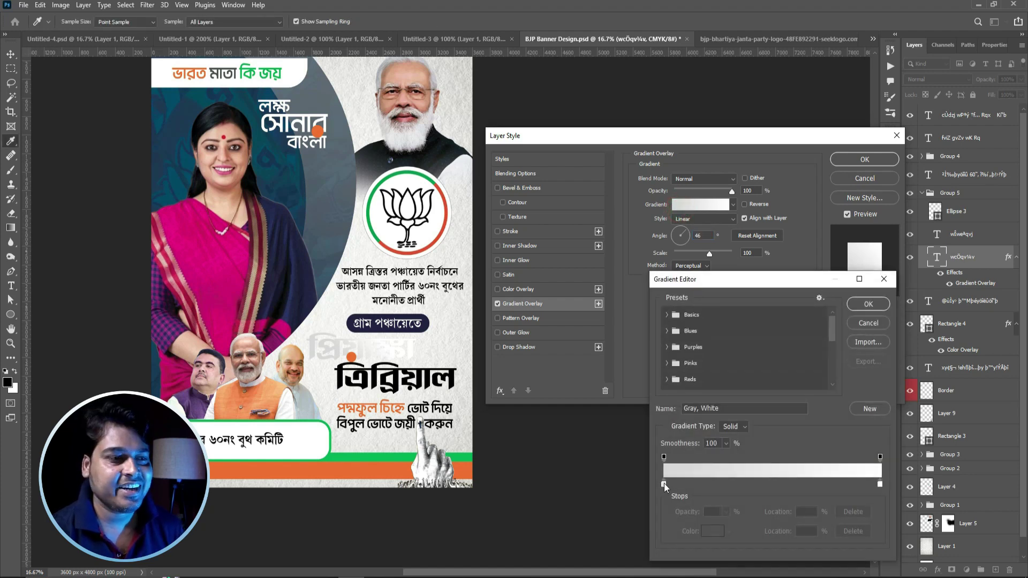
click(663, 484)
click(715, 530)
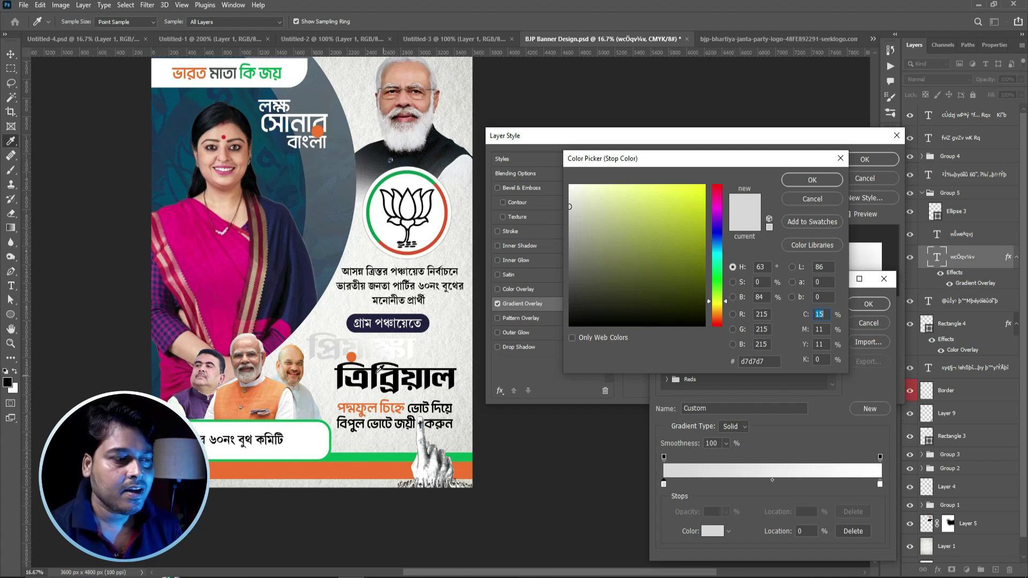
click(361, 470)
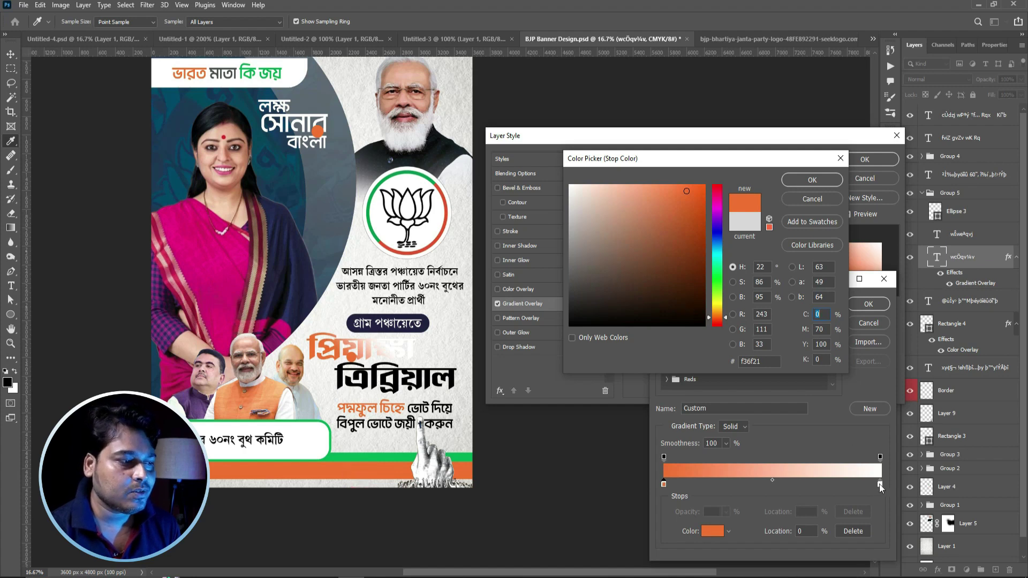
click(368, 457)
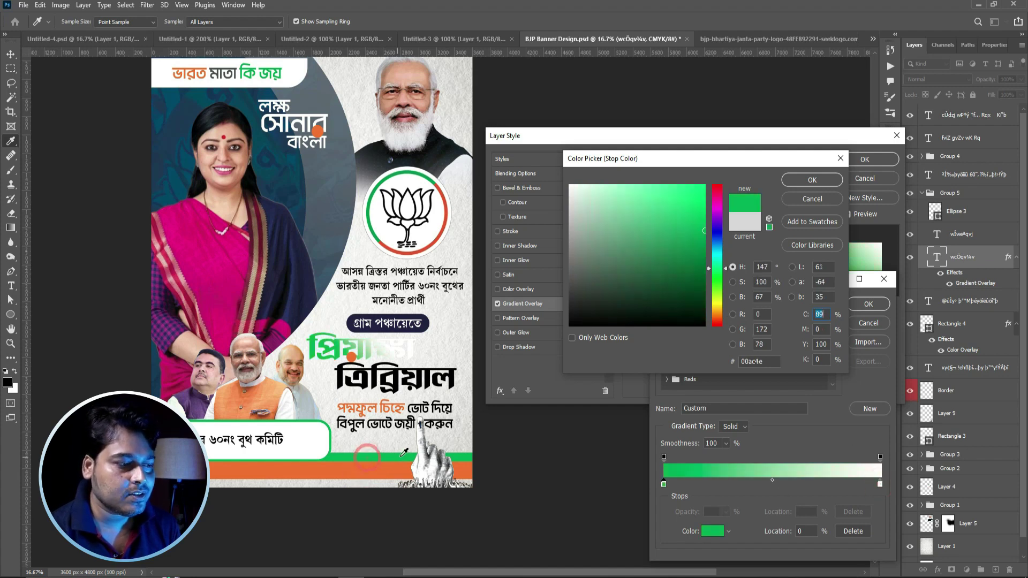
click(362, 473)
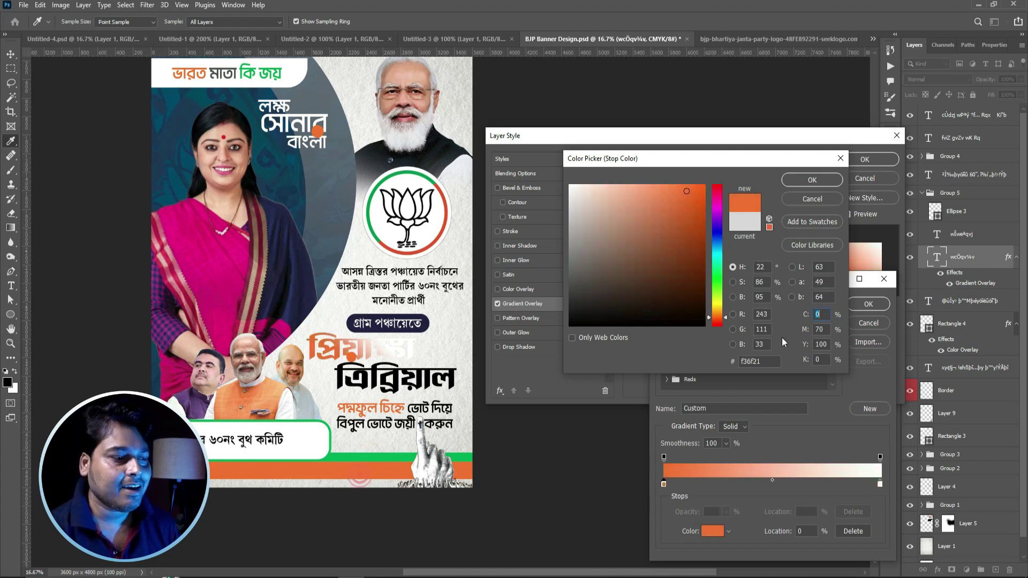
click(795, 182)
Recolour the gradient saree pink to dark navy and raise its scale to 150%
click(879, 484)
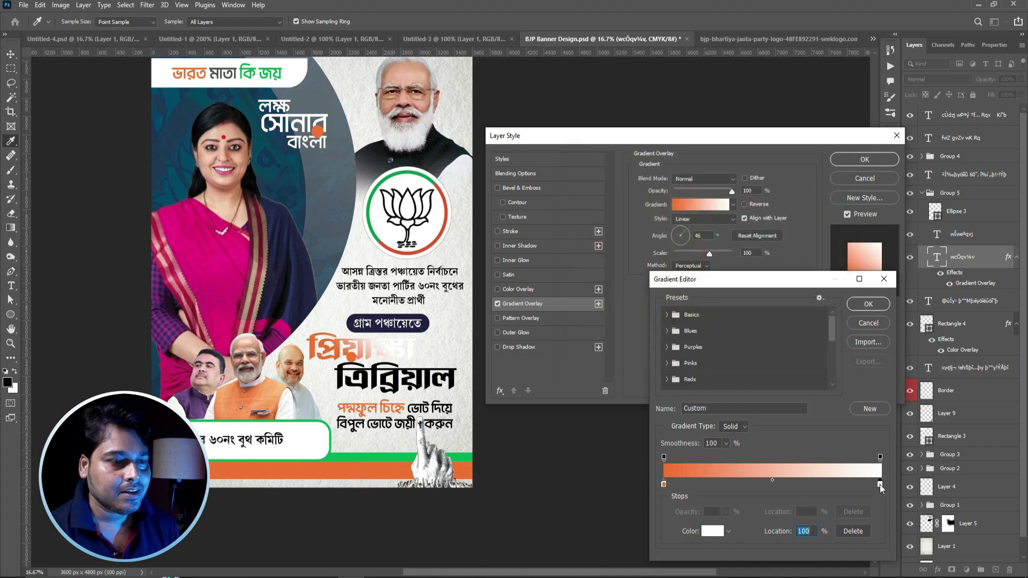
click(402, 454)
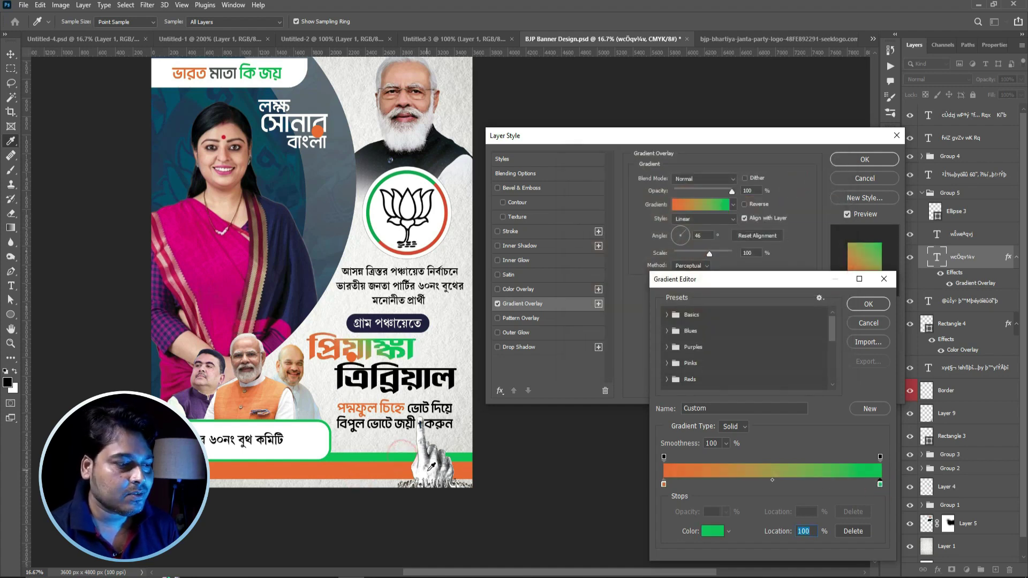
click(663, 484)
click(712, 531)
click(215, 277)
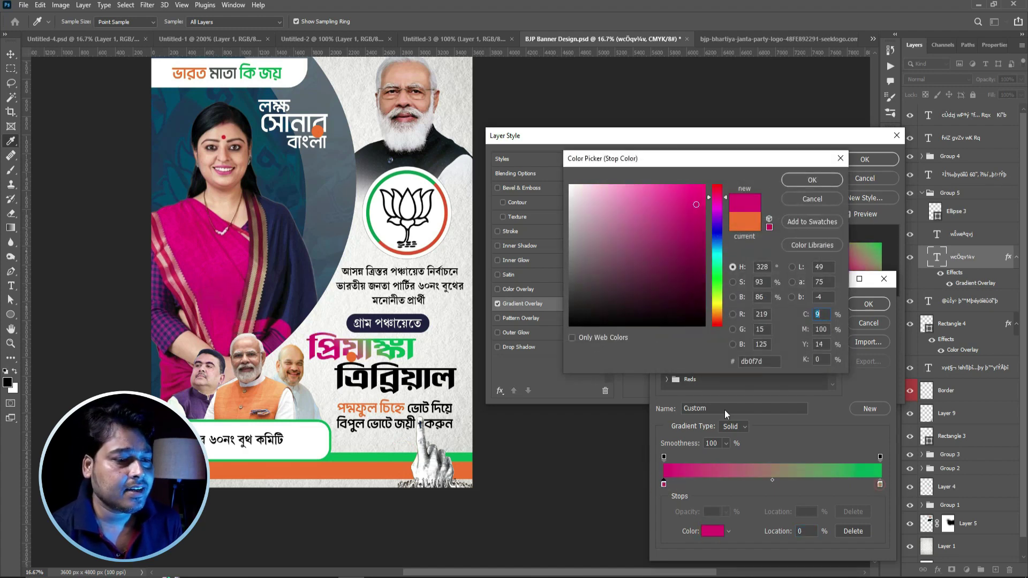
click(879, 484)
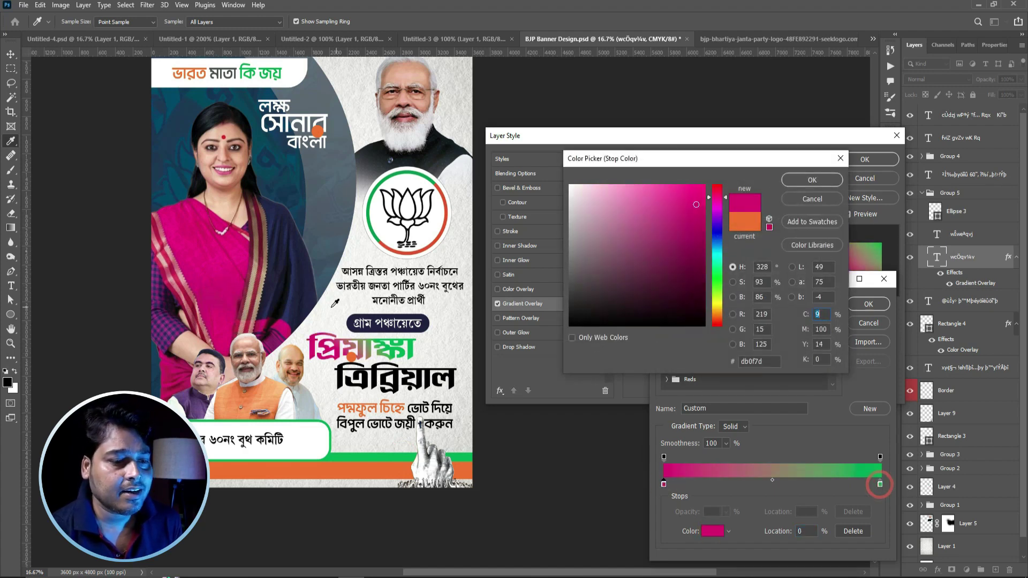
click(812, 180)
click(879, 484)
click(286, 252)
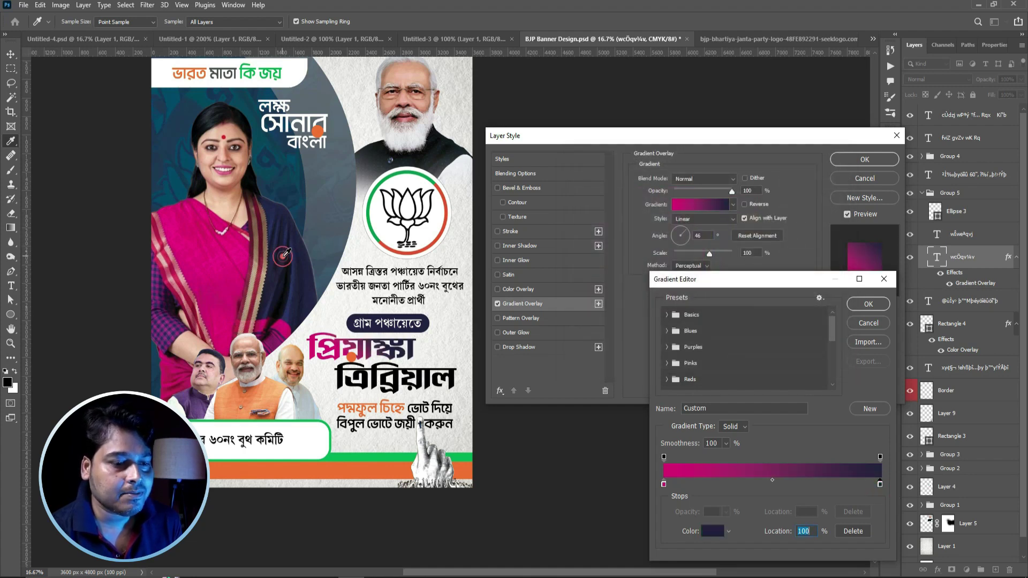
click(866, 305)
drag(714, 253, 731, 252)
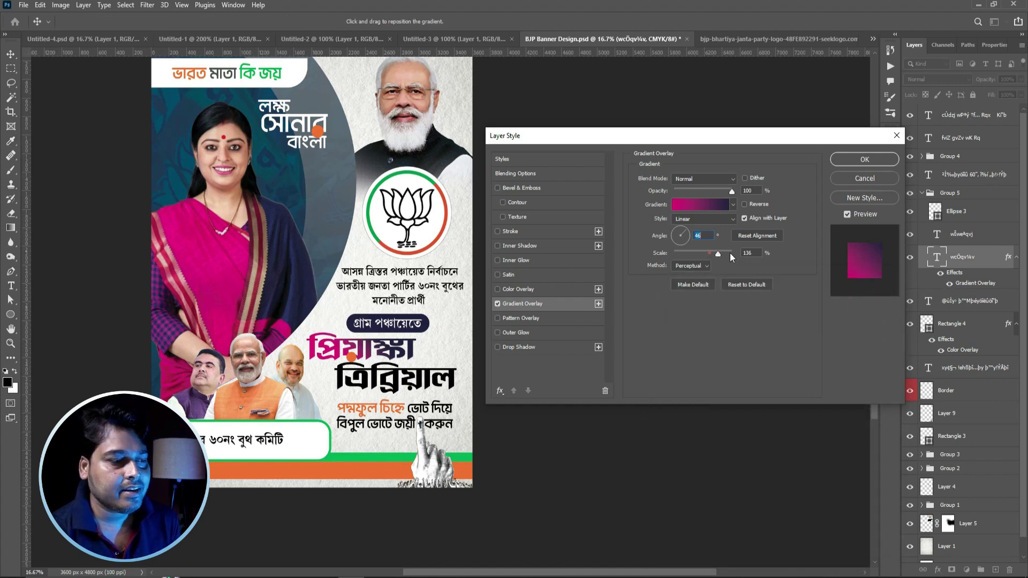
click(857, 157)
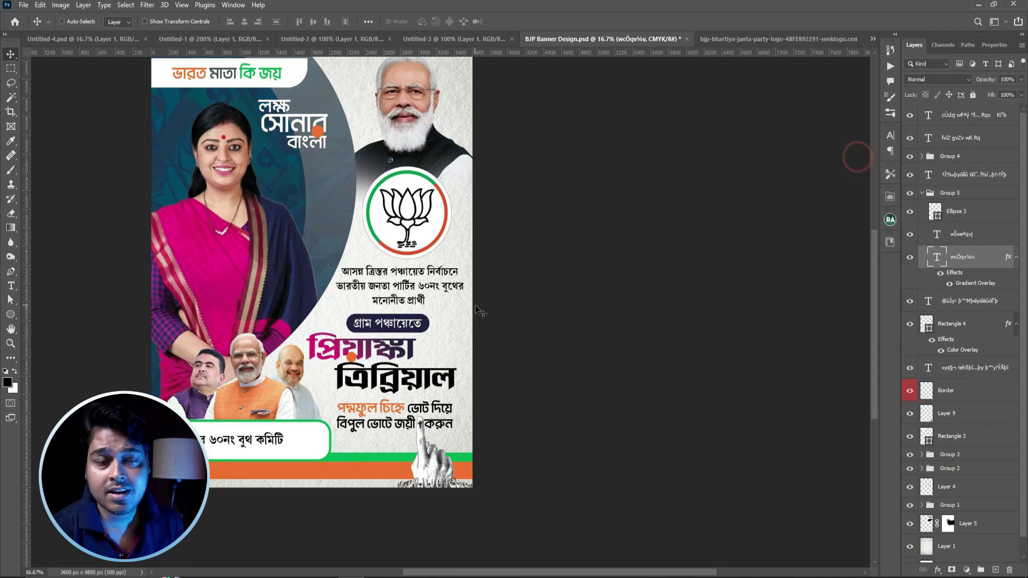
Copy the first name's gradient layer style and paste it onto the surname layer
scroll(475, 307, up, 1)
drag(418, 312, 428, 280)
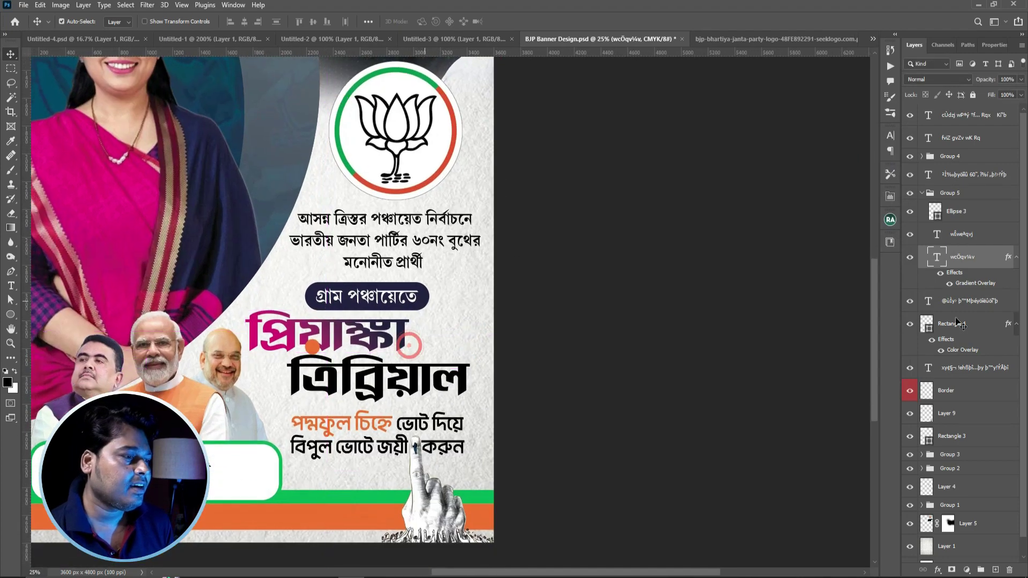
right_click(962, 262)
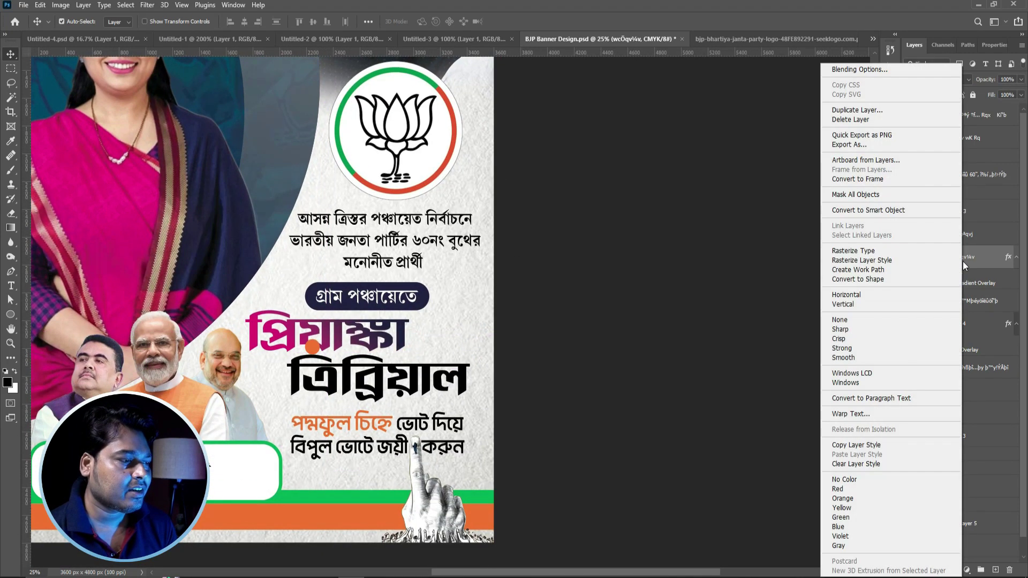
click(873, 444)
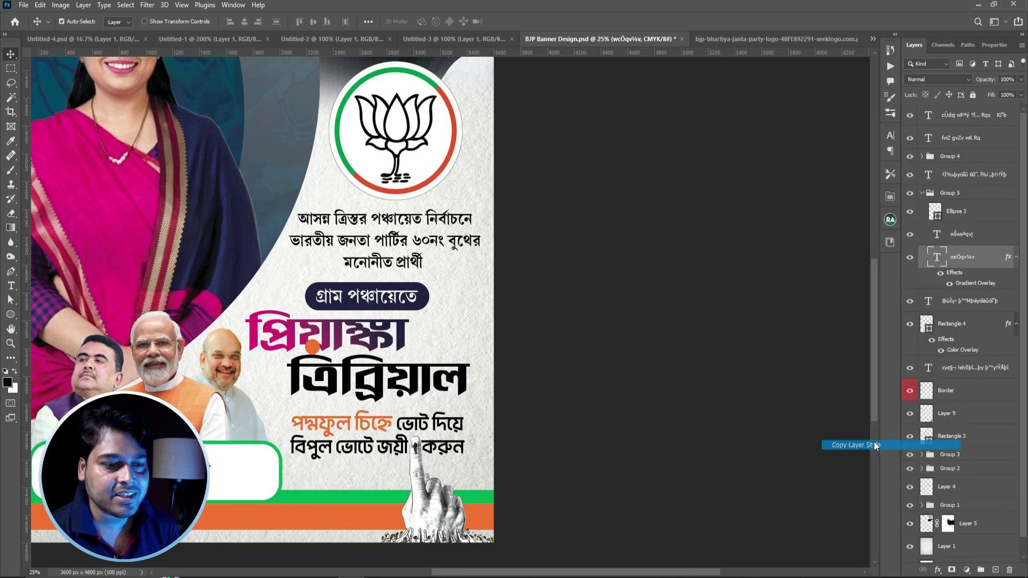
click(364, 395)
Add a Color Overlay to the orange dot, using green sampled from the poster's stripe
click(312, 348)
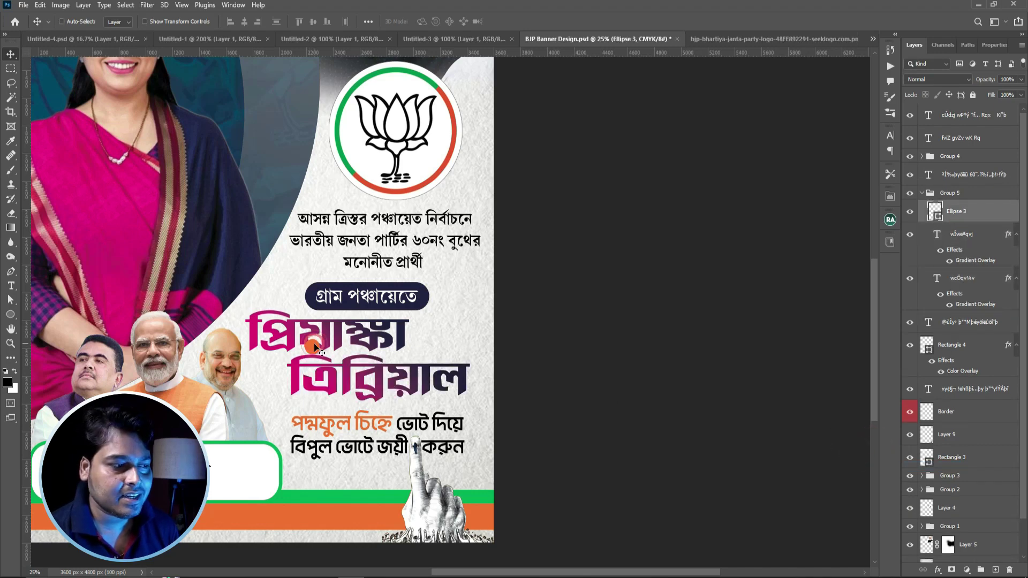
scroll(465, 297, up, 1)
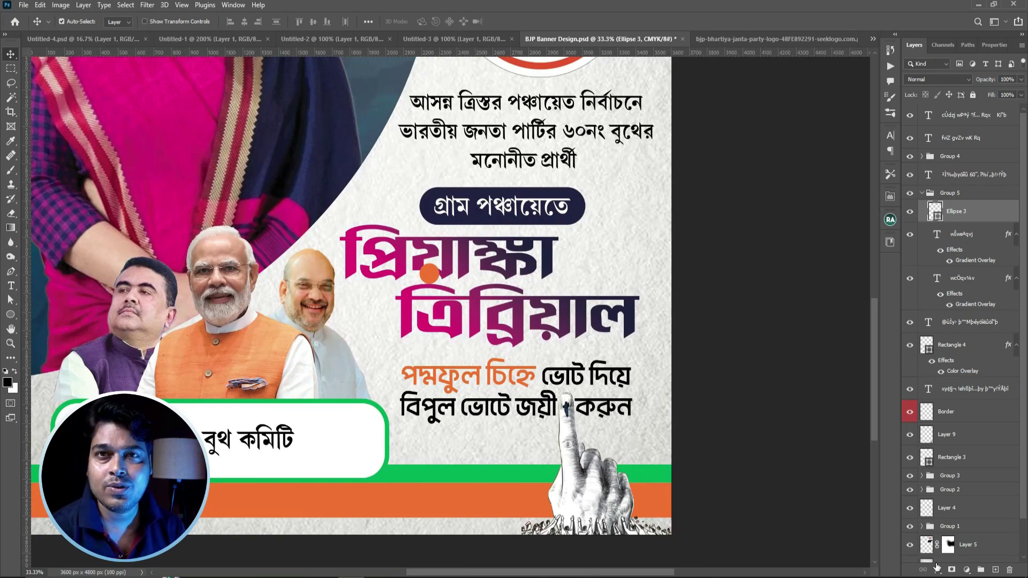
click(937, 570)
click(951, 525)
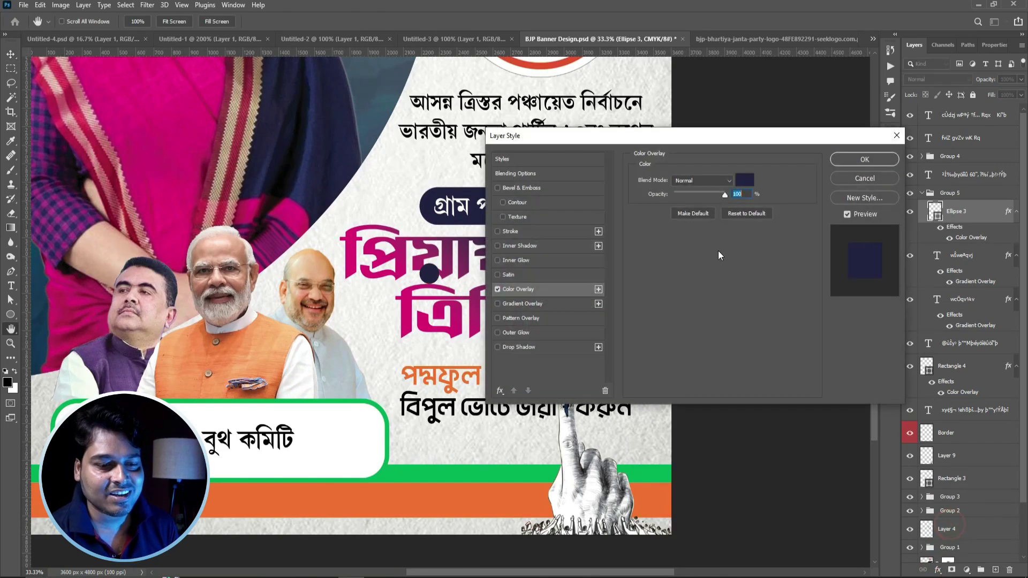
click(745, 181)
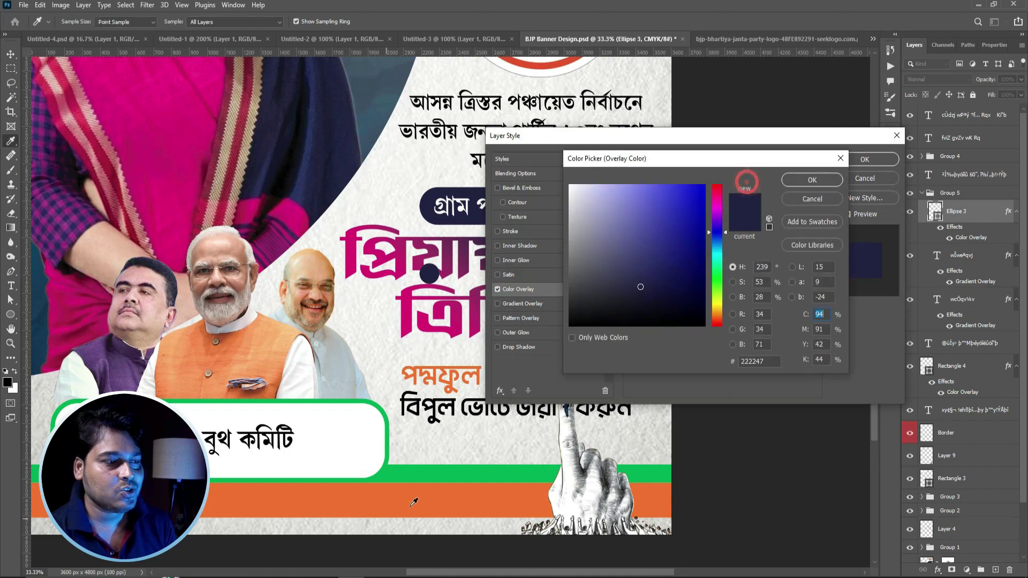
click(417, 474)
click(452, 500)
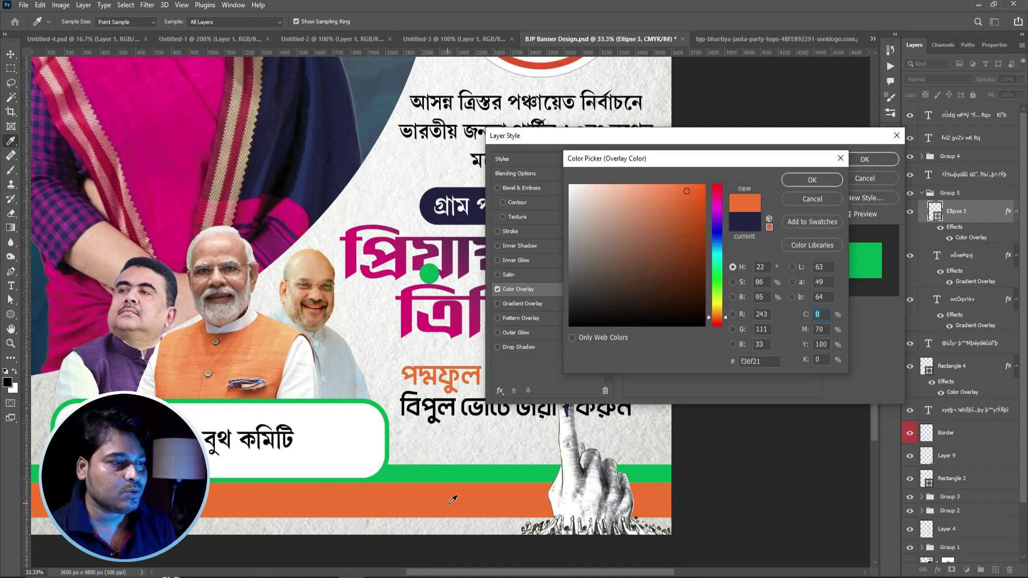
click(464, 471)
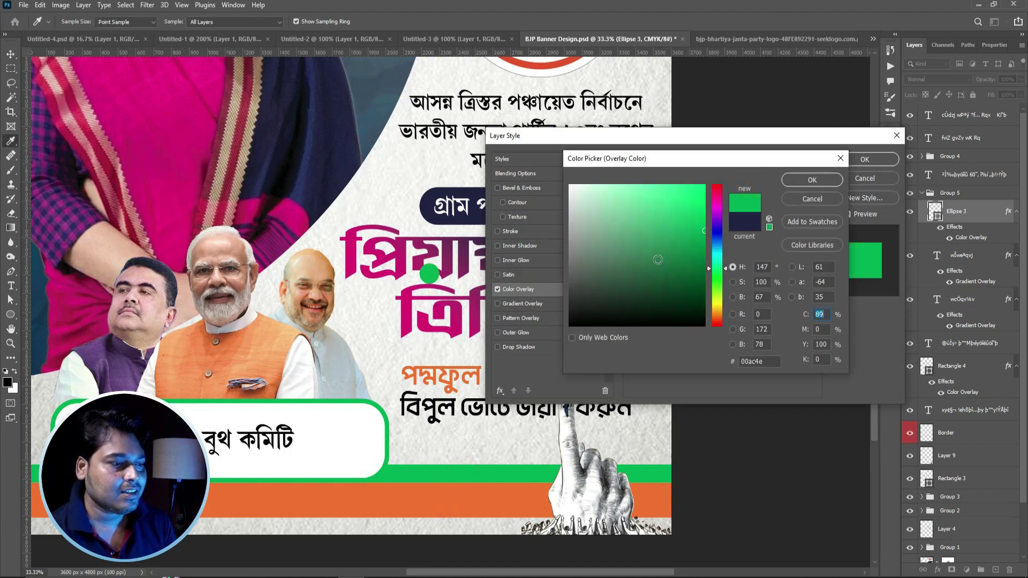
scroll(447, 260, down, 1)
scroll(461, 246, up, 2)
scroll(454, 251, right, 2)
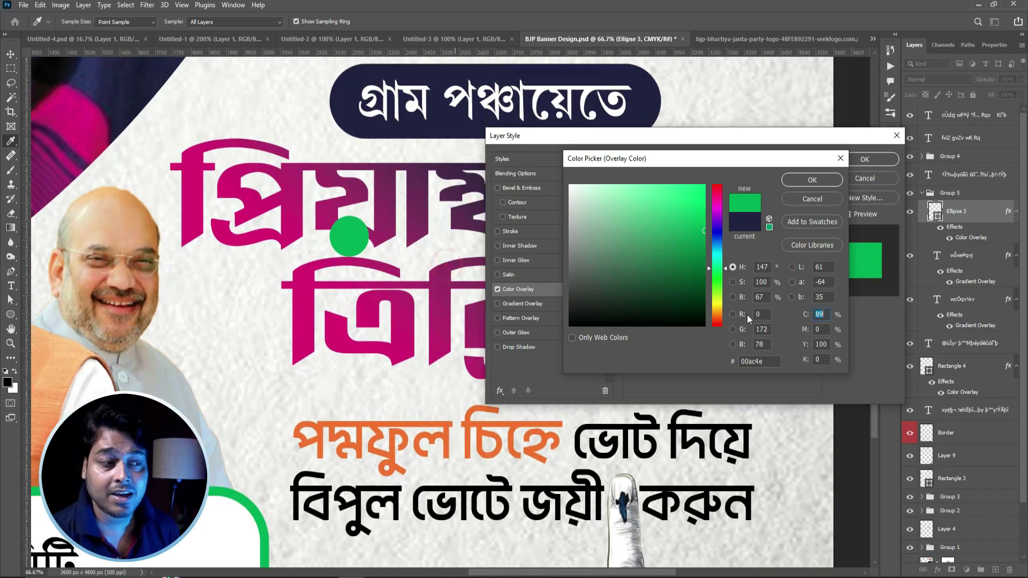
click(801, 183)
Add a white outside stroke of 10 px around the dot
click(513, 230)
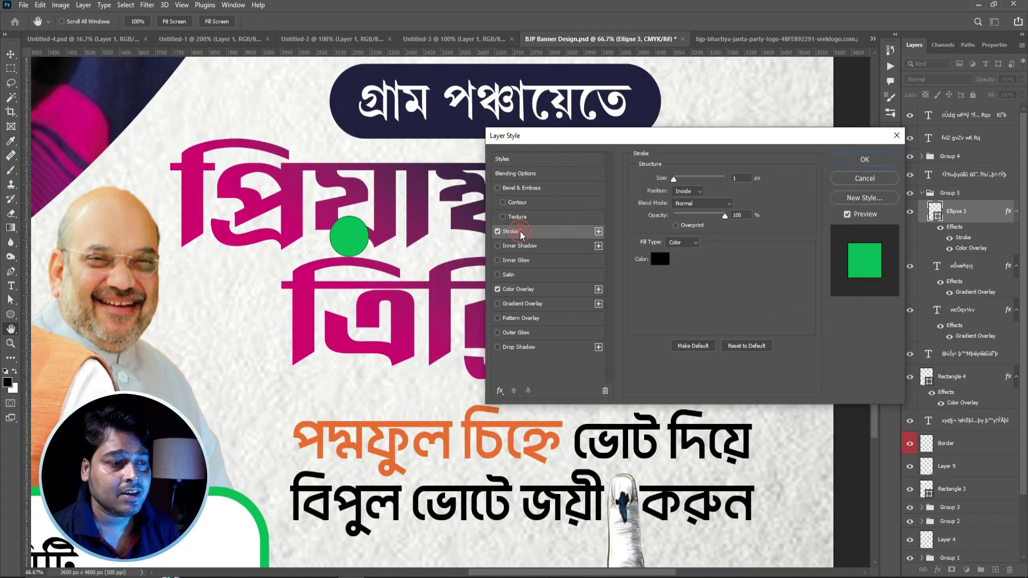
click(656, 258)
click(475, 149)
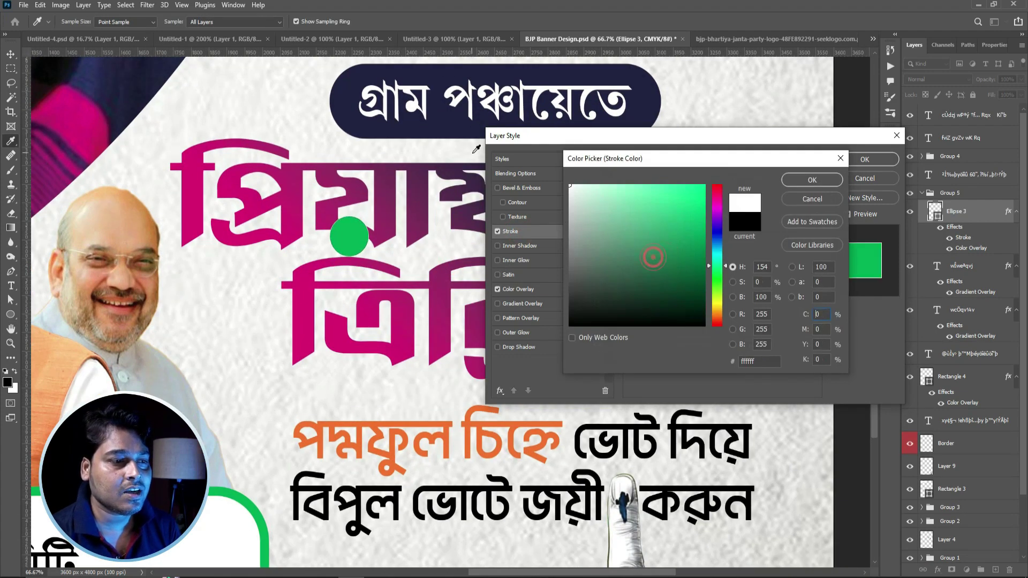
key(Return)
drag(675, 180, 678, 179)
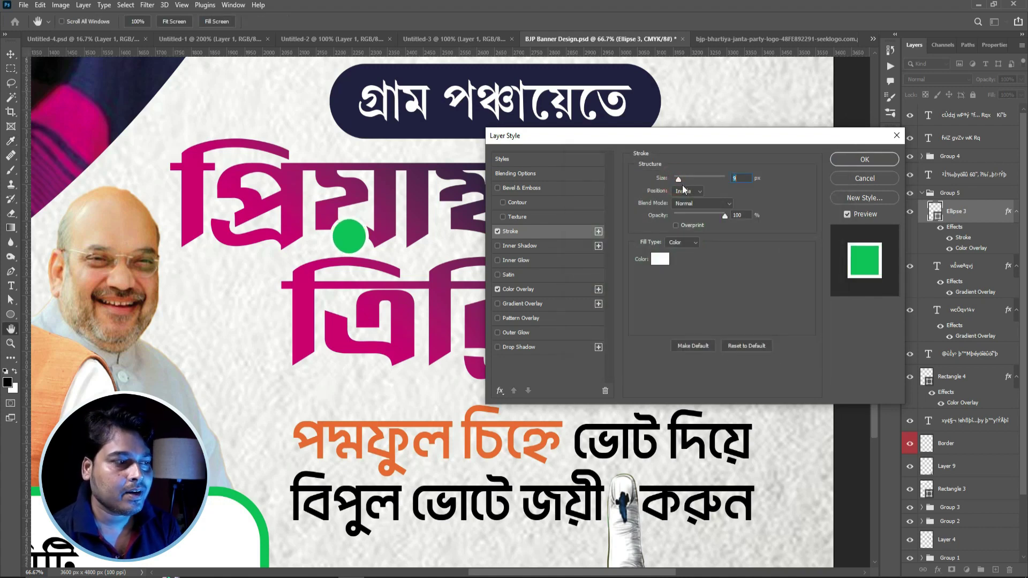
click(683, 189)
click(687, 213)
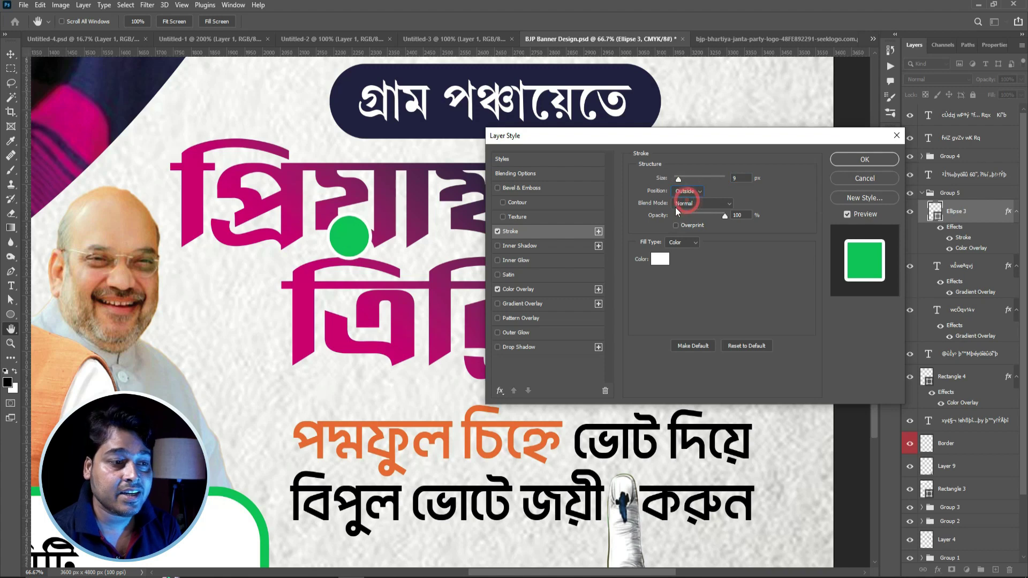
drag(679, 180, 680, 179)
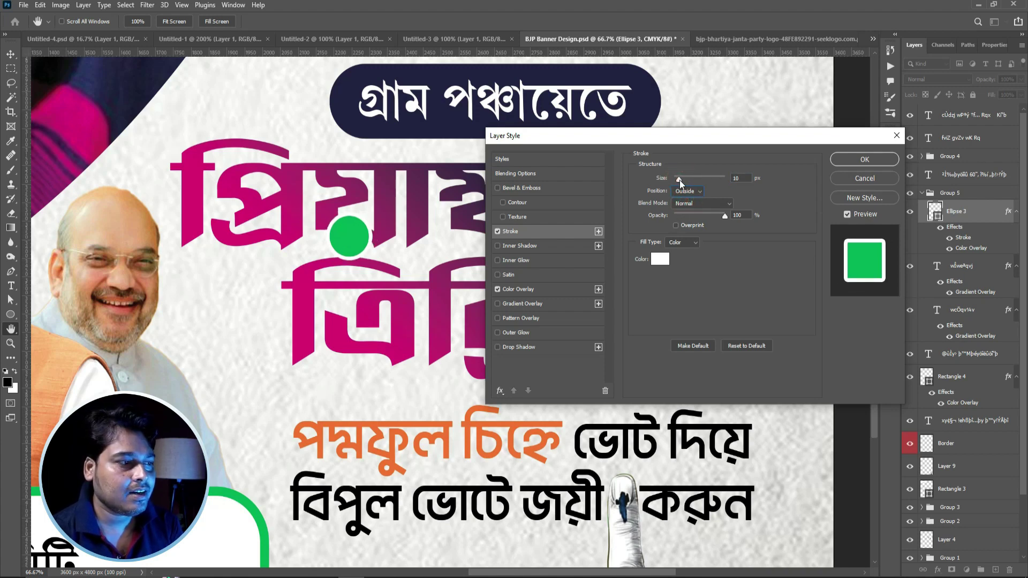
key(Return)
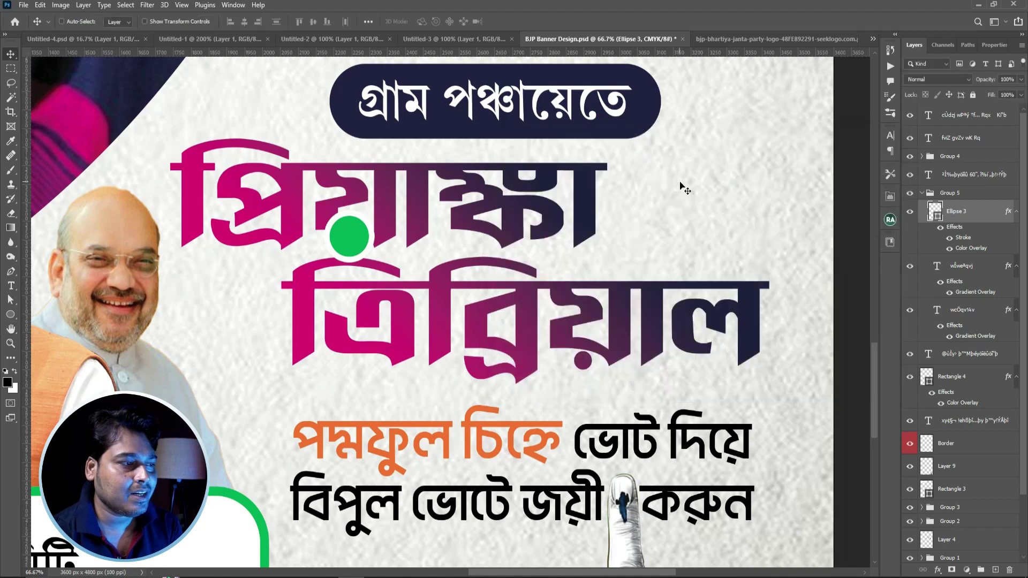
Revise the dot's stroke to a solid-colour 10 px stroke centred on its edge
key(ctrl+minus)
key(ctrl+minus)
key(ctrl+minus)
key(ctrl+minus)
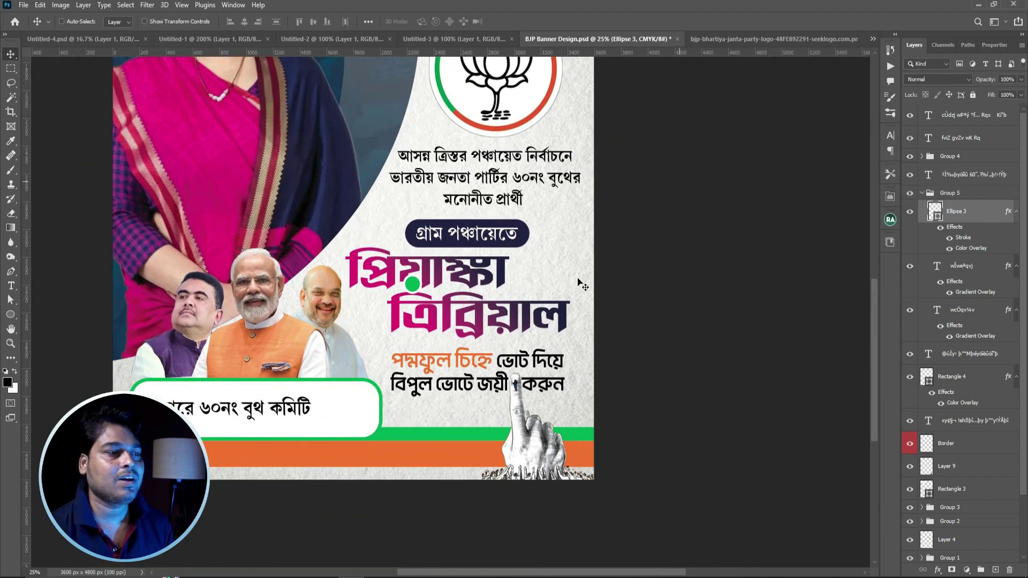
key(ctrl+minus)
key(ctrl+plus)
key(ctrl+plus)
key(ctrl+plus)
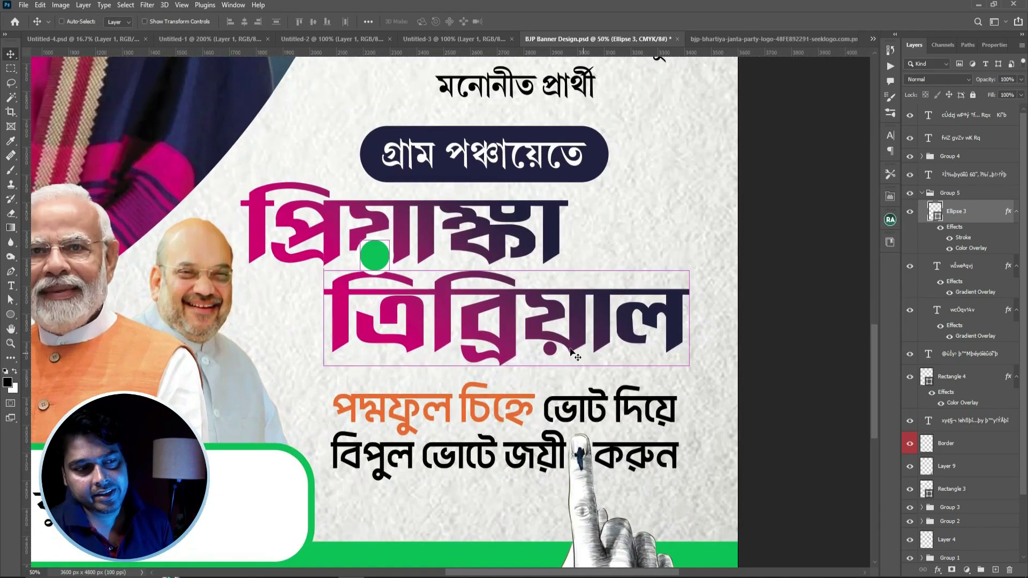
click(937, 570)
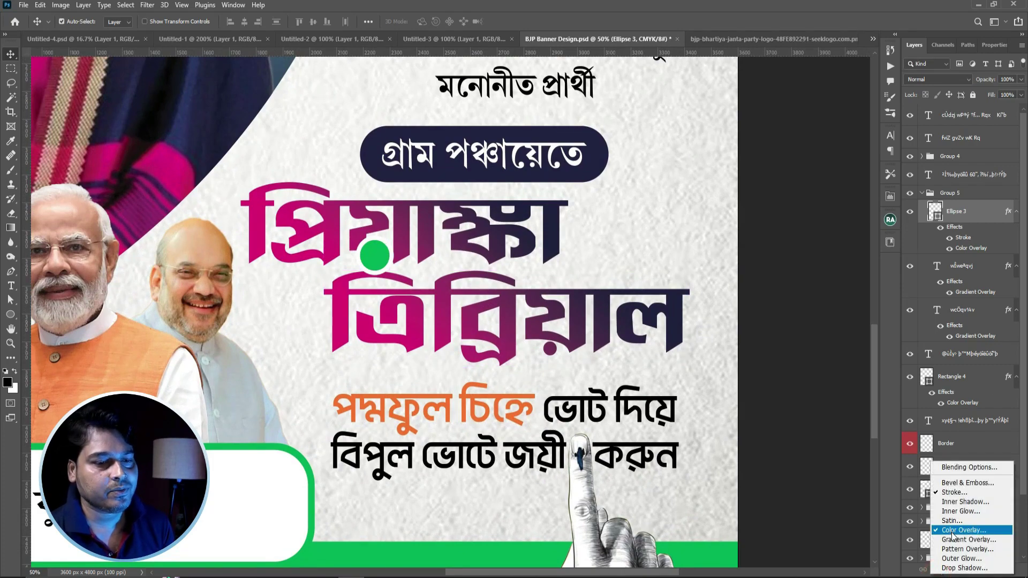
click(954, 492)
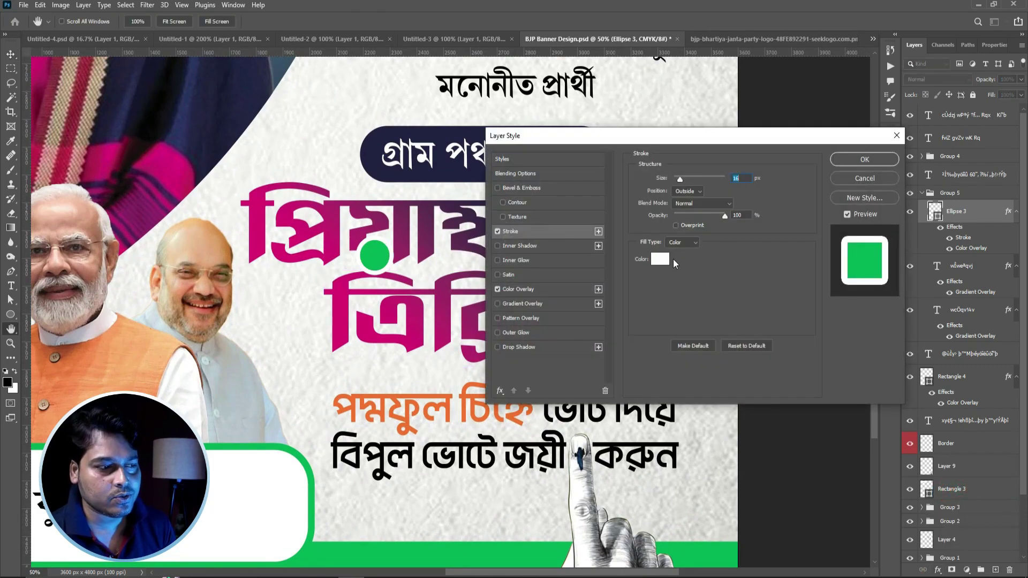
click(681, 242)
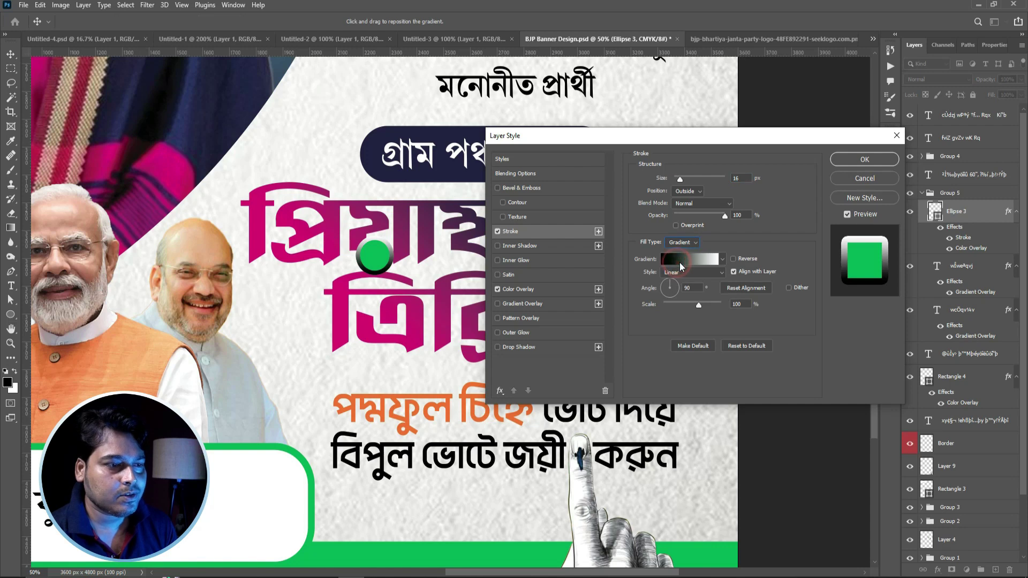
click(683, 243)
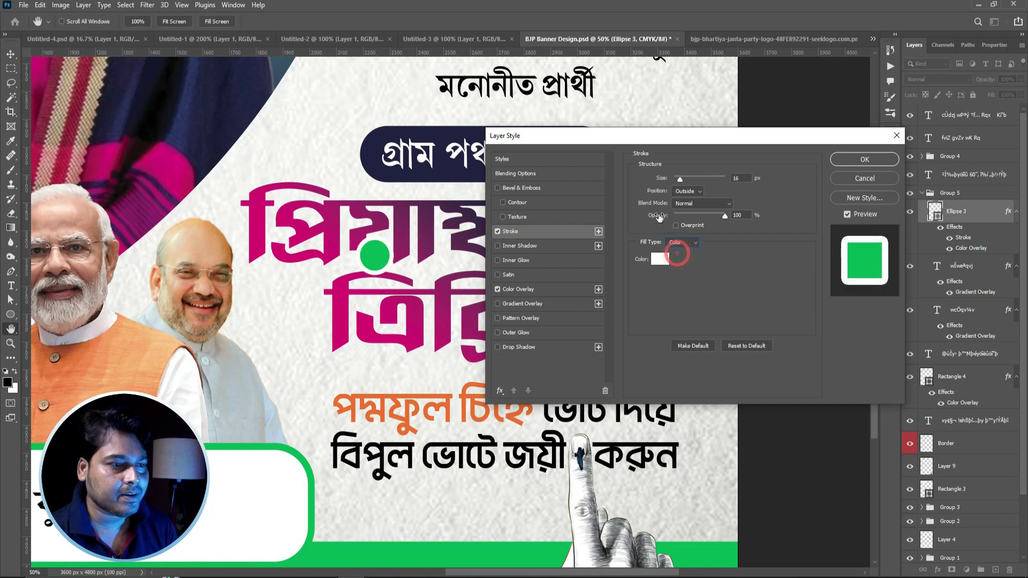
click(685, 190)
click(687, 217)
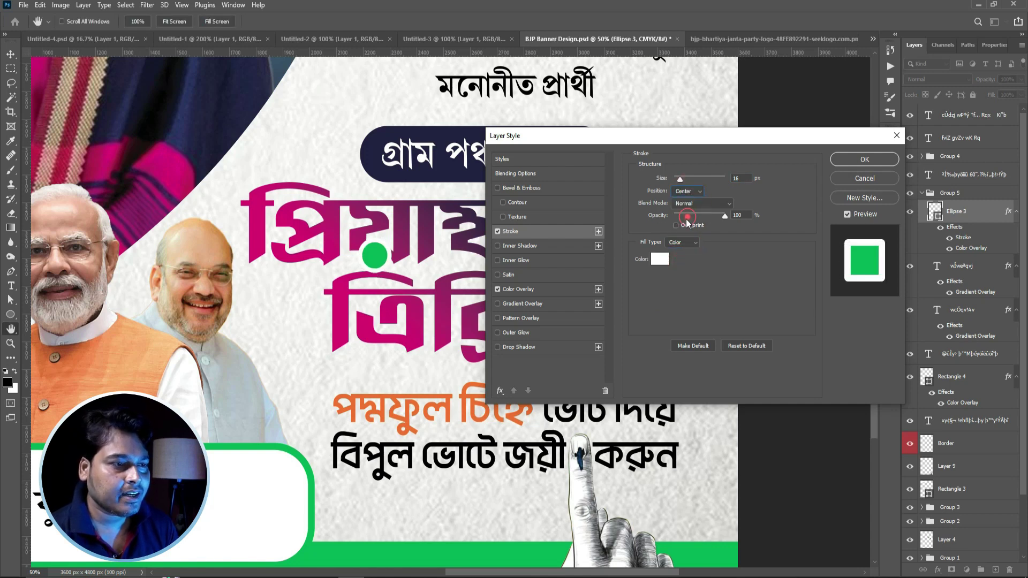
drag(679, 178, 679, 178)
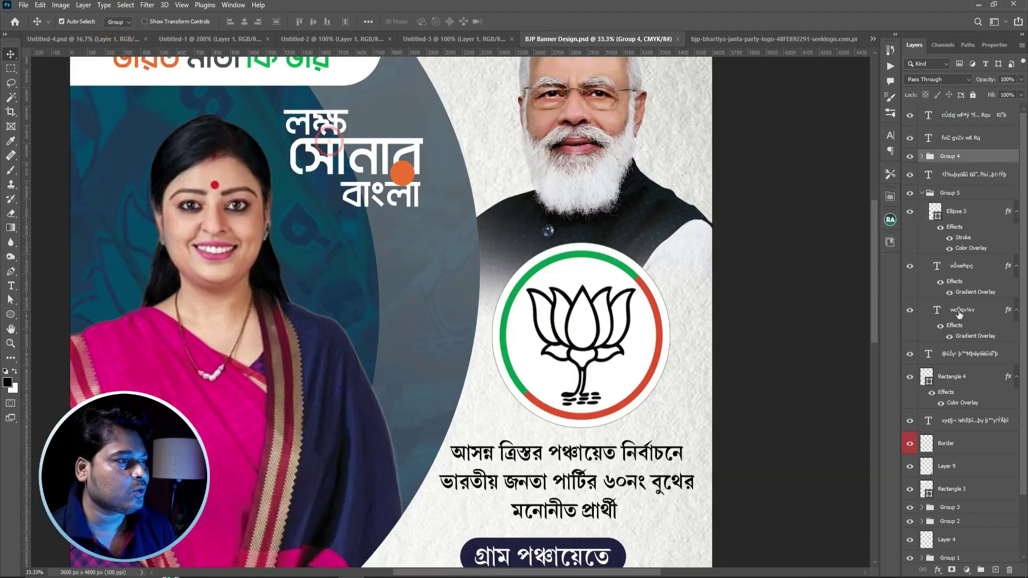
Give Group 4 a drop shadow with size 6 px
click(935, 568)
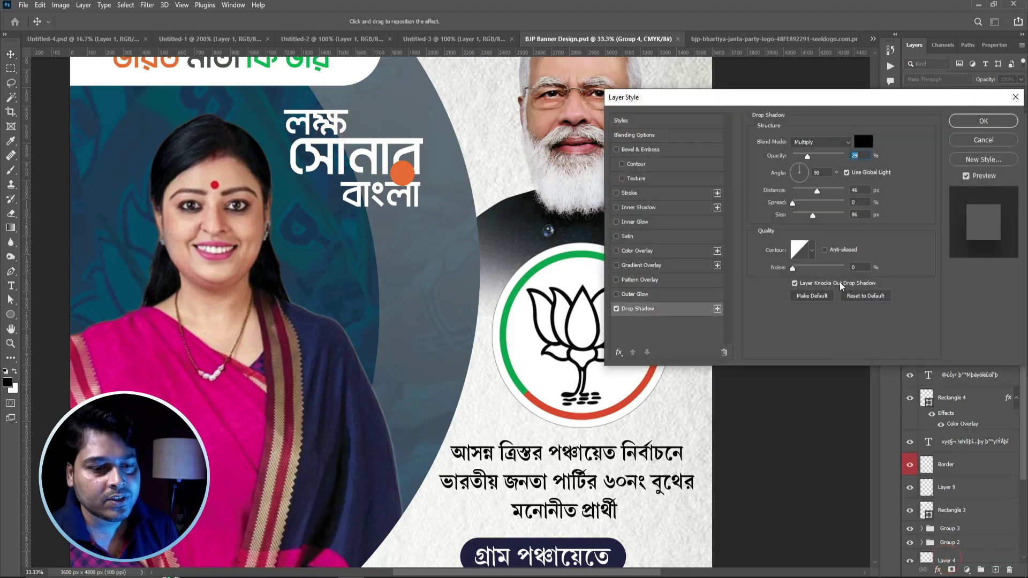
mouse_move(809, 215)
mouse_down()
mouse_move(796, 214)
mouse_move(802, 192)
mouse_up()
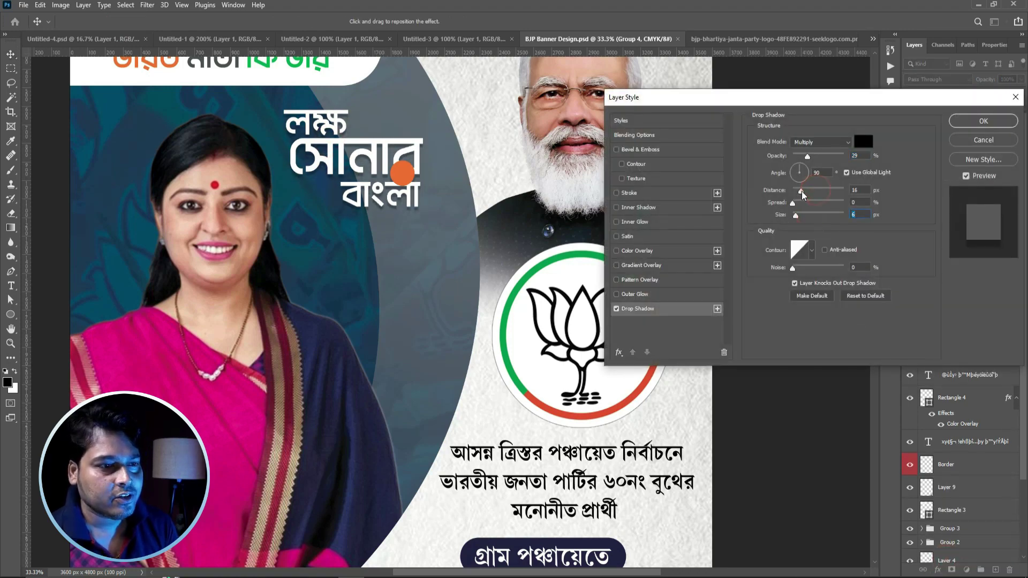
click(983, 121)
Scale the booth-committee text up to about 139% to fill its green-outlined box
scroll(436, 309, down, 5)
scroll(375, 375, down, 2)
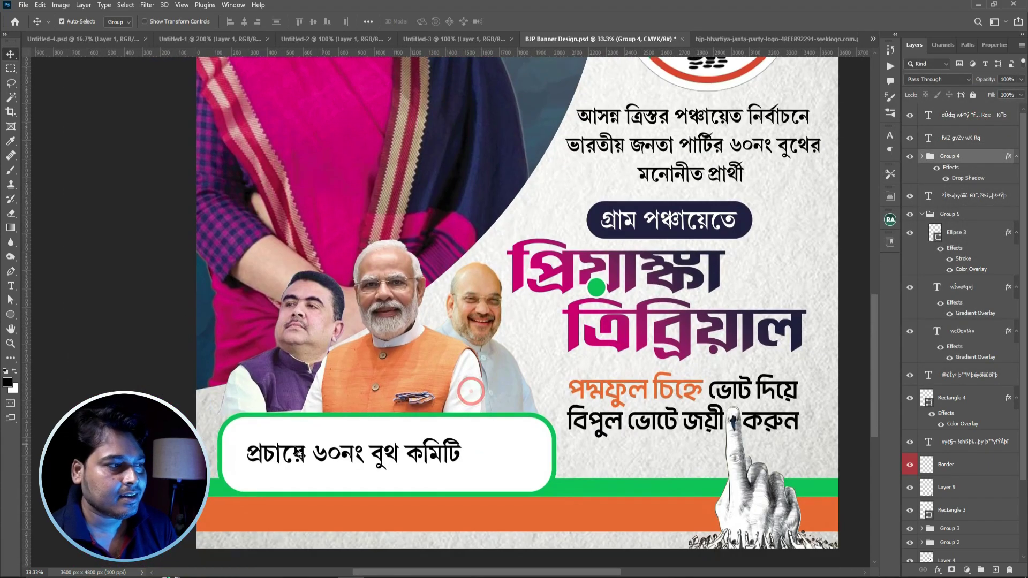
click(298, 455)
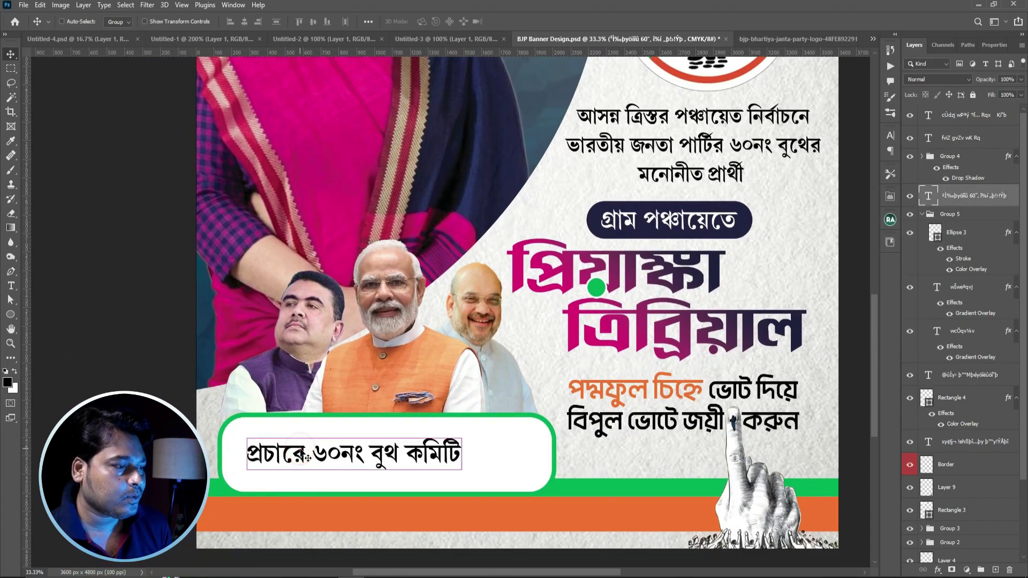
key(ctrl+t)
drag(466, 472, 536, 485)
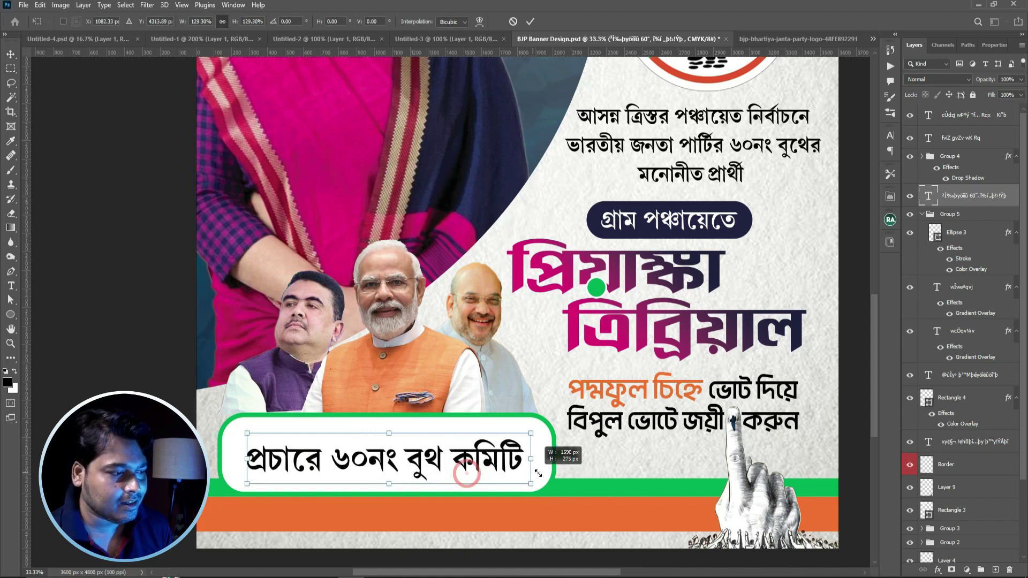
drag(242, 429, 226, 426)
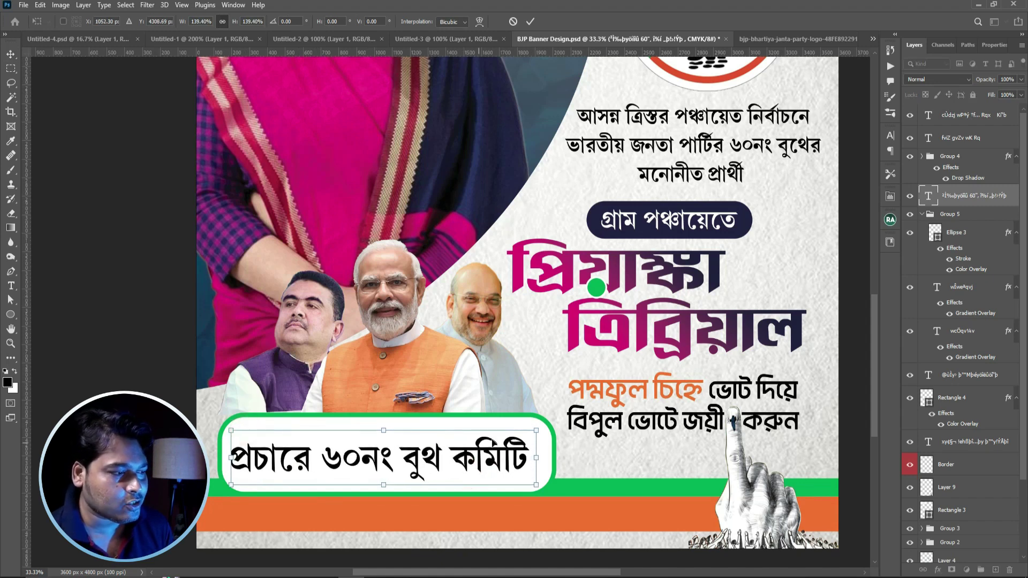
drag(534, 429, 539, 430)
key(Return)
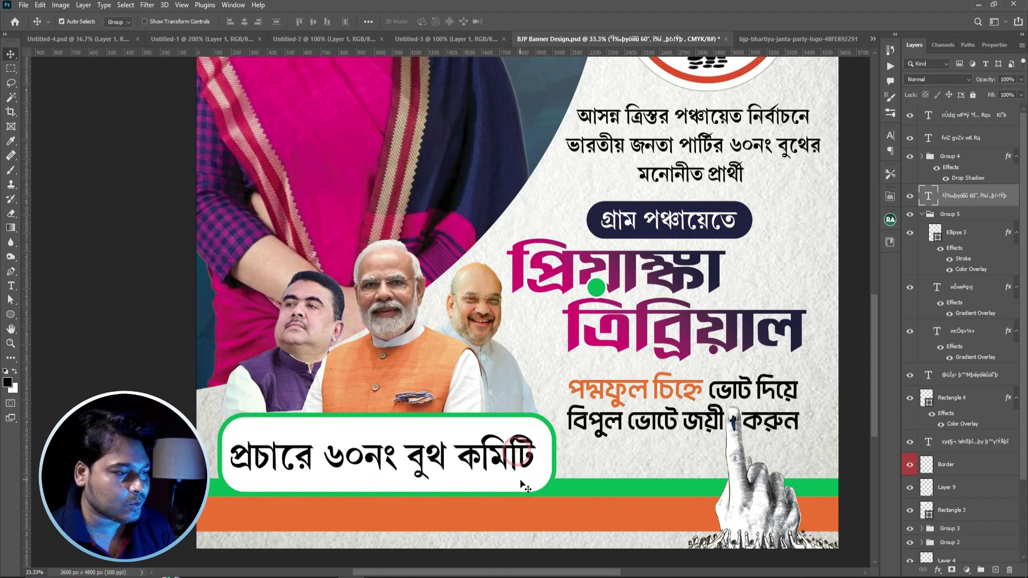
drag(552, 472, 554, 472)
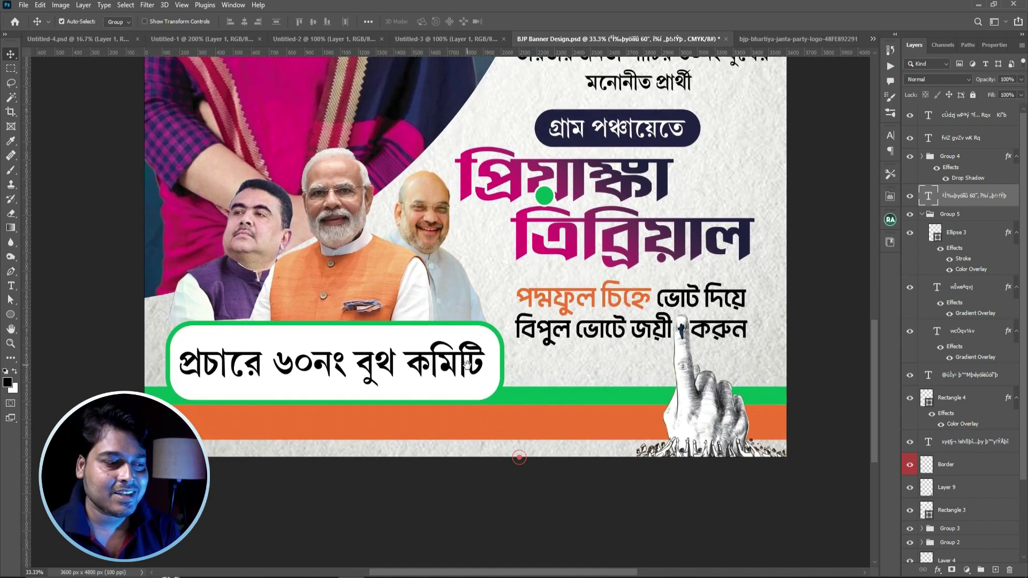
scroll(516, 455, down, 3)
scroll(516, 455, right, 2)
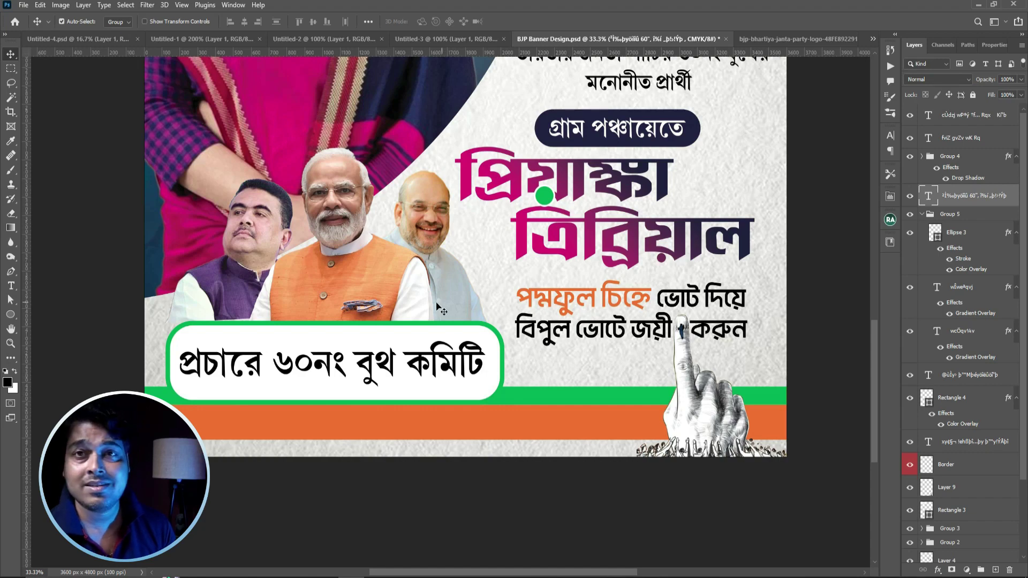
Drag the BJP west bengal layer from Untitled-4 into the banner document
click(81, 38)
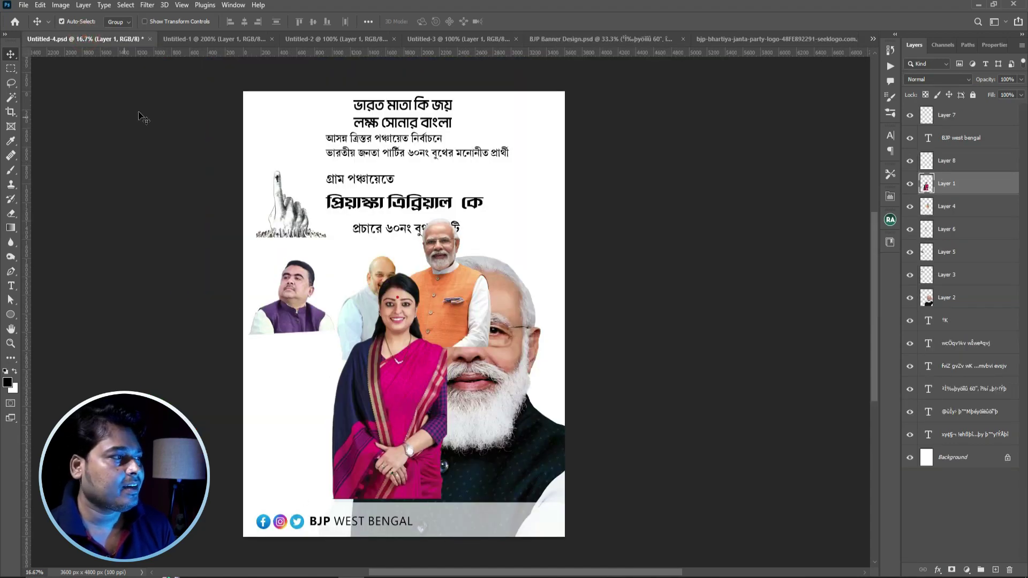
click(314, 523)
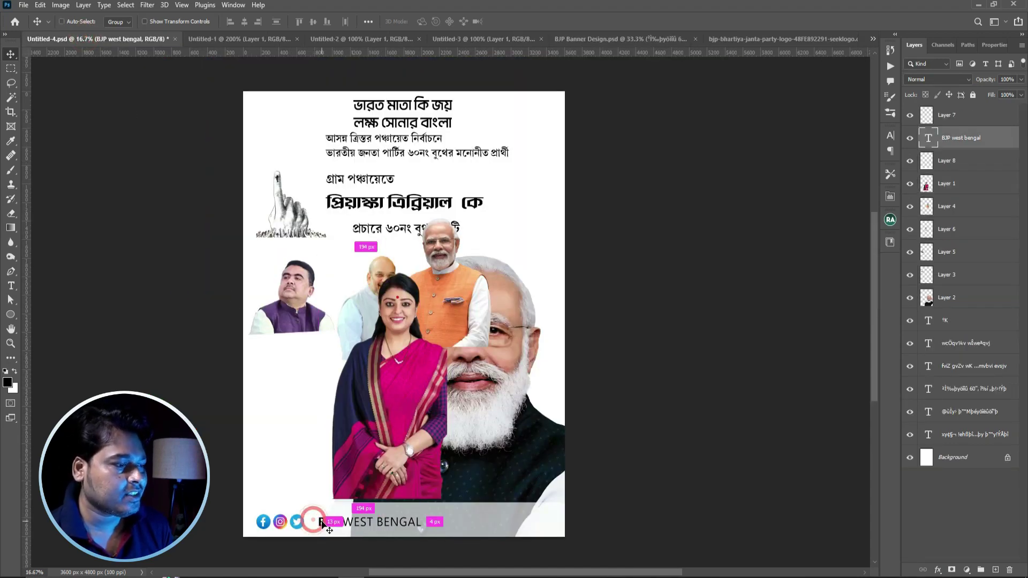
mouse_move(298, 522)
mouse_down()
mouse_move(572, 42)
mouse_move(320, 484)
mouse_up()
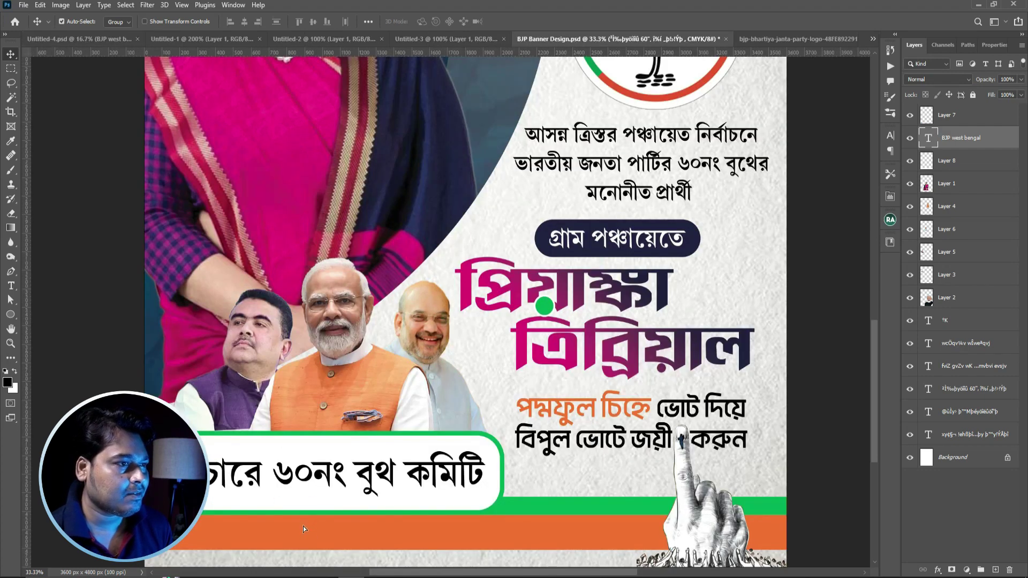
drag(303, 529, 303, 529)
Scale the footer line down to about 69% and position it within the orange strip
key(ctrl+t)
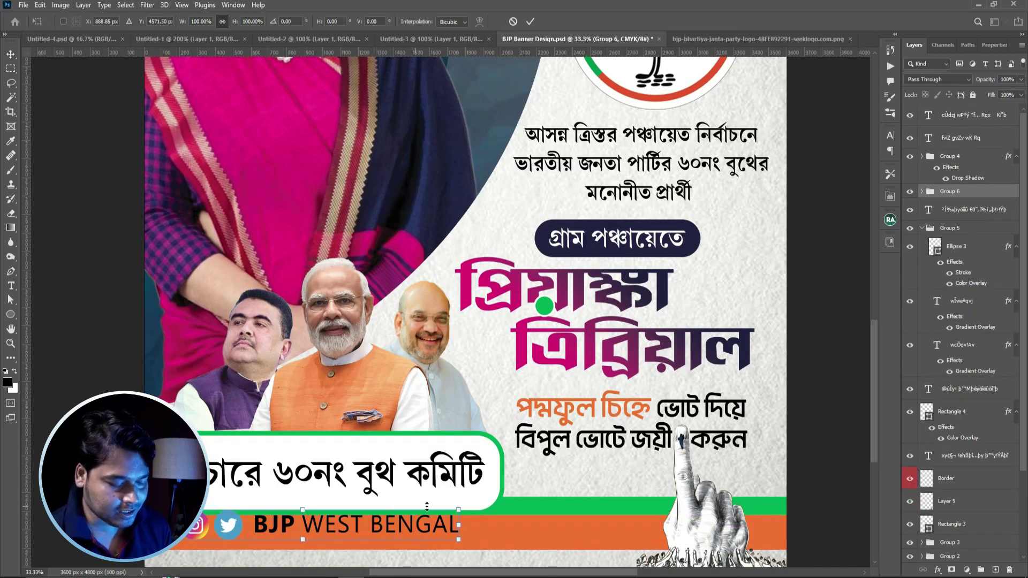
mouse_move(461, 511)
mouse_down()
mouse_move(304, 529)
mouse_move(366, 531)
mouse_up()
key(Return)
key(ctrl+t)
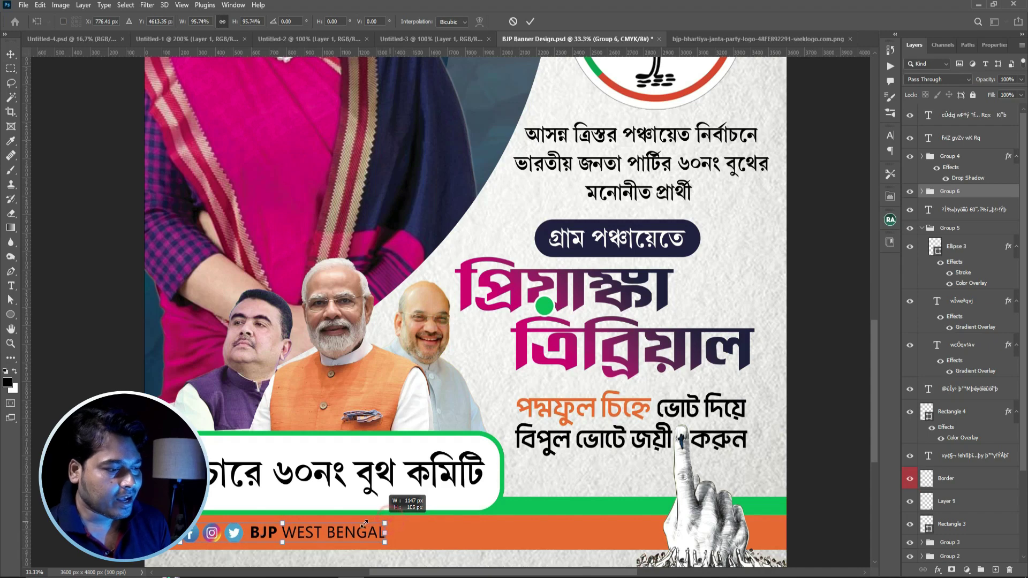
key(Return)
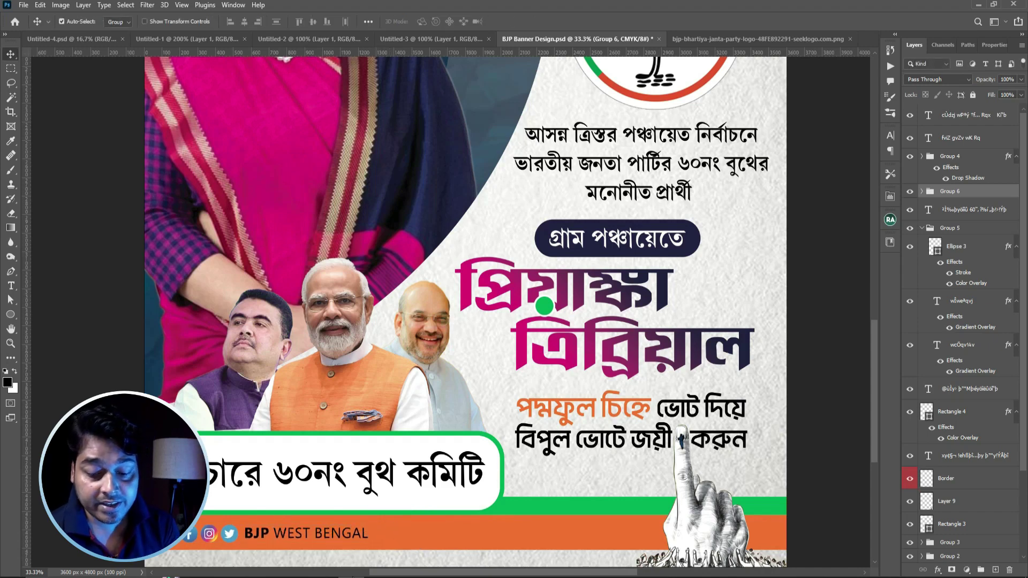
key(shift+Up)
mouse_move(209, 536)
mouse_down()
mouse_move(484, 542)
mouse_move(199, 537)
mouse_up()
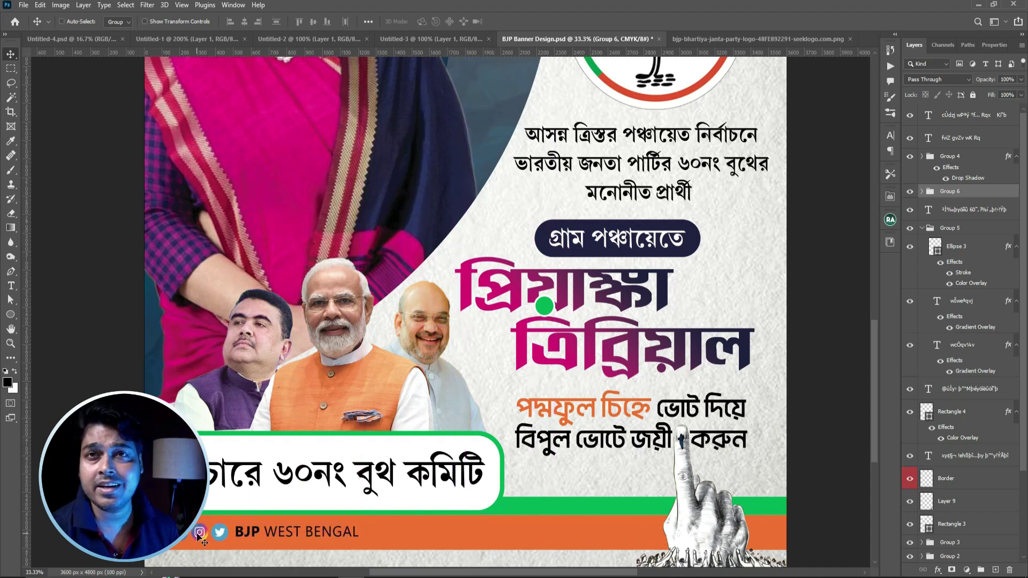
key(ctrl+minus)
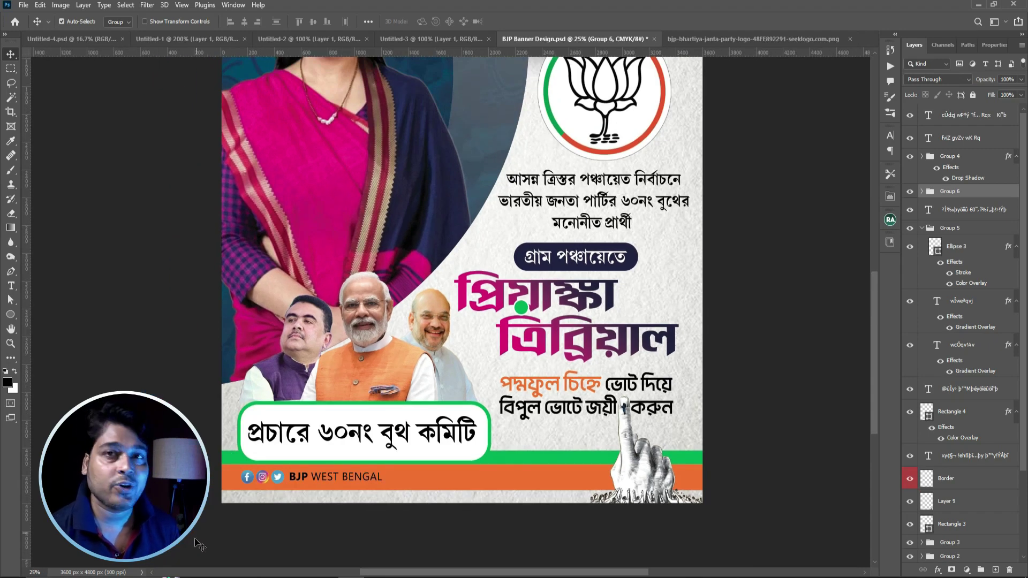
Review the whole poster and save the document with Ctrl+S
click(339, 459)
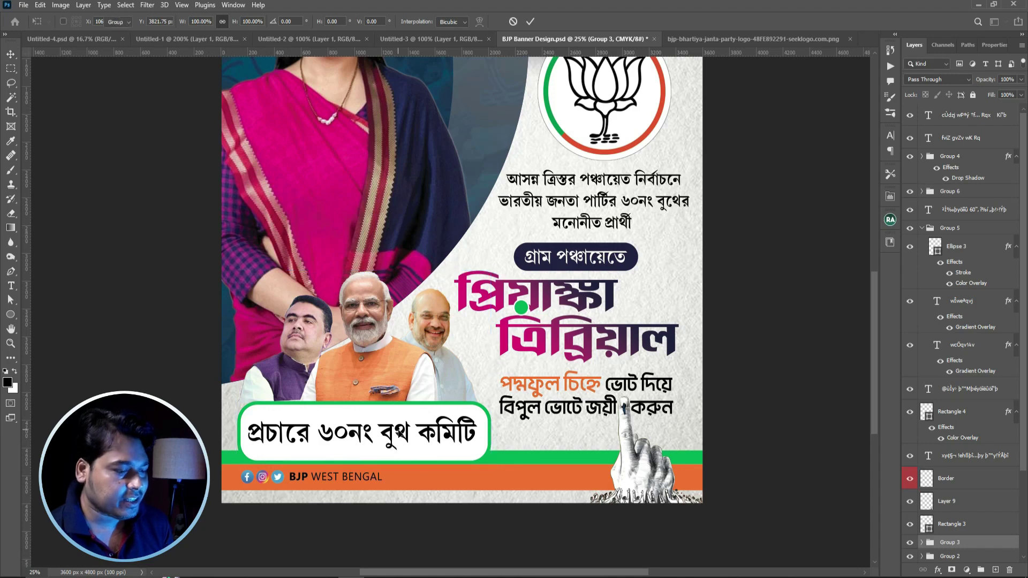
click(400, 437)
key(ctrl+minus)
key(ctrl+minus)
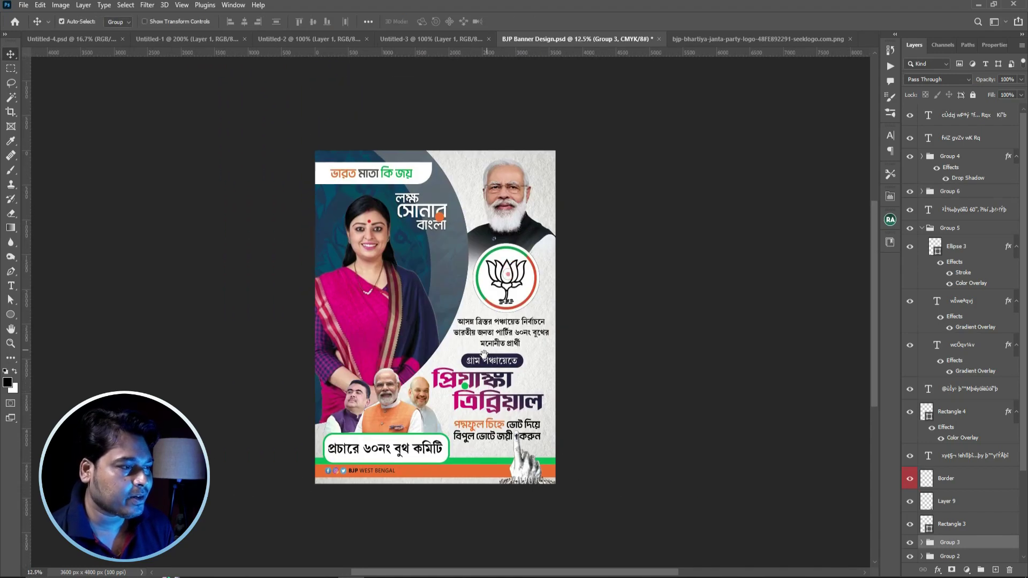
key(ctrl+plus)
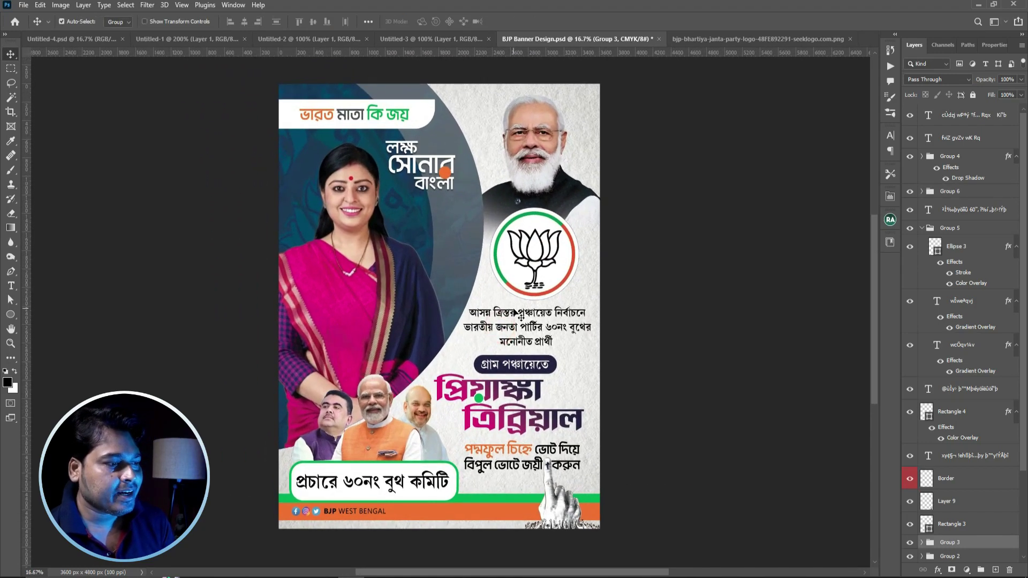
key(ctrl+s)
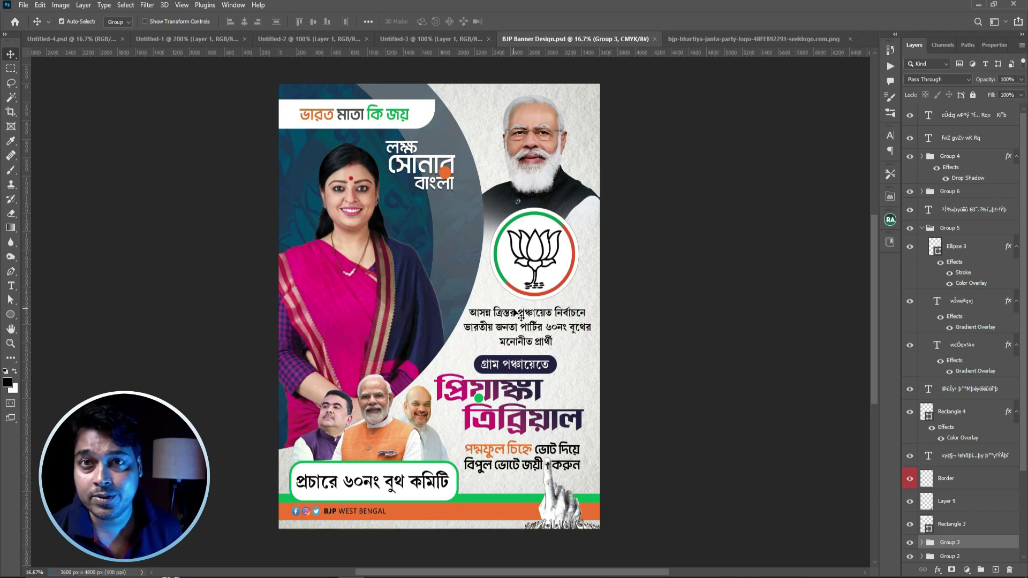
Bring the Border layer to the top of the layer stack
click(945, 478)
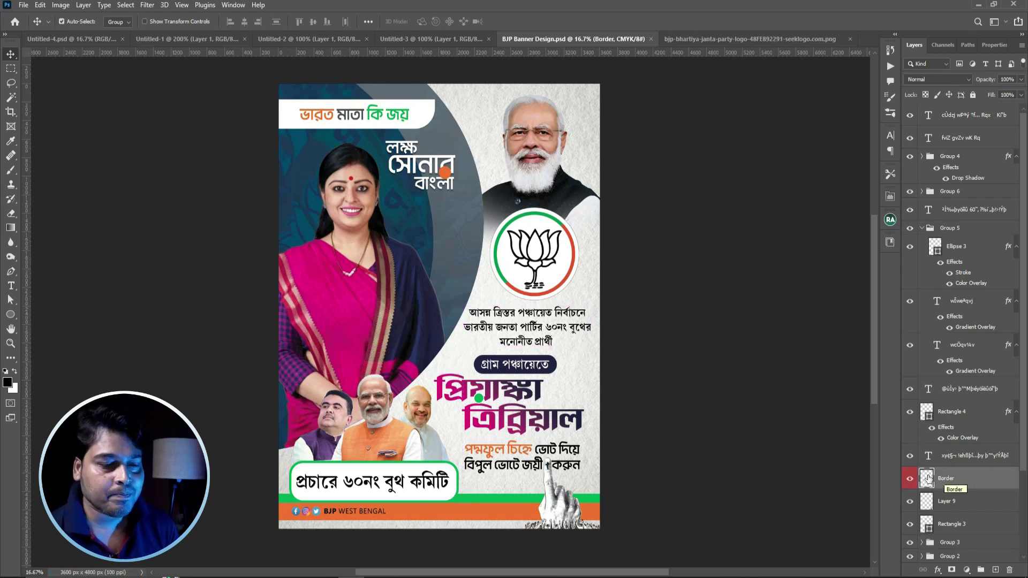
click(910, 480)
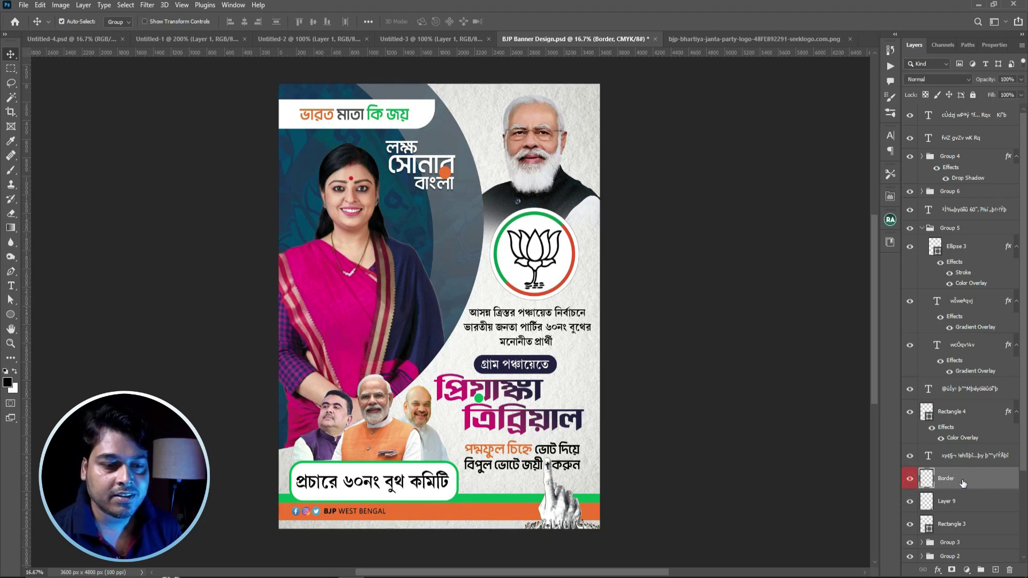
key(ctrl+shift+bracketright)
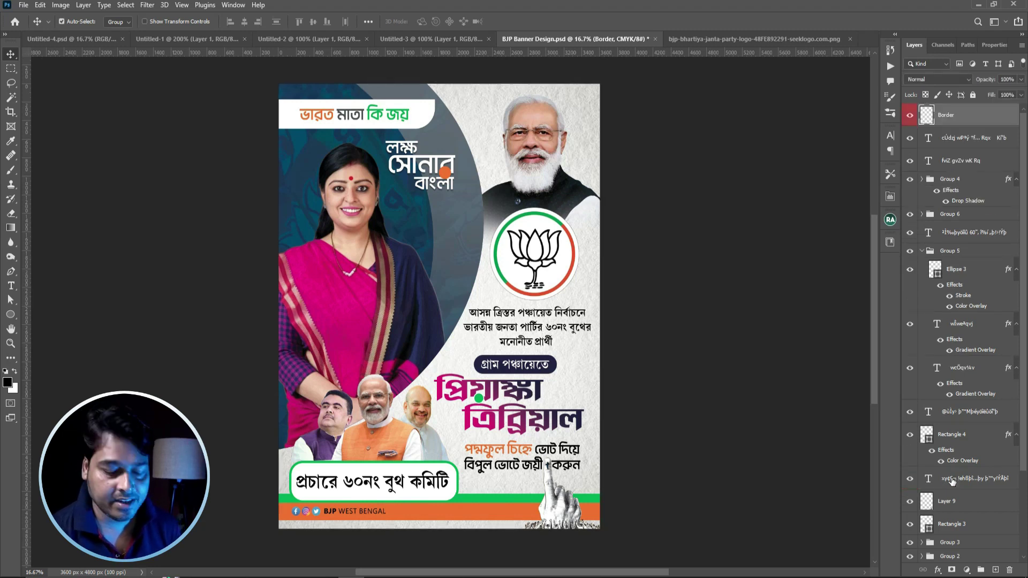